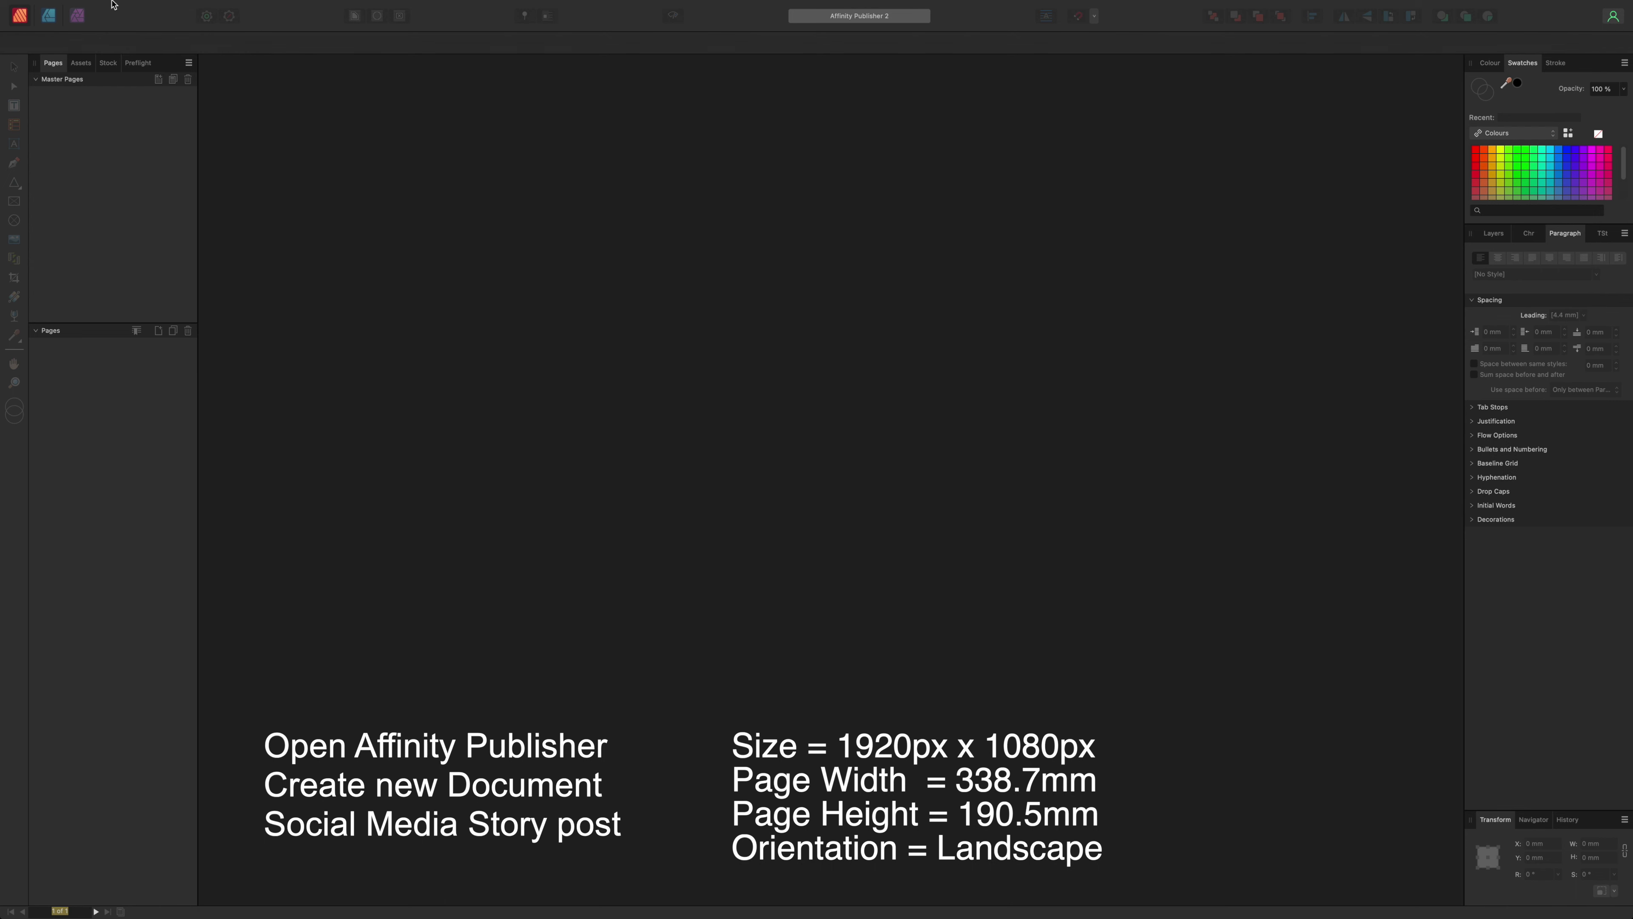
Step: Create a new 338.7 × 190.5 mm landscape document from the Social Media Story preset
click(139, 9)
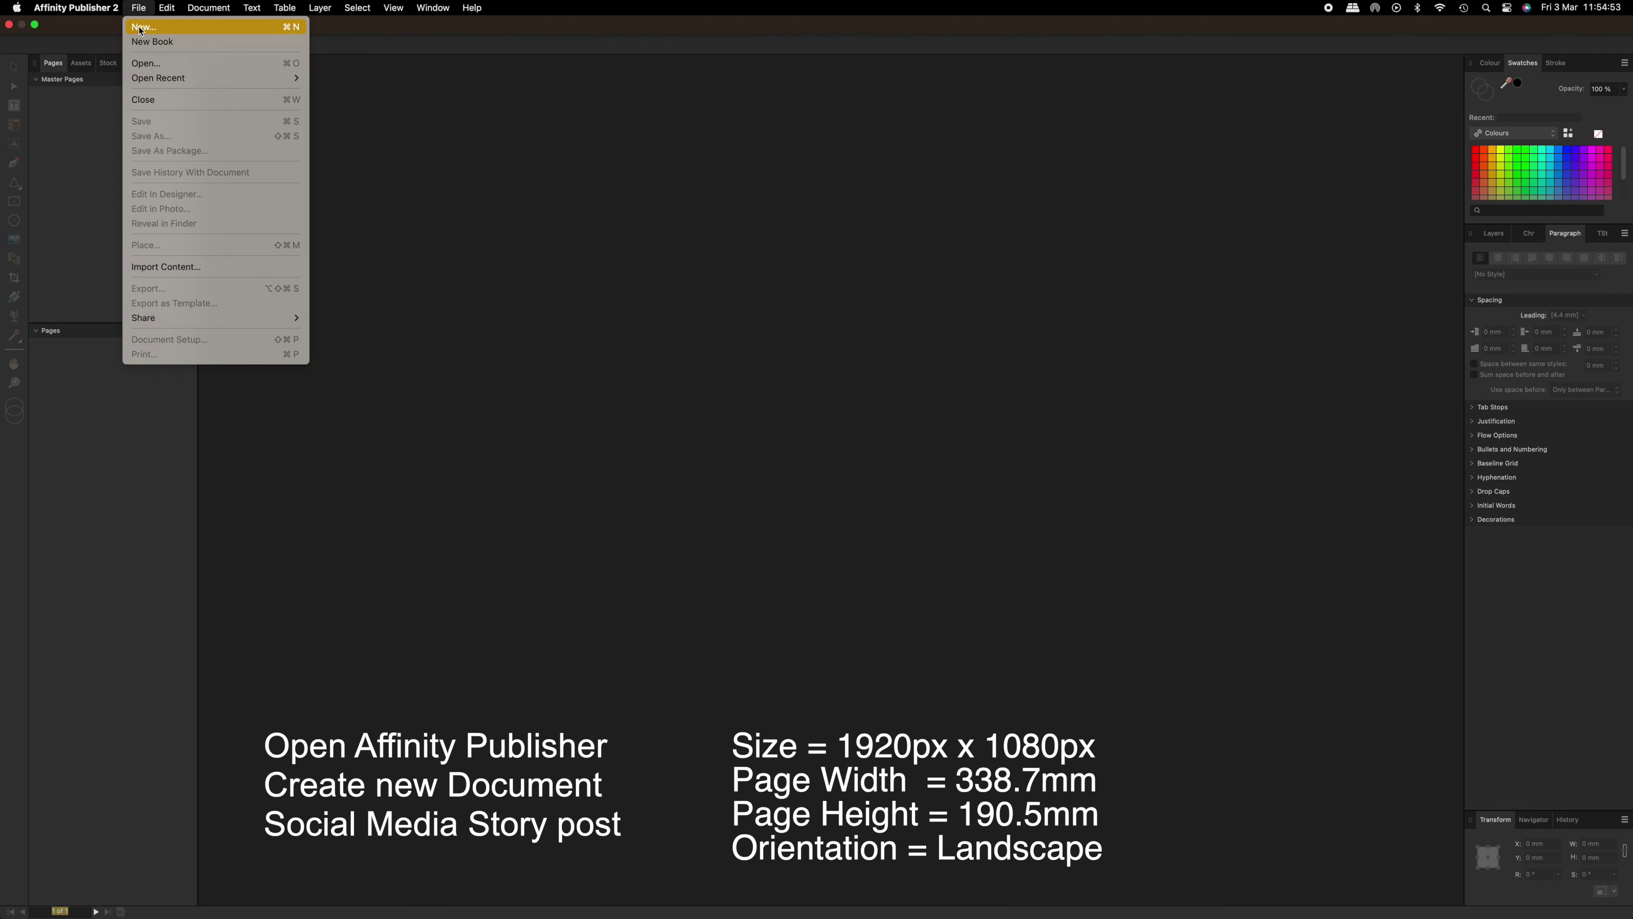
click(140, 27)
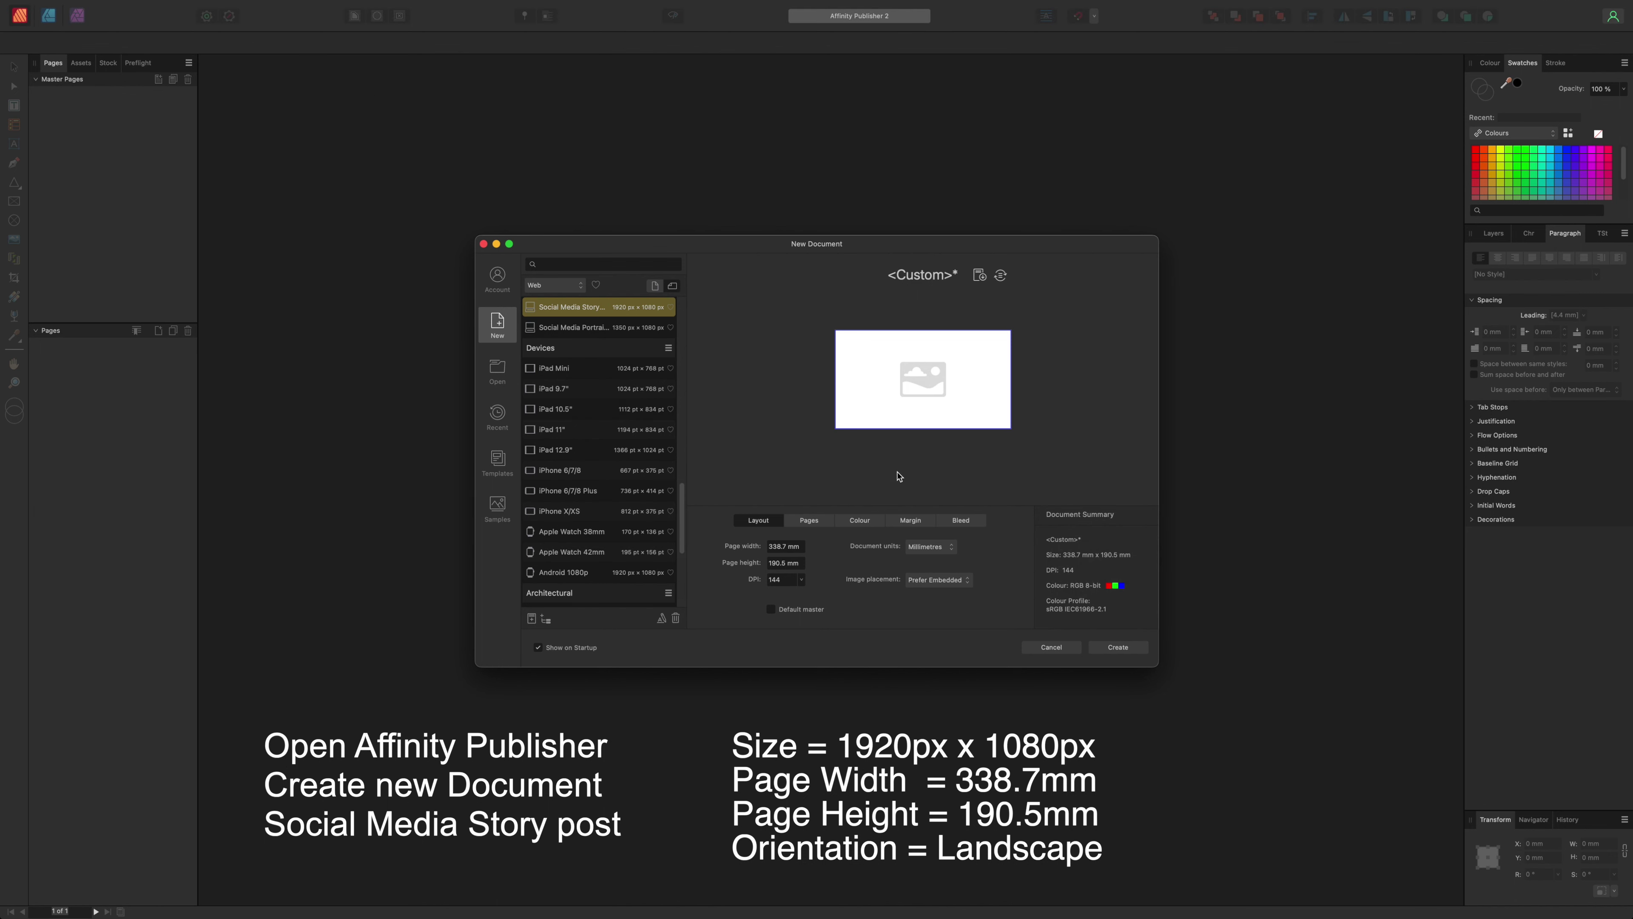
click(1117, 649)
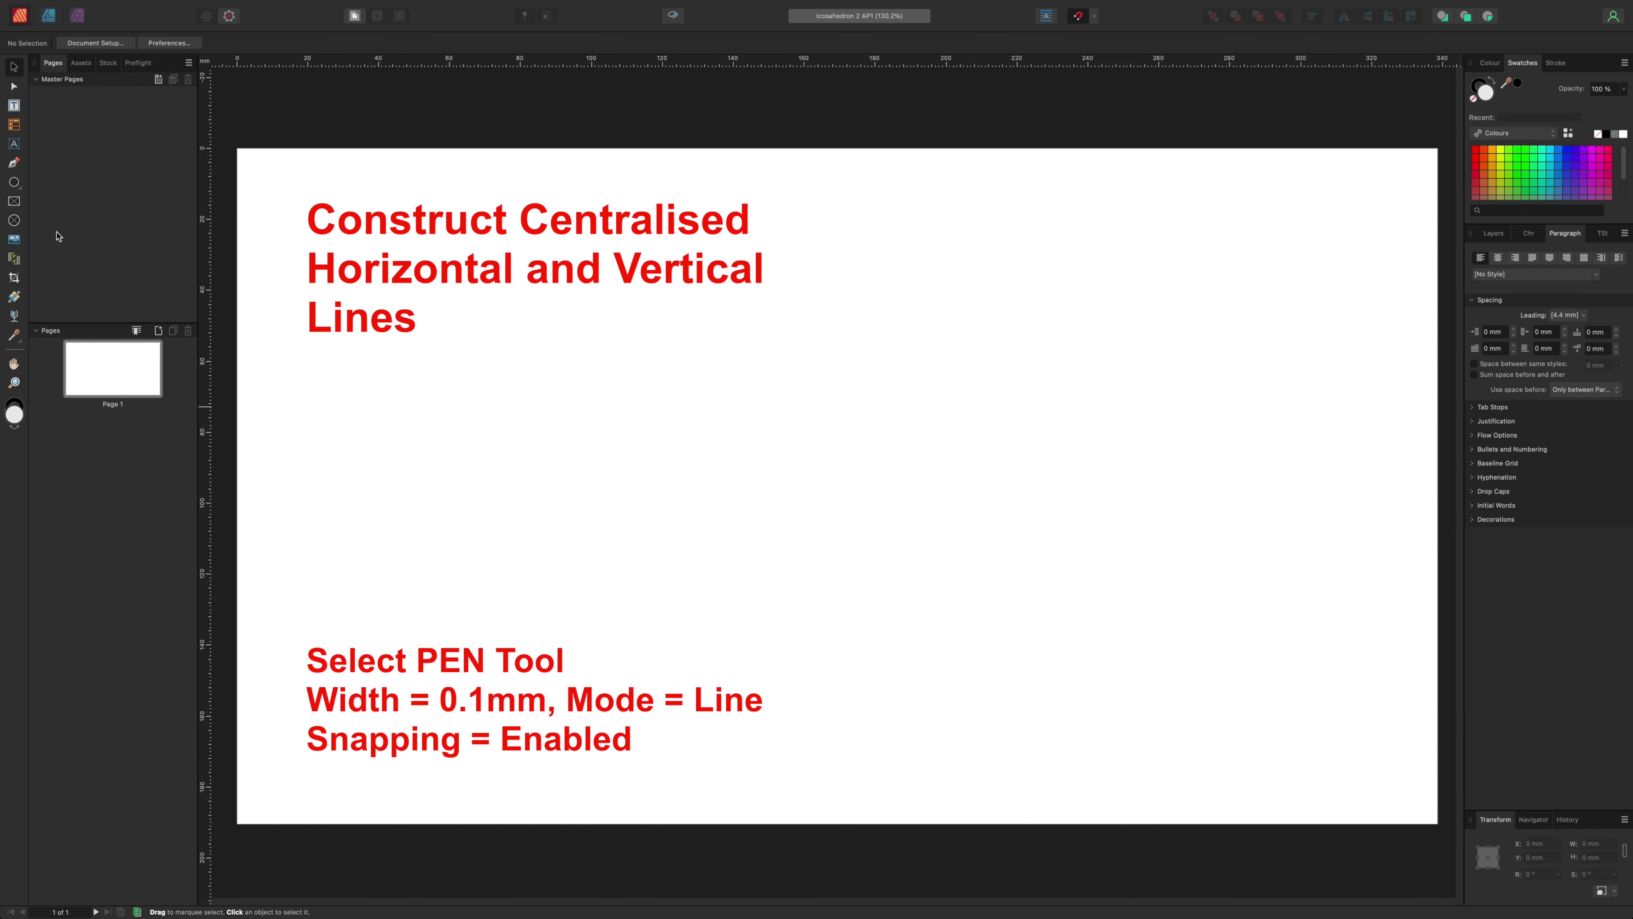
Step: Select the Pen tool and set its stroke width to 0.1 mm
click(13, 165)
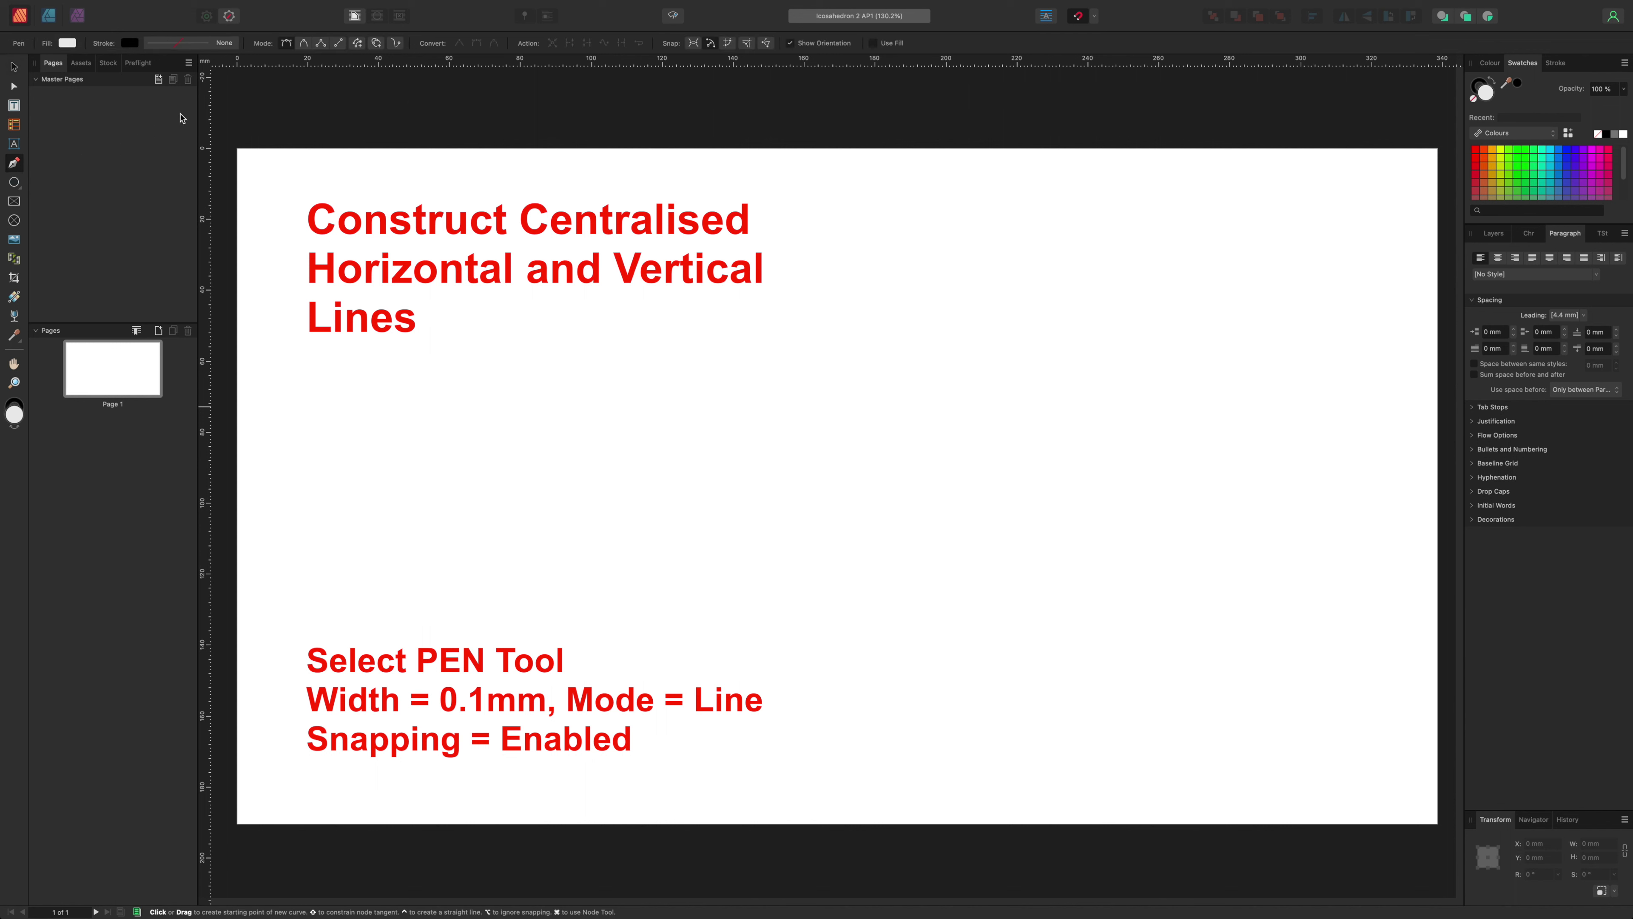
click(222, 45)
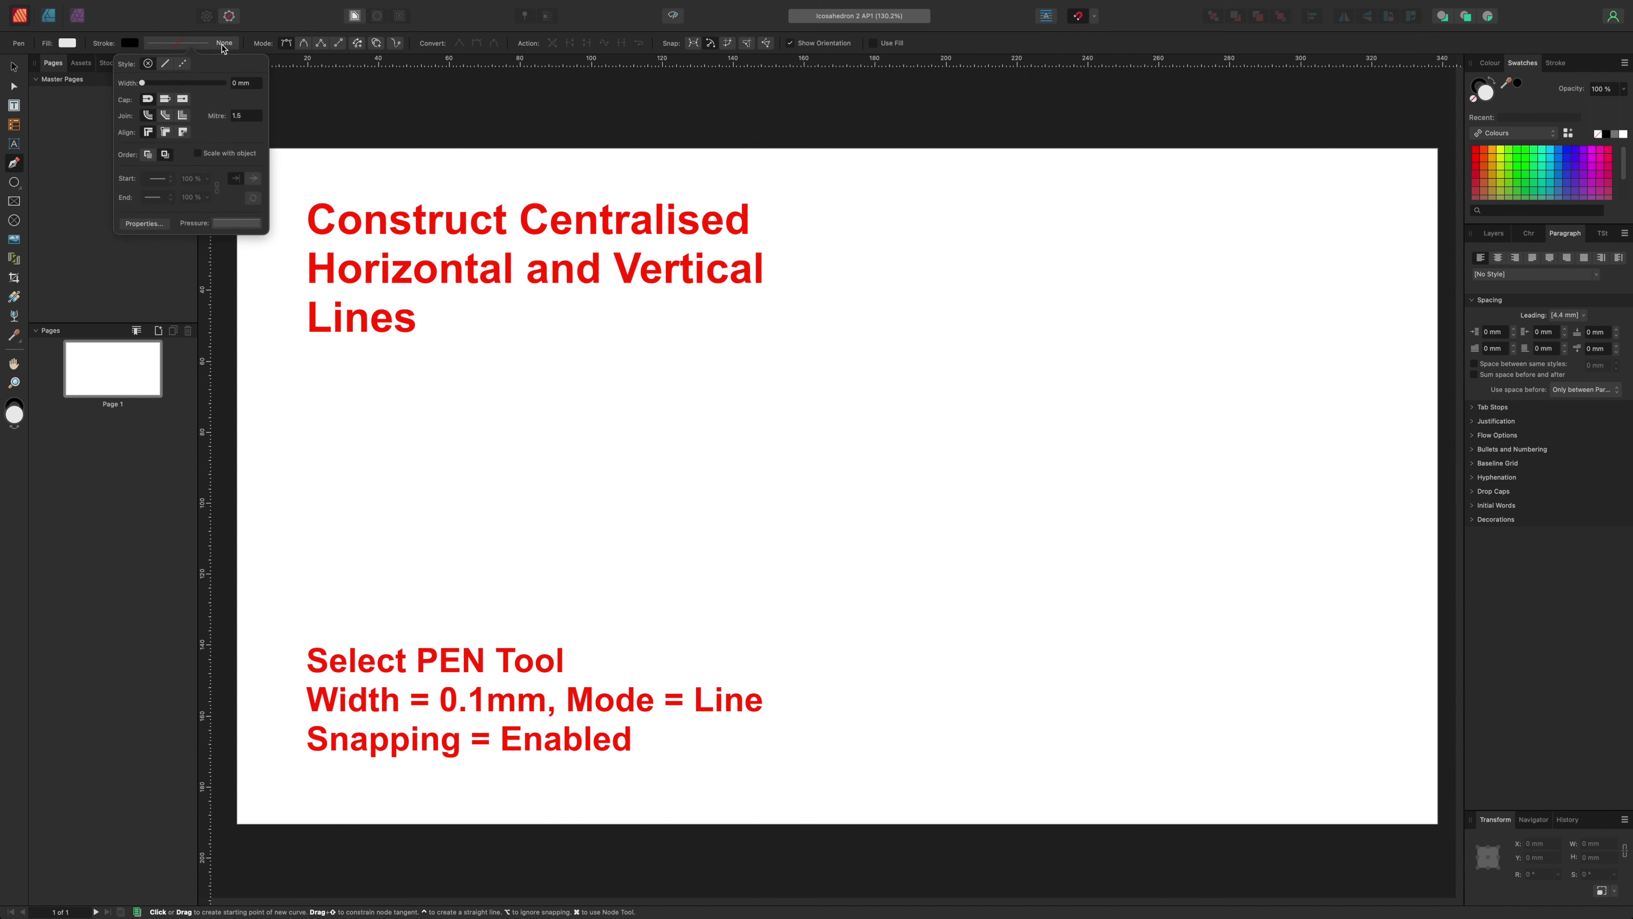
click(245, 84)
text(0.1)
key(Return)
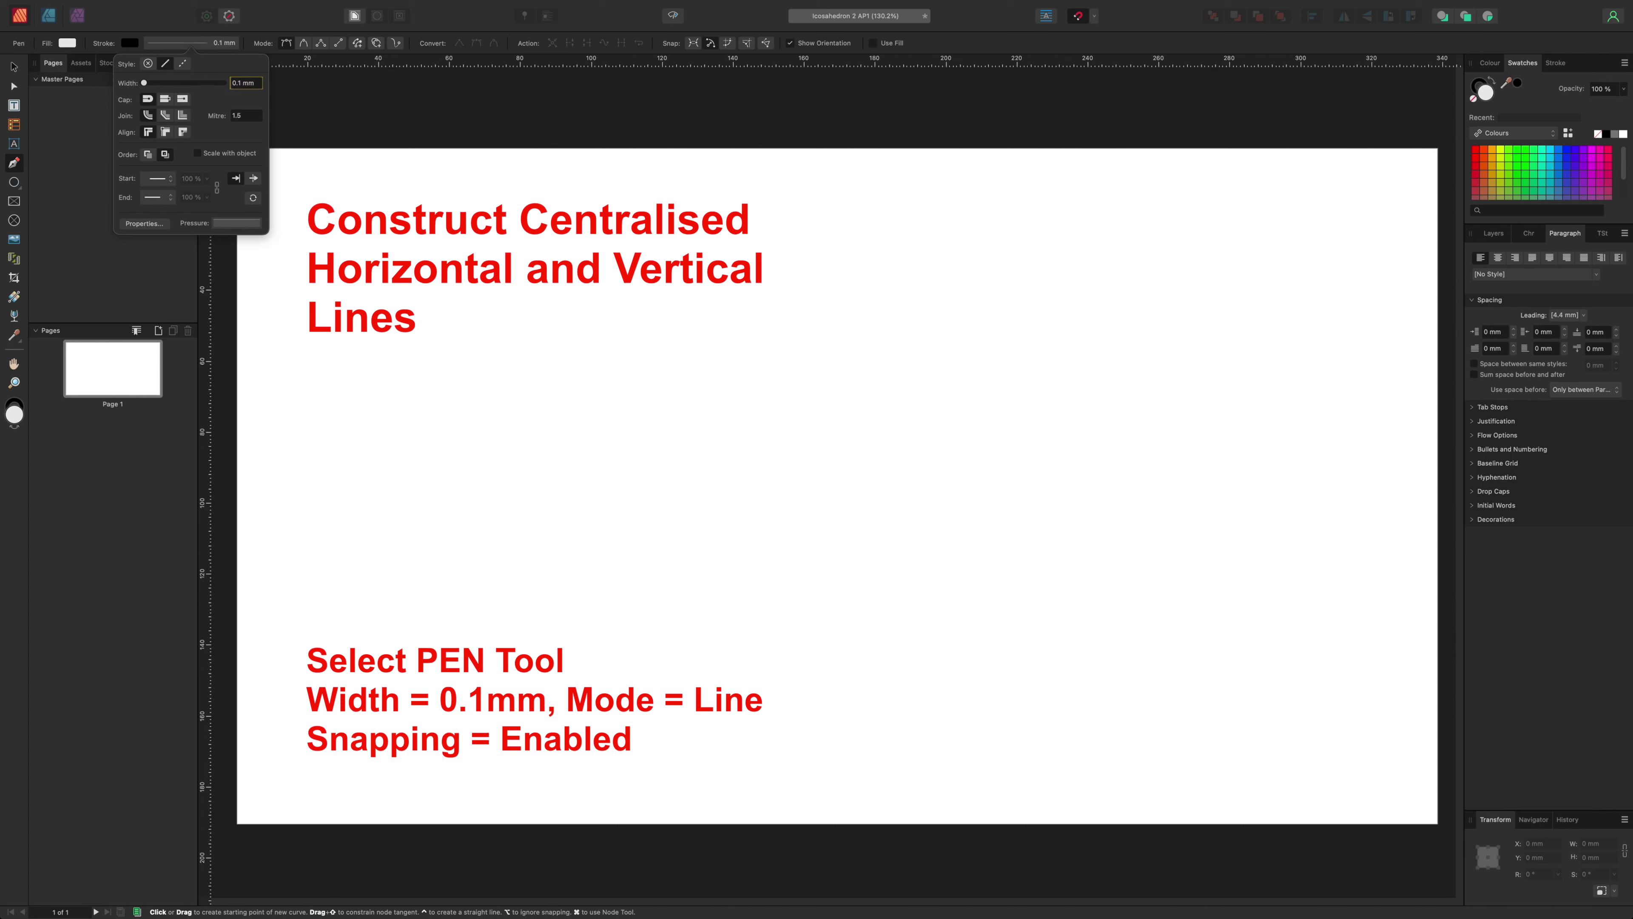
click(75, 153)
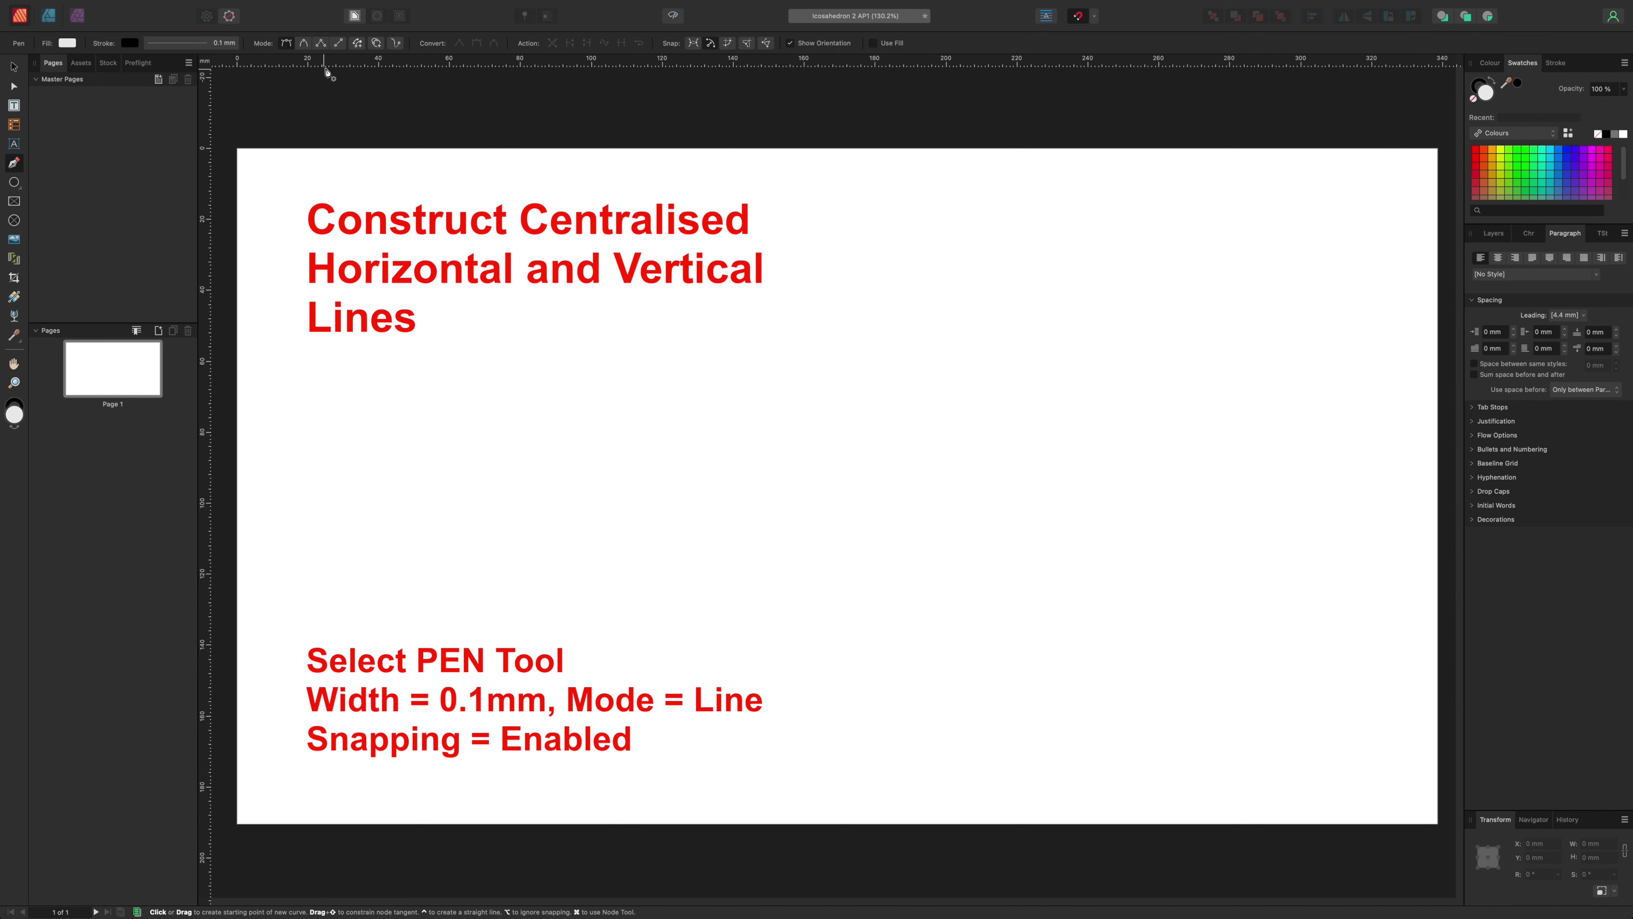
Step: Put the Pen in Line mode and turn snapping on
click(339, 44)
click(356, 45)
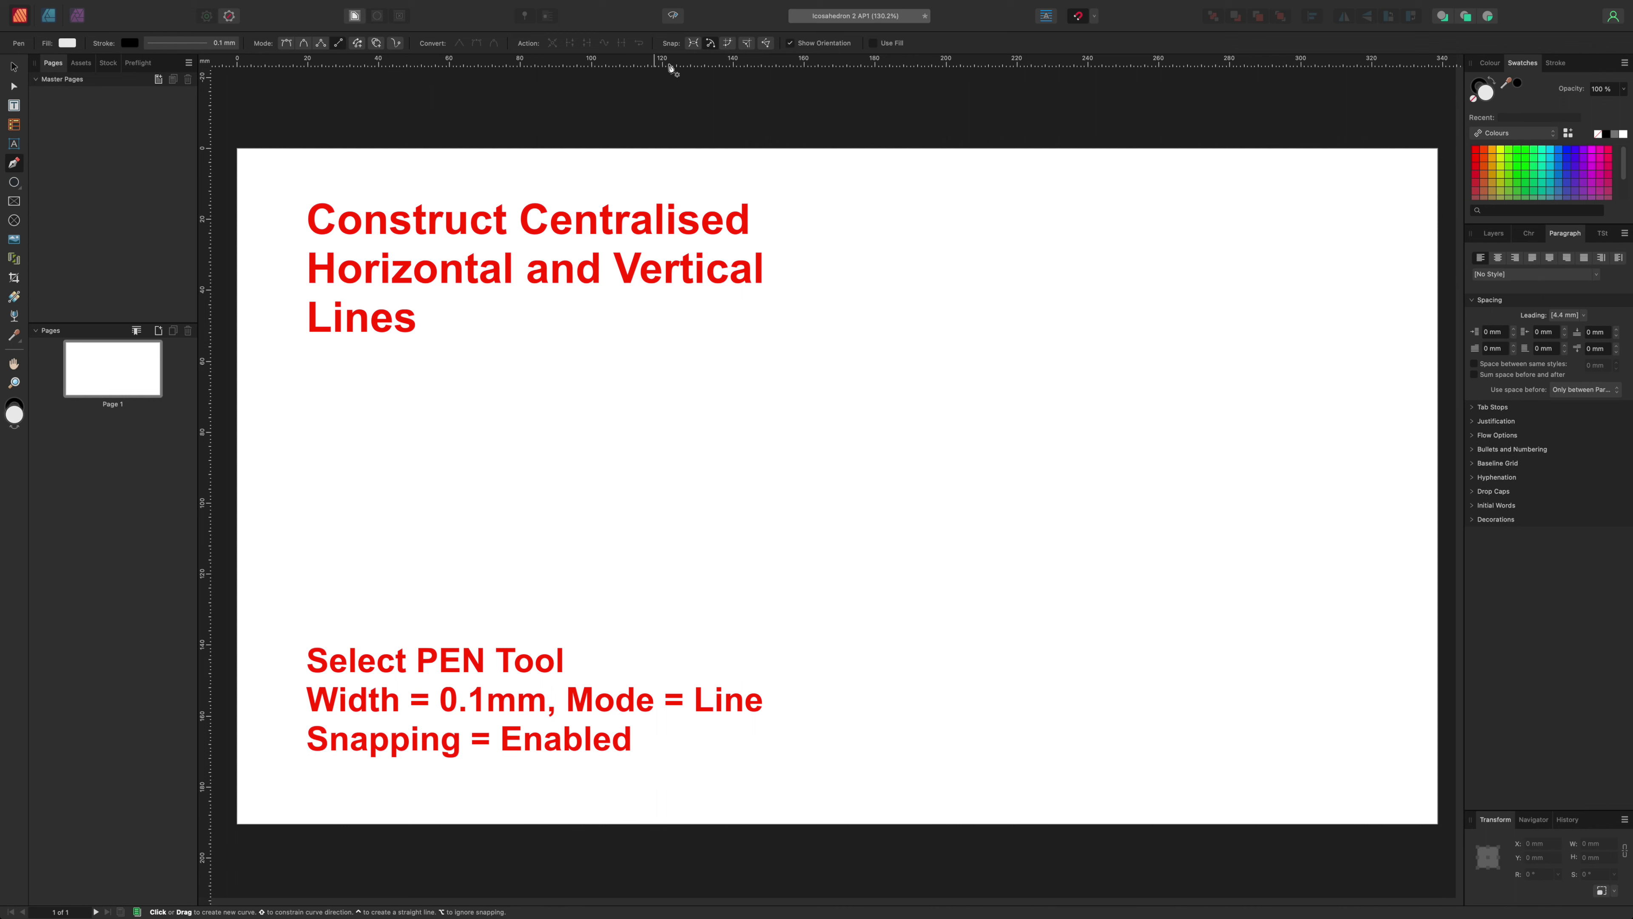
click(1096, 18)
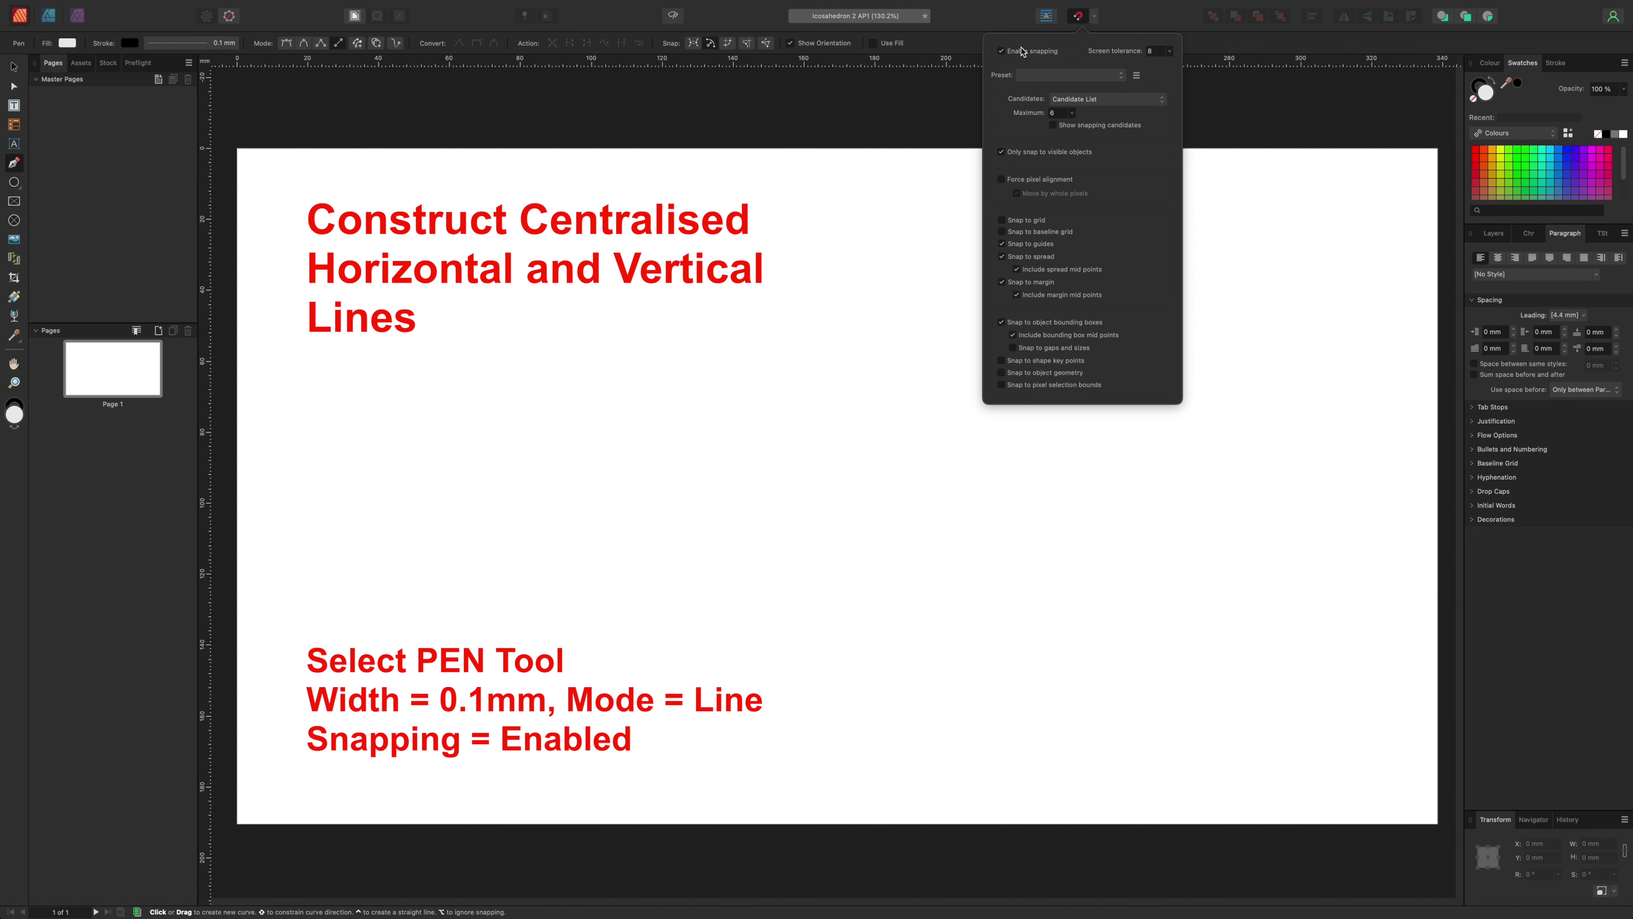
click(1097, 19)
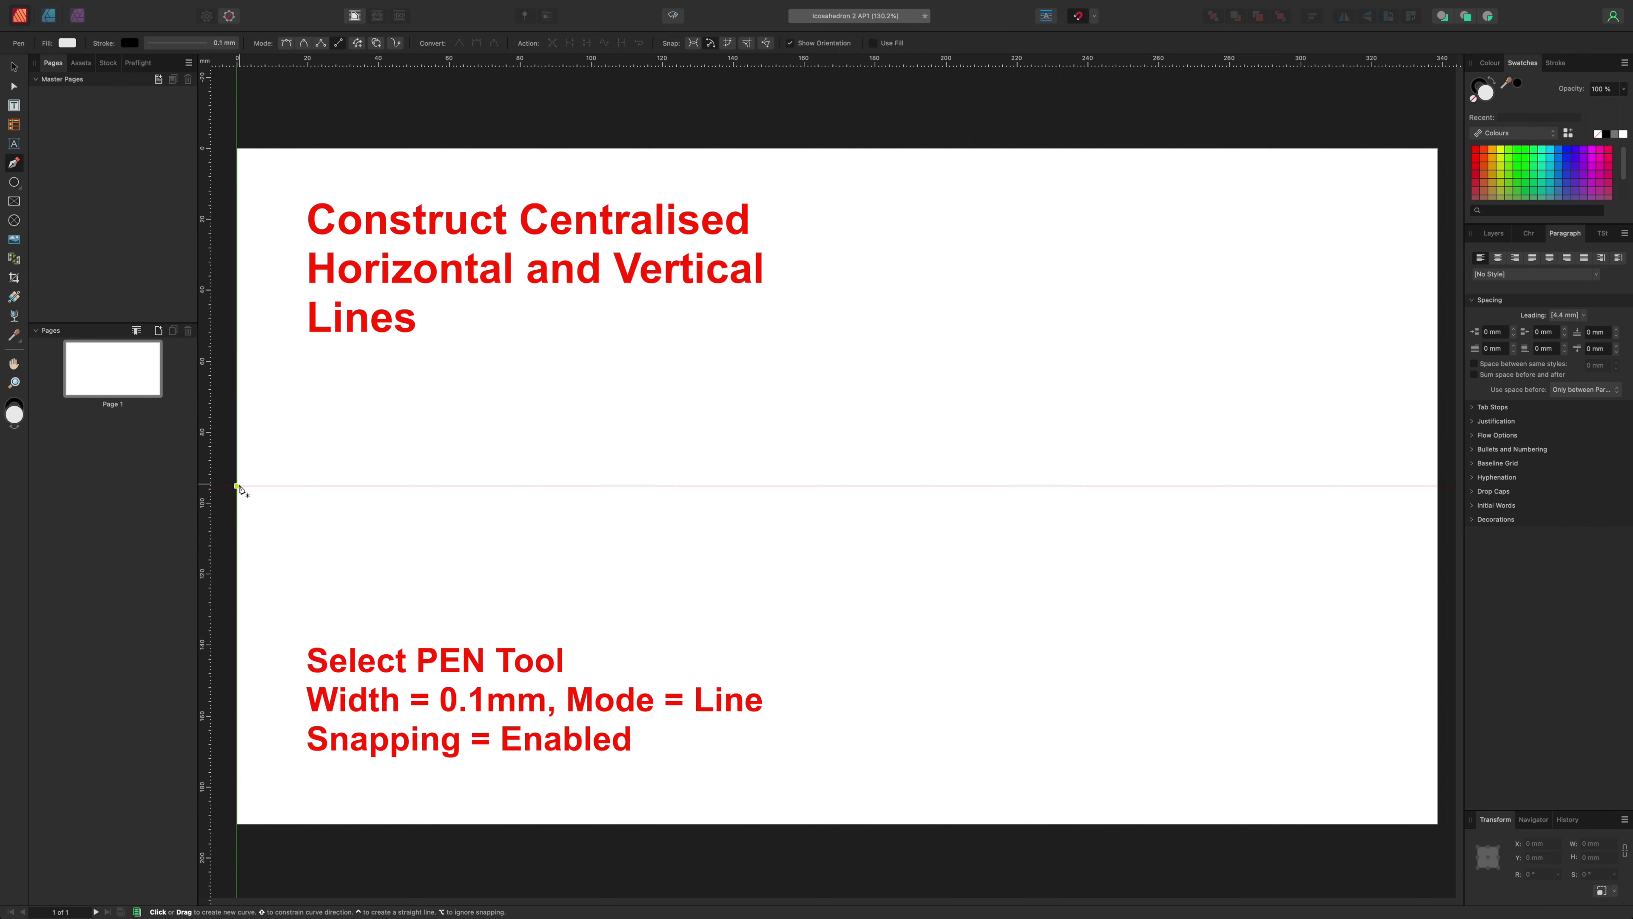
Step: Draw an edge-to-edge horizontal line at mid-height and a top-to-bottom vertical line at centre, then deselect
click(238, 486)
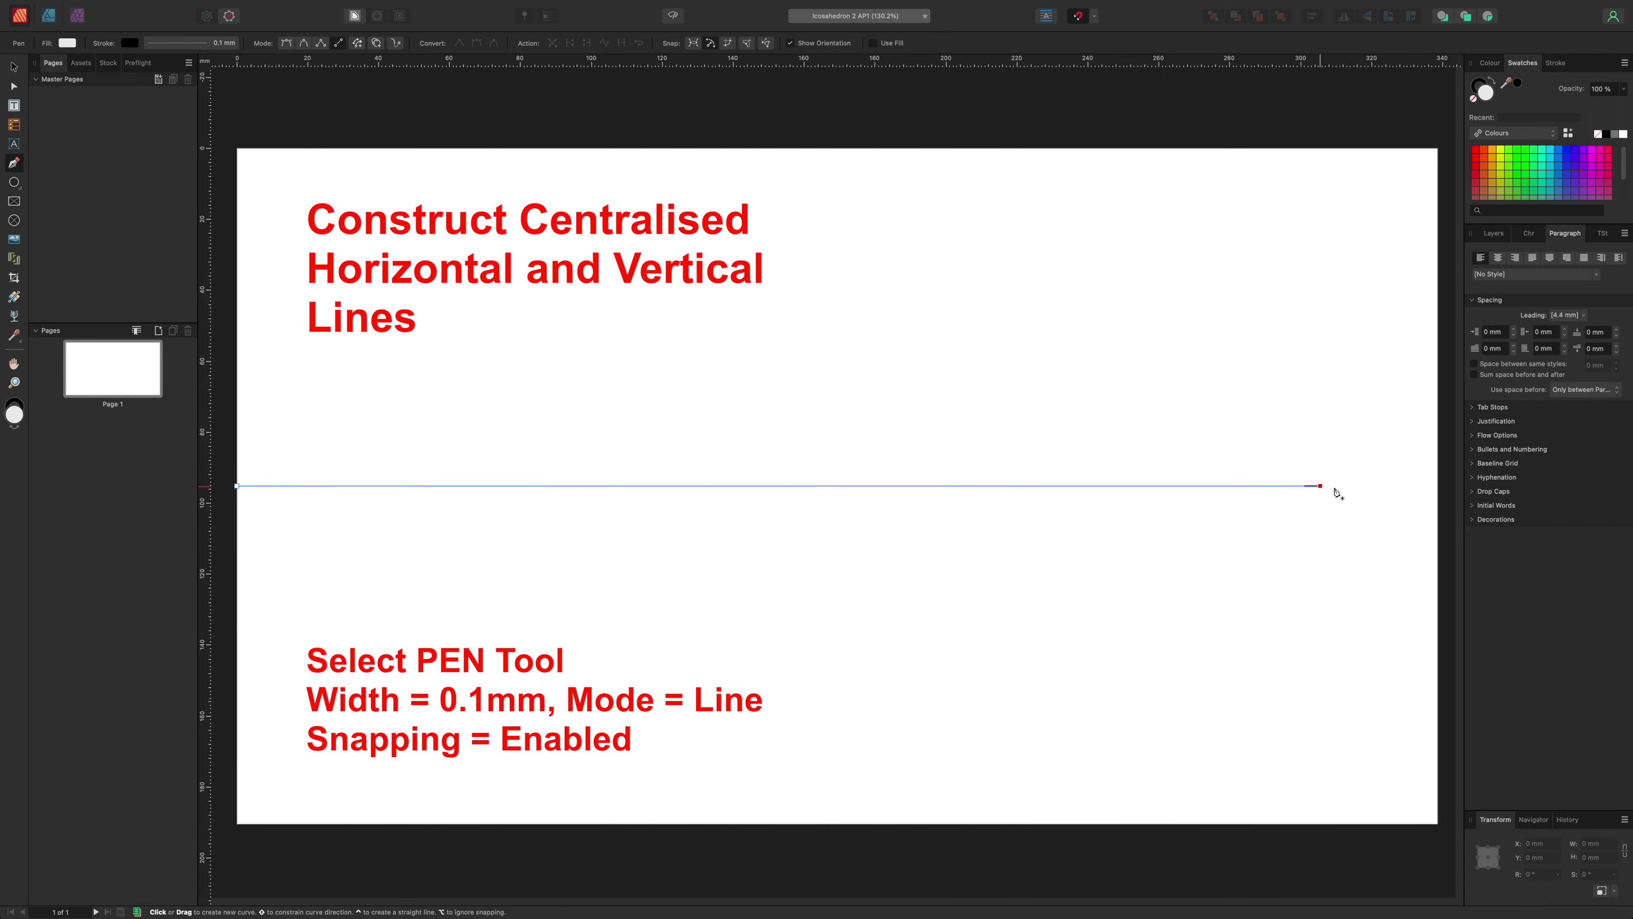
click(1439, 486)
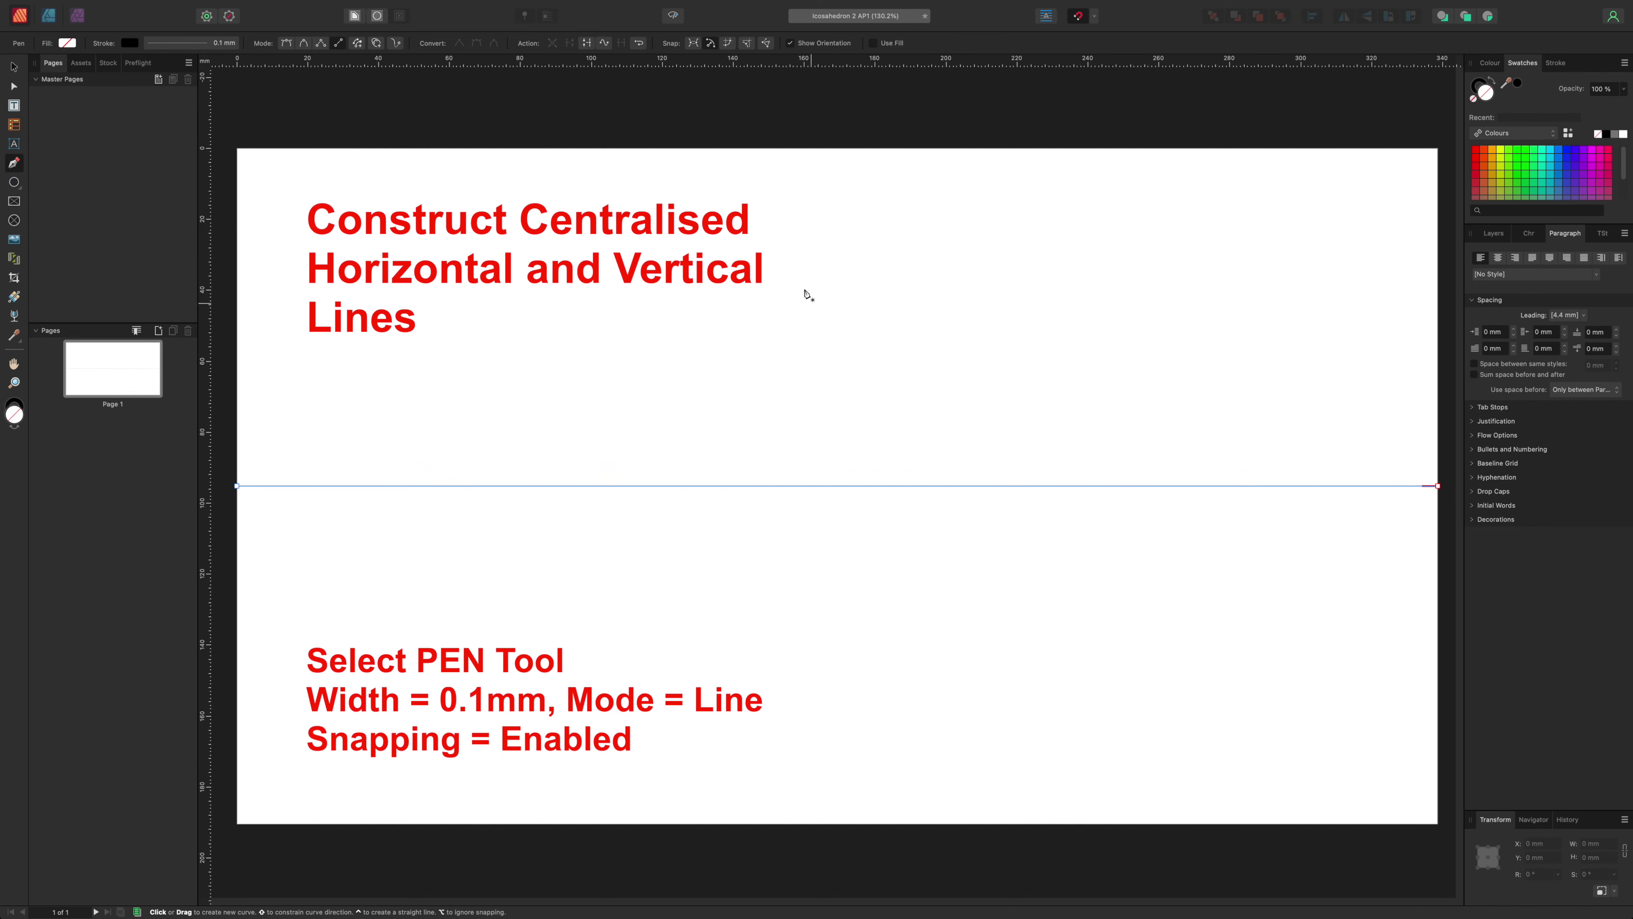
click(837, 148)
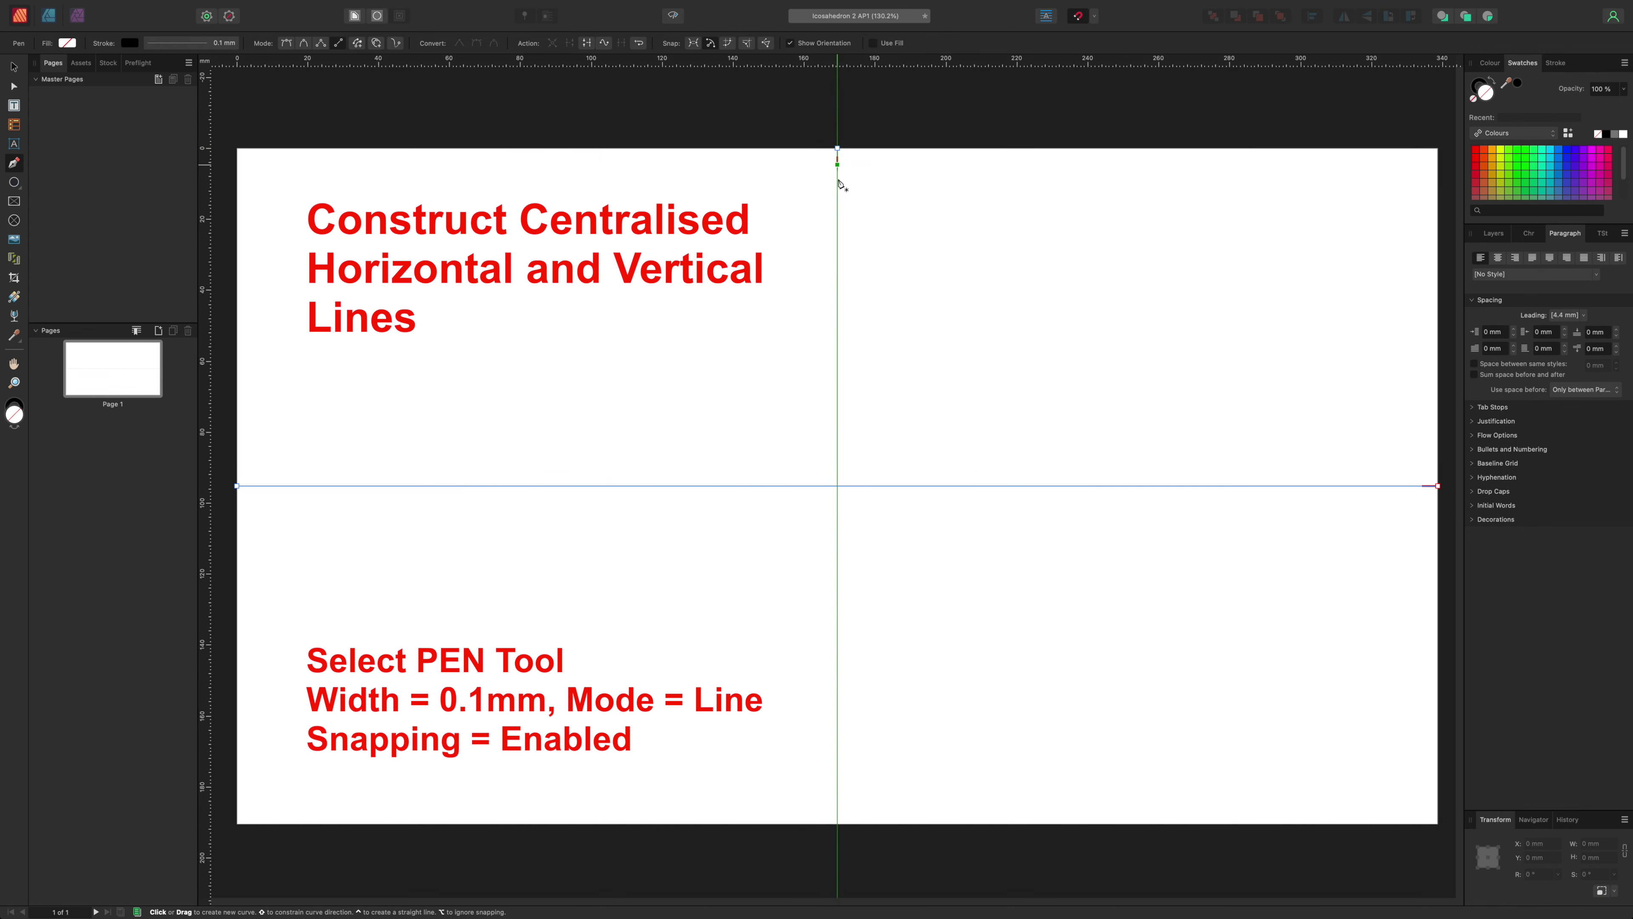
click(837, 824)
click(14, 68)
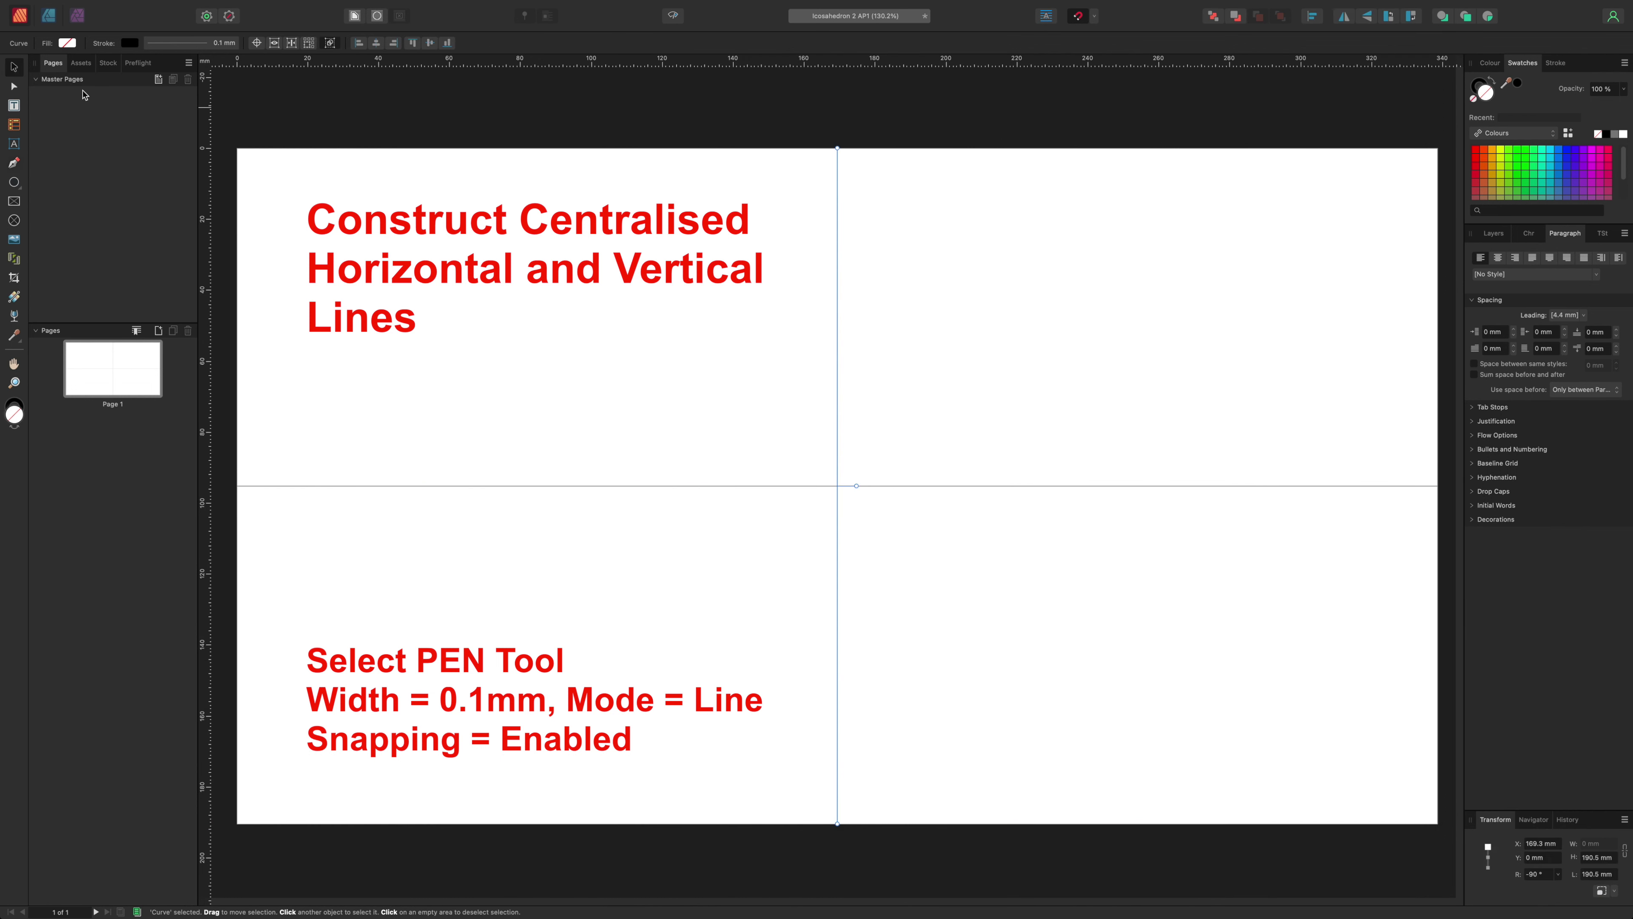
click(305, 114)
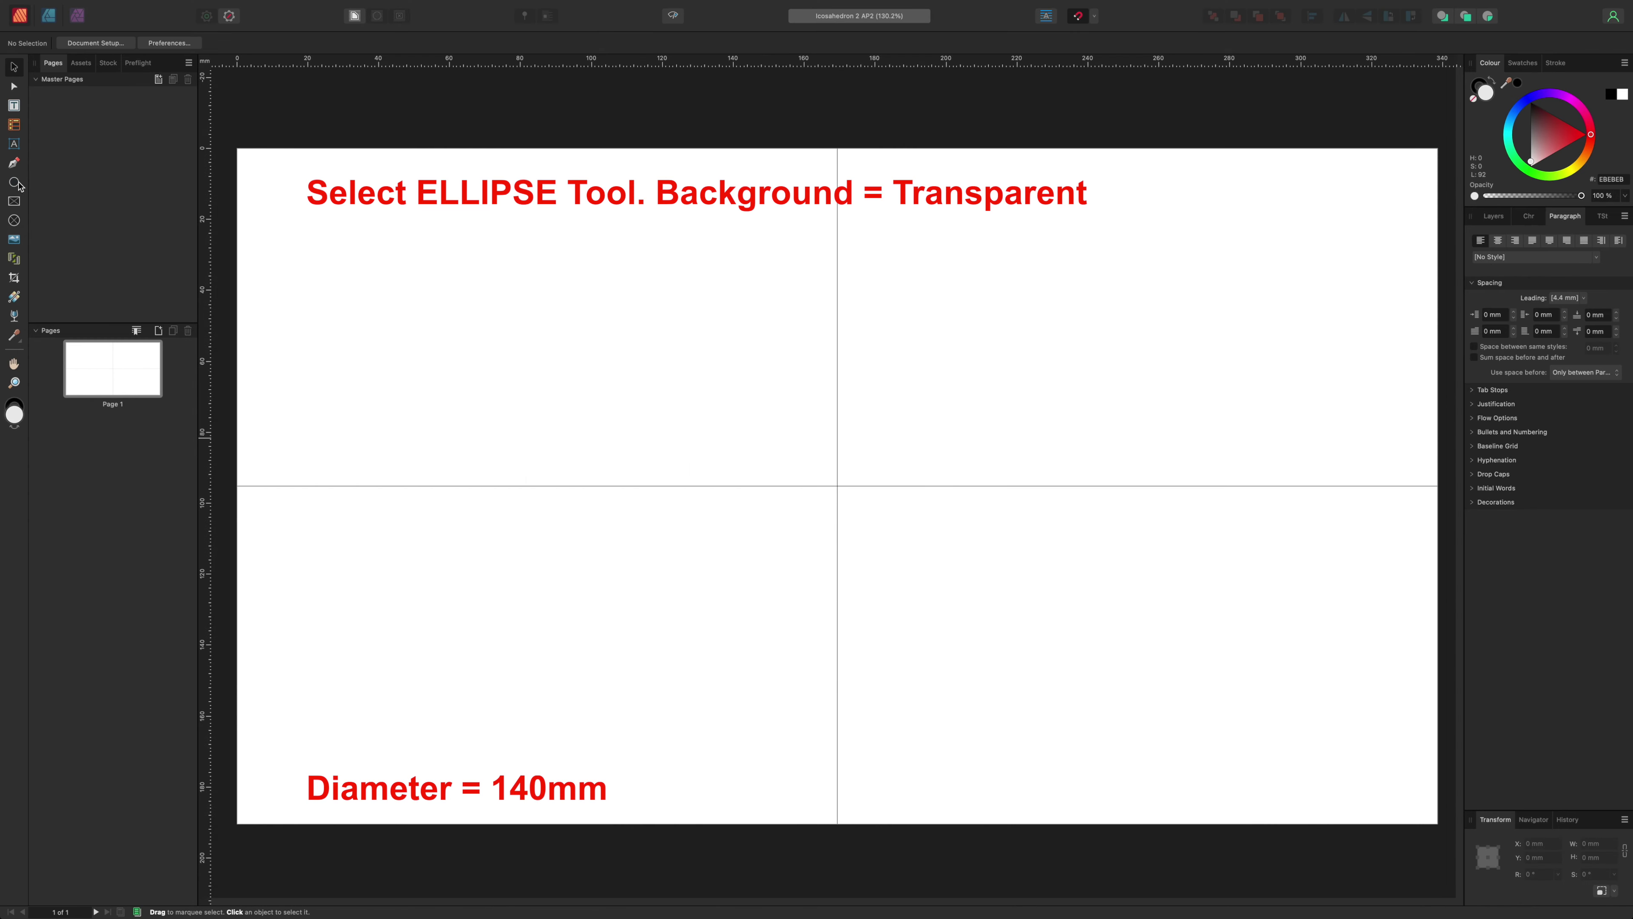
Step: Draw a 140 mm circle from the line intersection with its fill set to none
click(14, 182)
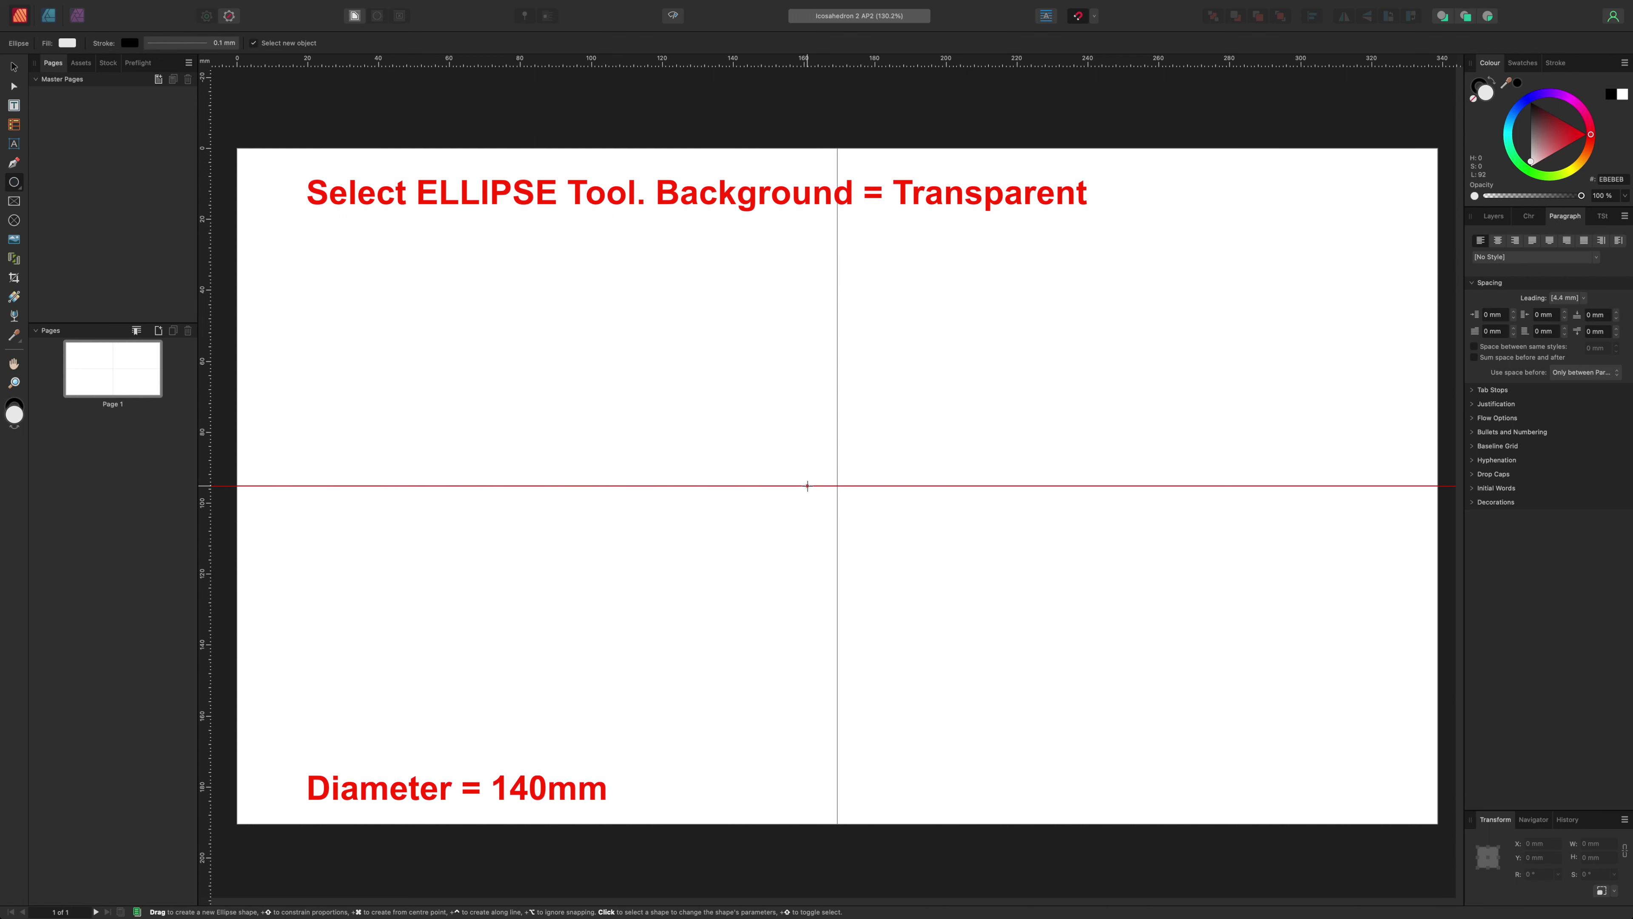
mouse_move(837, 486)
mouse_down()
mouse_move(1022, 322)
mouse_move(1066, 320)
mouse_move(1132, 283)
mouse_up()
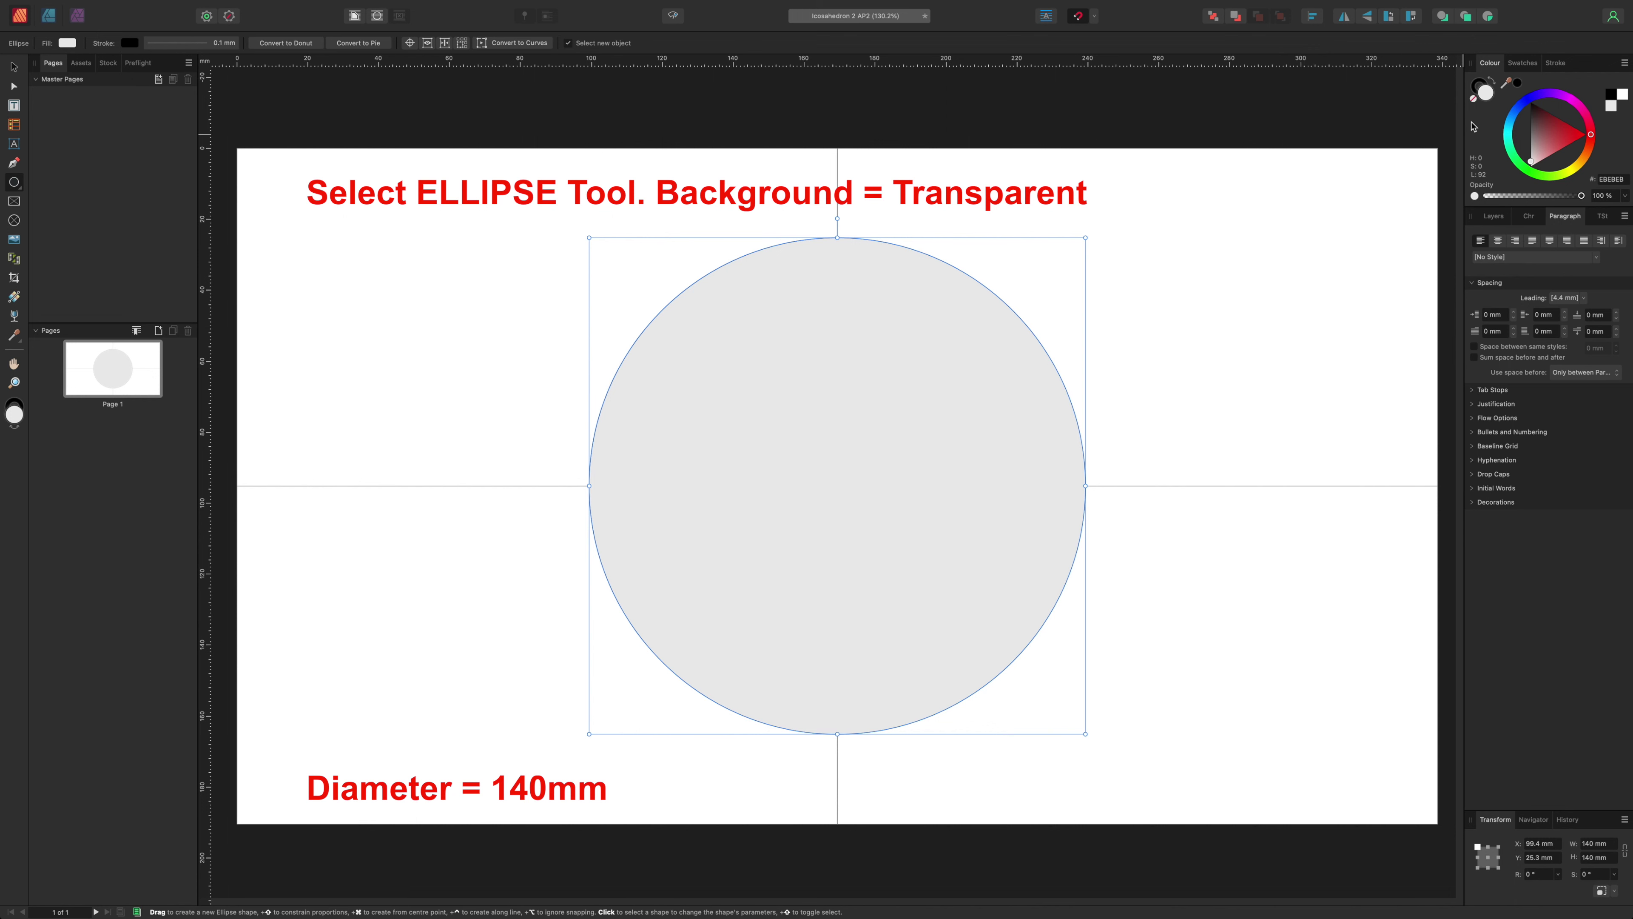
click(1476, 100)
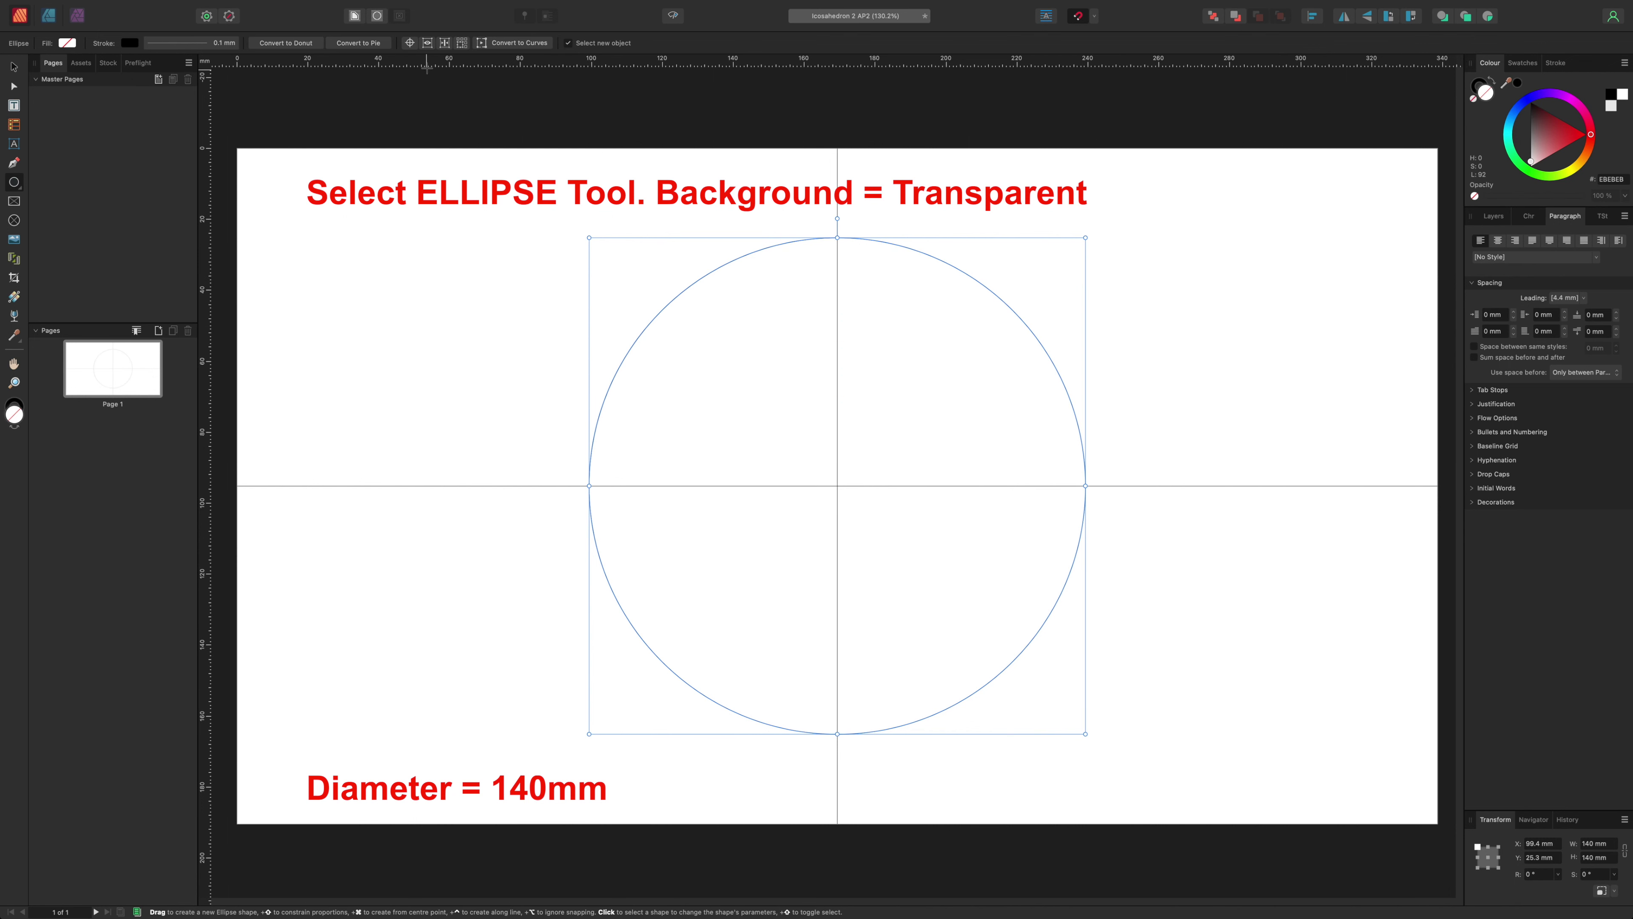
click(410, 43)
click(14, 67)
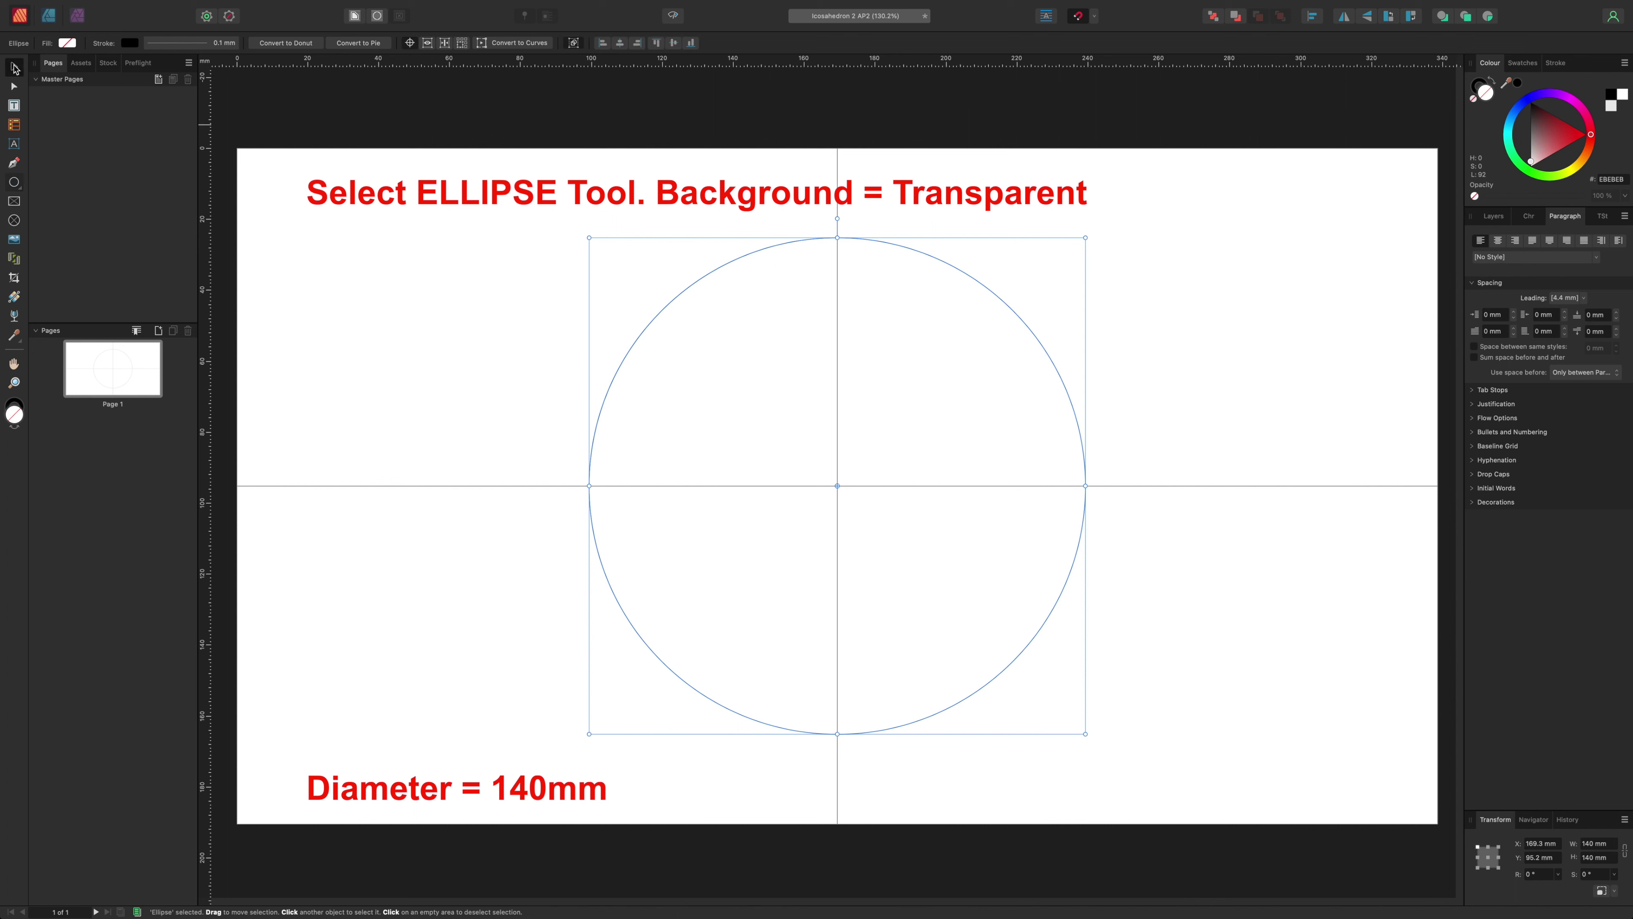
Step: Copy the circle and paste two copies, moving one 70 mm left and one 70 mm right
right_click(659, 319)
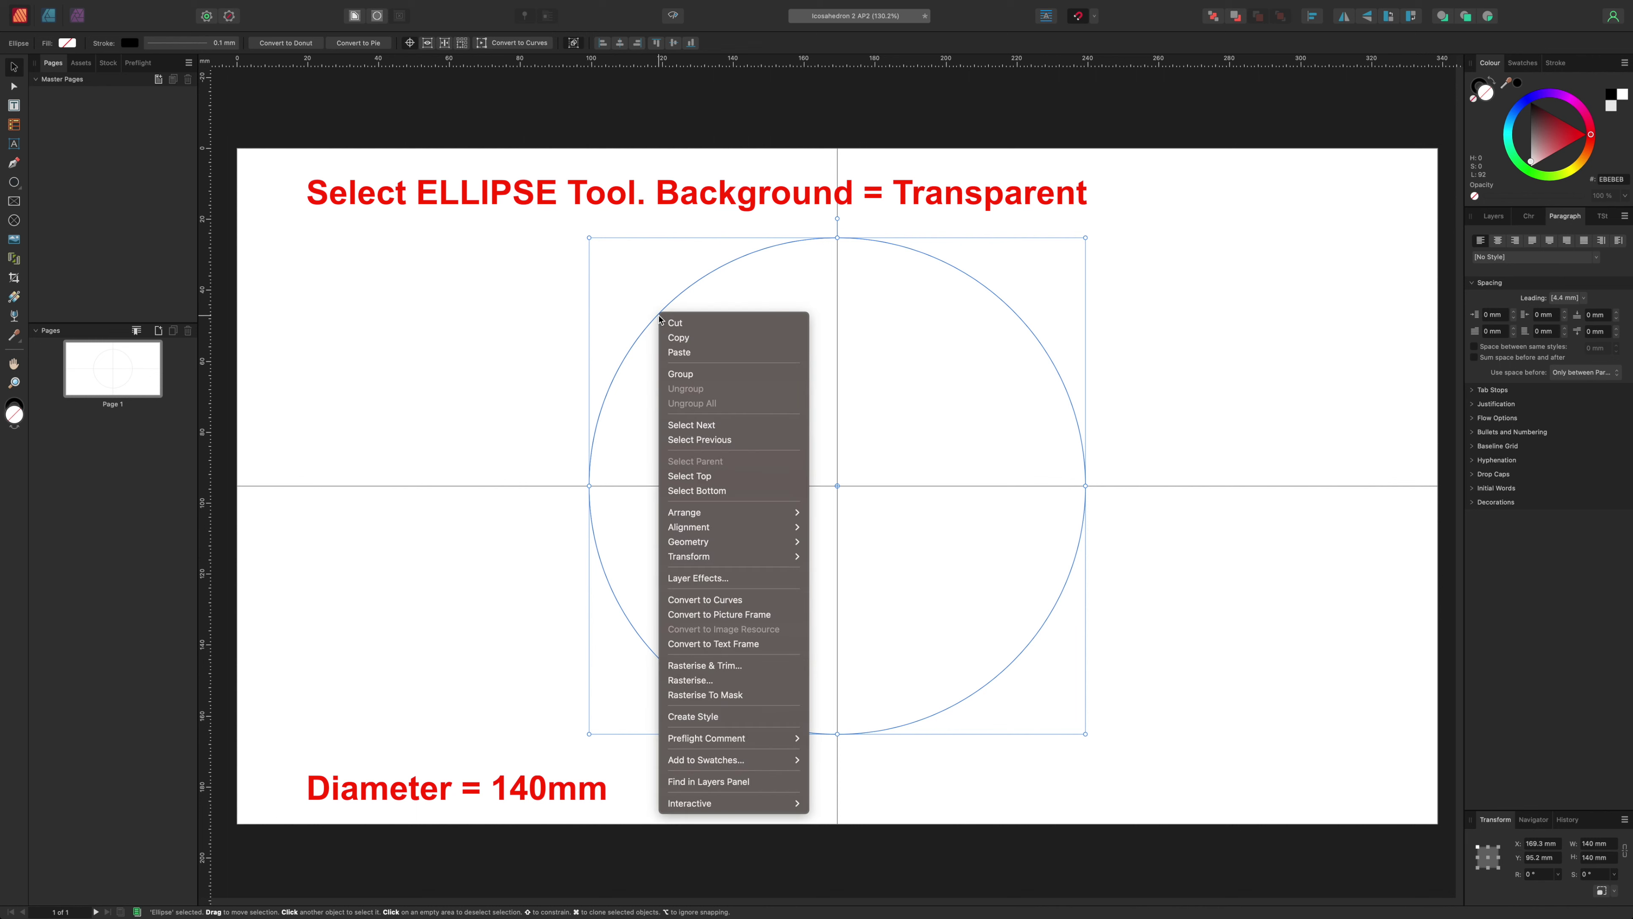
click(679, 343)
right_click(667, 310)
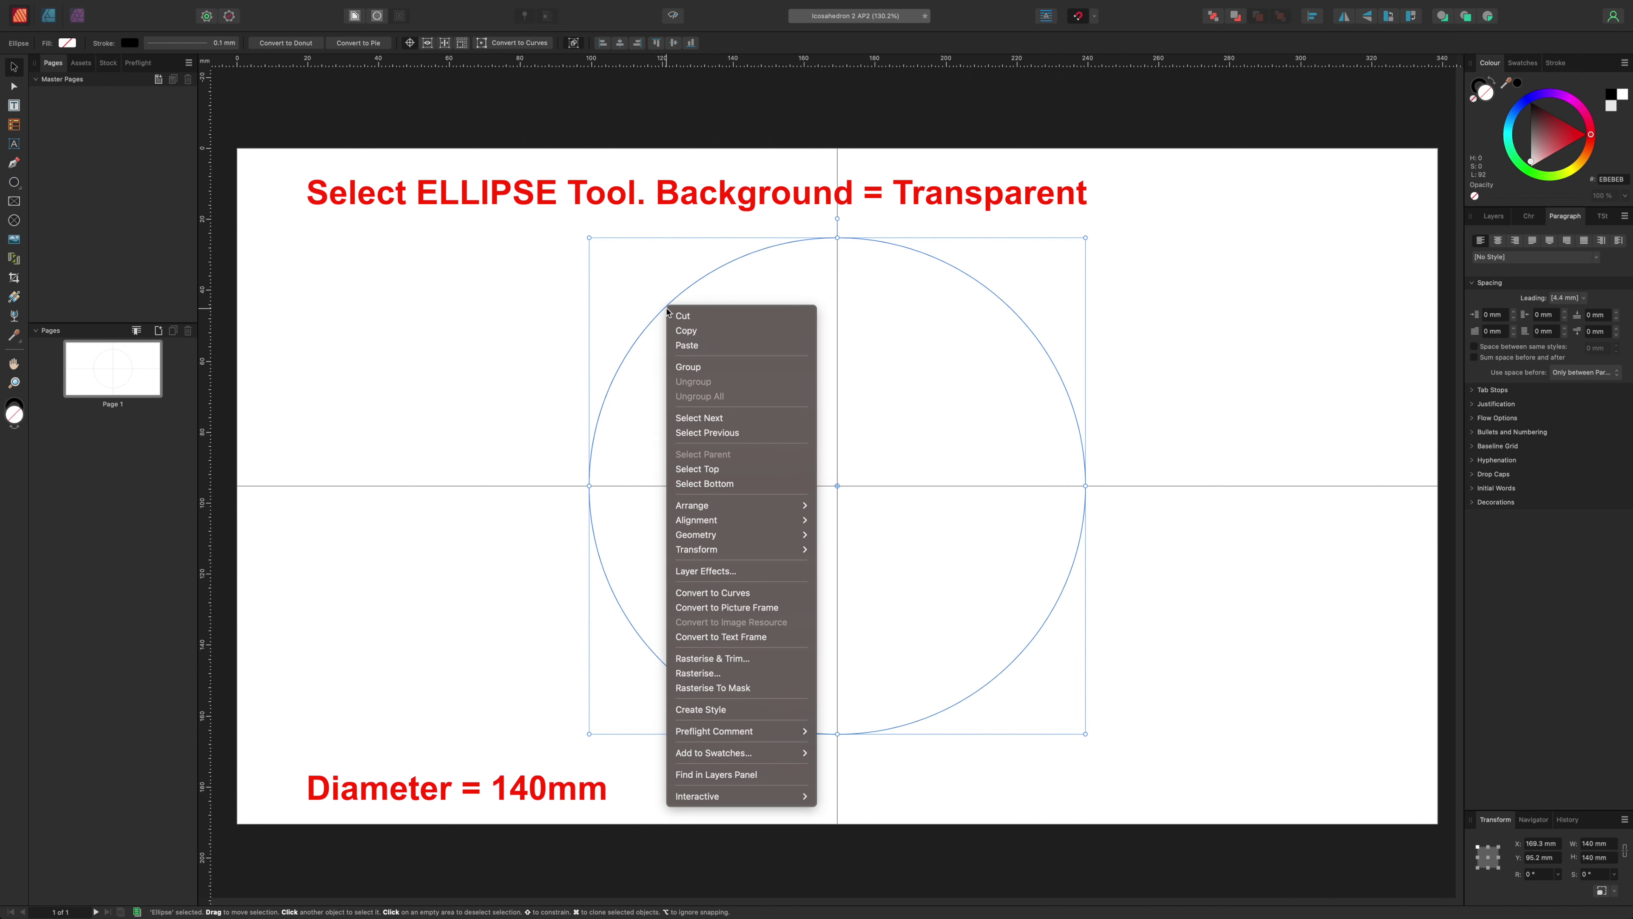
click(689, 347)
drag(767, 473, 513, 471)
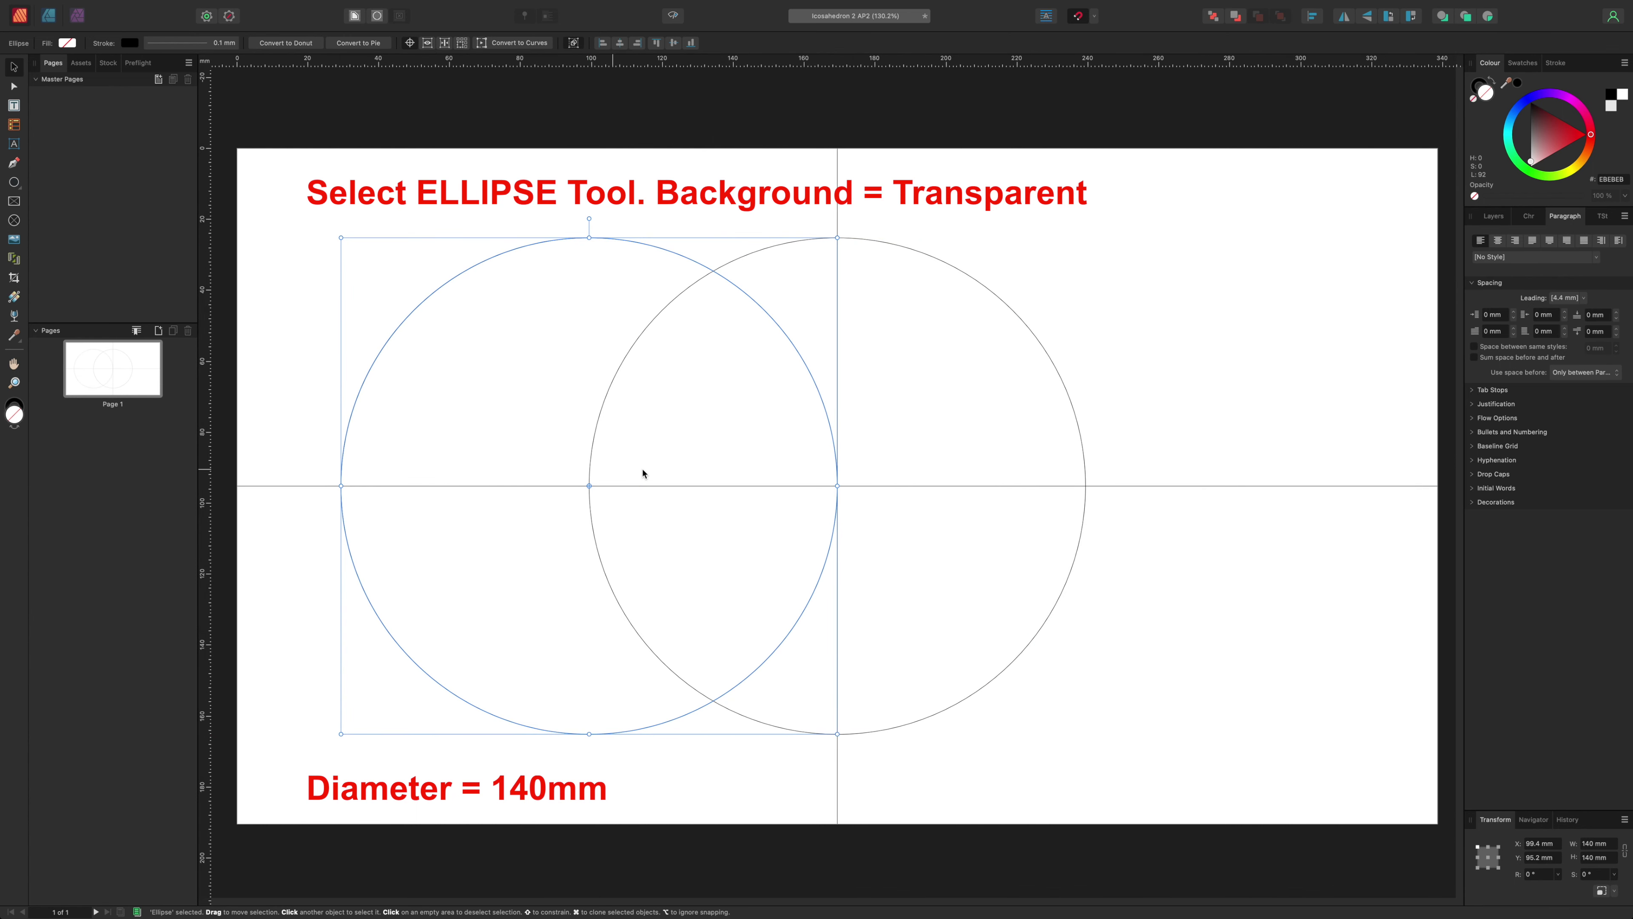
right_click(788, 307)
click(813, 343)
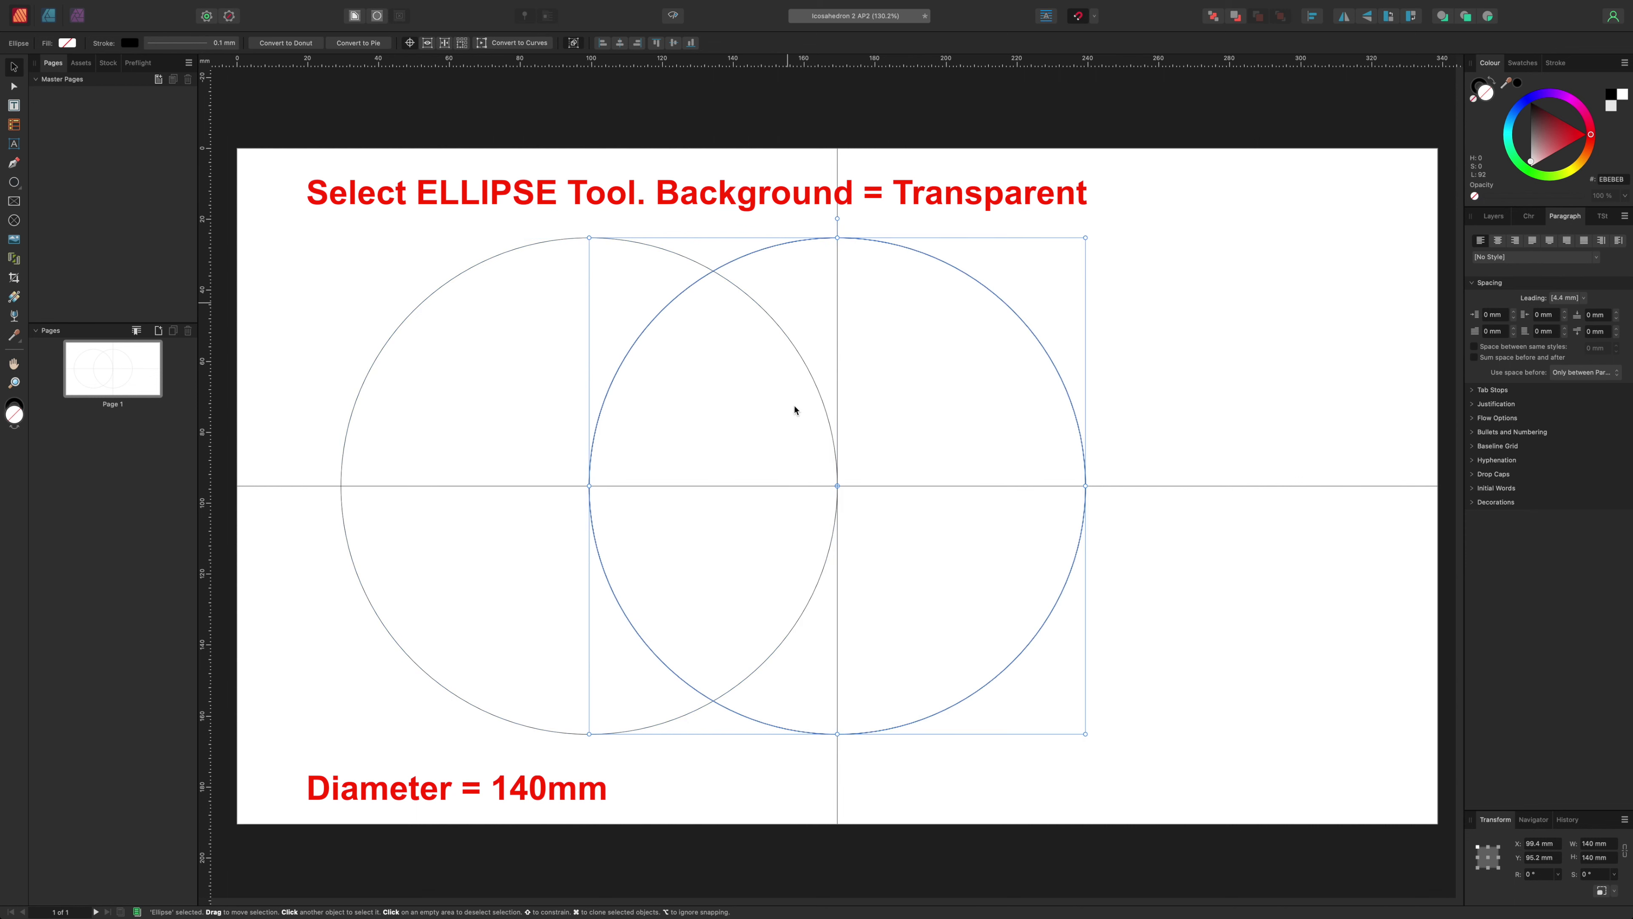
drag(780, 430, 1031, 429)
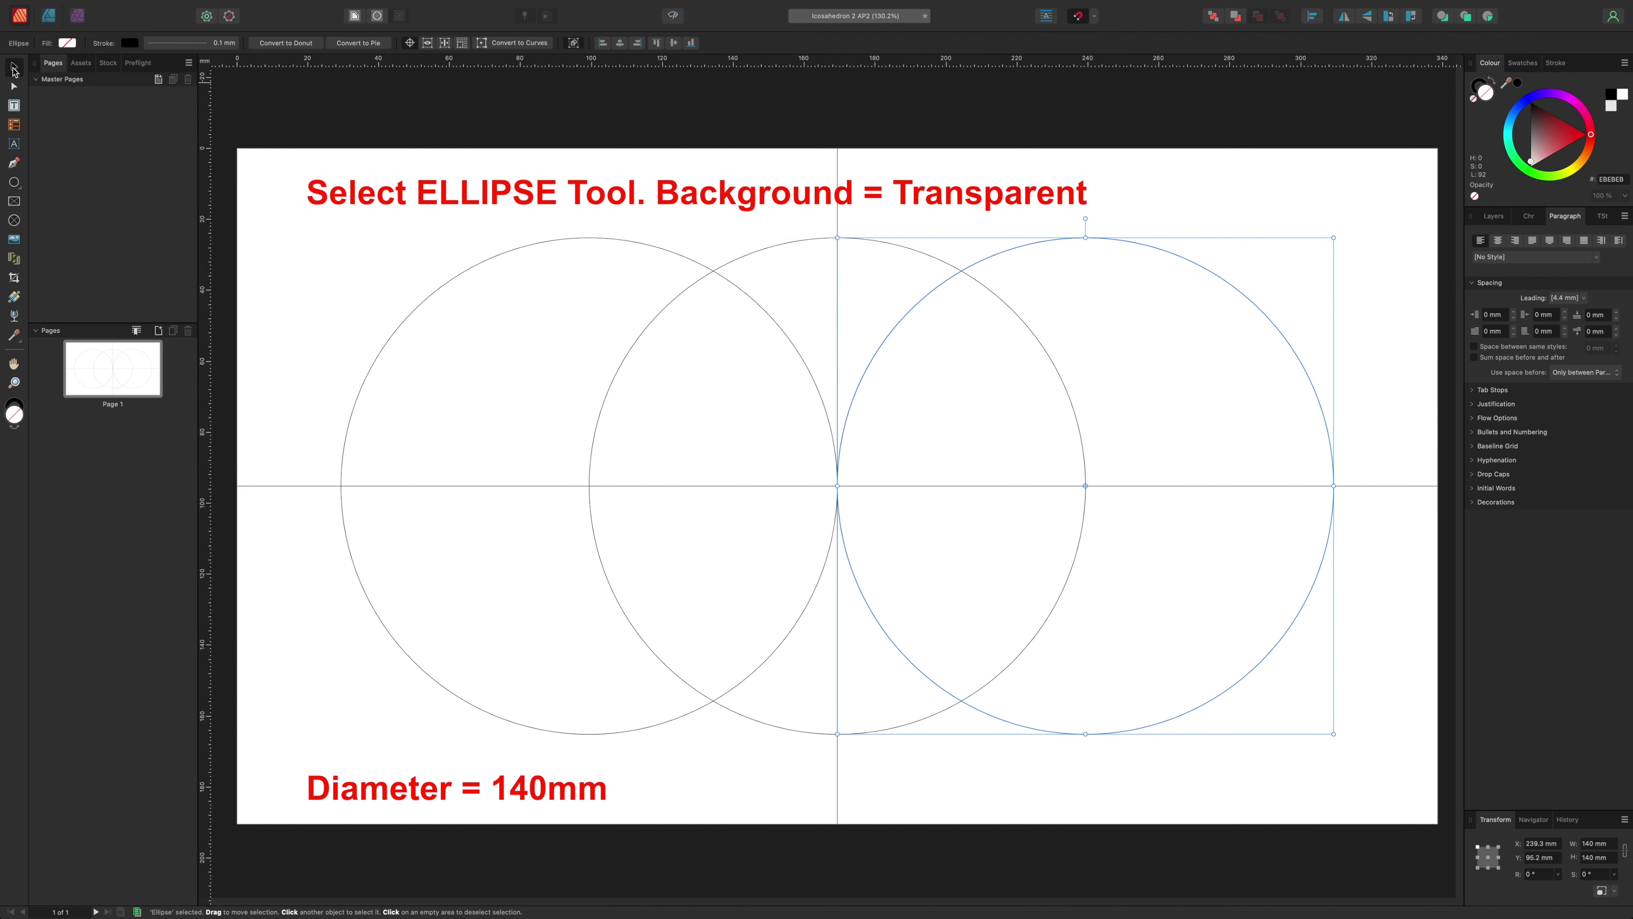
click(286, 109)
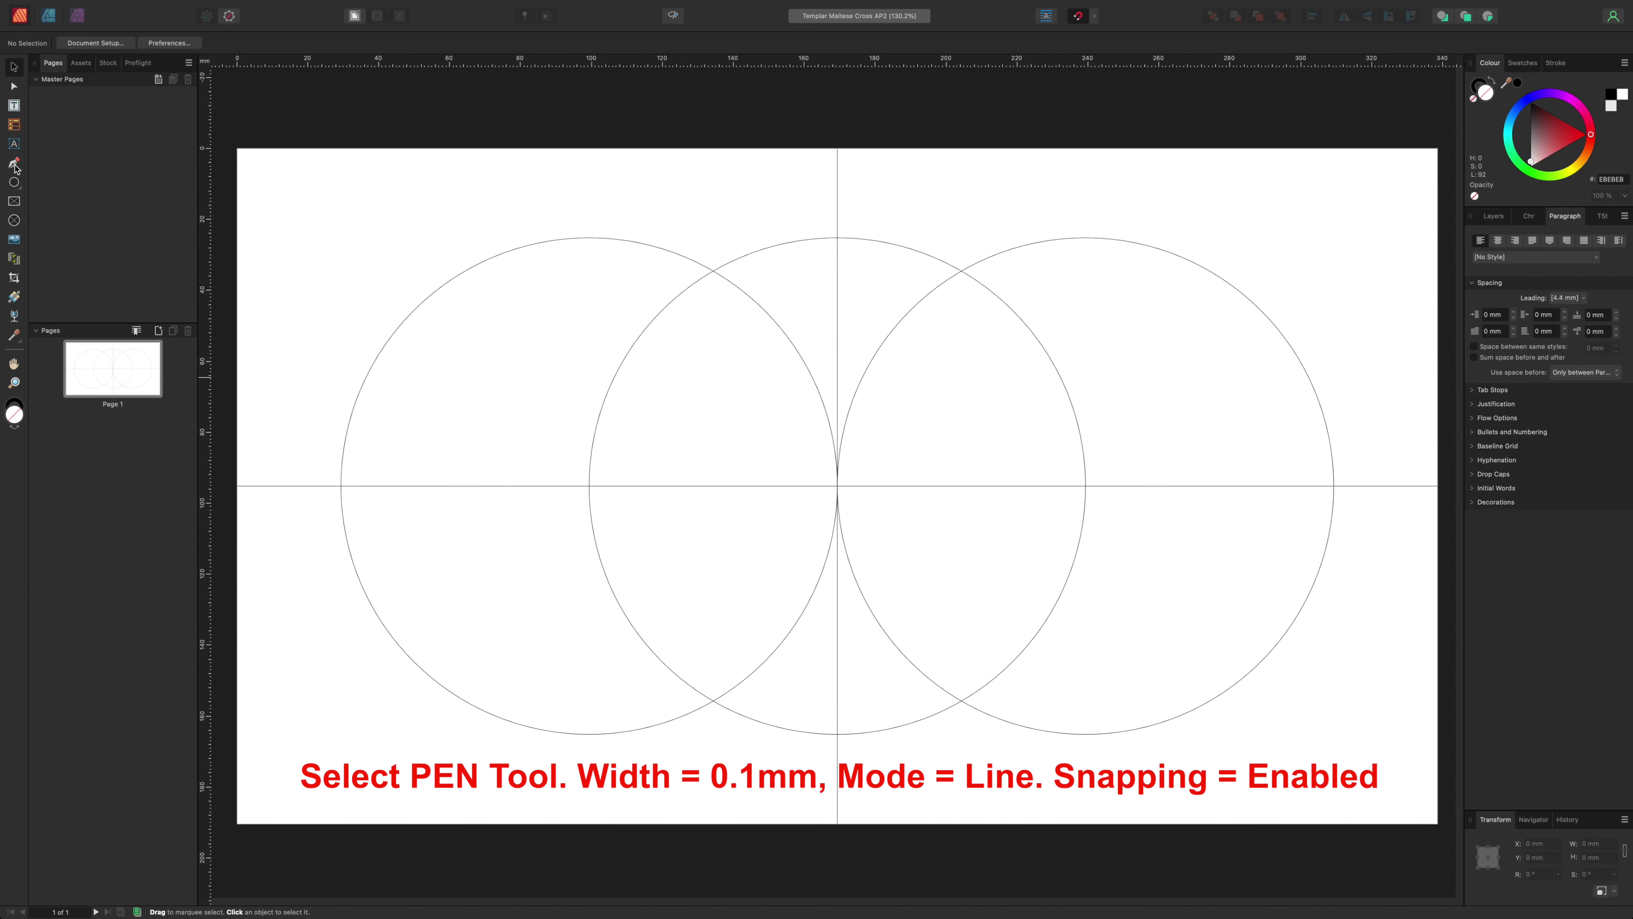
Step: Draw a triangle with Line-mode pen strokes from the upper and lower circle intersections to the right circle's centre
click(14, 163)
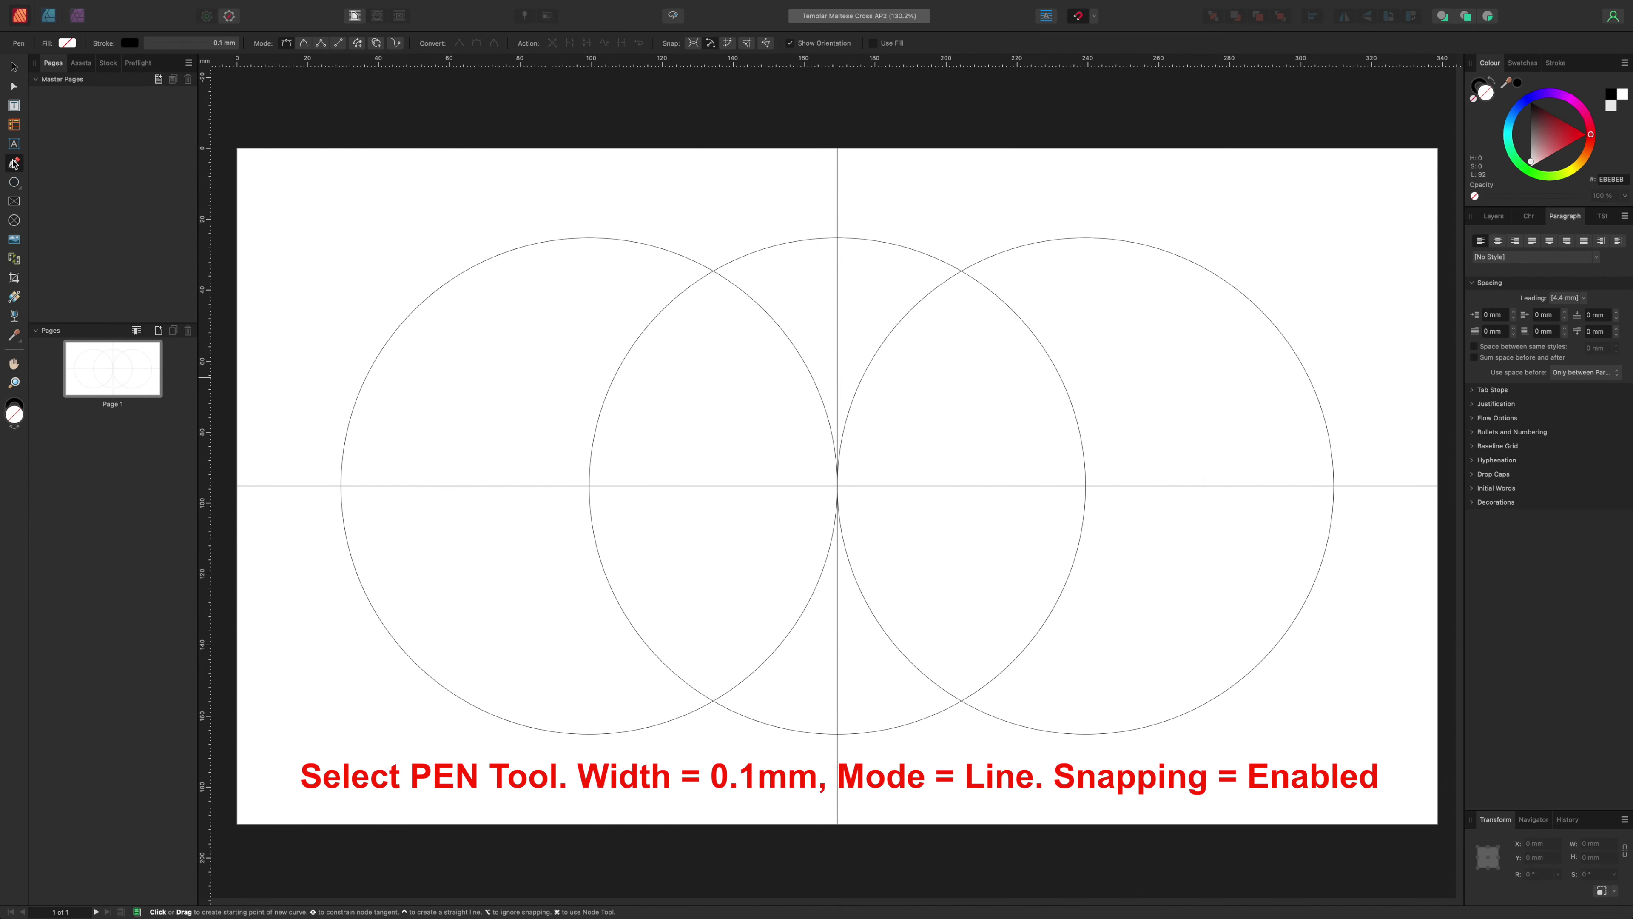
click(337, 43)
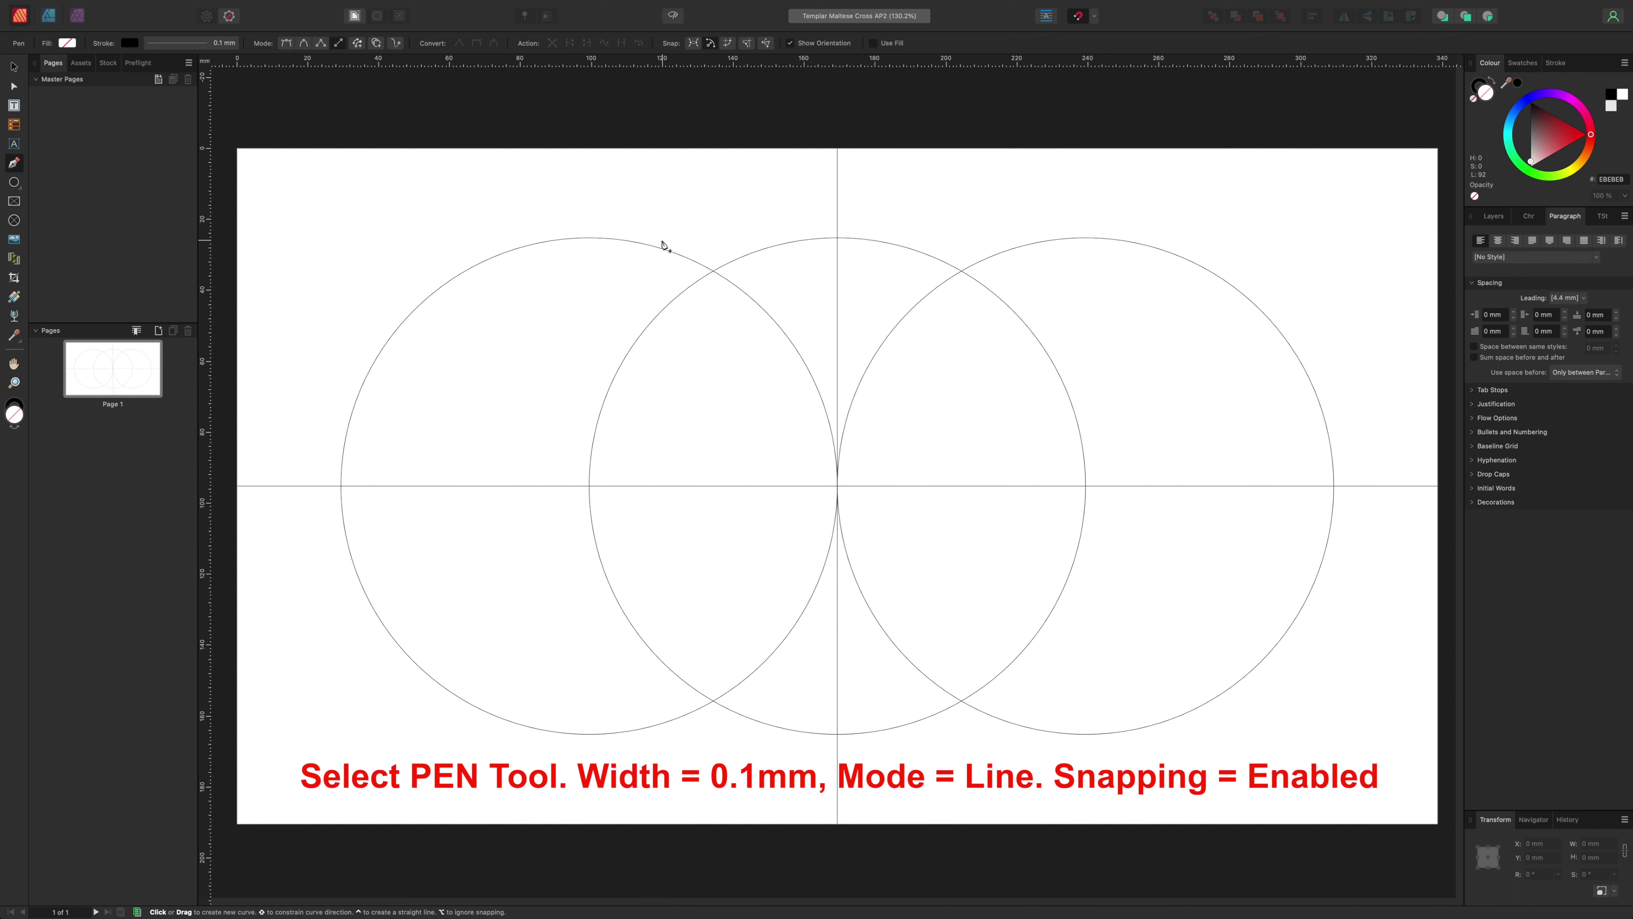
click(714, 271)
click(1080, 480)
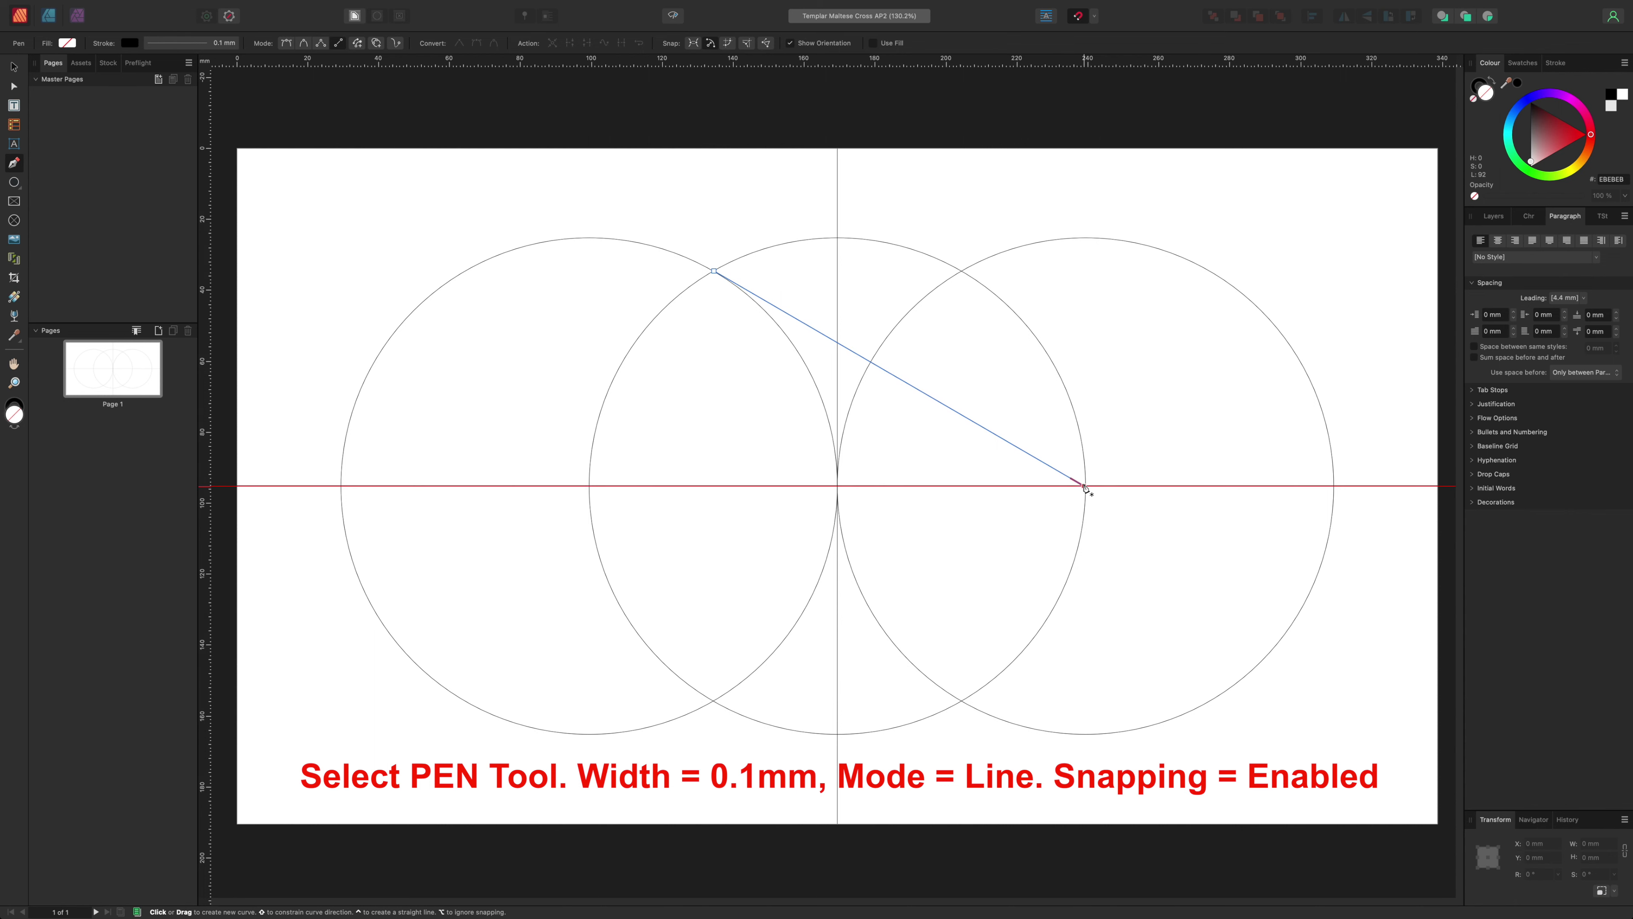
click(1085, 486)
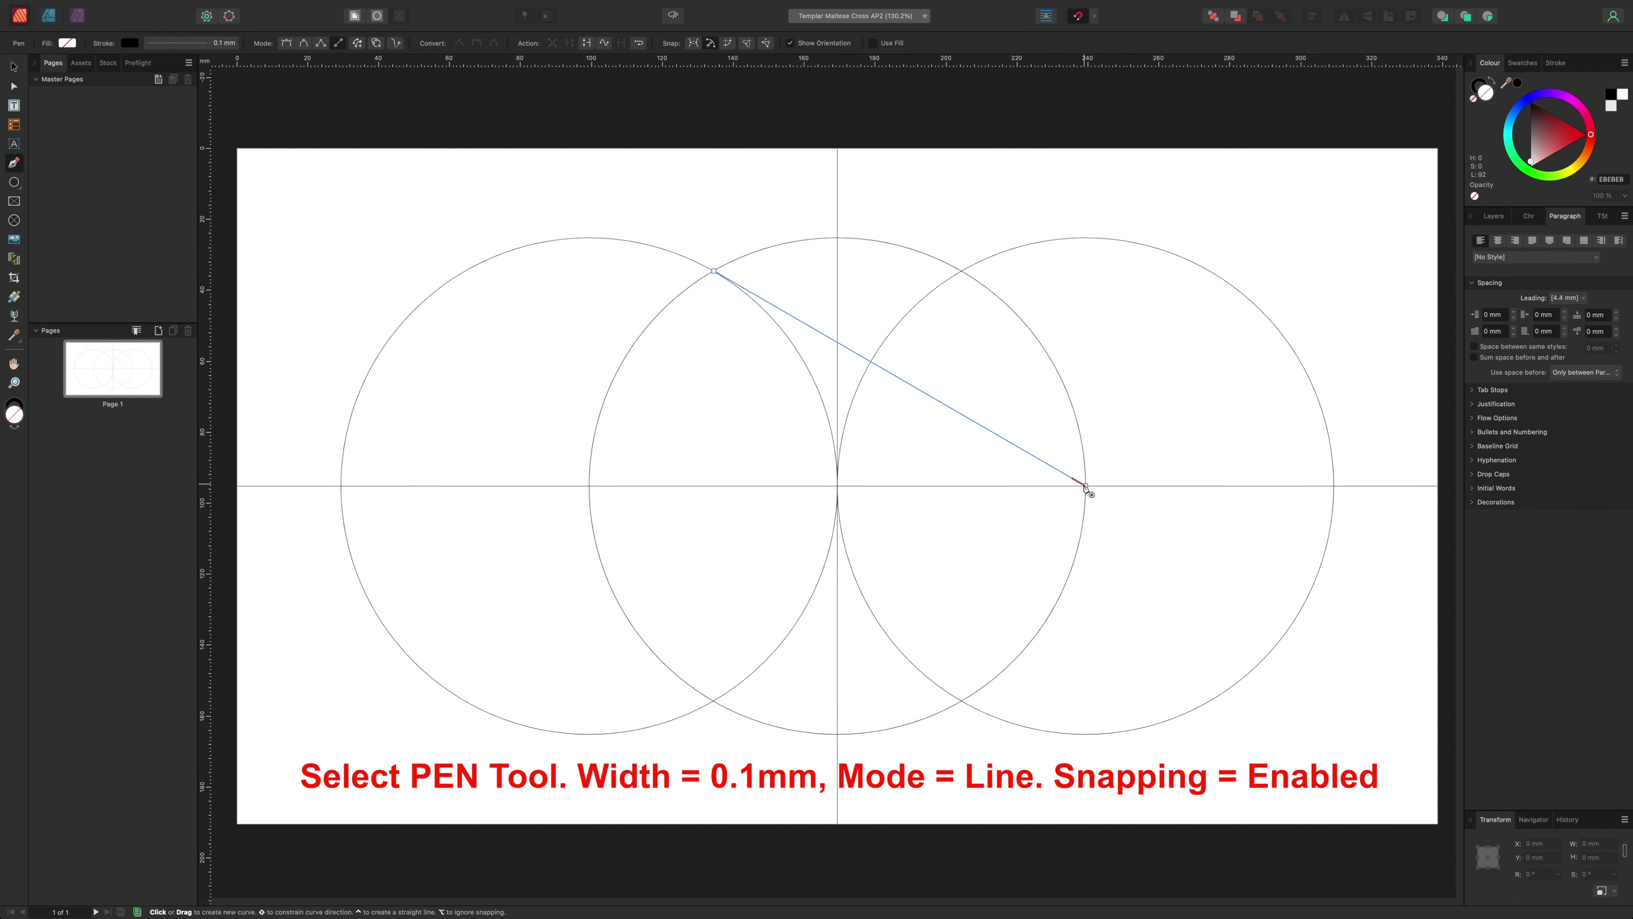
click(707, 700)
key(ctrl+z)
click(714, 700)
click(714, 272)
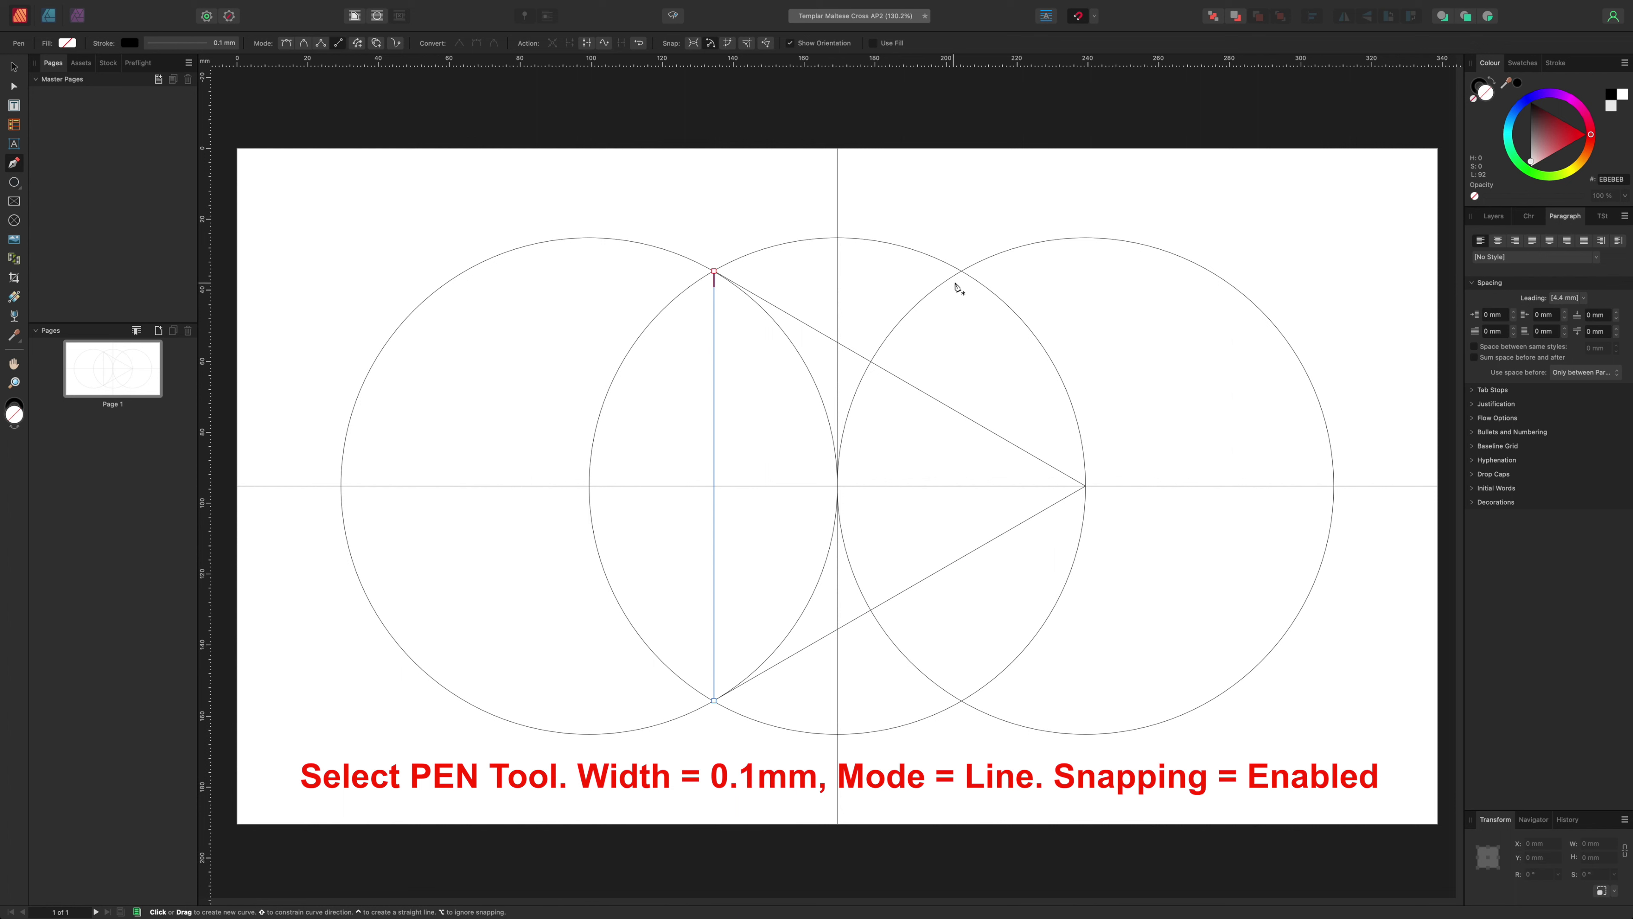
Step: Draw the left-pointing triangle from the right intersections to the middle circle's left point, then deselect
click(963, 271)
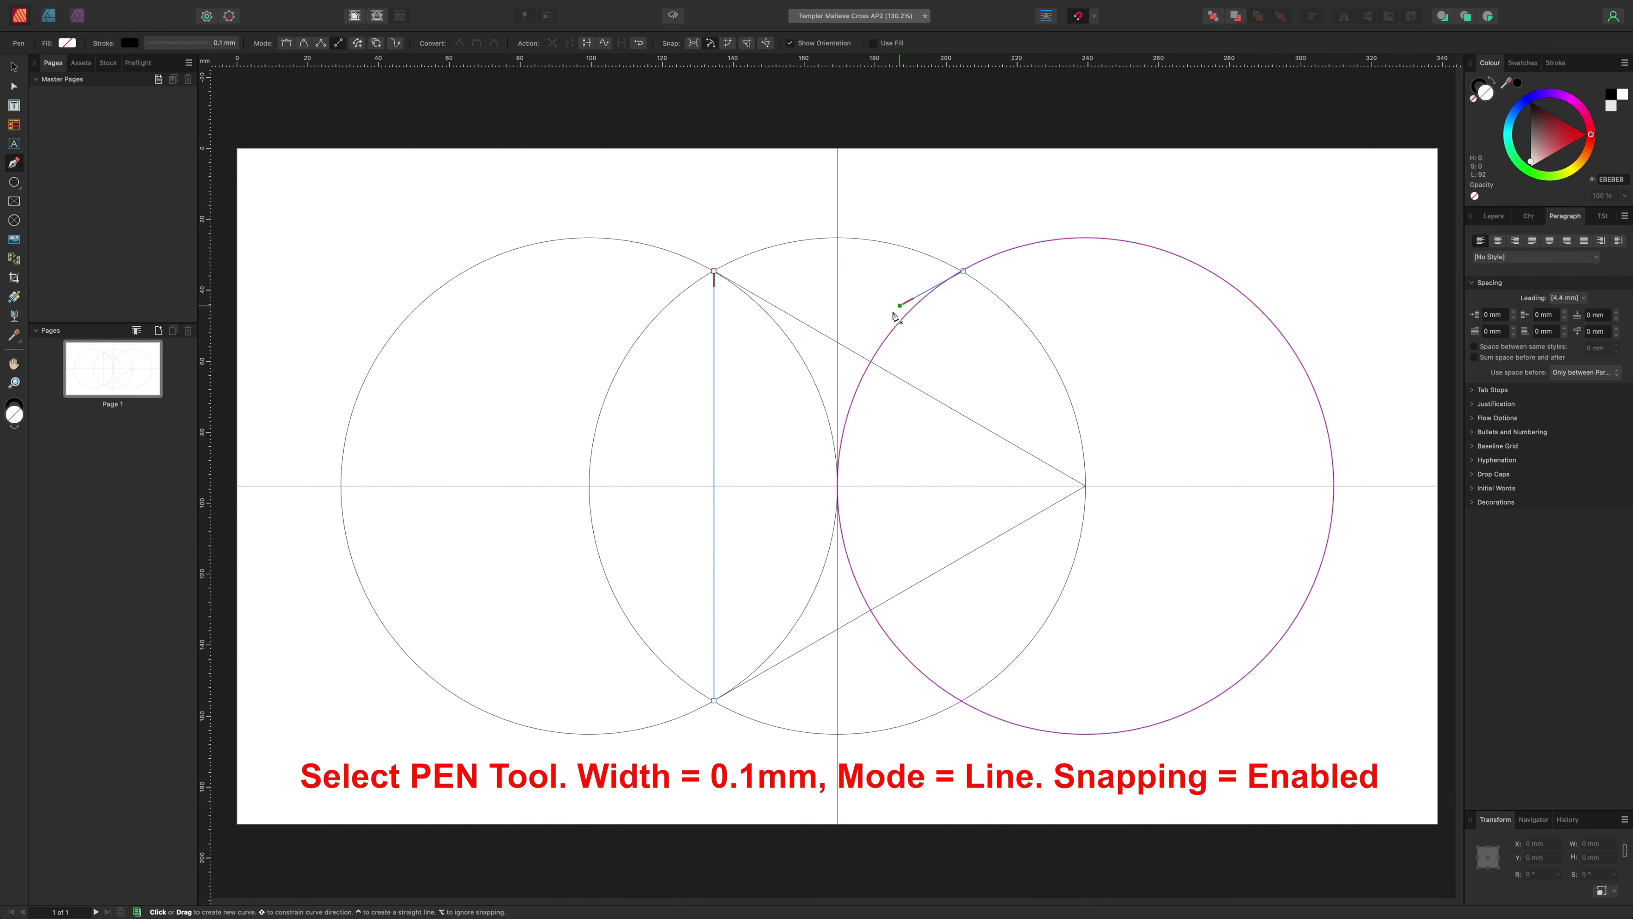
click(589, 486)
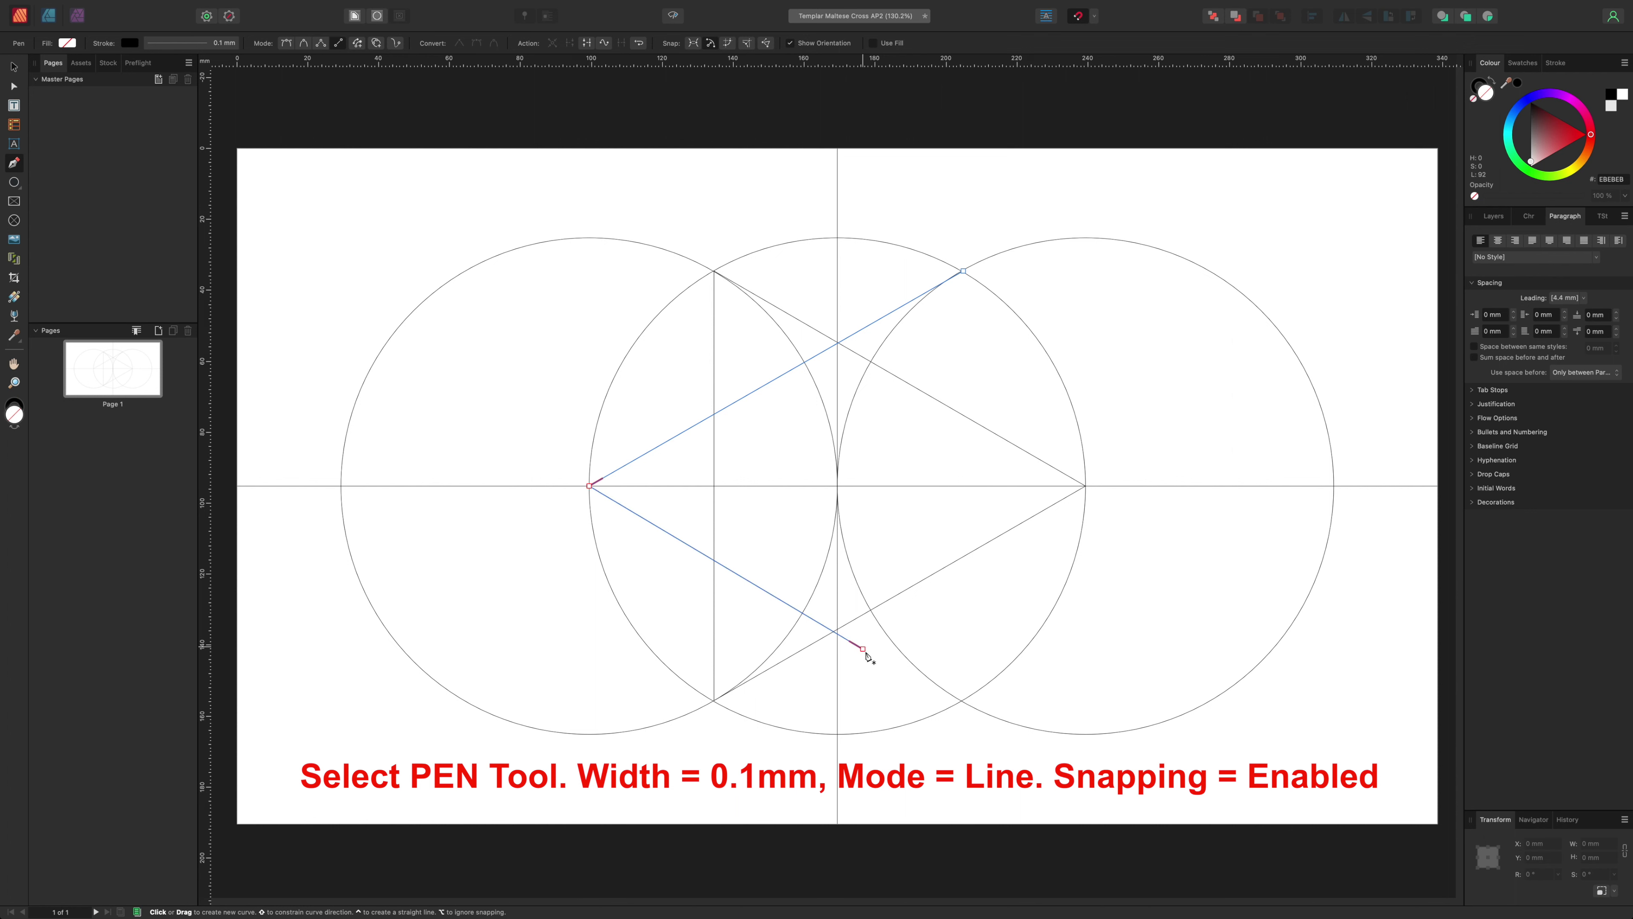
click(963, 700)
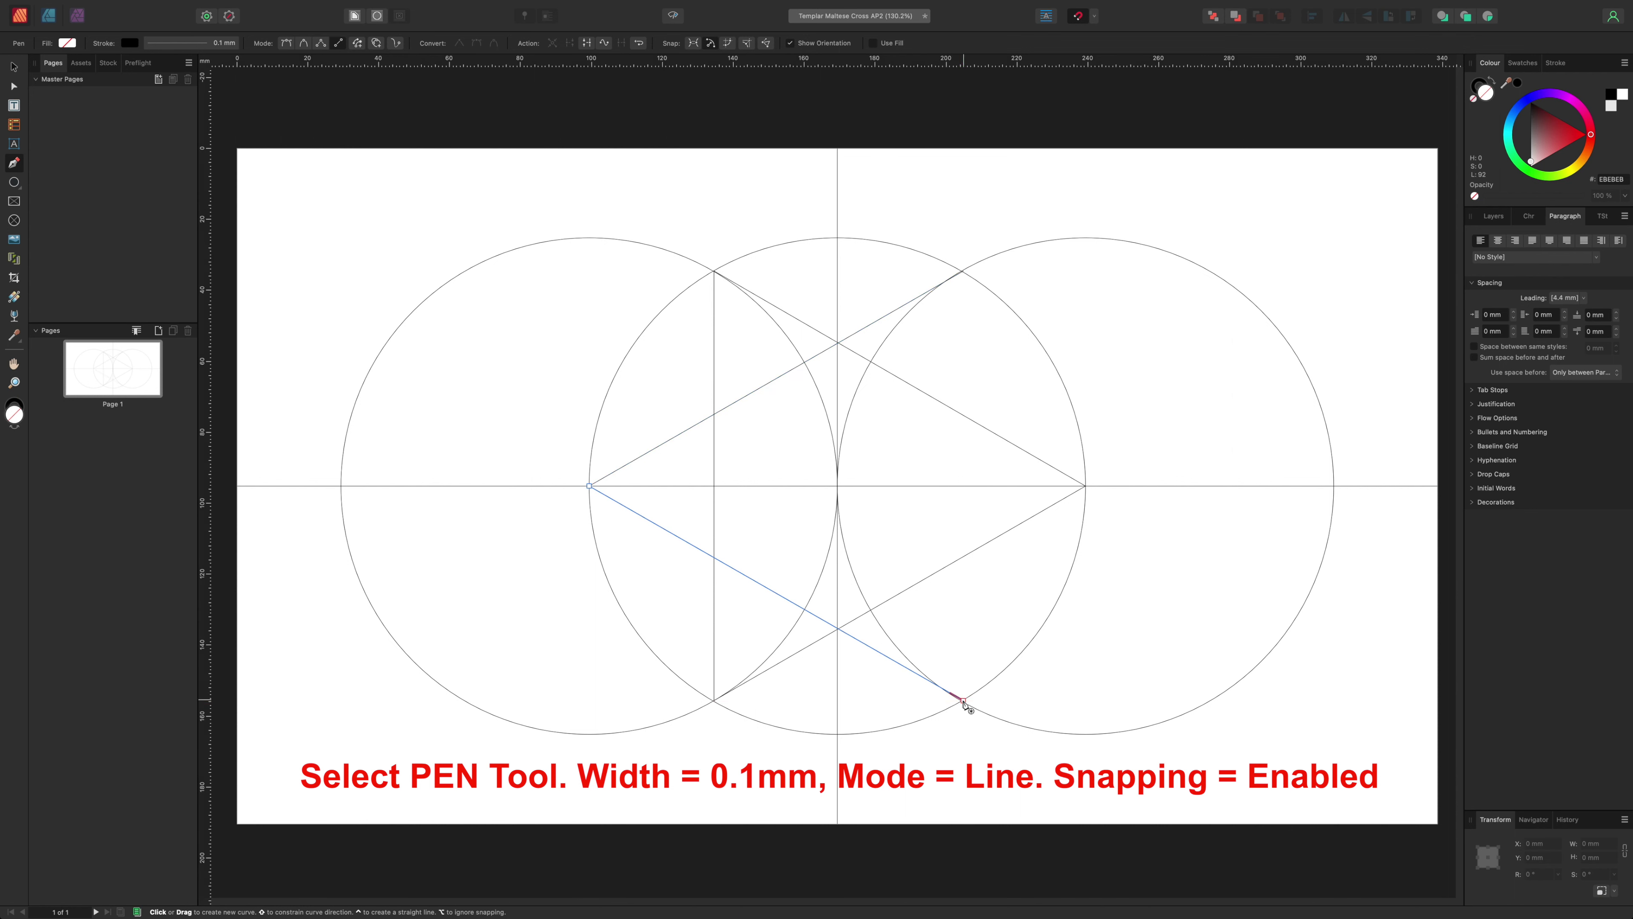
click(963, 271)
click(13, 67)
click(328, 114)
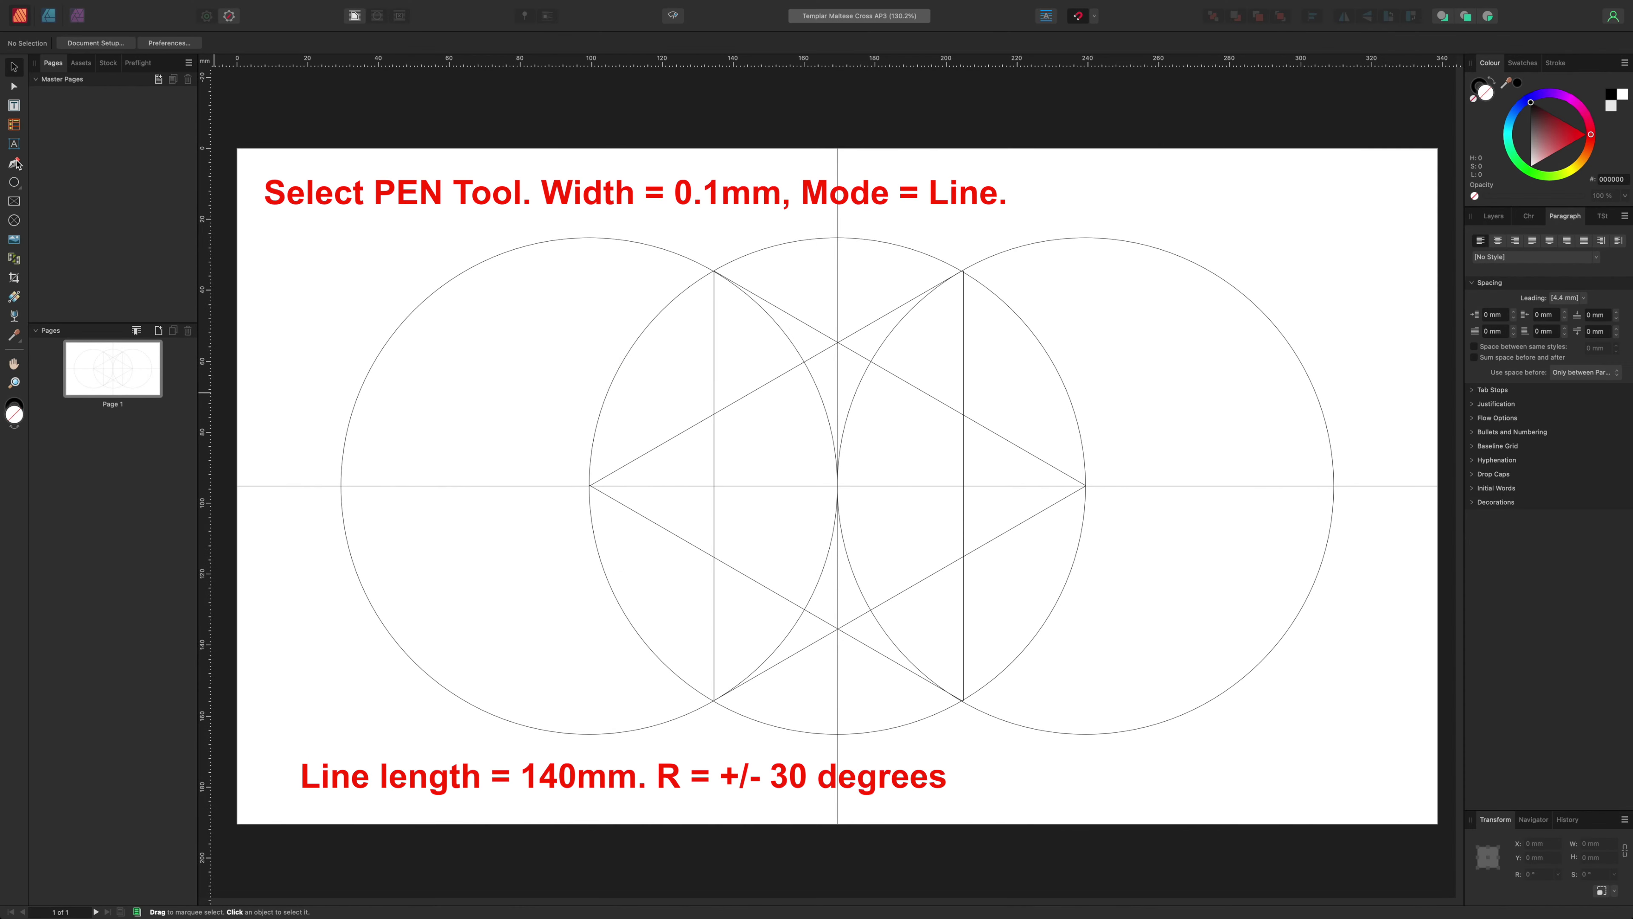
Step: Draw a line, make it 140 mm long at 30°, and centre it on the middle circle
click(15, 163)
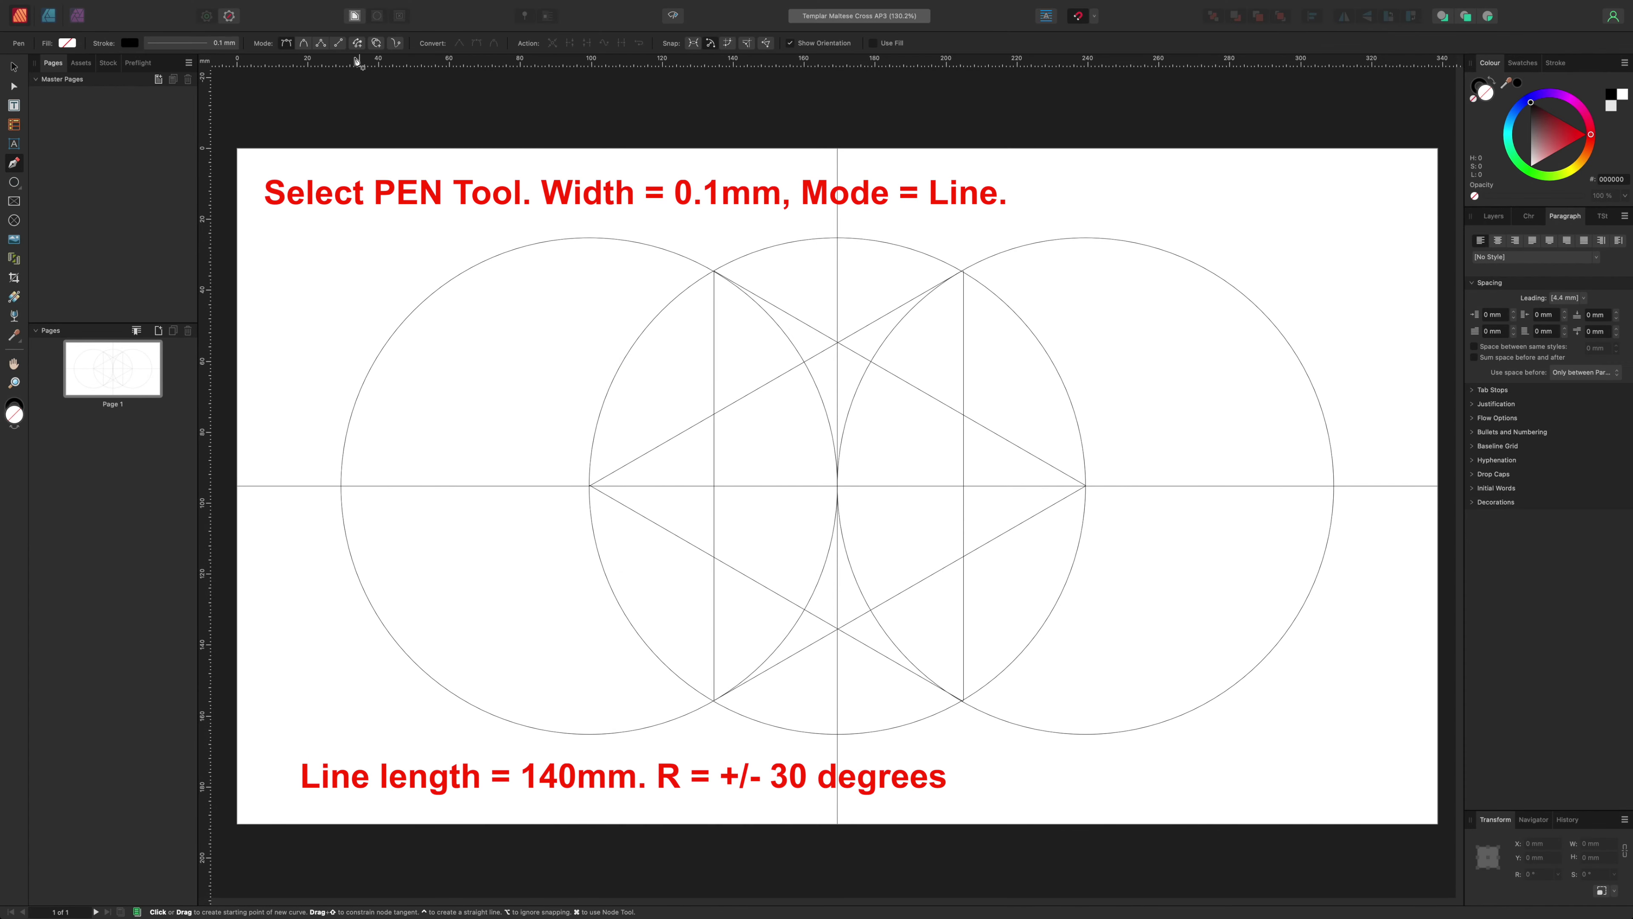
click(340, 44)
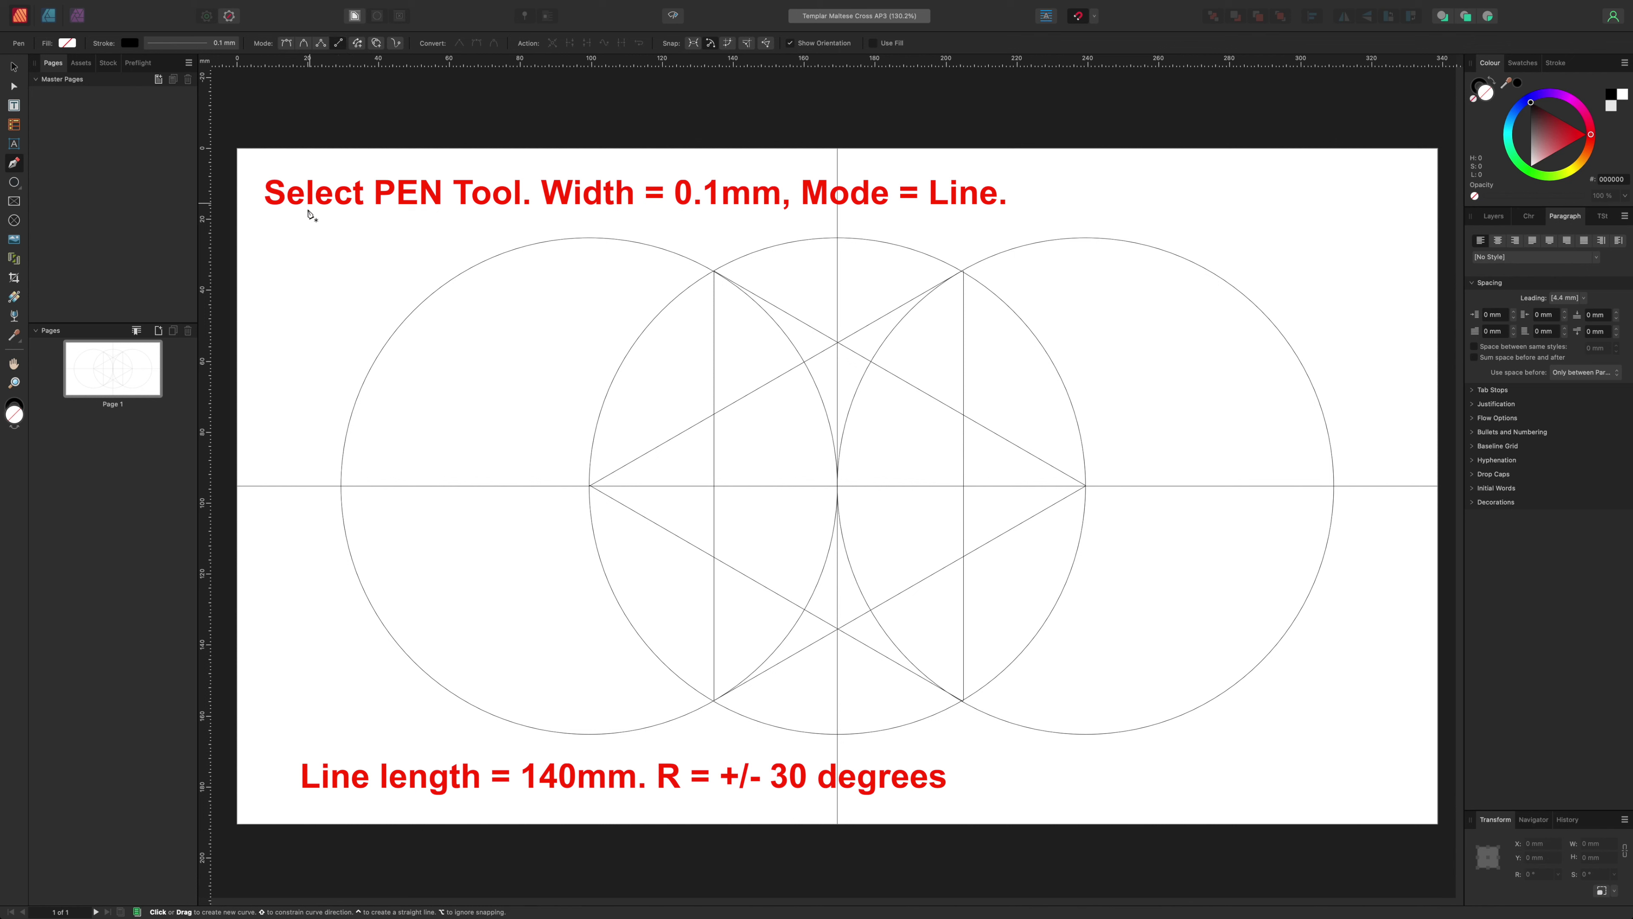
drag(301, 215, 745, 223)
click(745, 225)
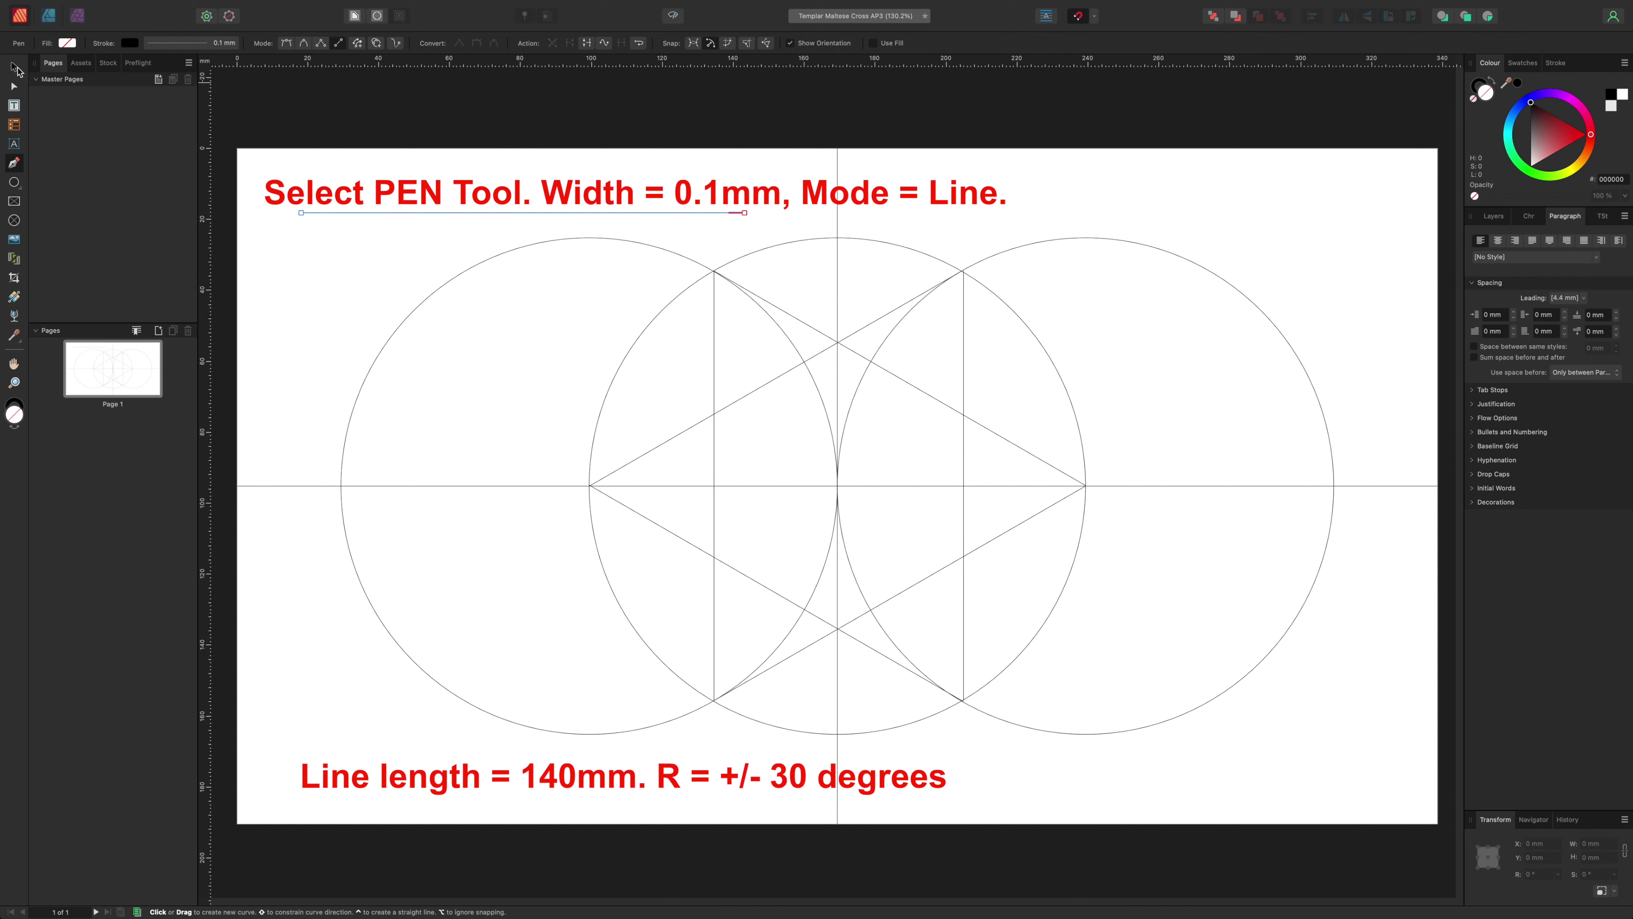
click(14, 67)
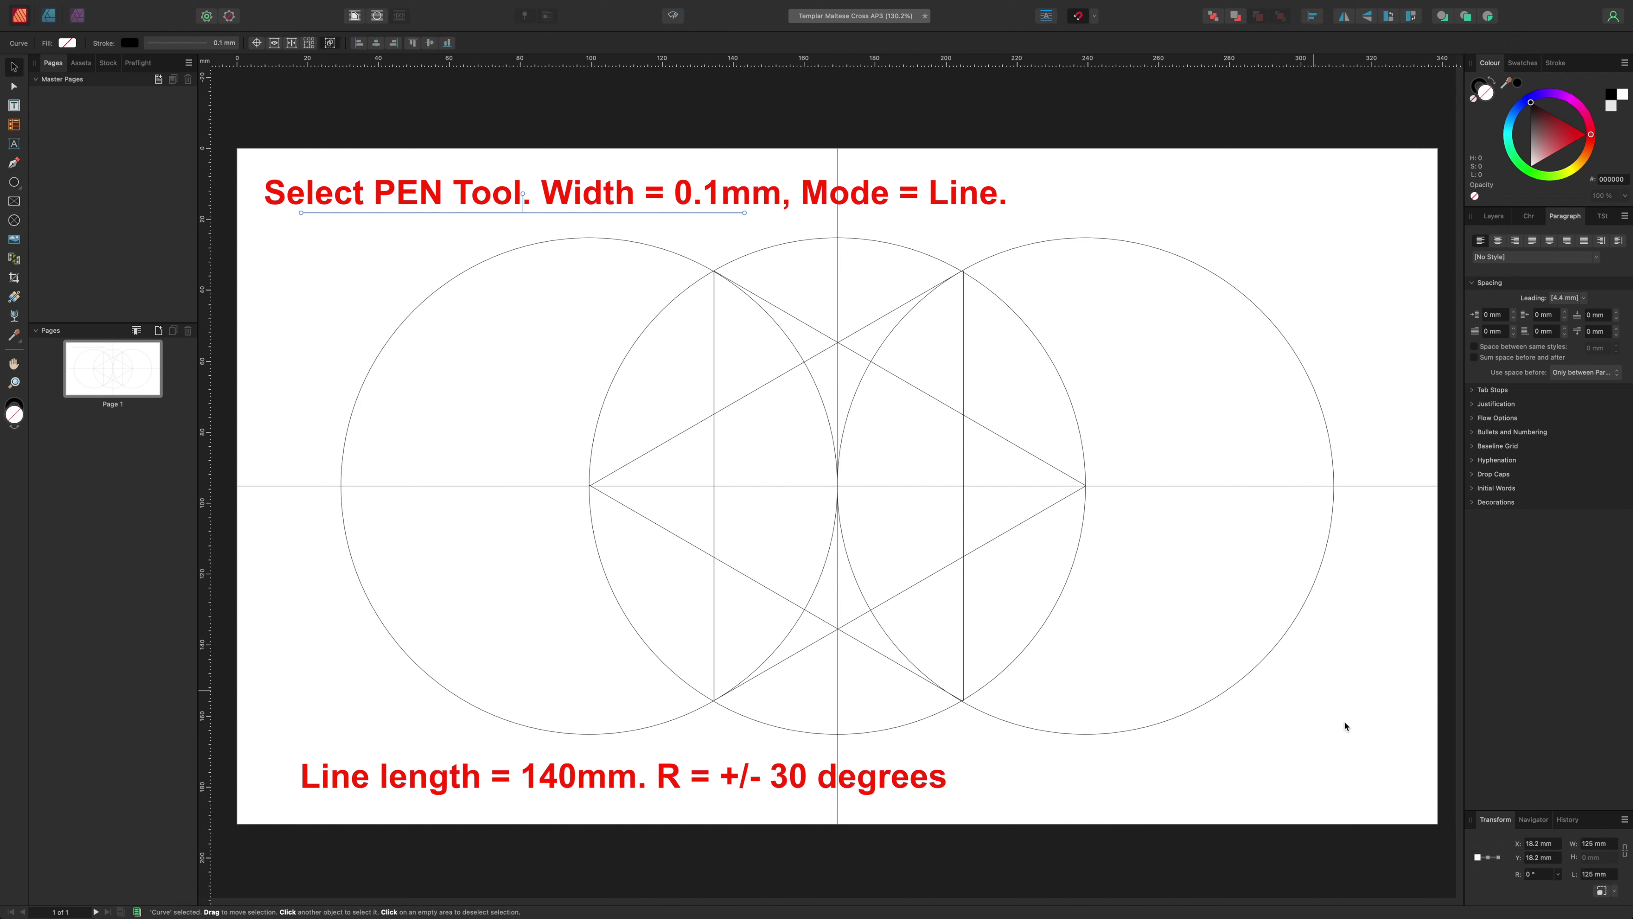
click(1591, 875)
text(140)
key(Return)
text(30)
key(Return)
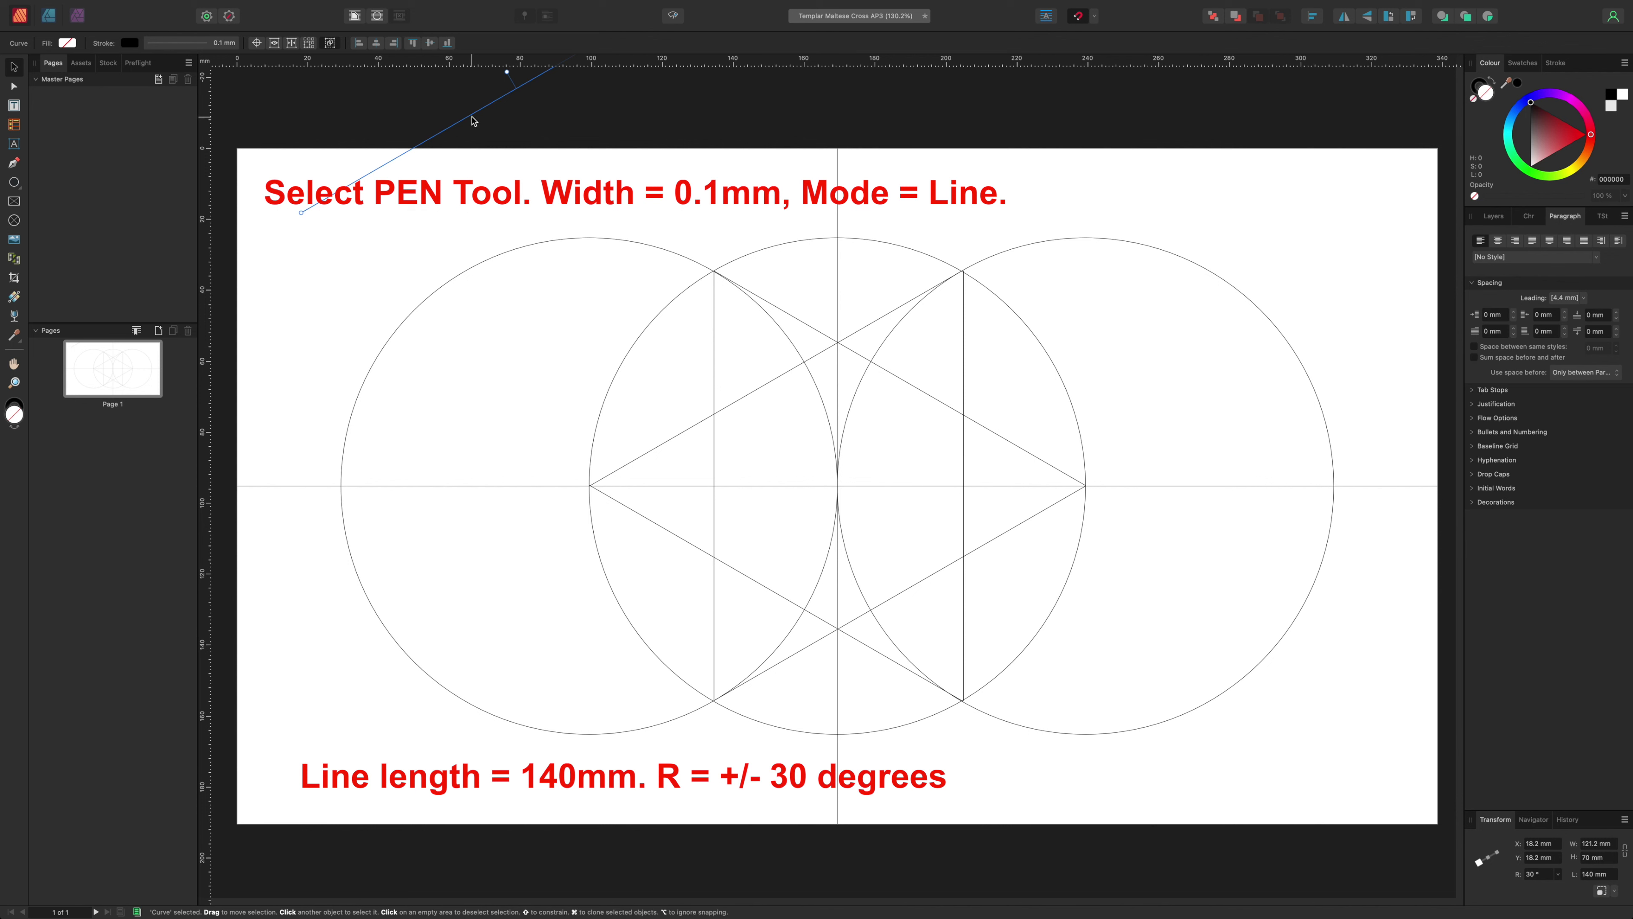
mouse_move(472, 121)
mouse_down()
mouse_move(792, 473)
mouse_move(793, 518)
mouse_up()
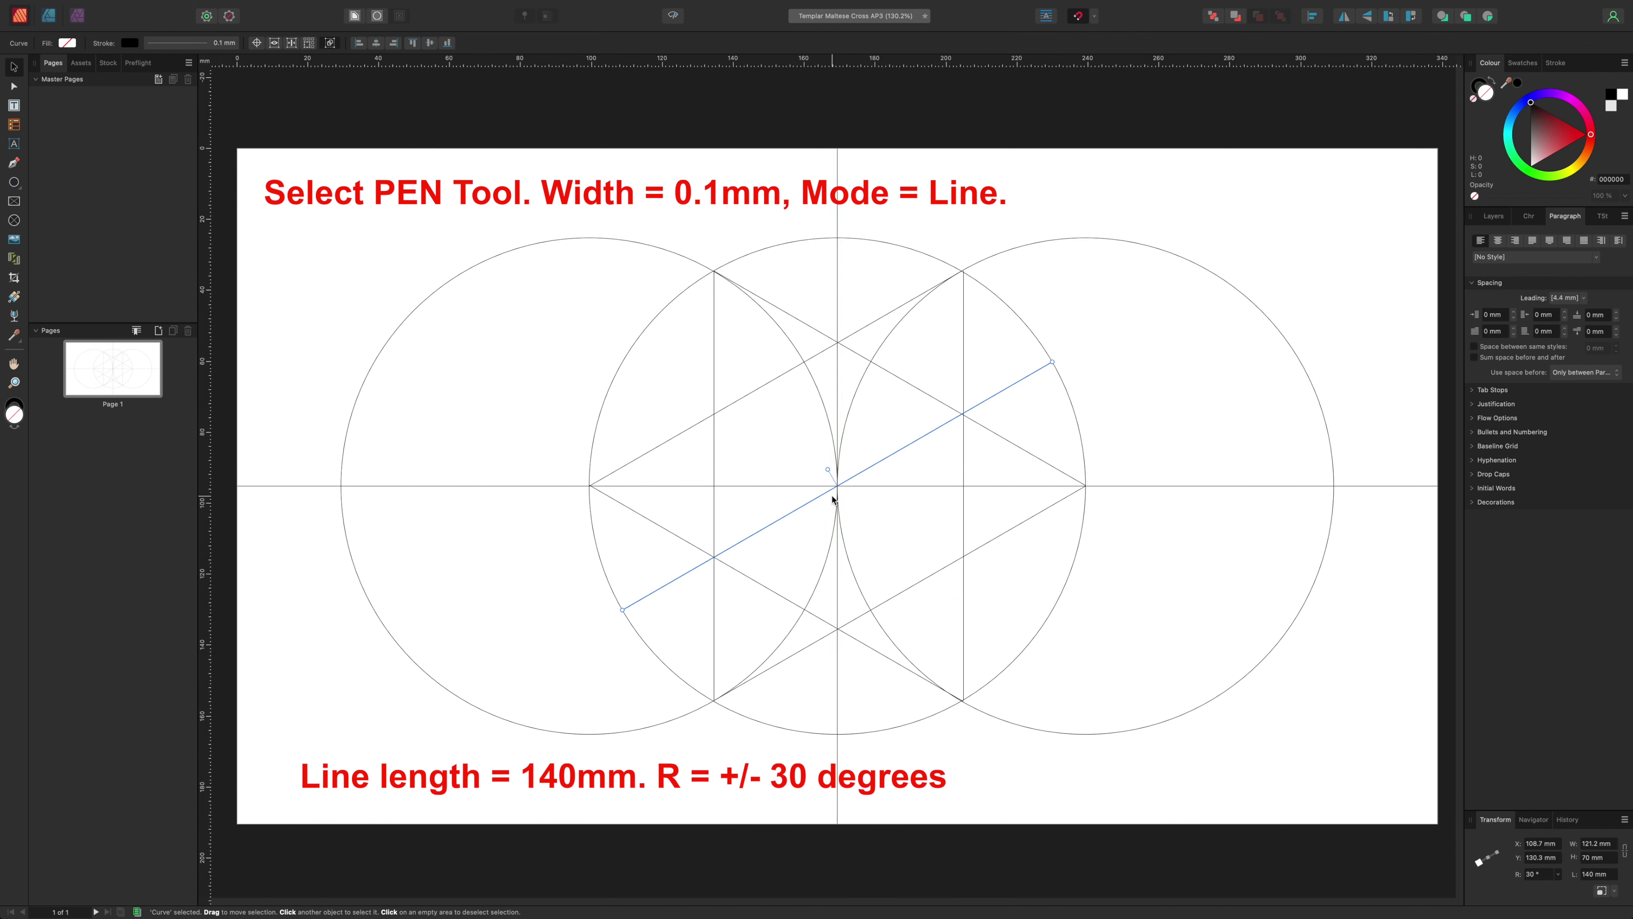
click(287, 116)
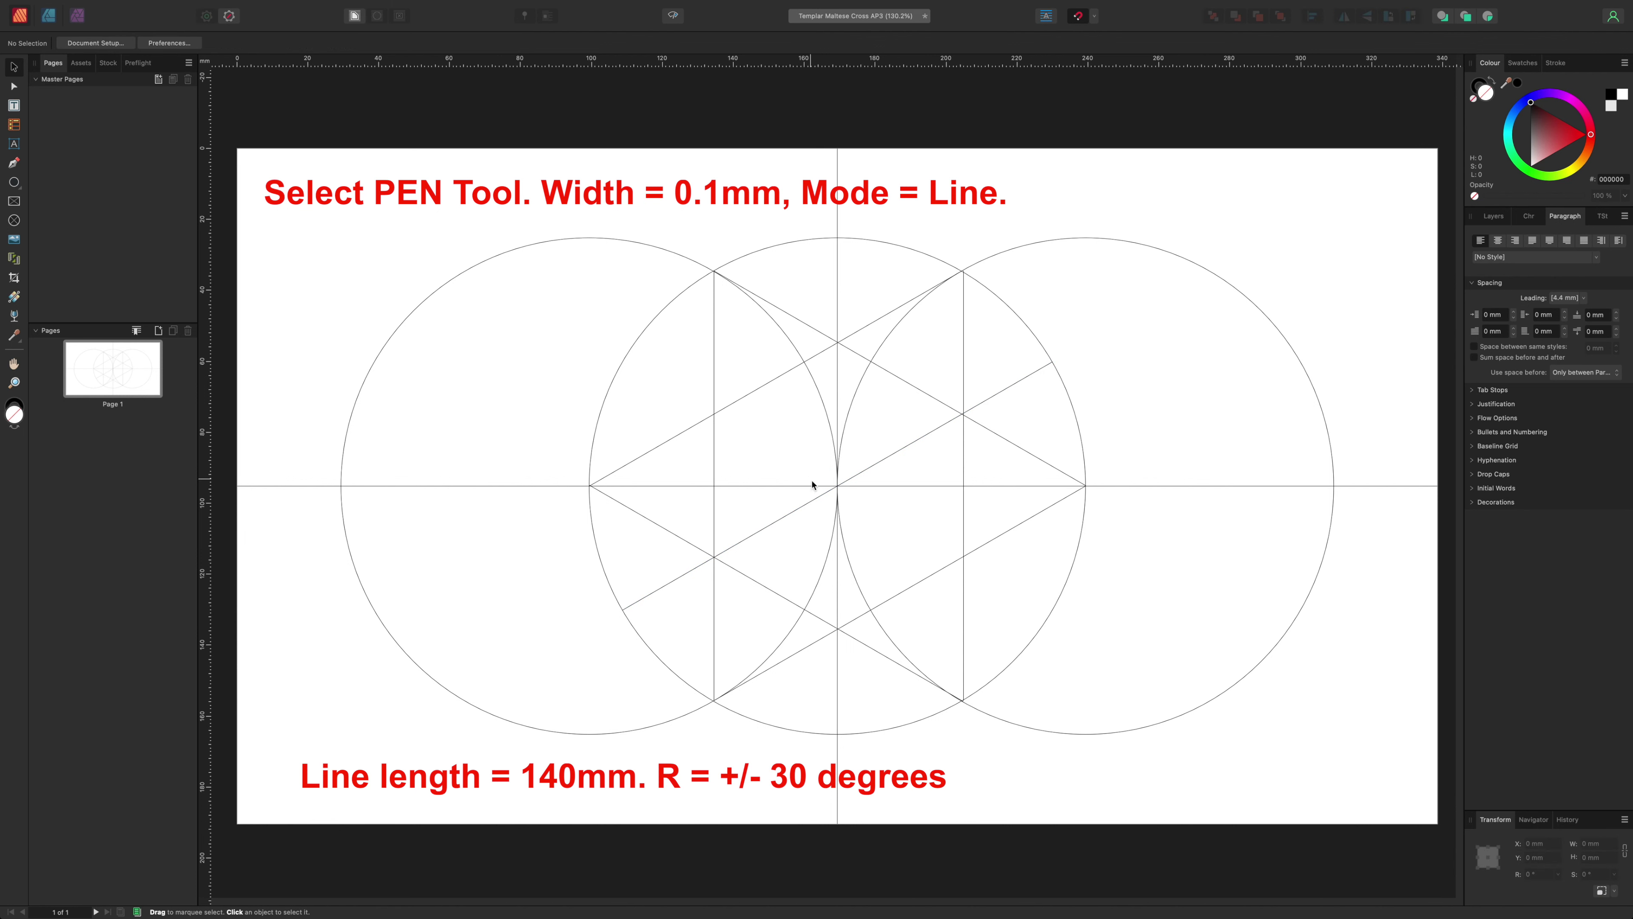
Step: Duplicate the diagonal, rotate the copy to -30°, and centre it on the circle centre
click(819, 497)
right_click(819, 495)
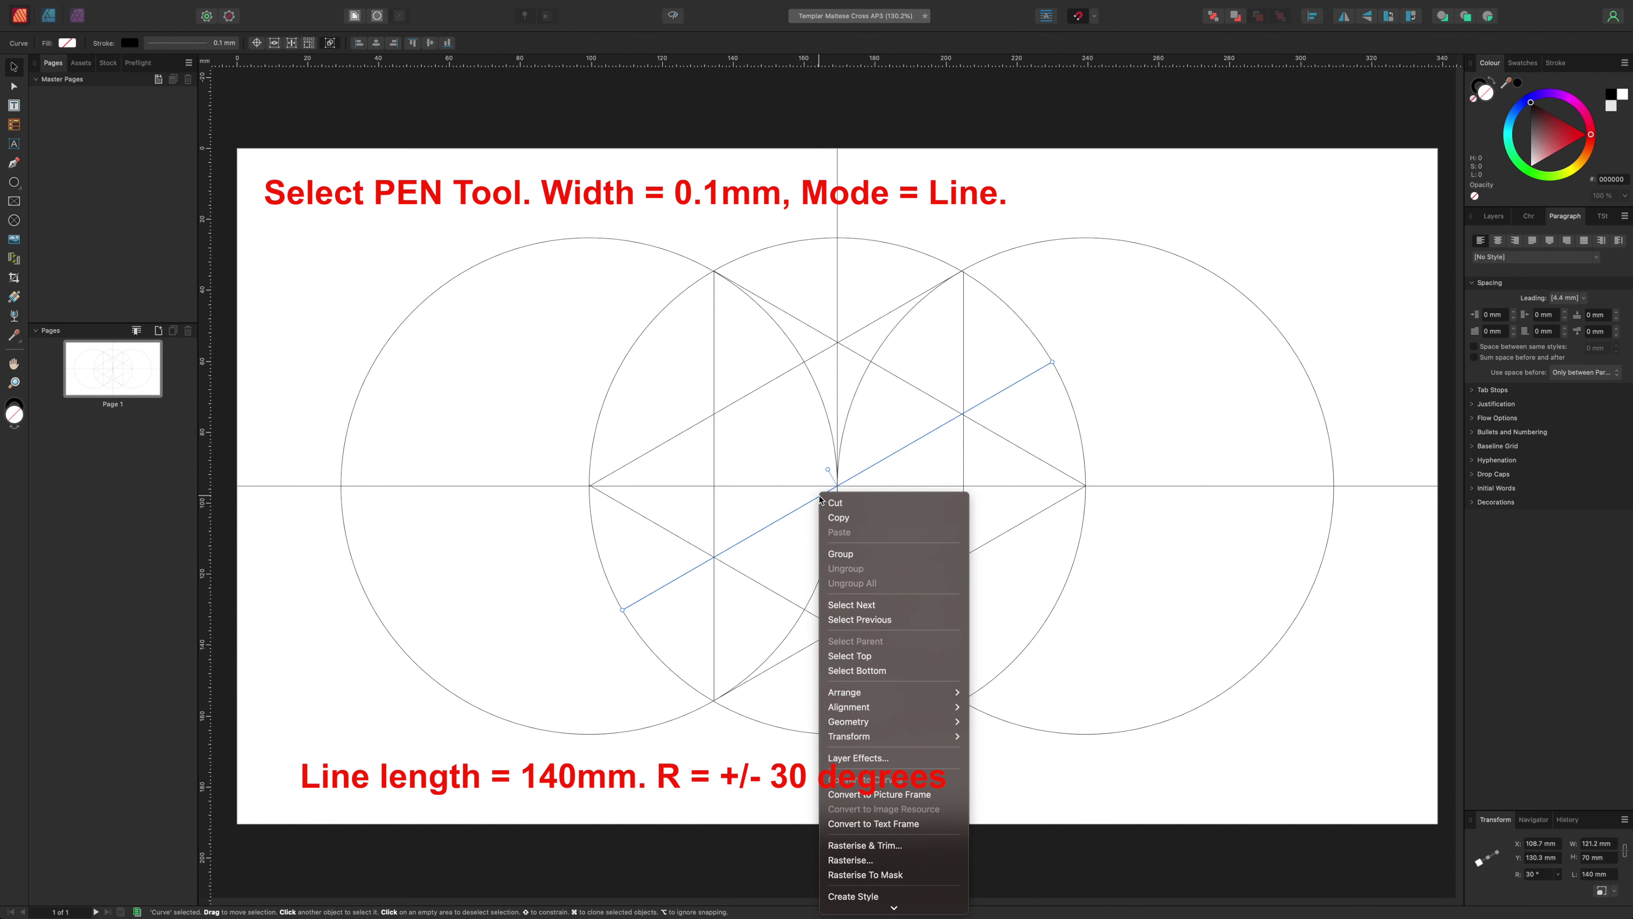
click(844, 524)
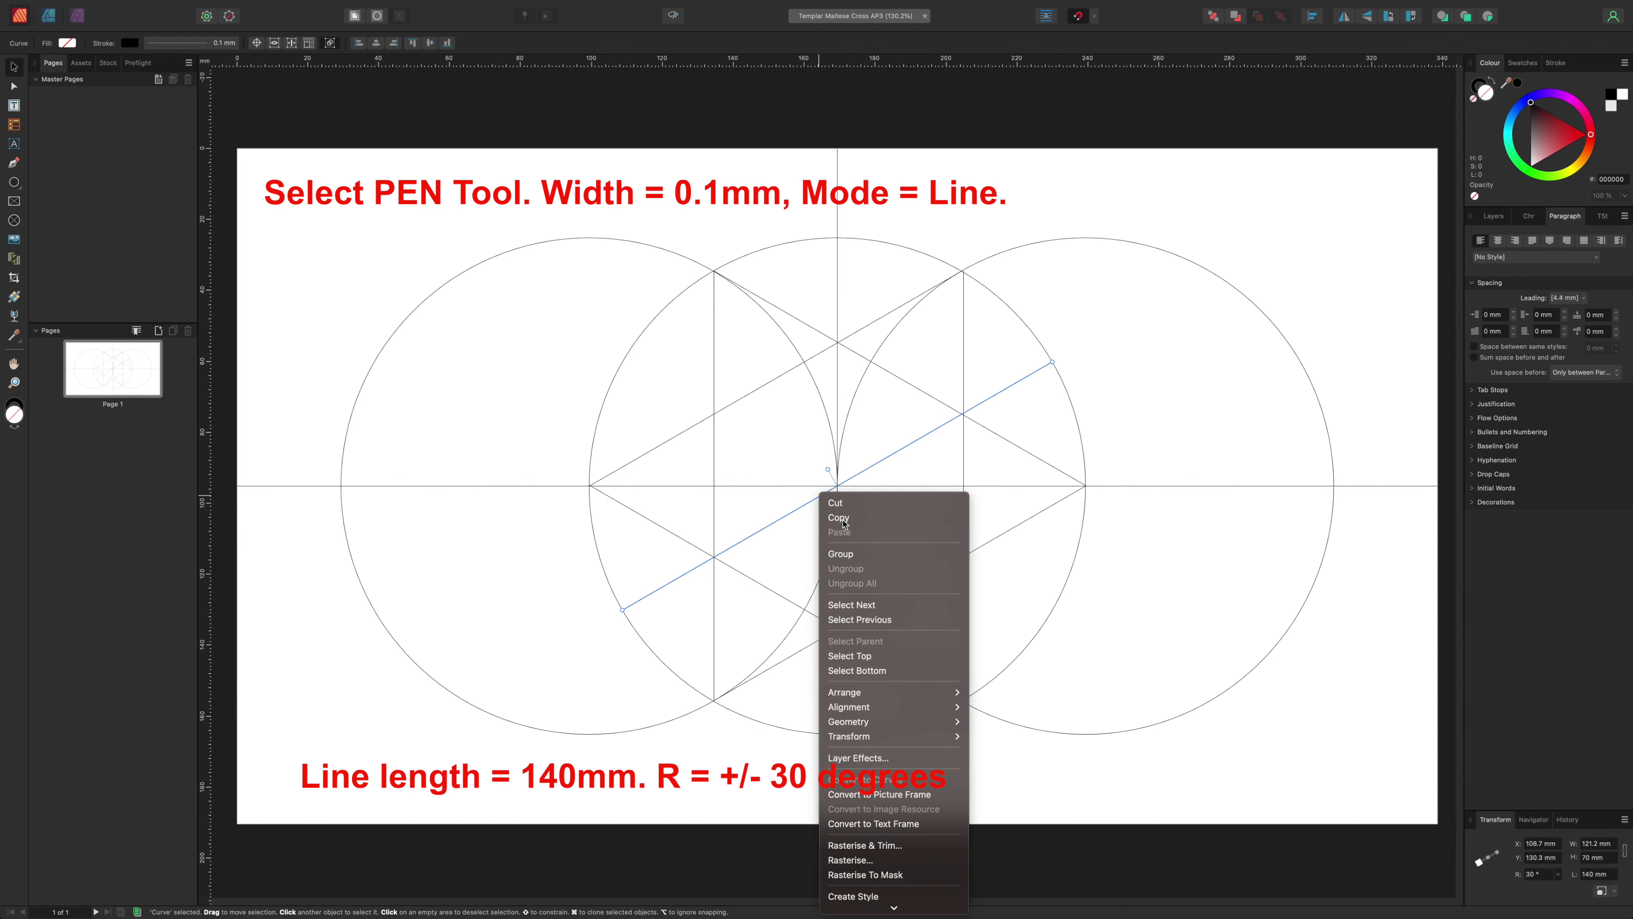
right_click(804, 508)
click(828, 541)
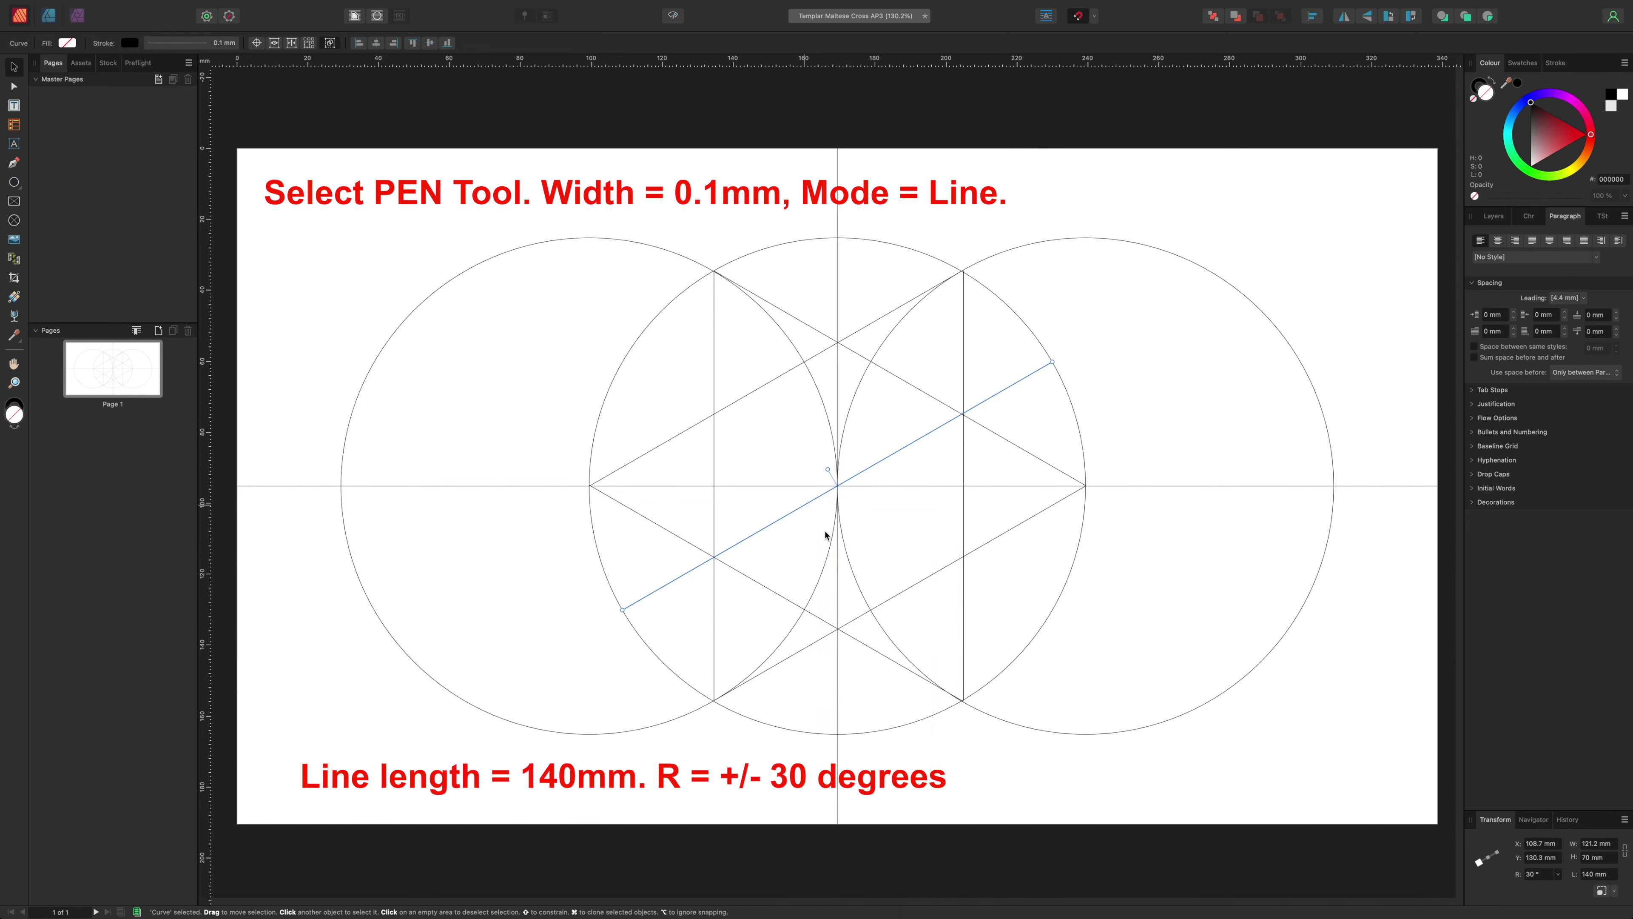
drag(815, 497, 761, 426)
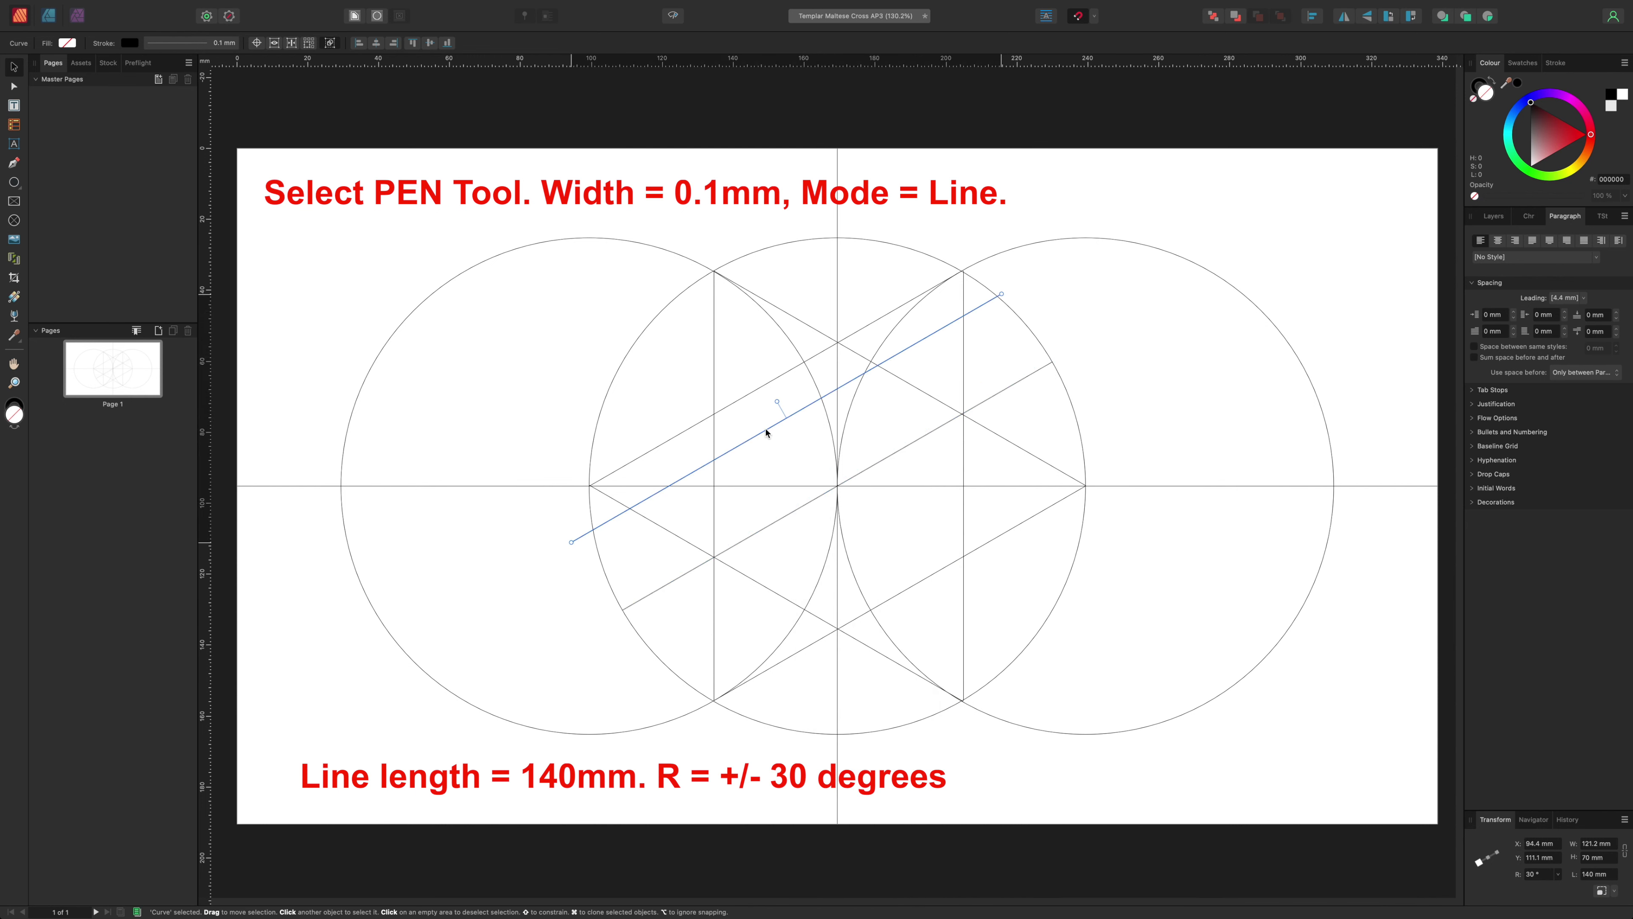
click(1531, 874)
text(-)
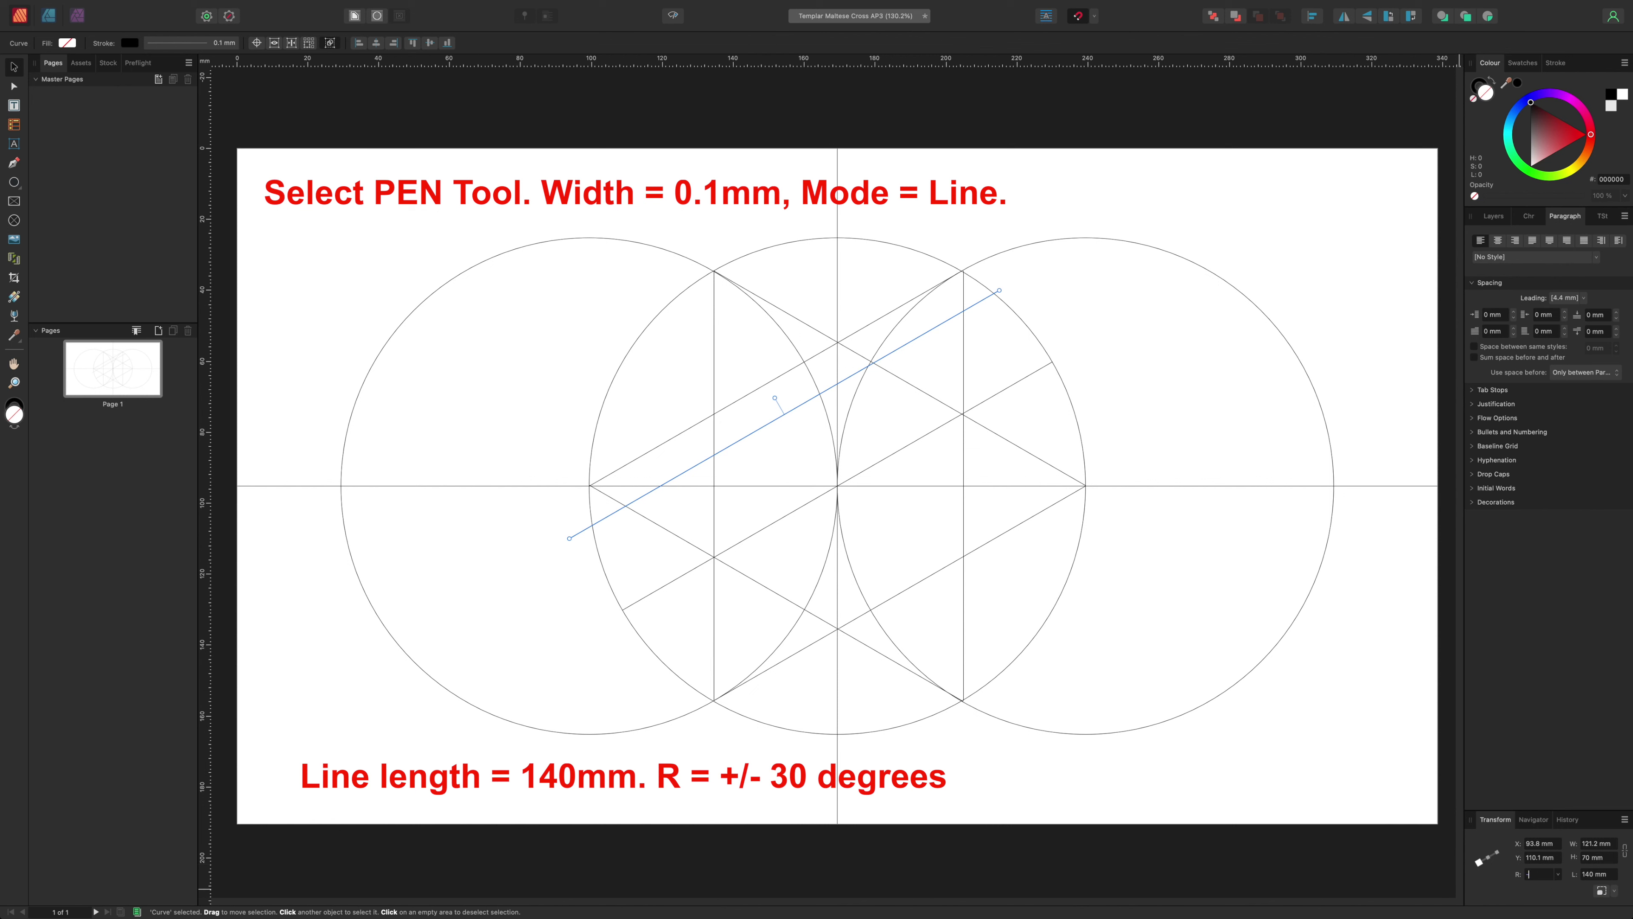
key(Return)
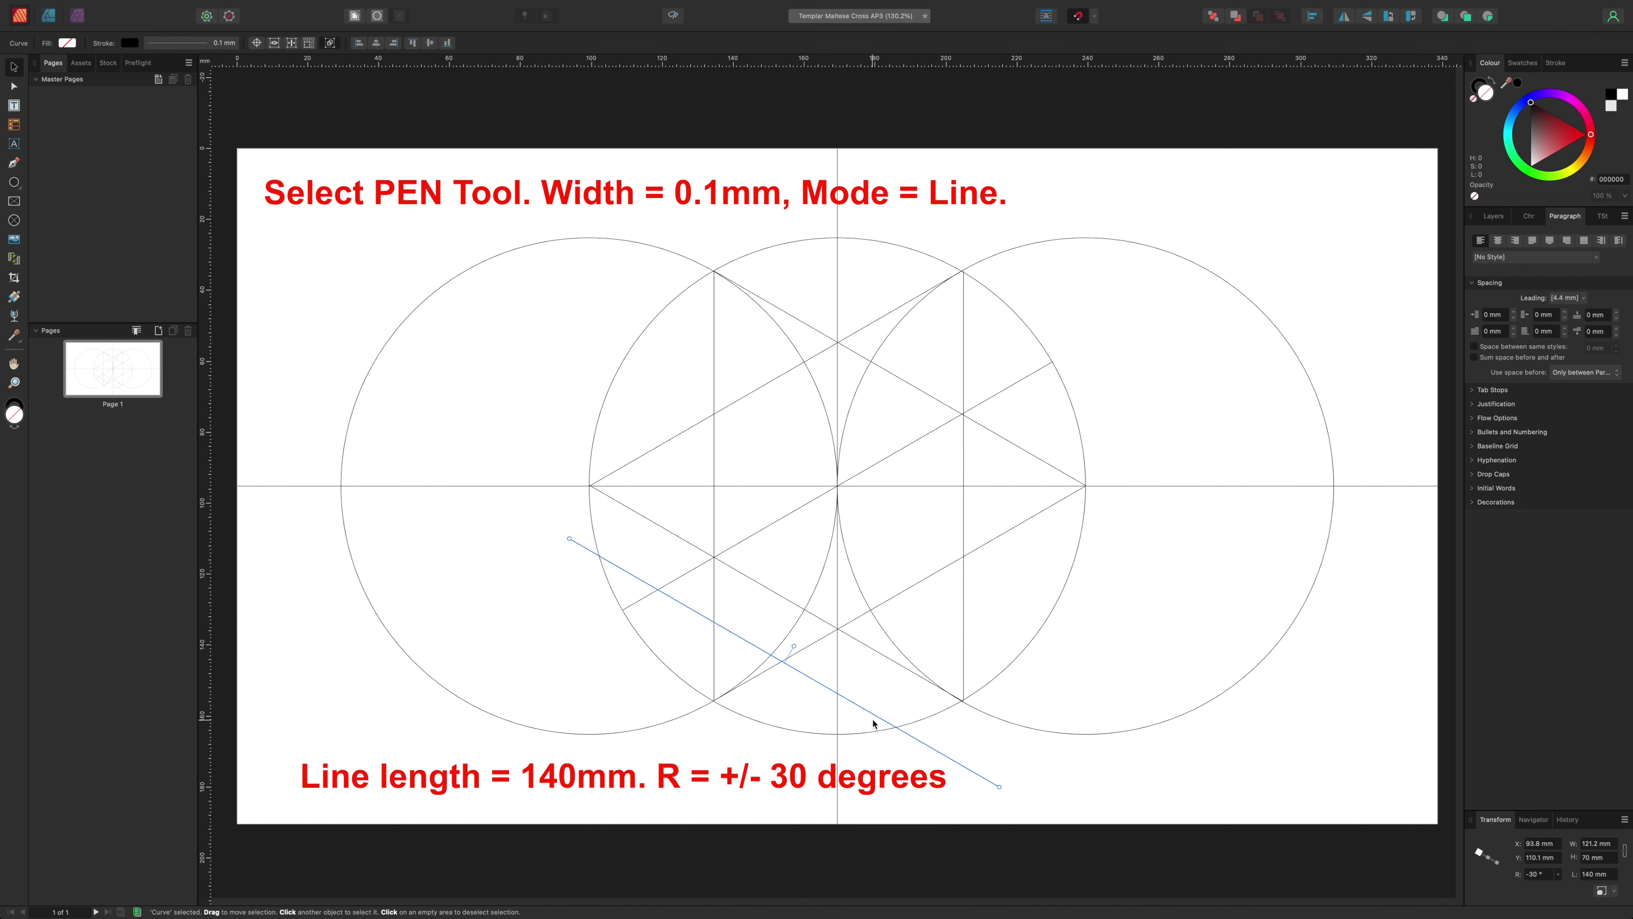
drag(872, 719, 912, 521)
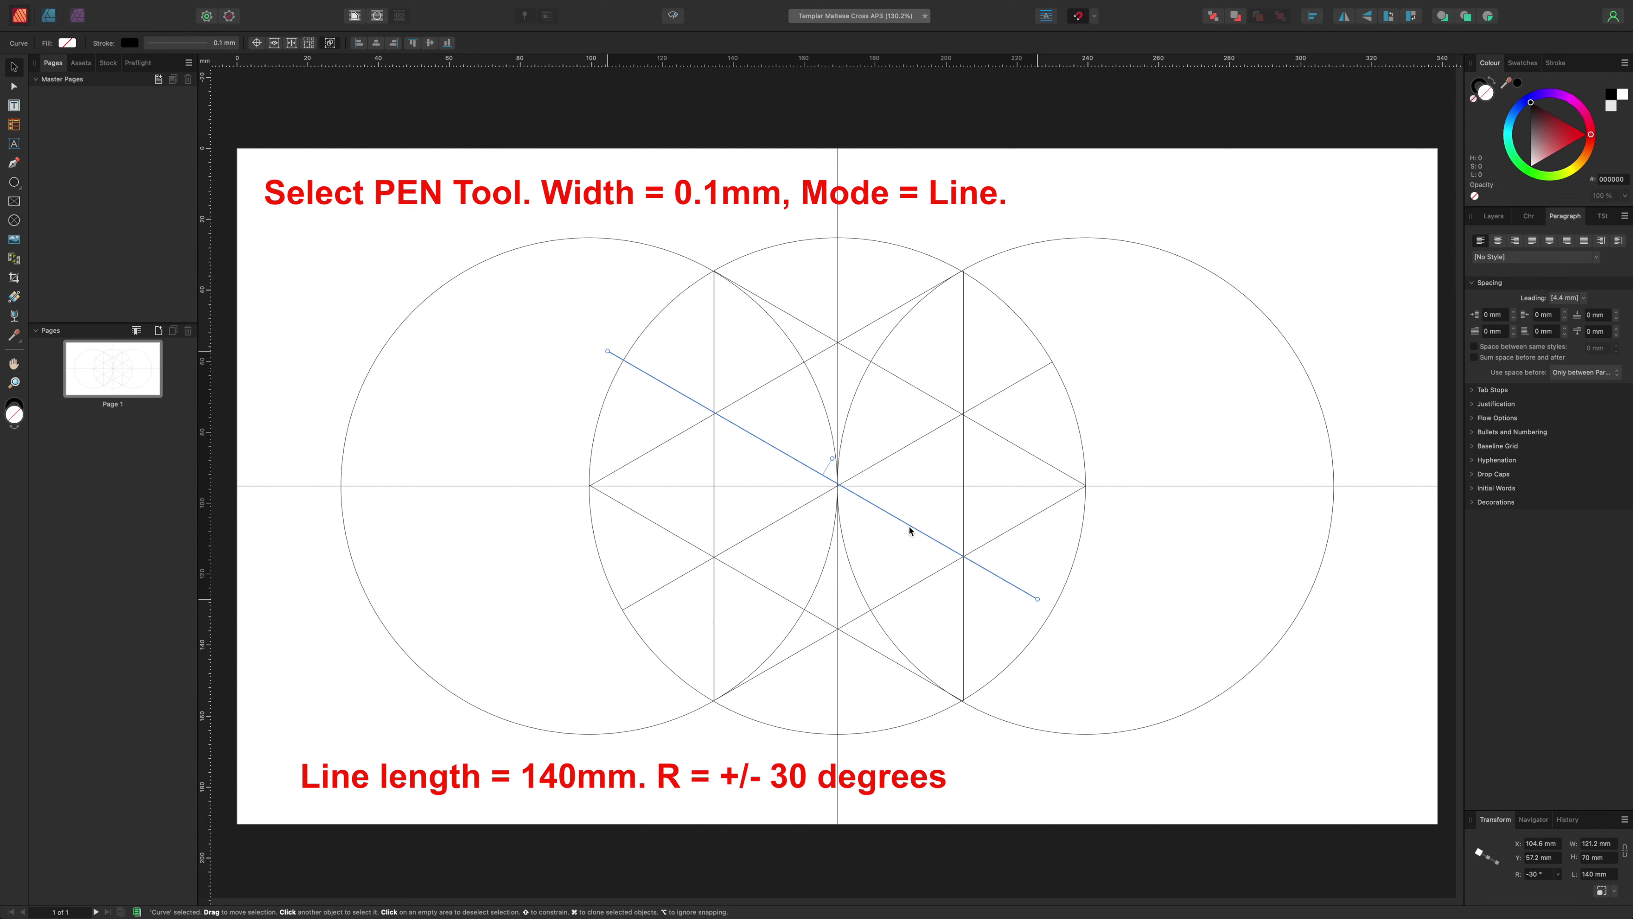
drag(912, 521, 930, 544)
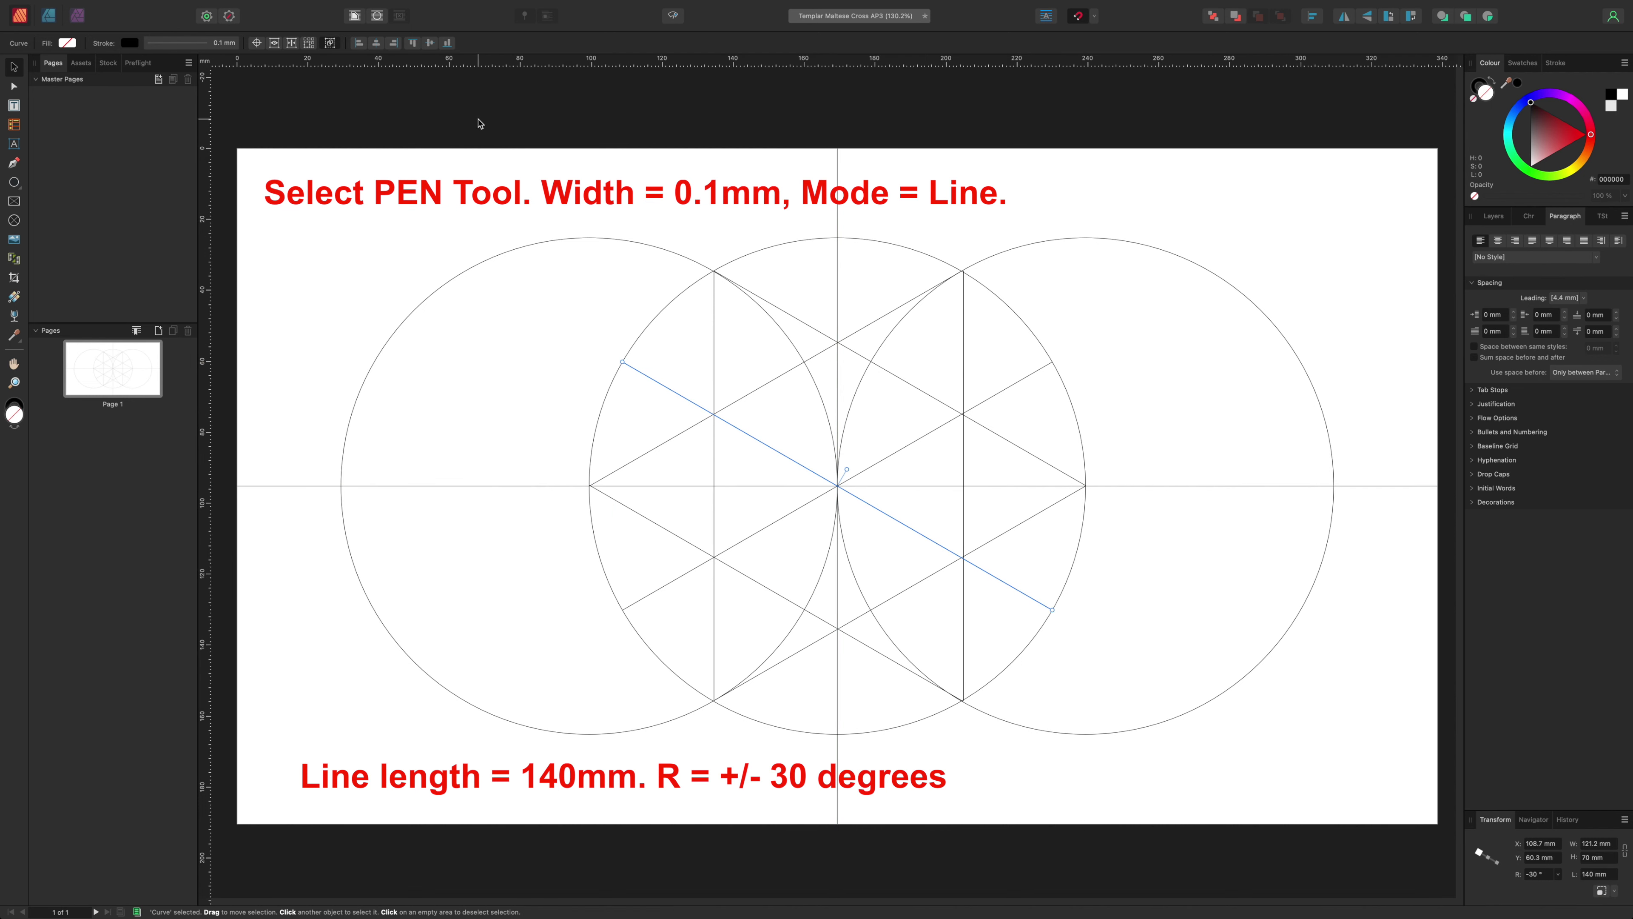
click(225, 98)
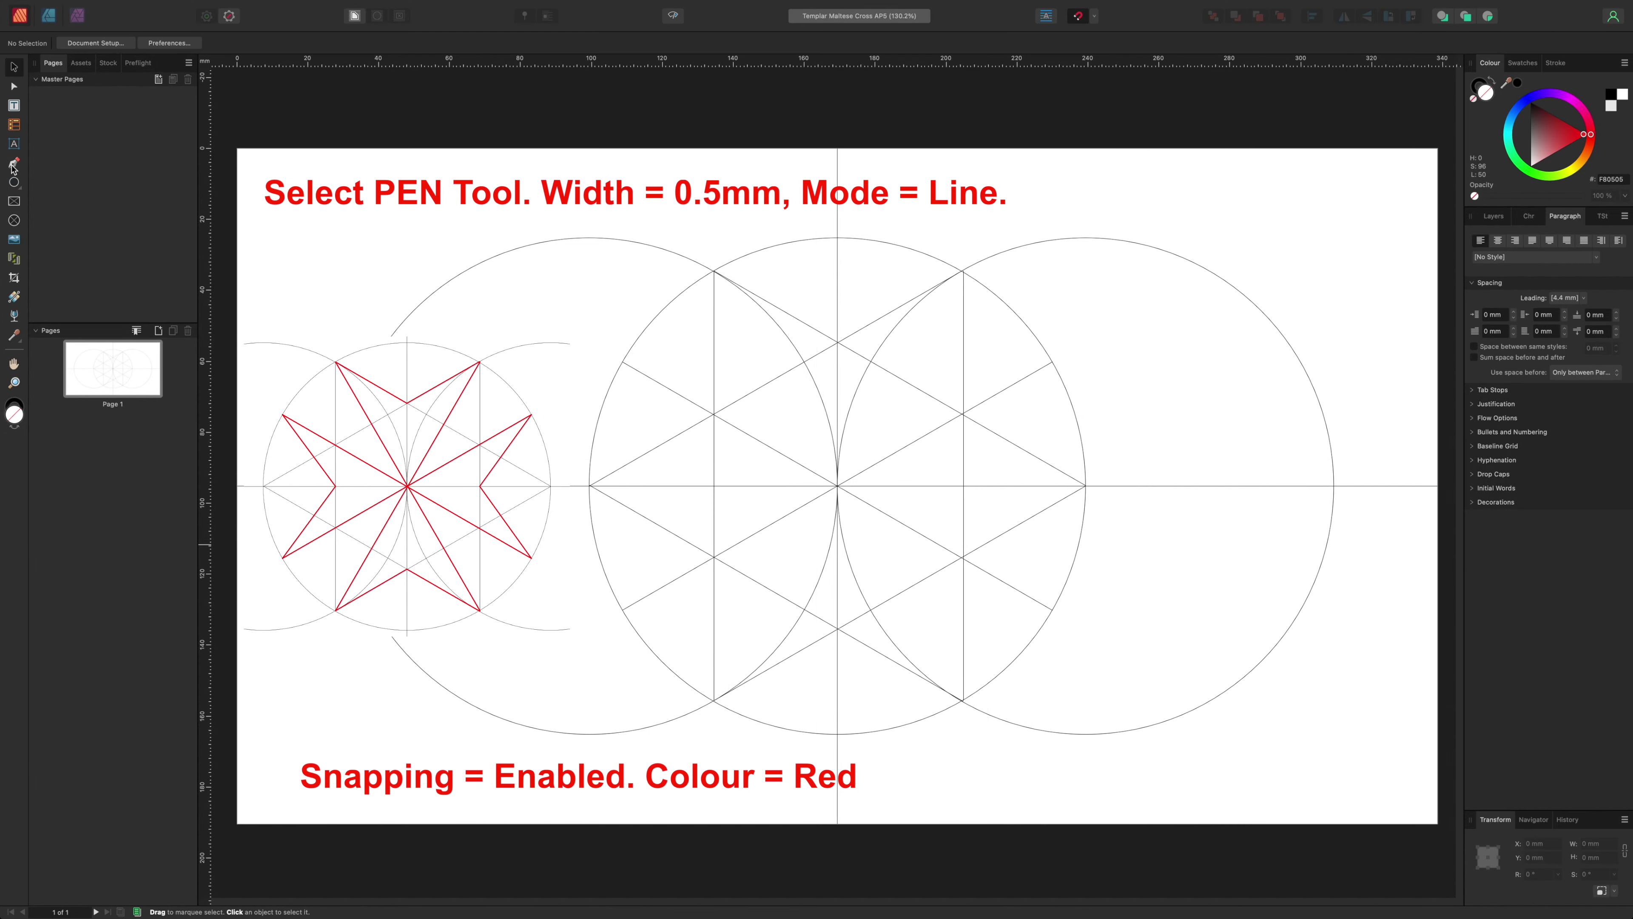
Step: Select the Pen tool again to draw over the construction guides
click(12, 166)
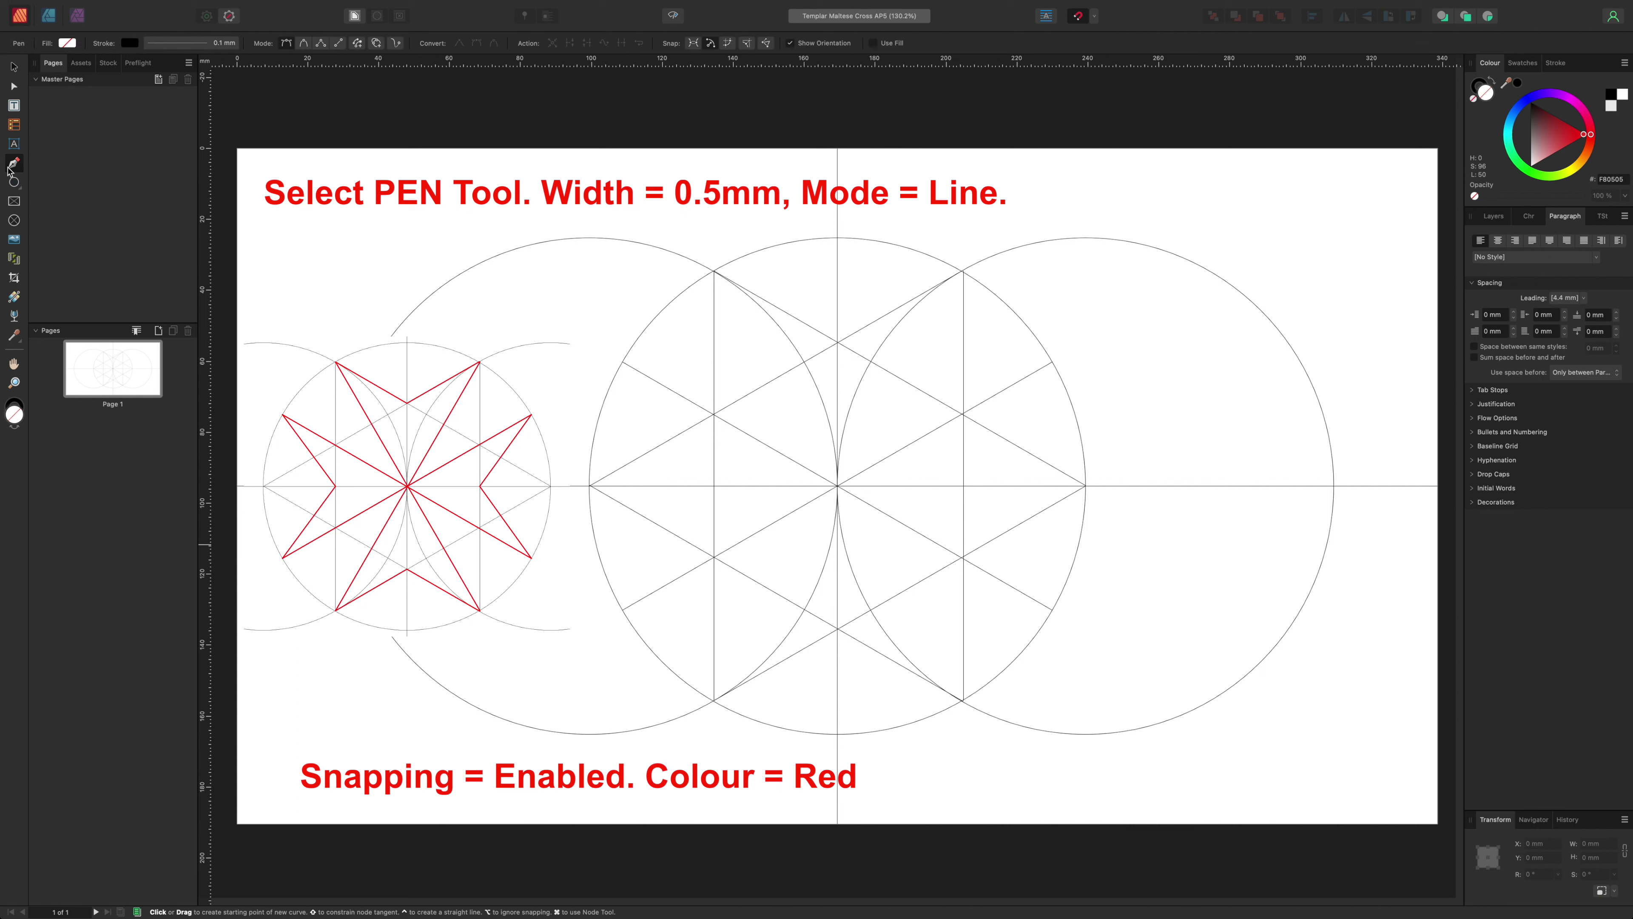
Step: Give the Pen a 0.5 mm stroke width, Line mode, and a red fill colour
click(225, 44)
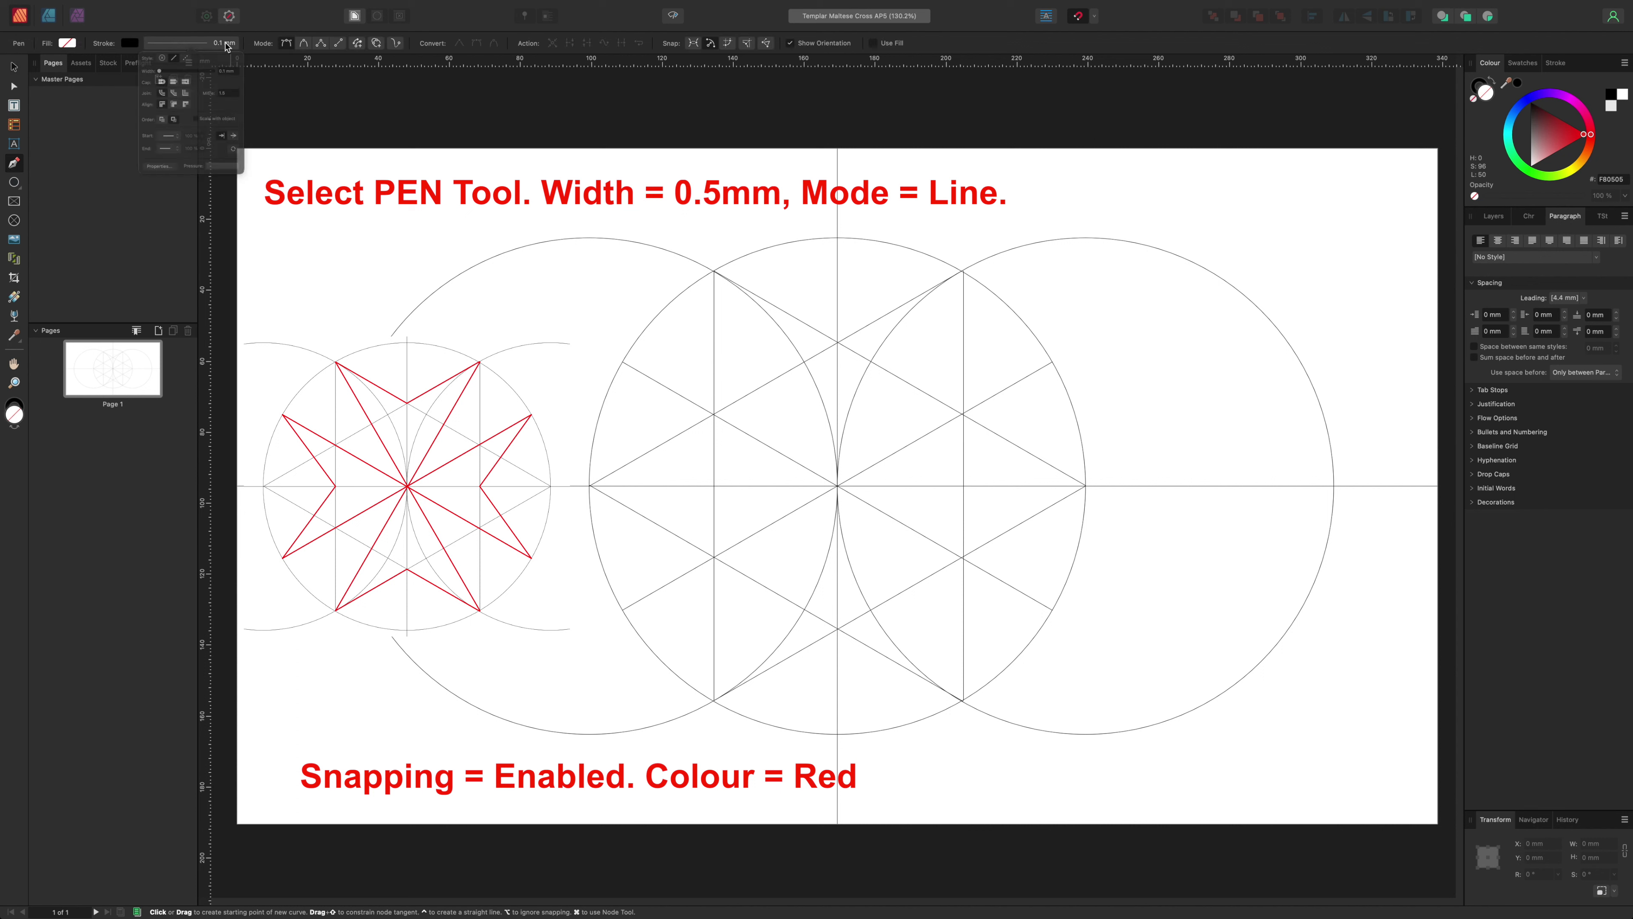
click(239, 84)
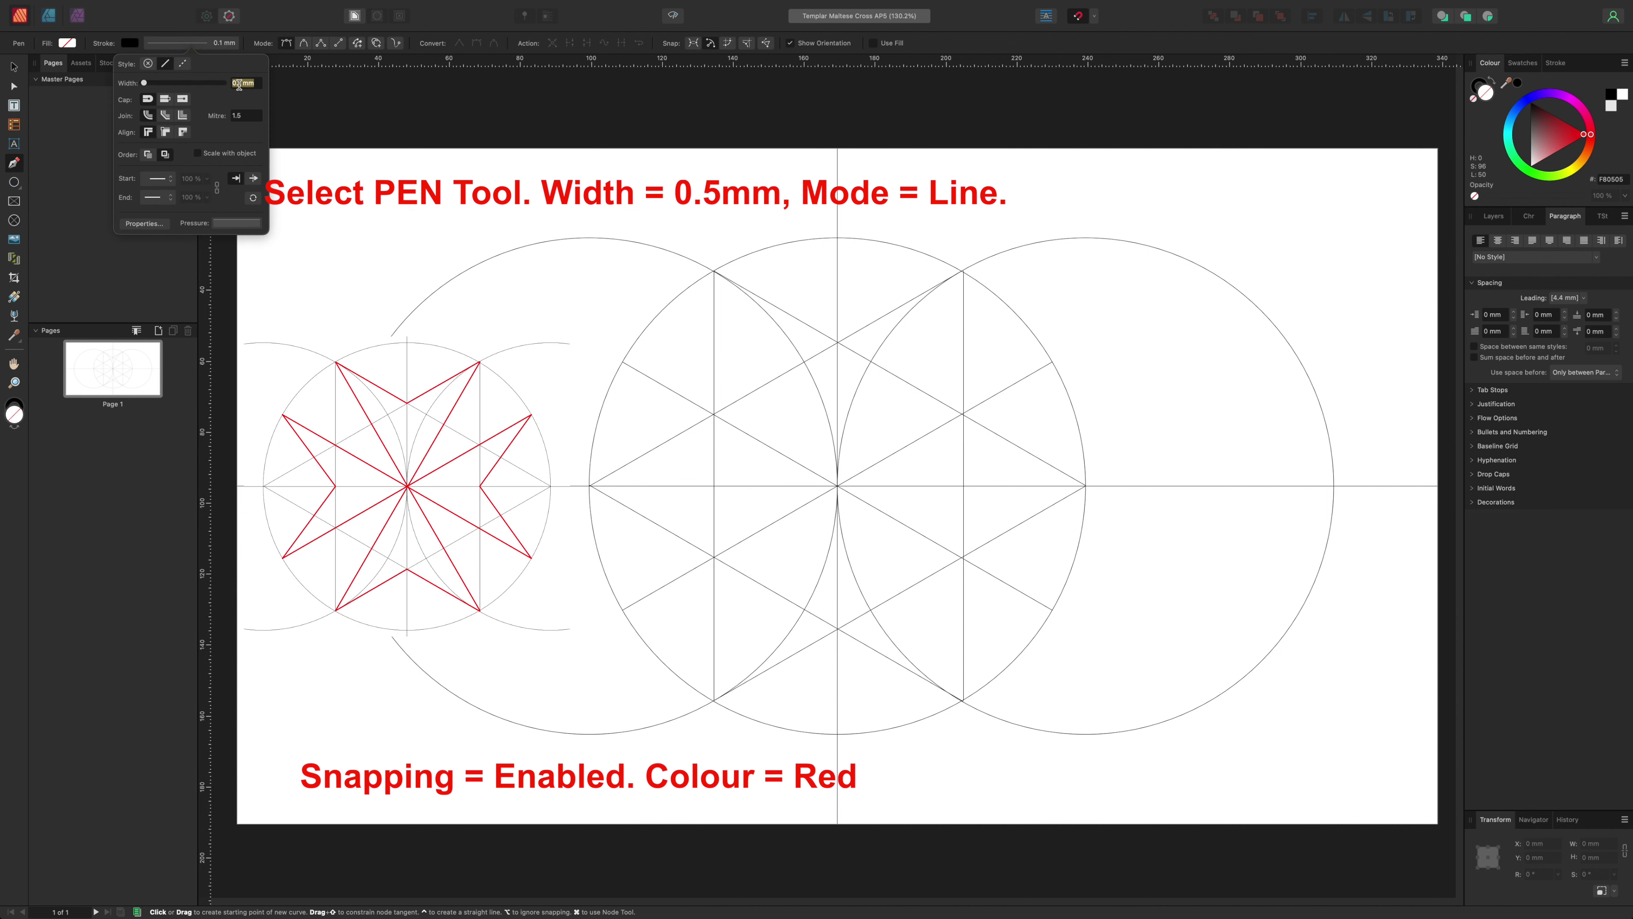
text(0.5)
key(Return)
click(61, 148)
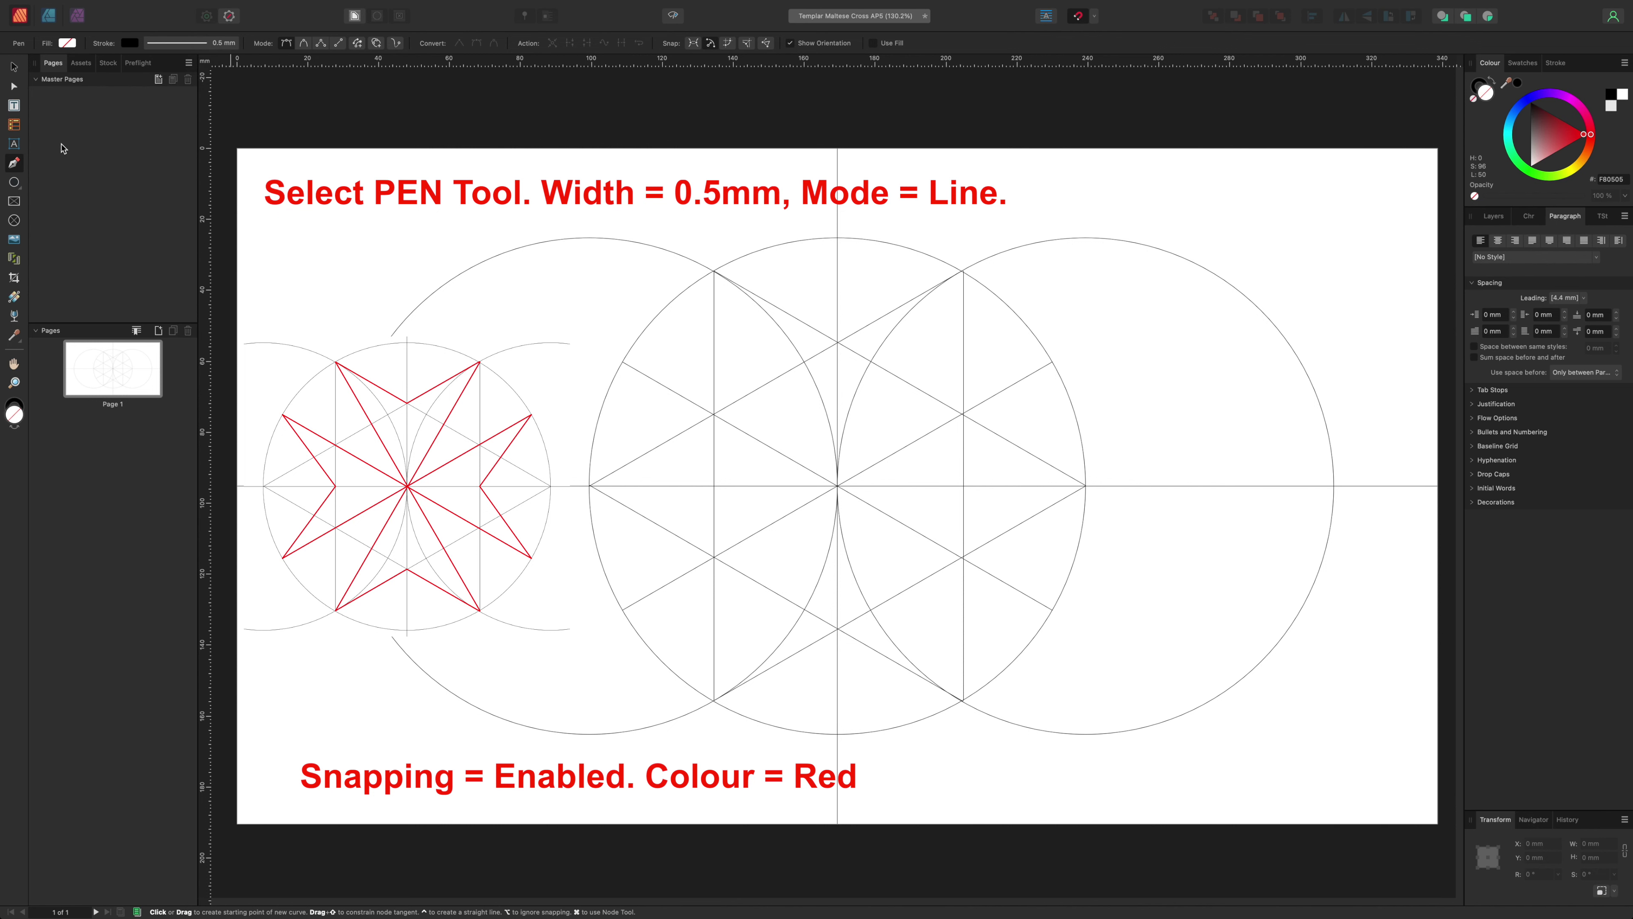
click(340, 42)
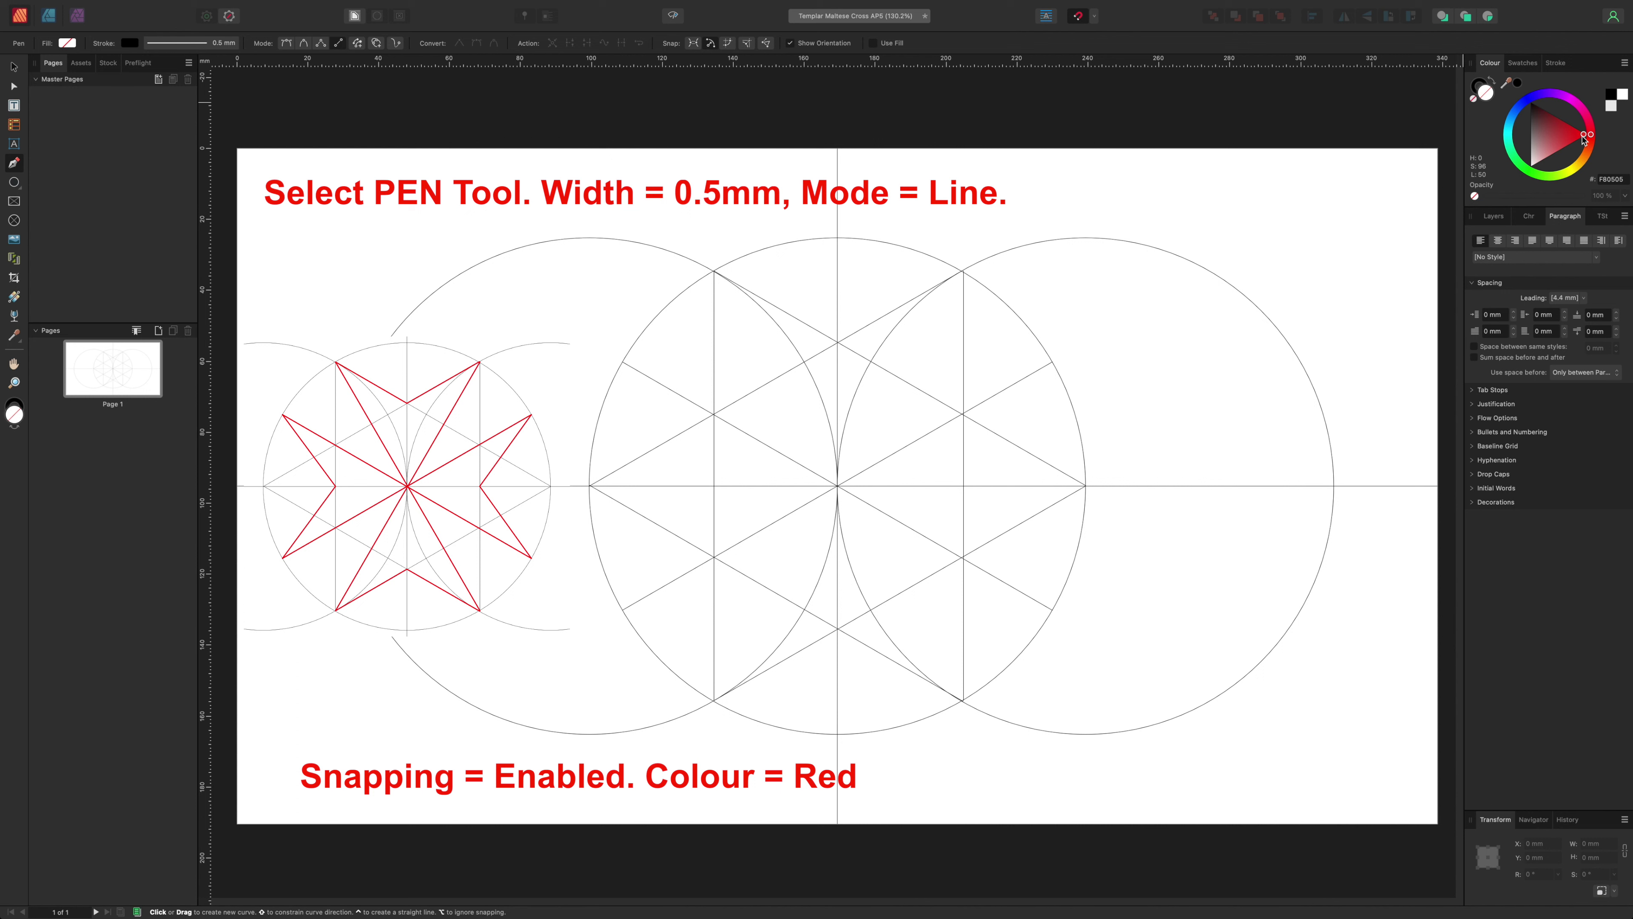
click(1584, 138)
click(1482, 85)
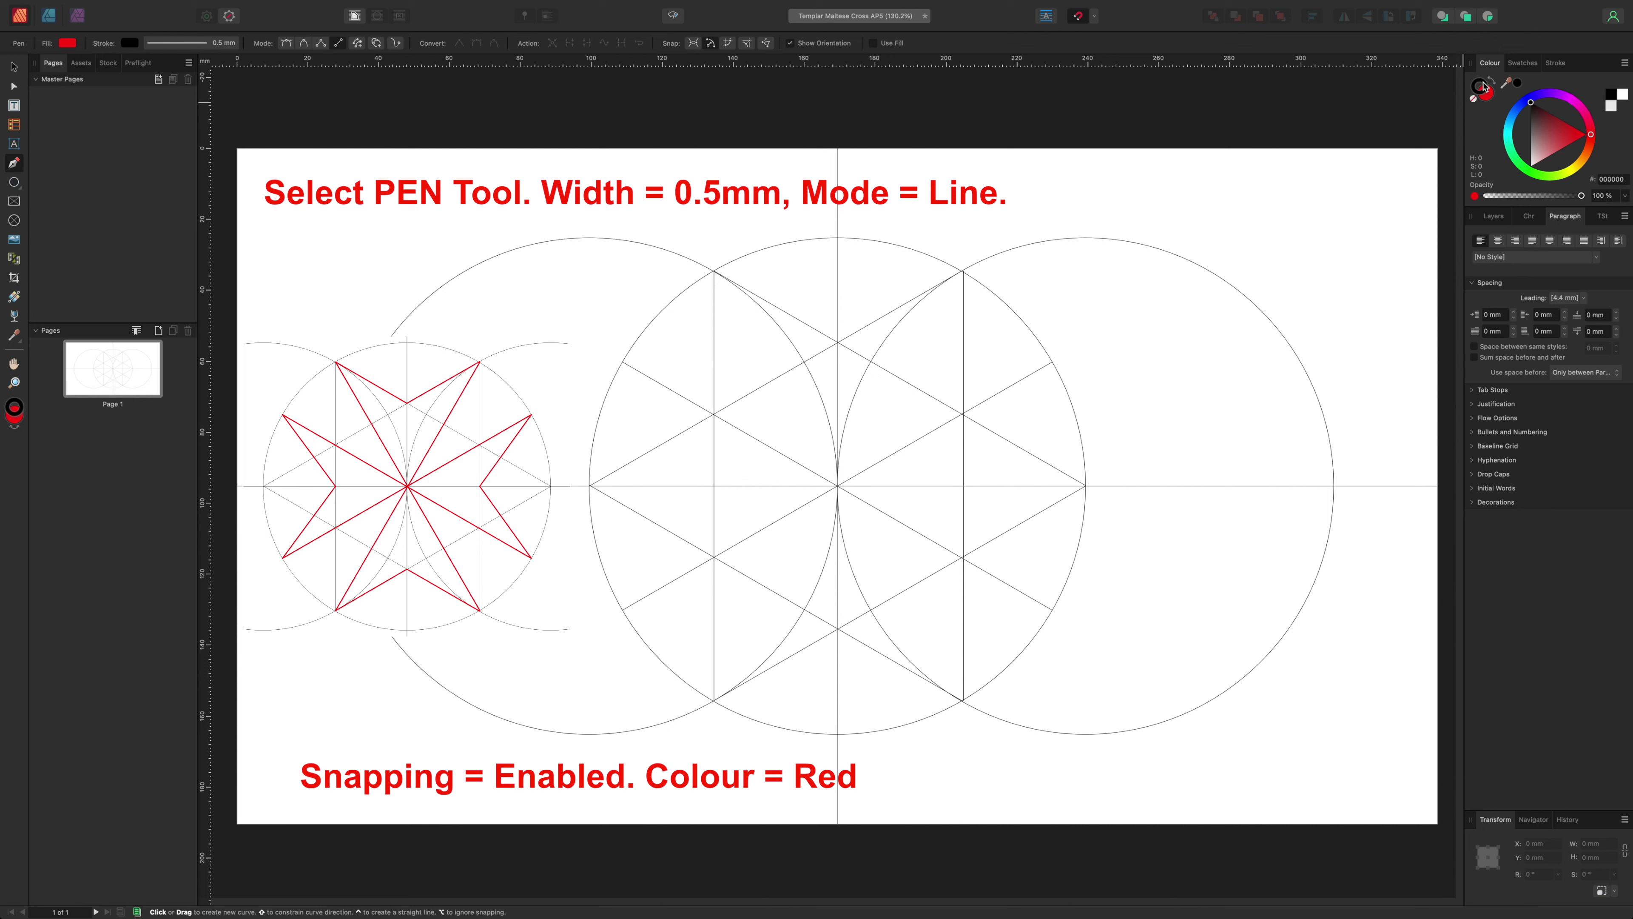
Step: Make the stroke red and draw red diagonals linking the circle intersections and the 30° guide ends
click(1585, 137)
click(714, 271)
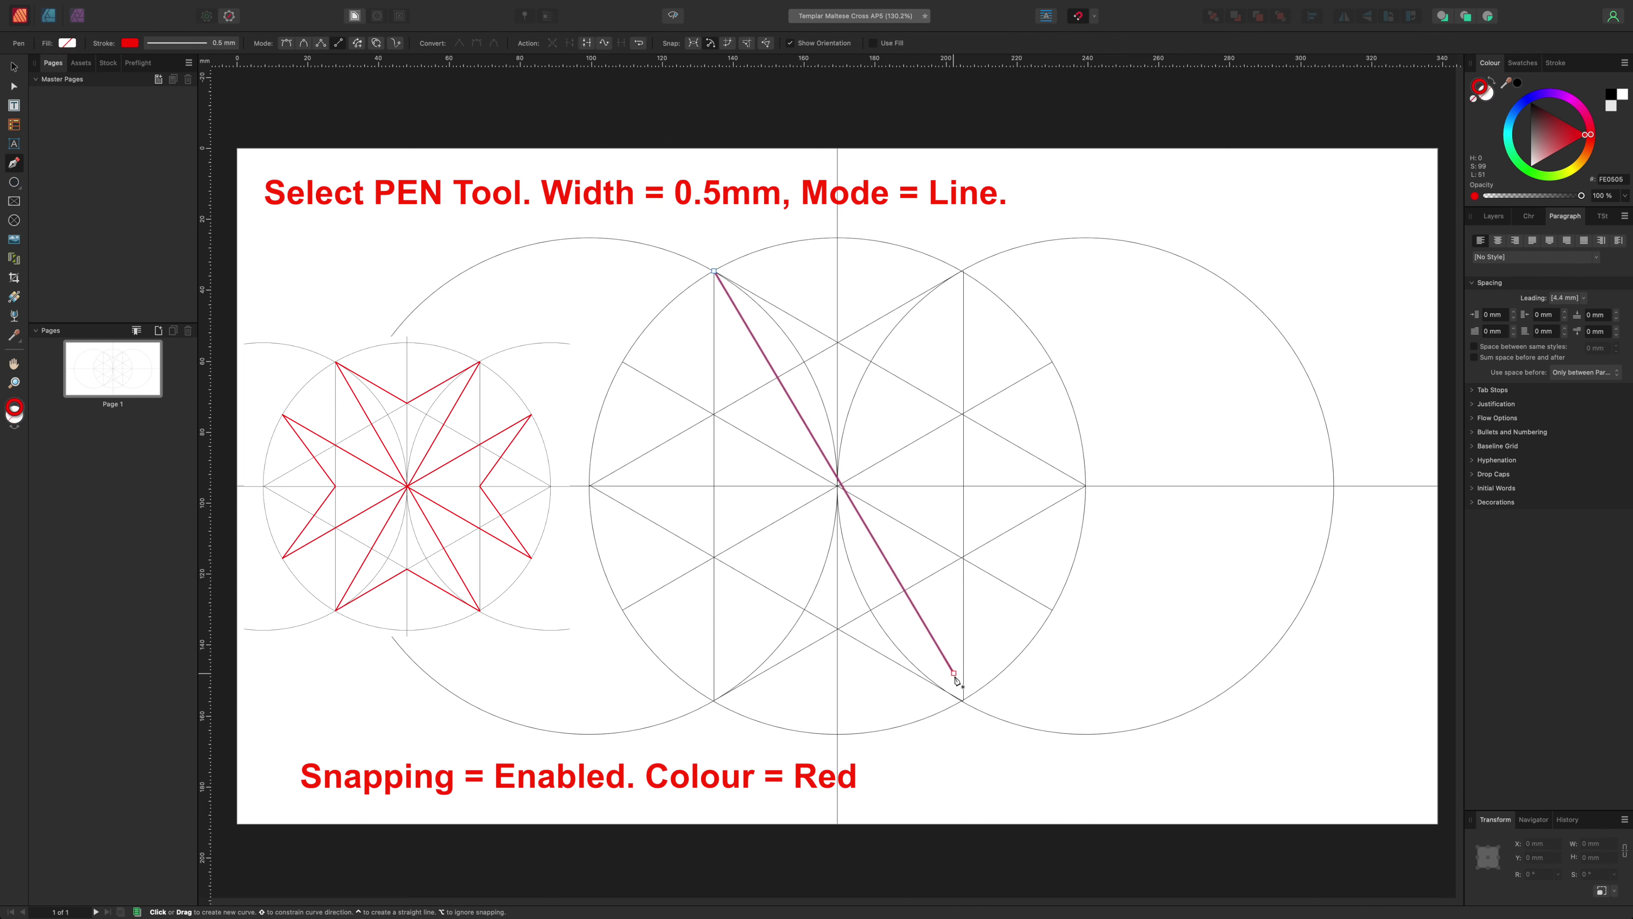
click(963, 700)
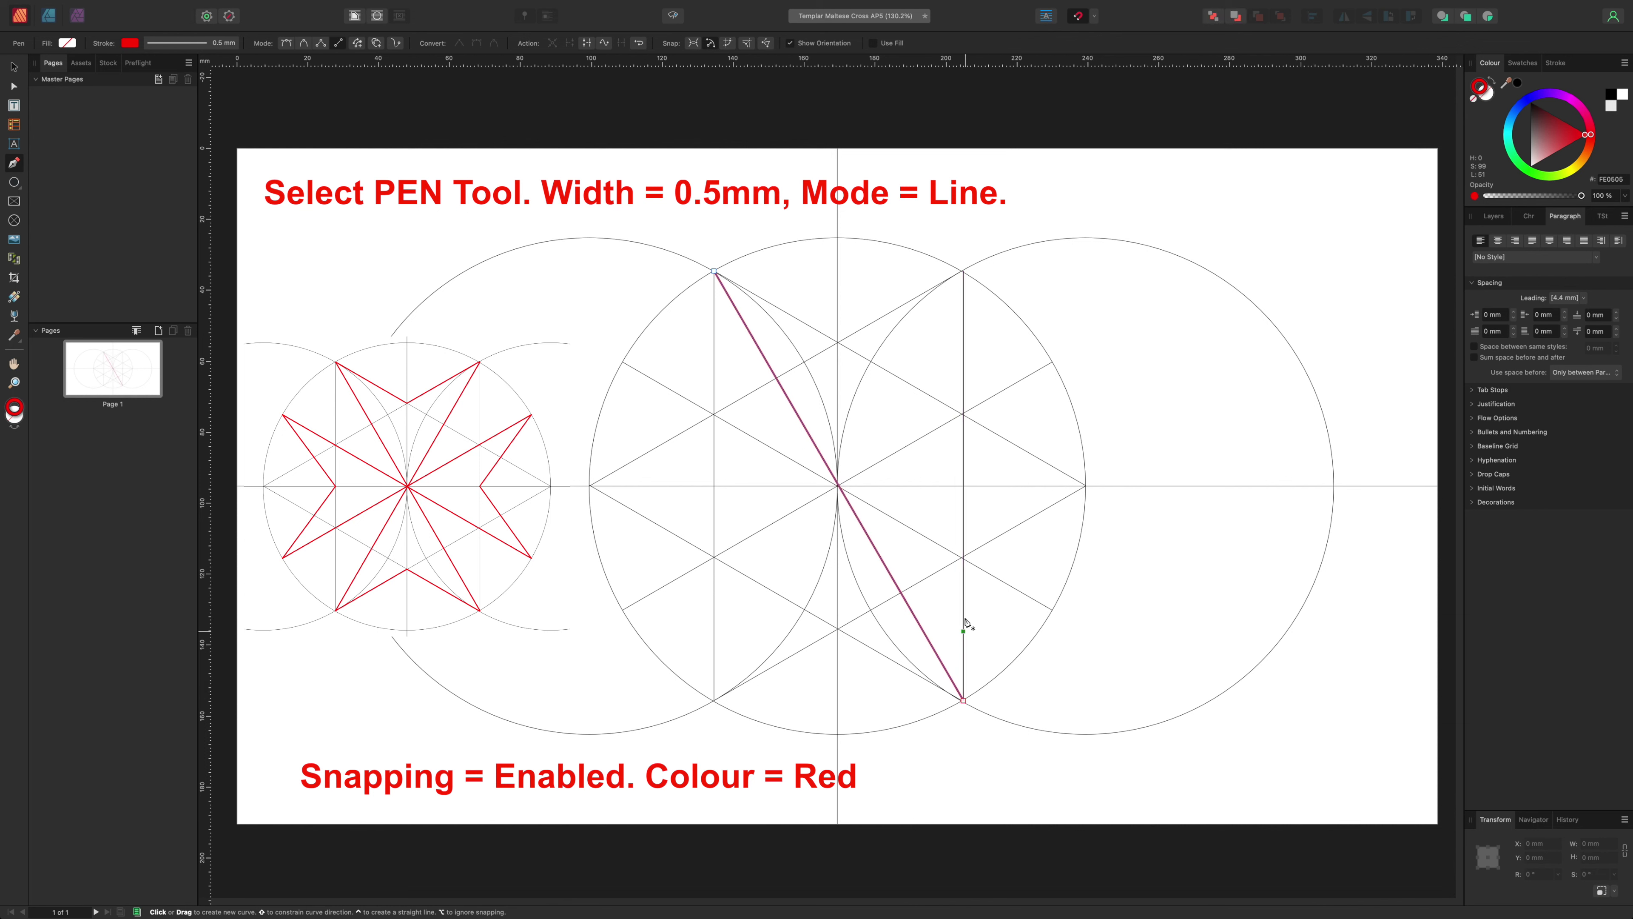
click(963, 271)
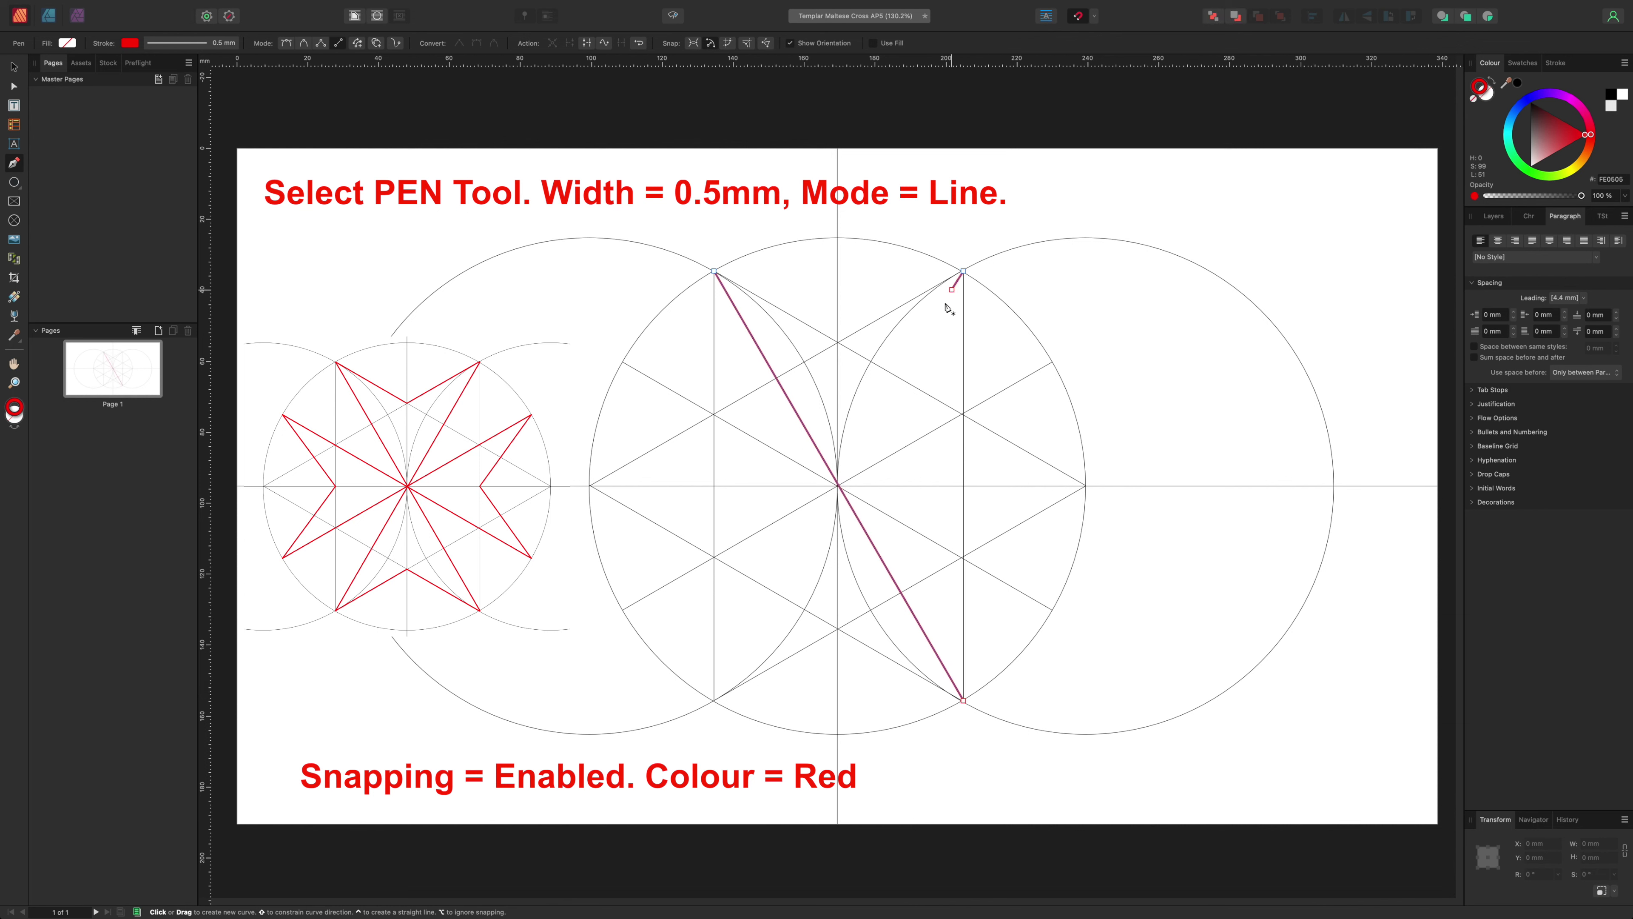
click(714, 700)
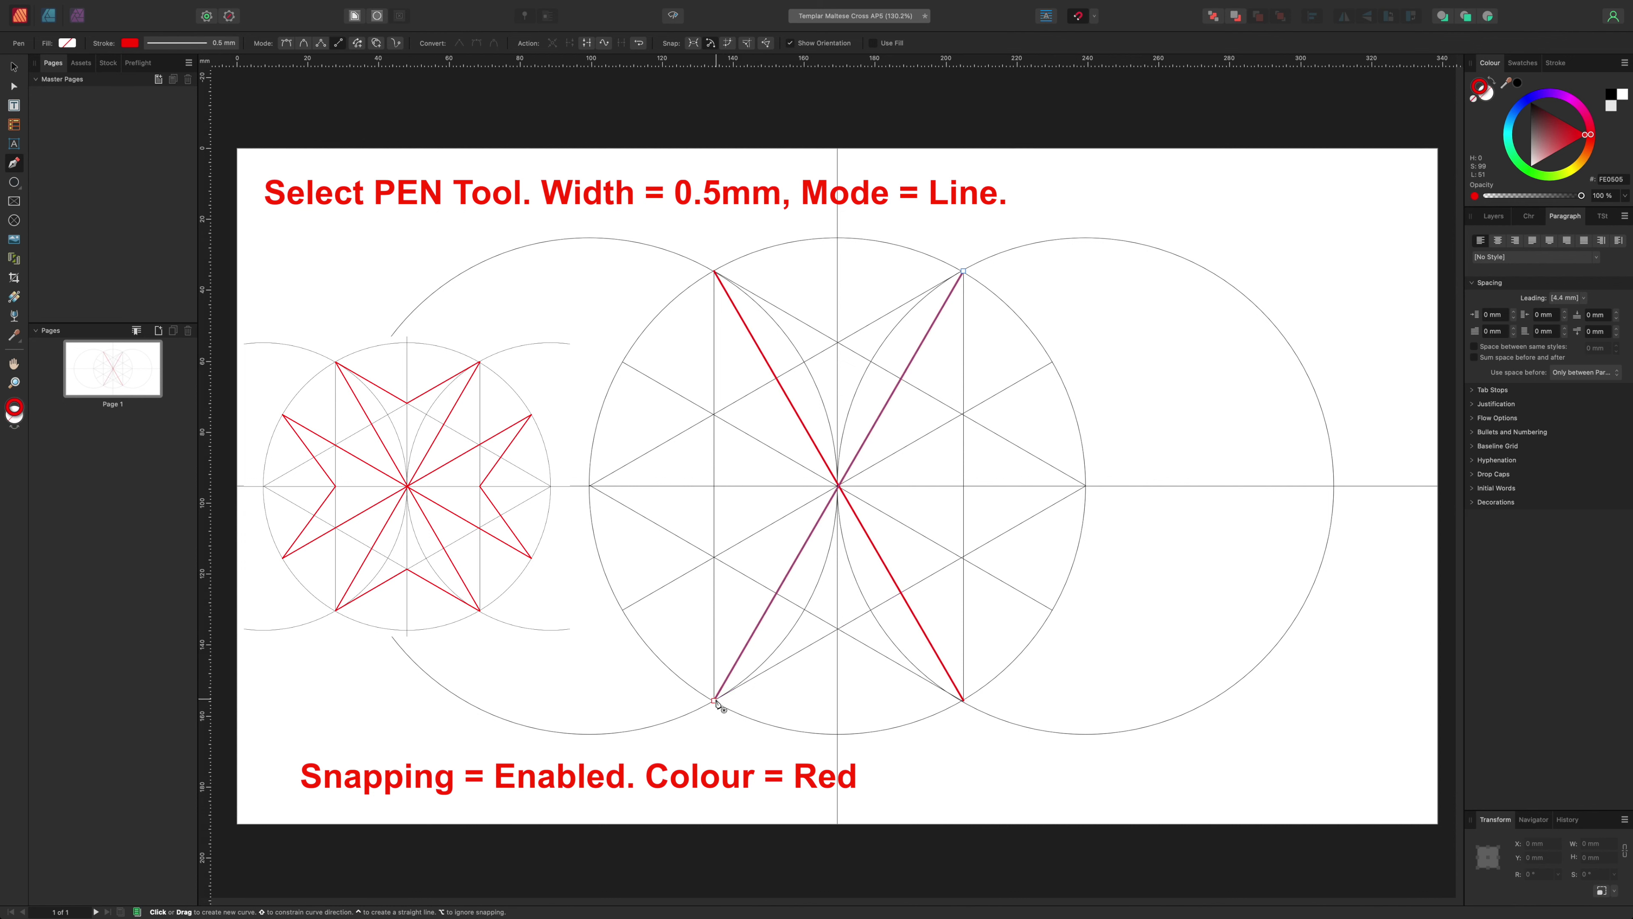
click(1052, 361)
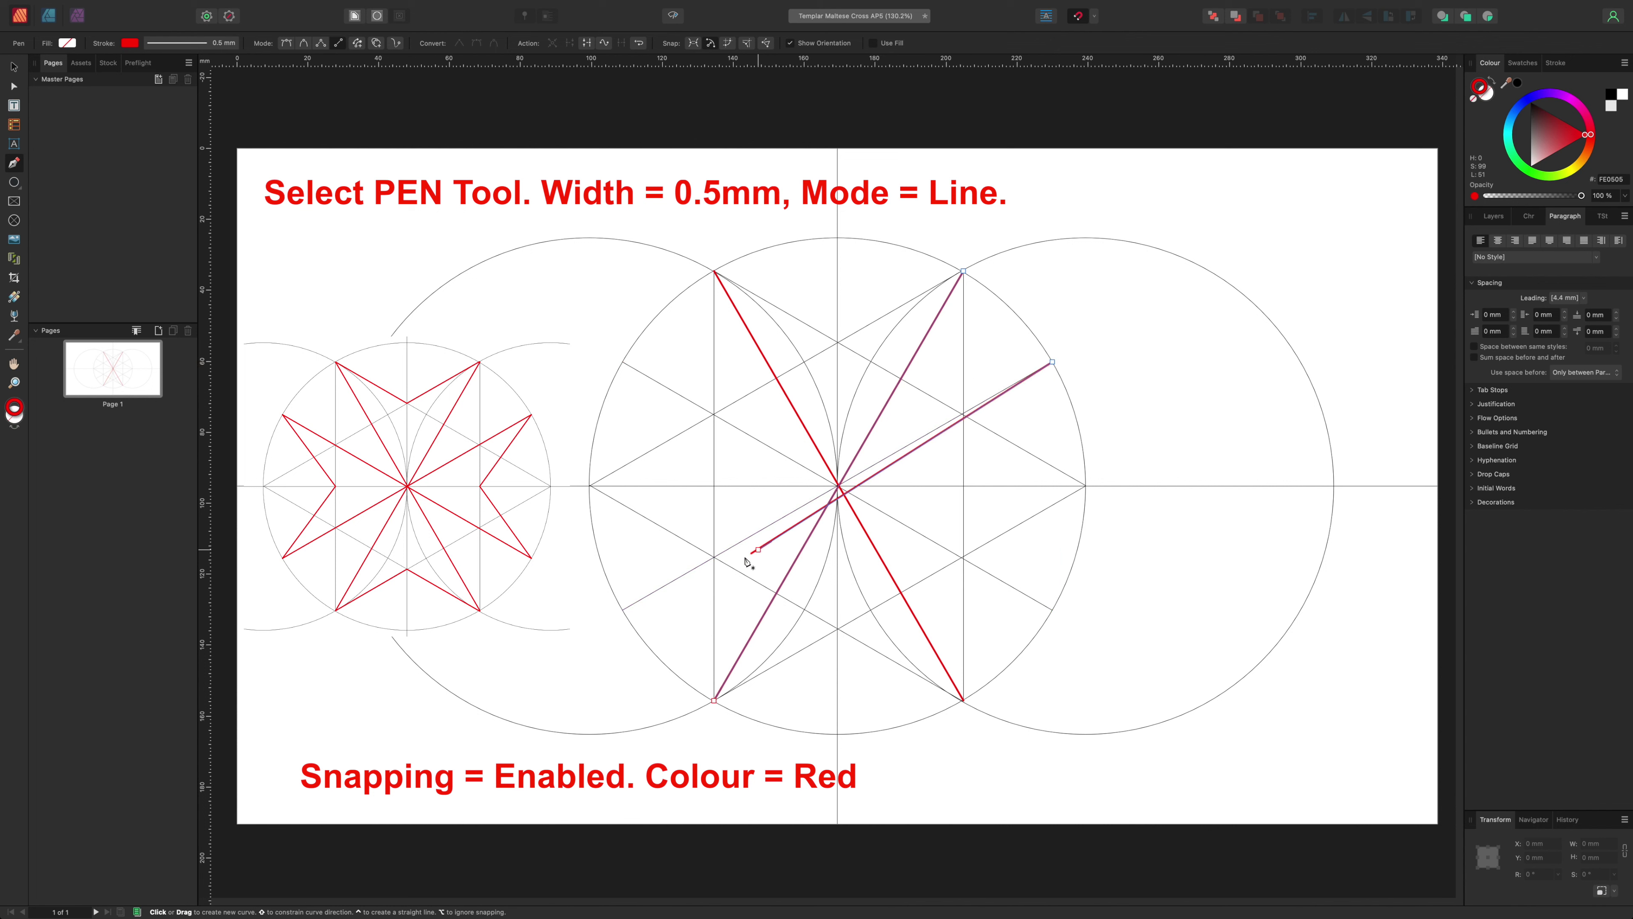
click(622, 610)
click(1052, 609)
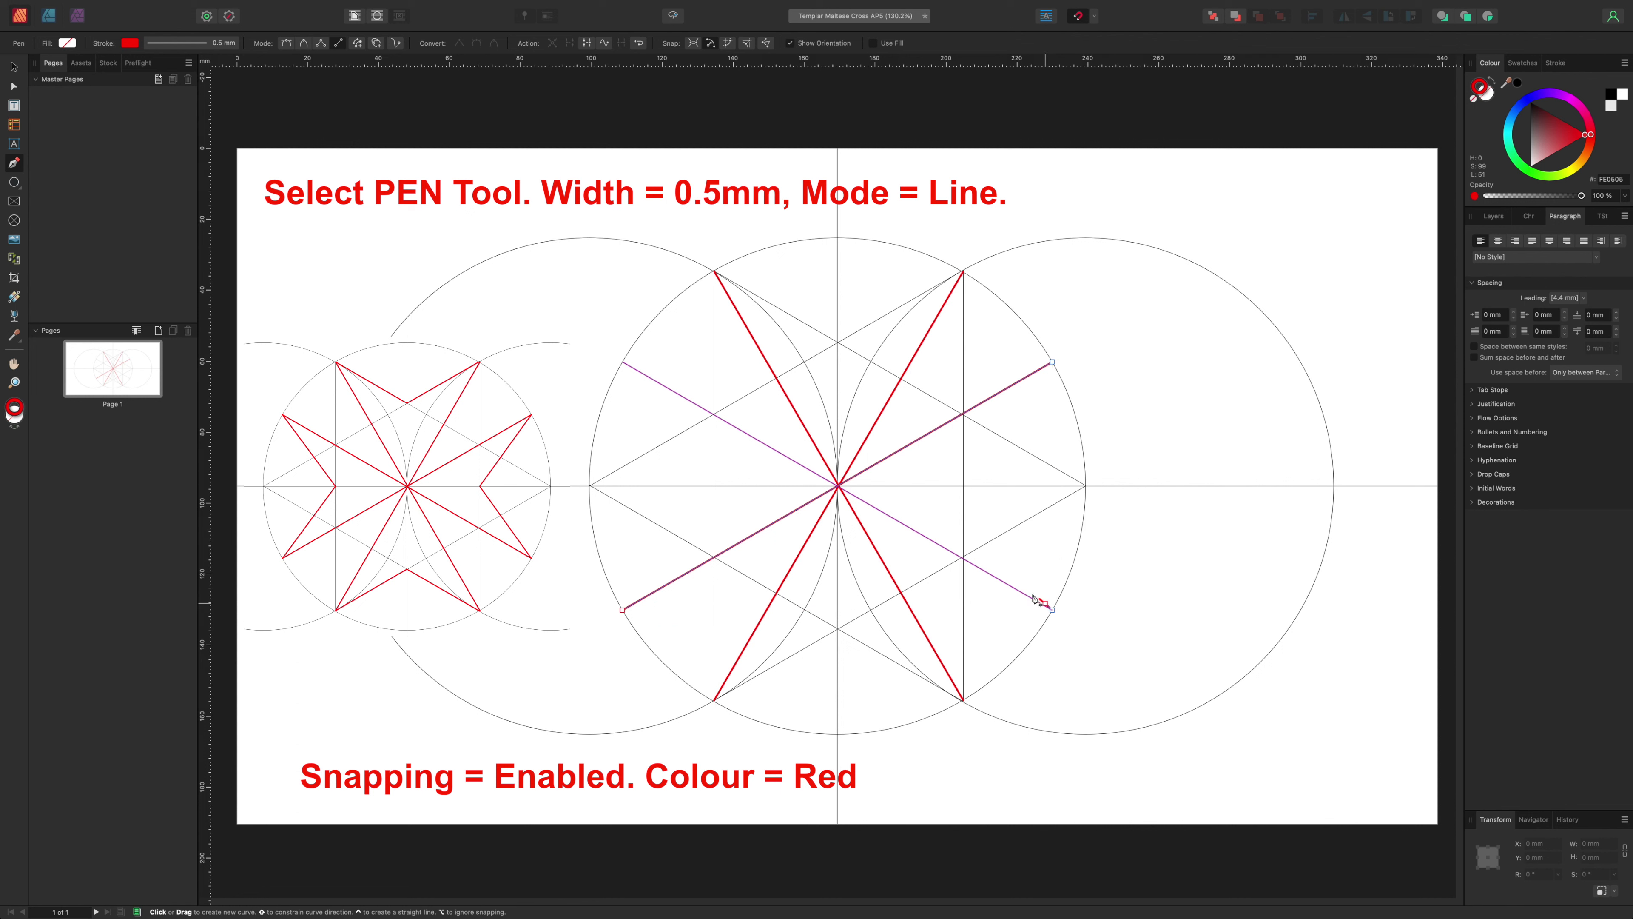
click(621, 363)
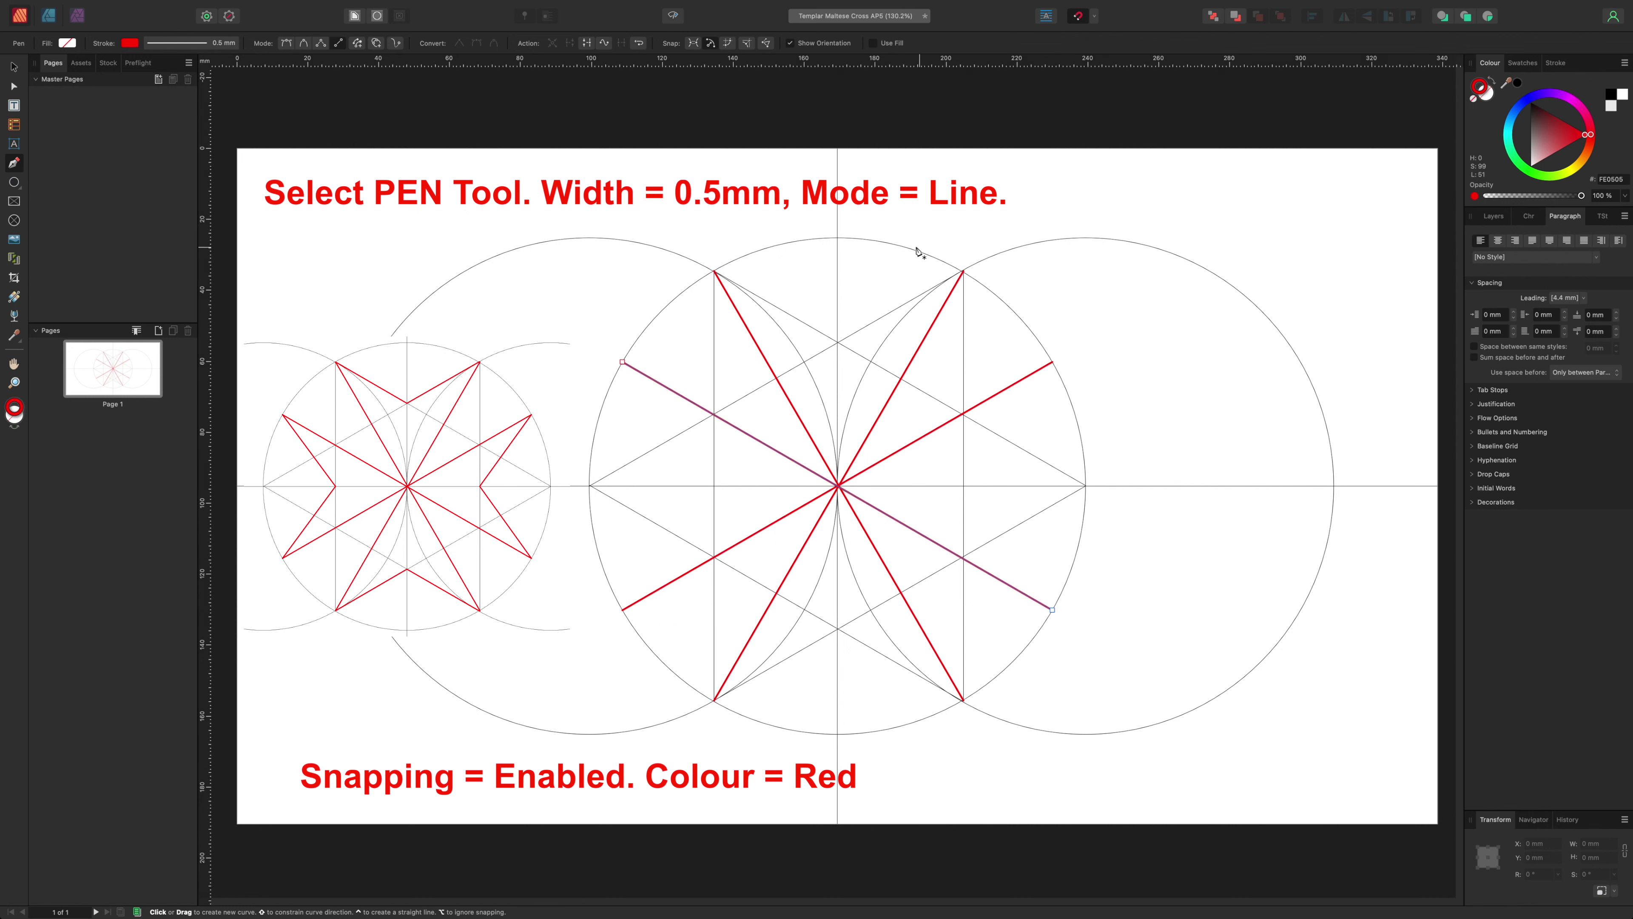
Step: Trace the cross outline through each arm's tips and inner notches, then switch to the Move tool
click(714, 270)
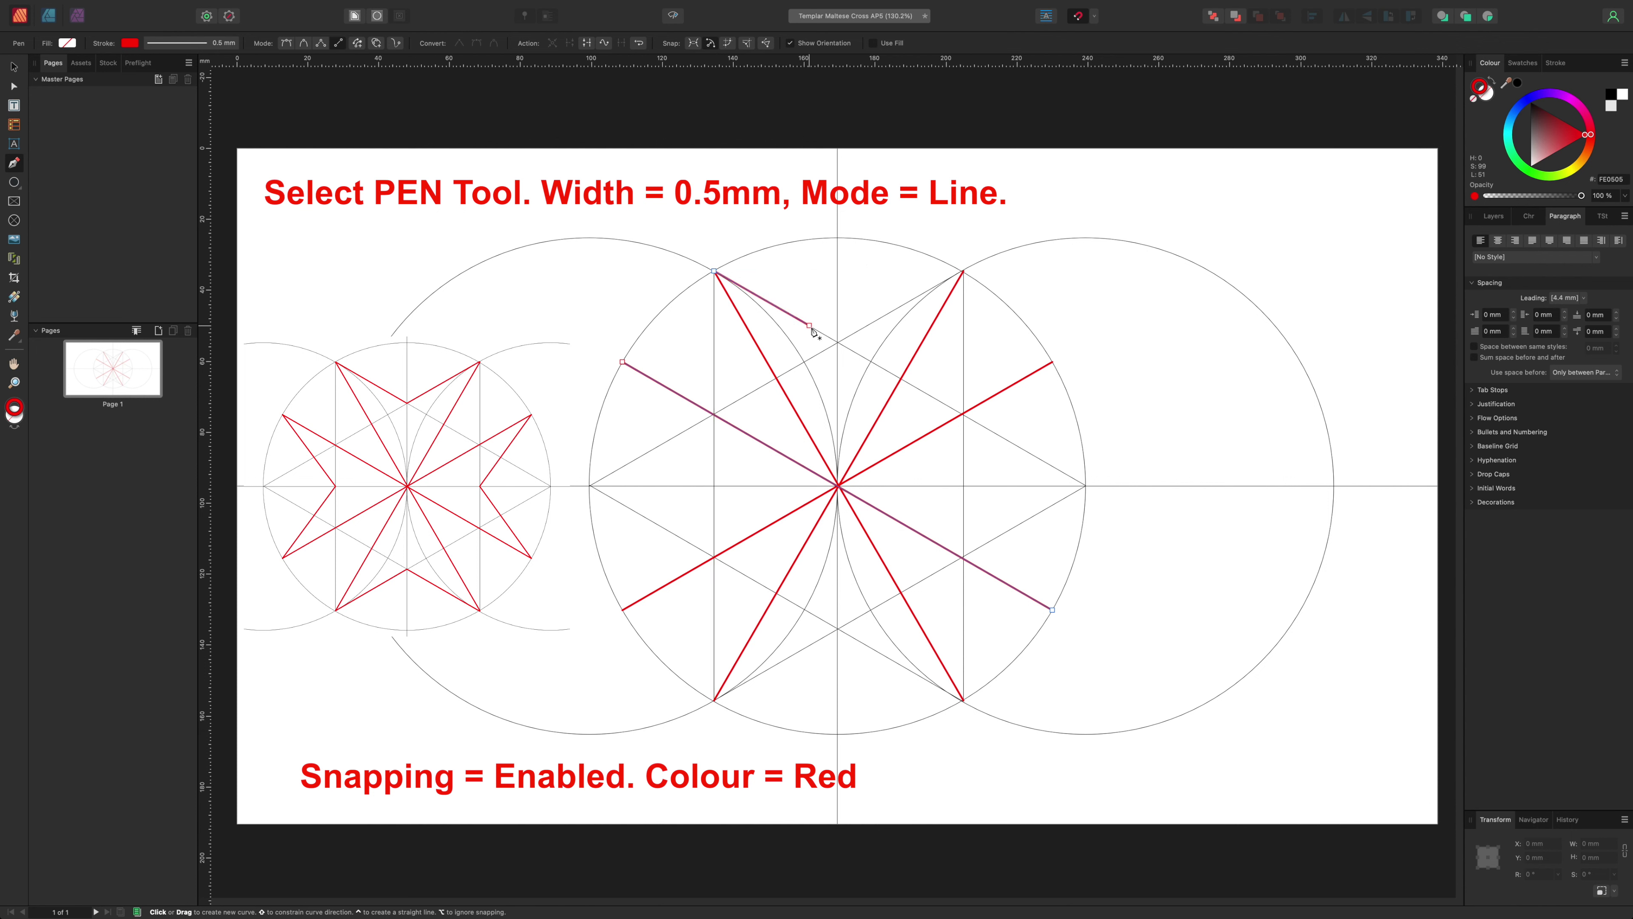
click(838, 342)
click(963, 271)
click(1052, 362)
click(963, 486)
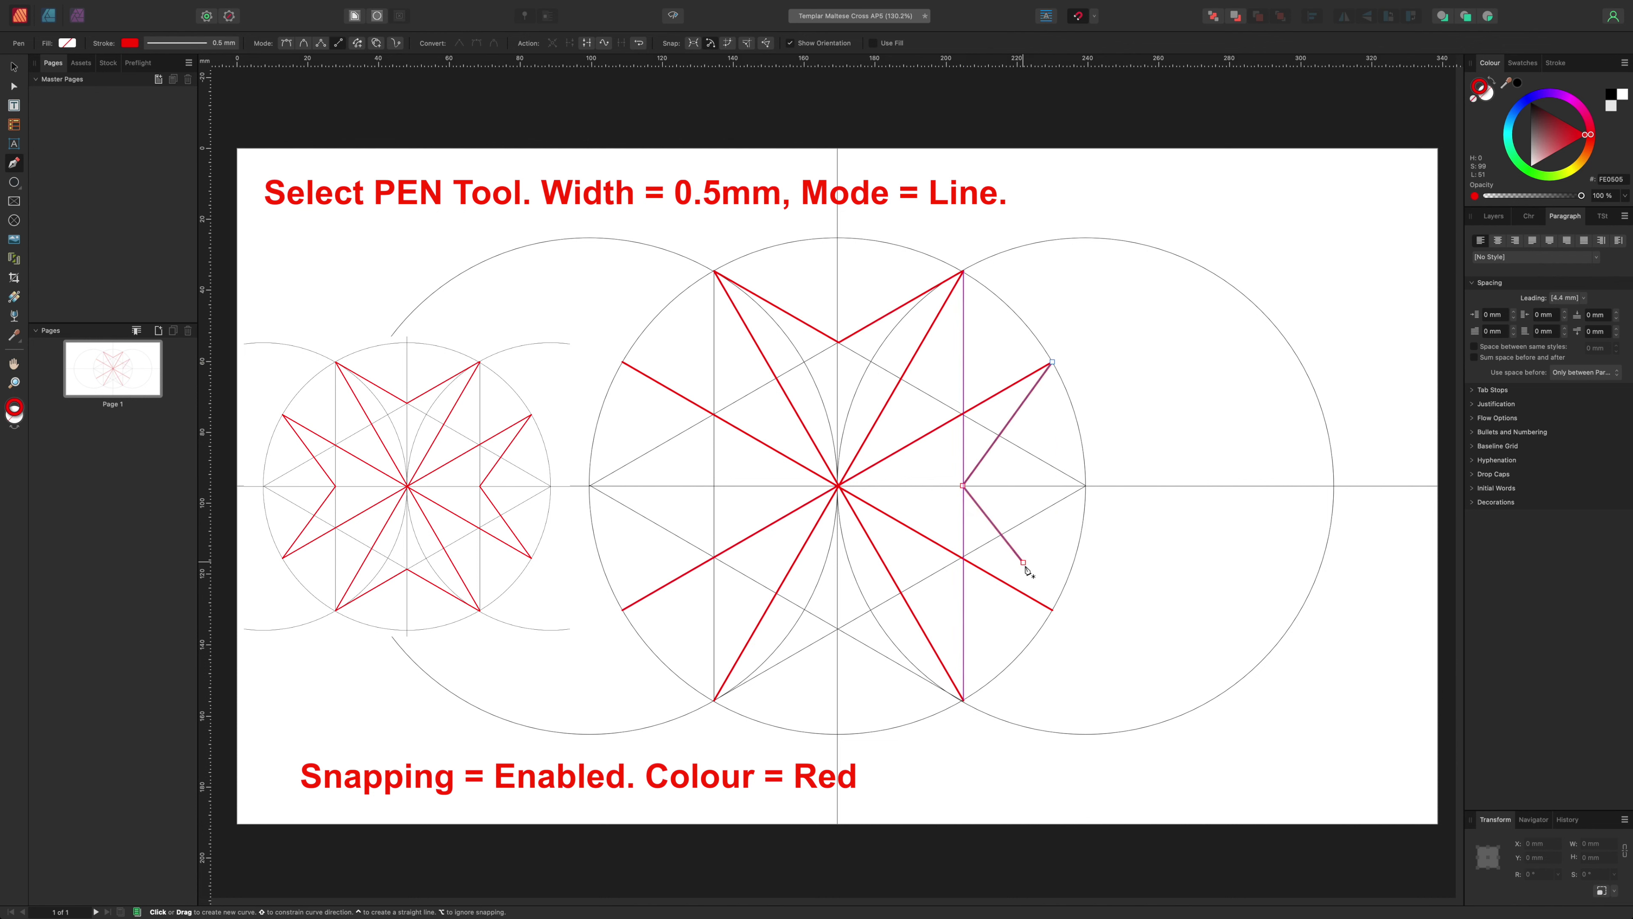
click(1051, 610)
click(962, 700)
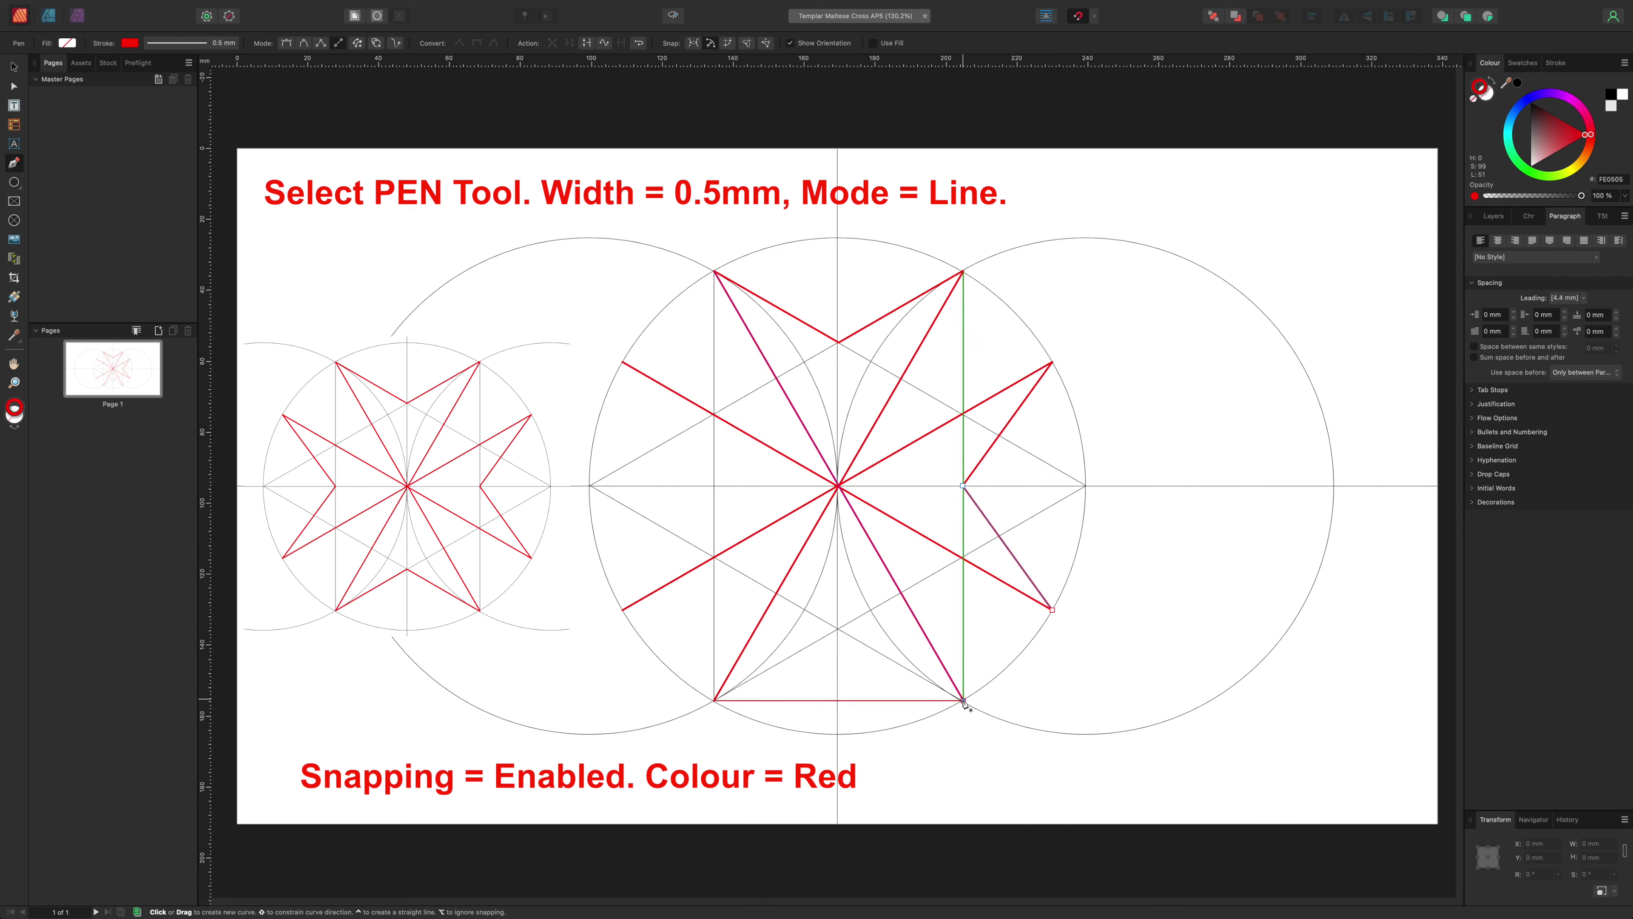
click(838, 629)
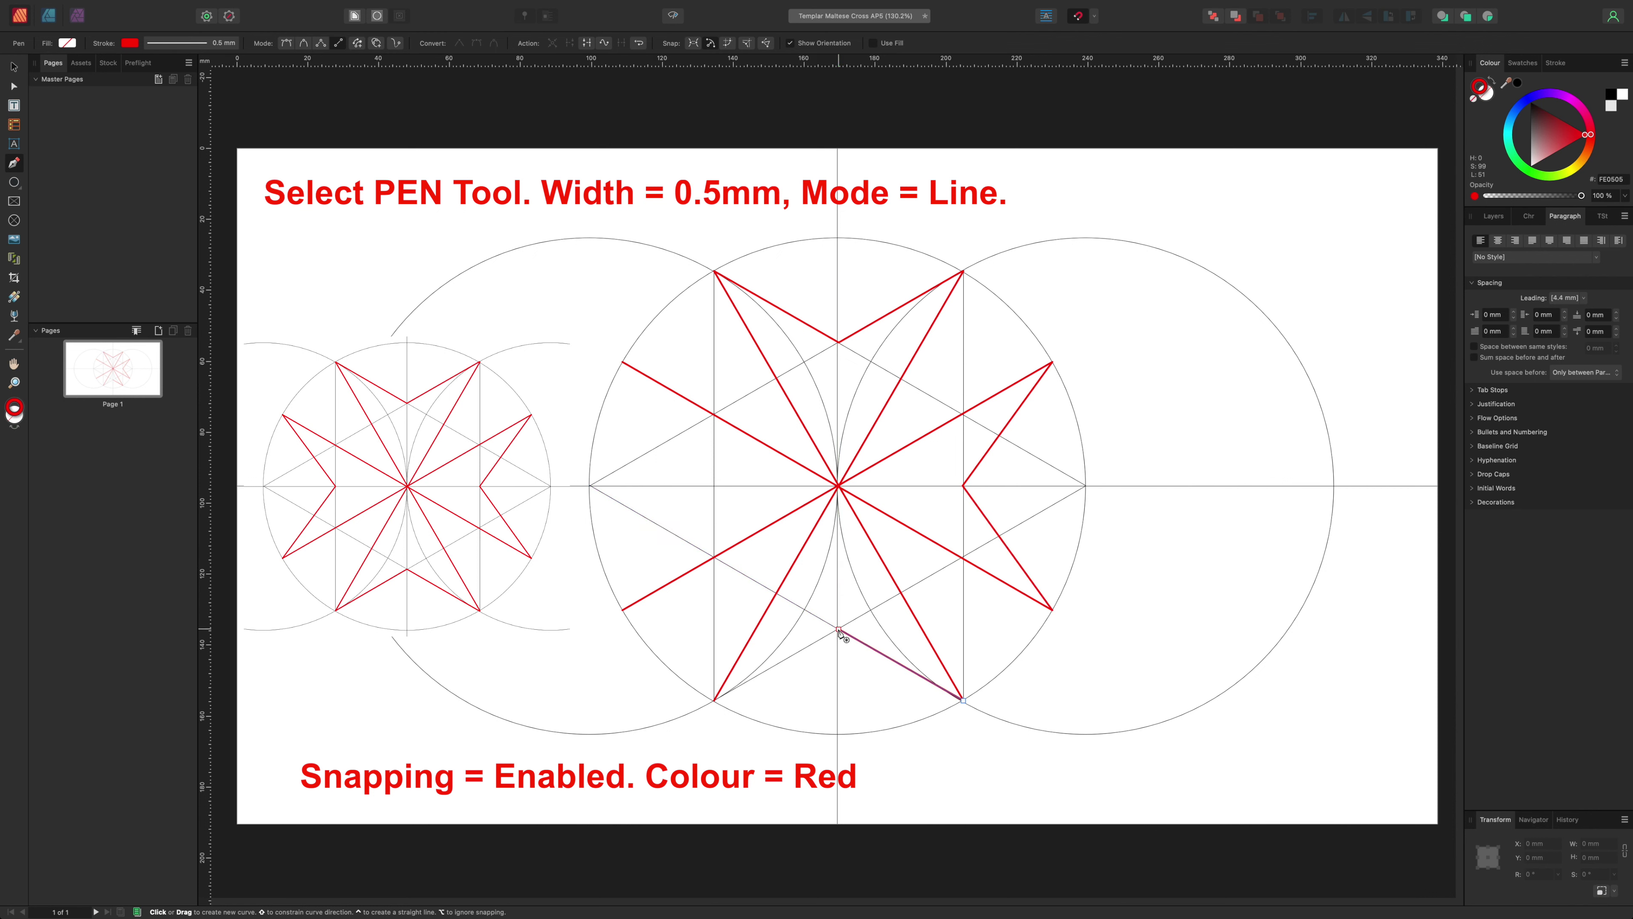
click(714, 700)
click(623, 610)
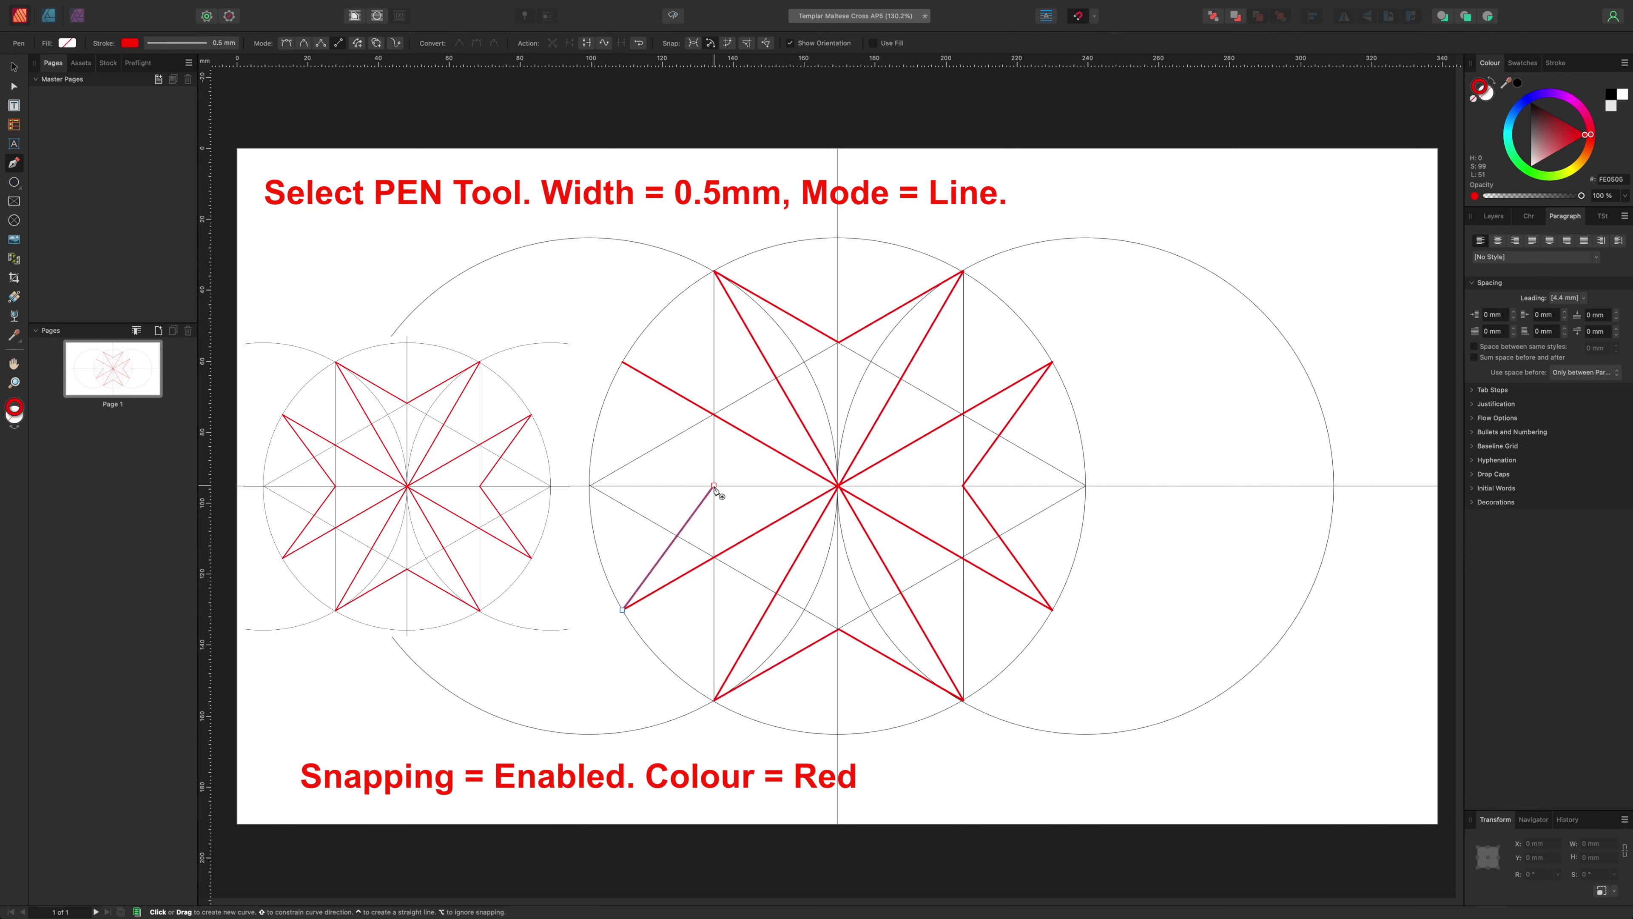
click(714, 485)
click(14, 66)
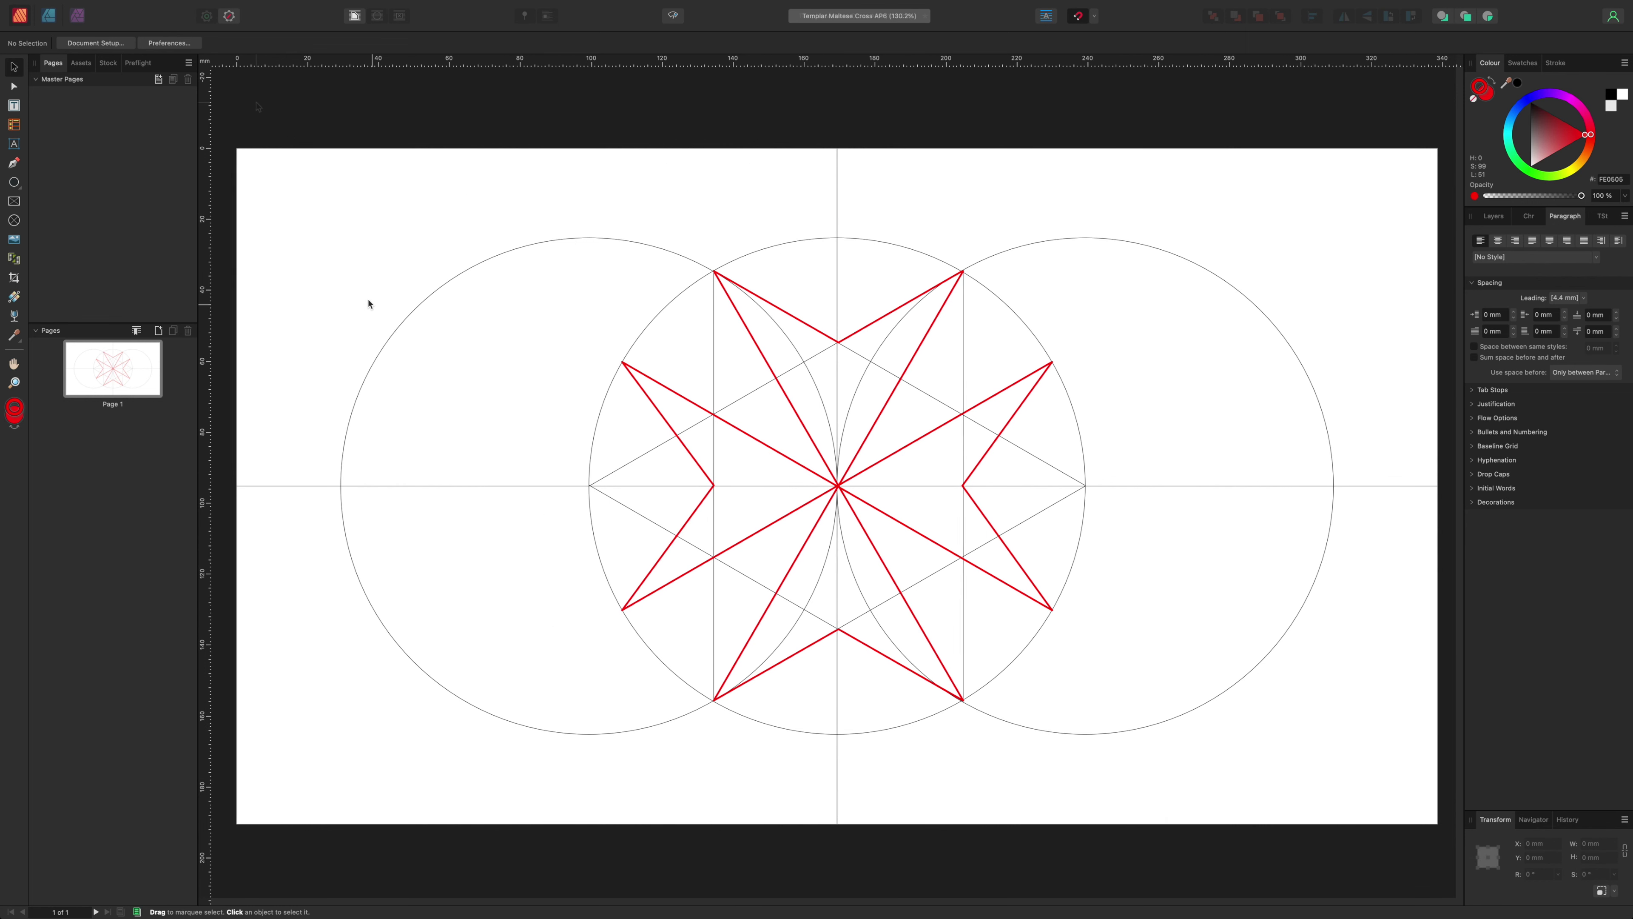
Step: Switch to the Photo persona, pick Flood Fill, and add a new pixel layer
click(75, 17)
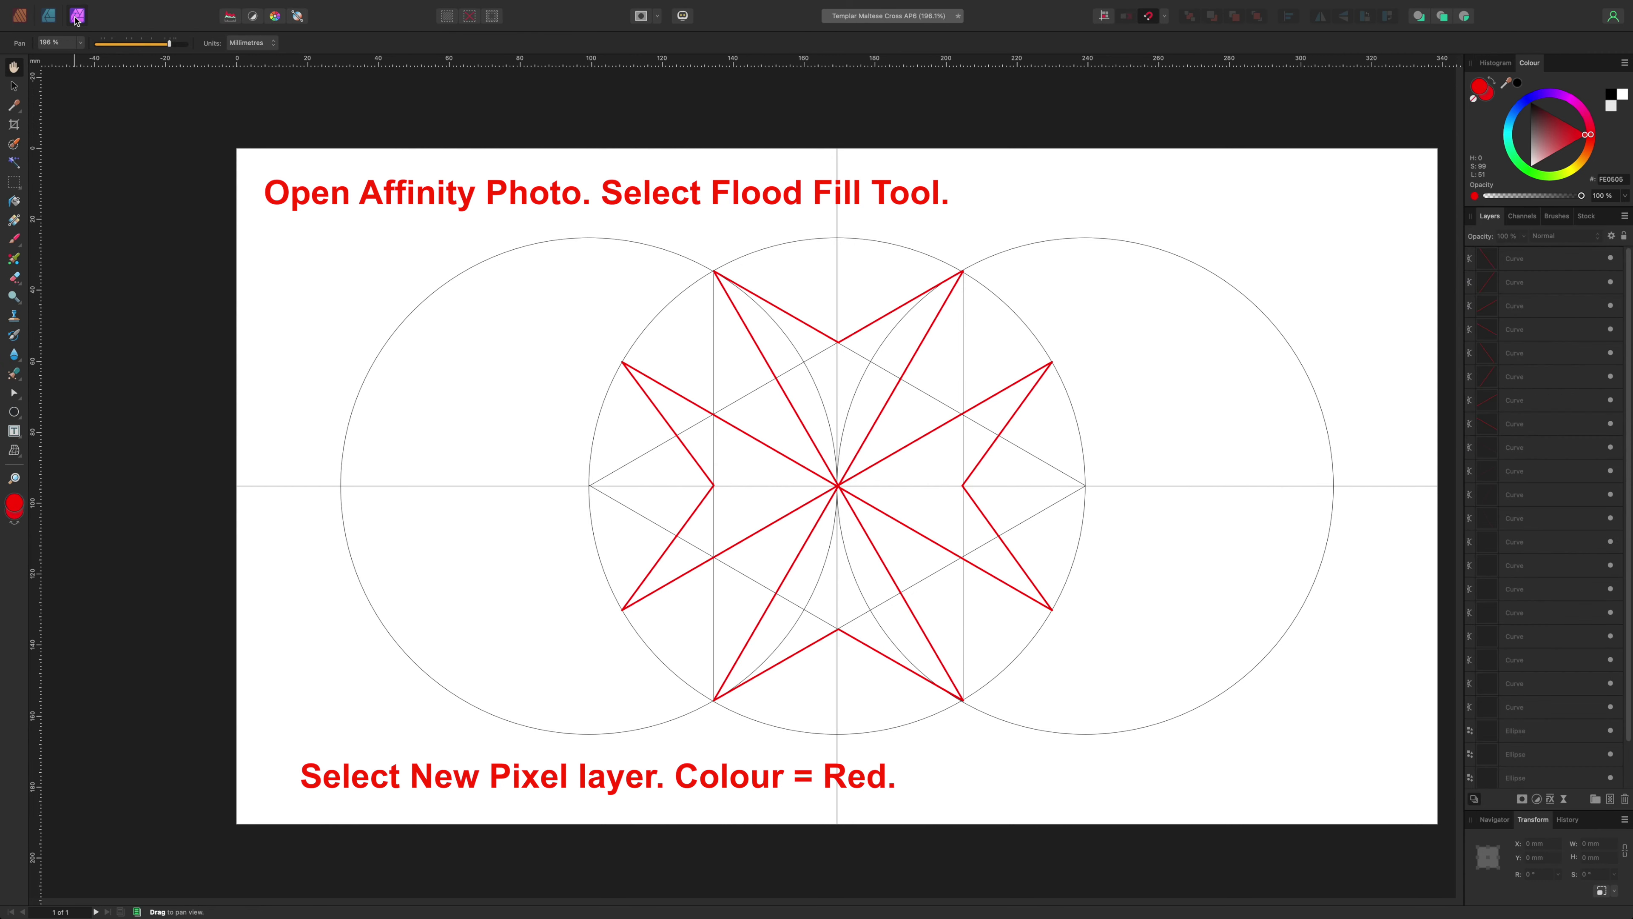
click(14, 201)
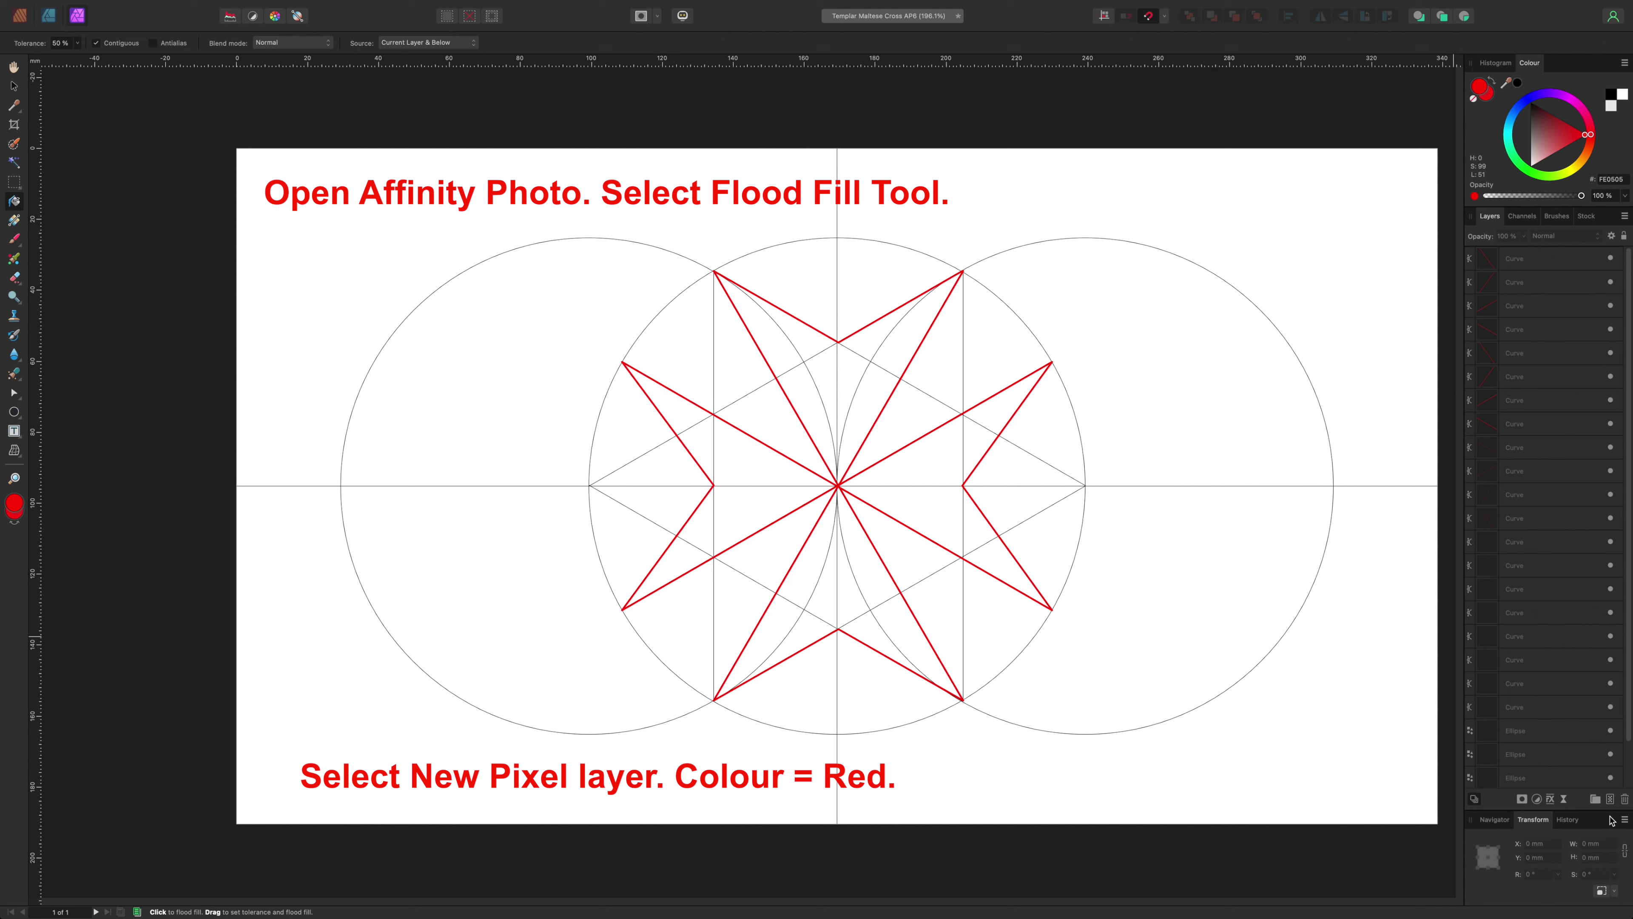
click(1611, 800)
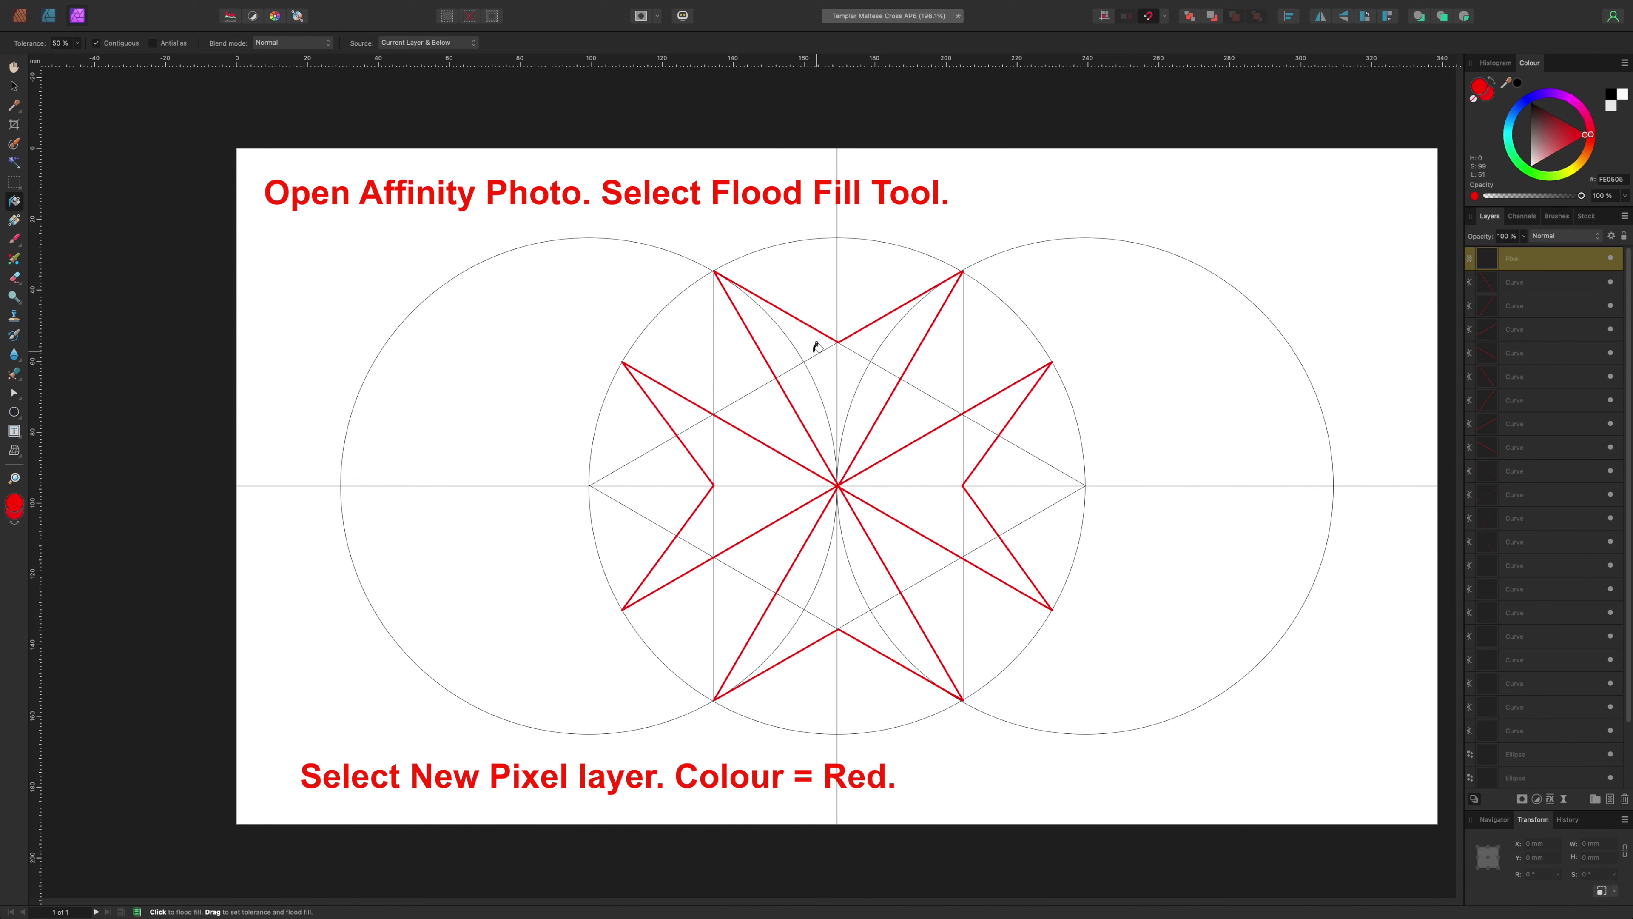
Step: Flood-fill the top, right, bottom and left arms of the cross red
click(801, 367)
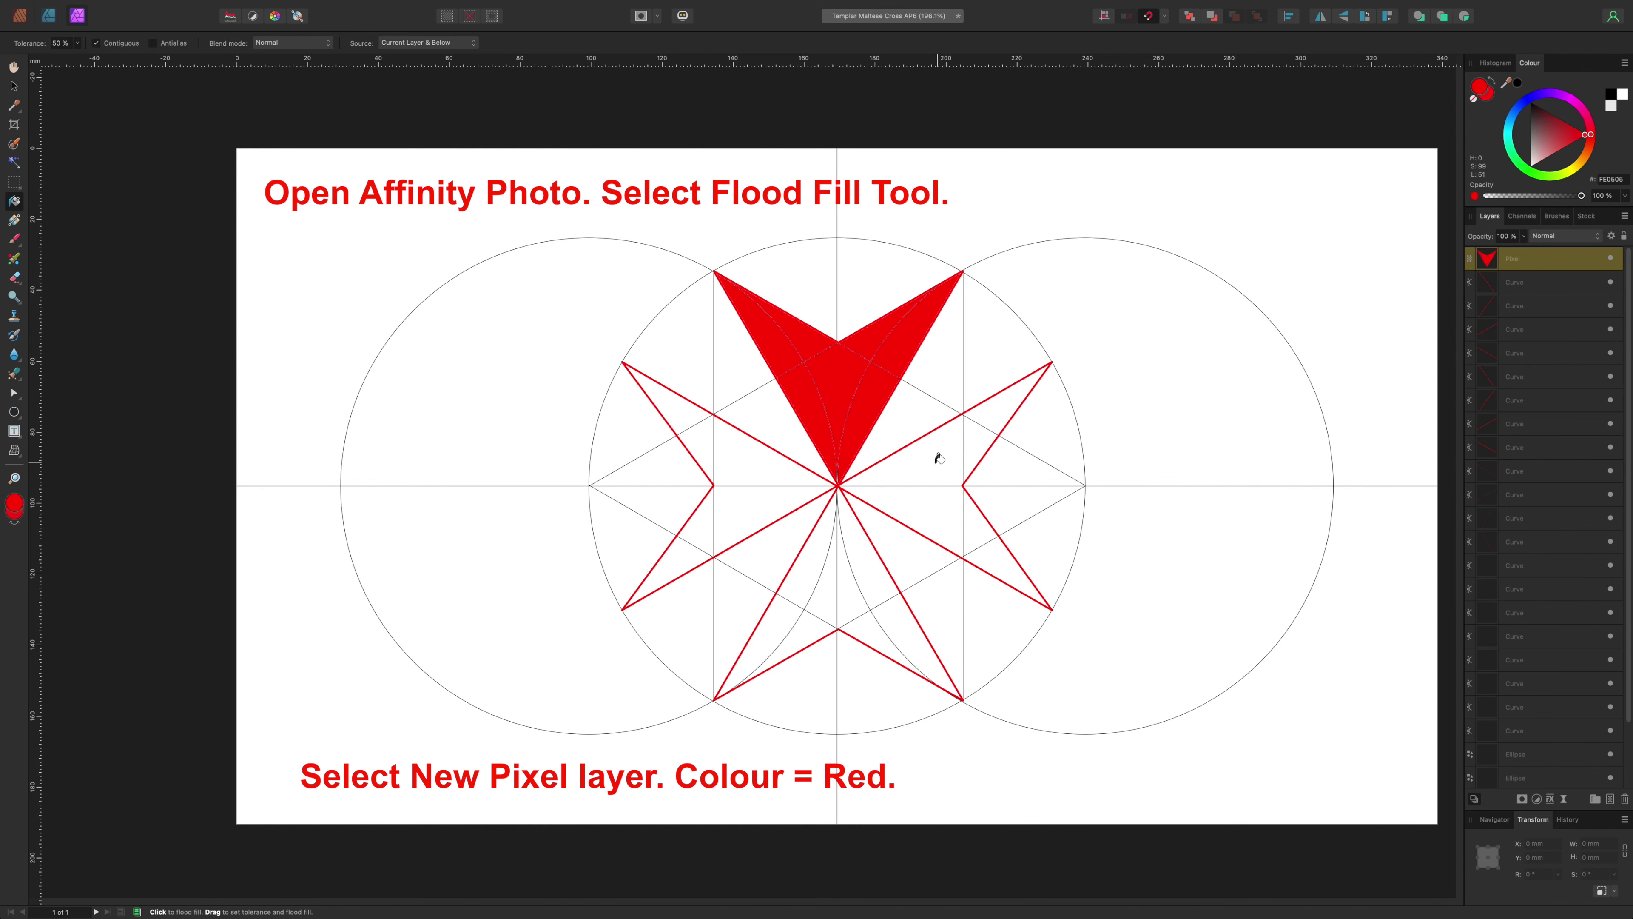
click(923, 475)
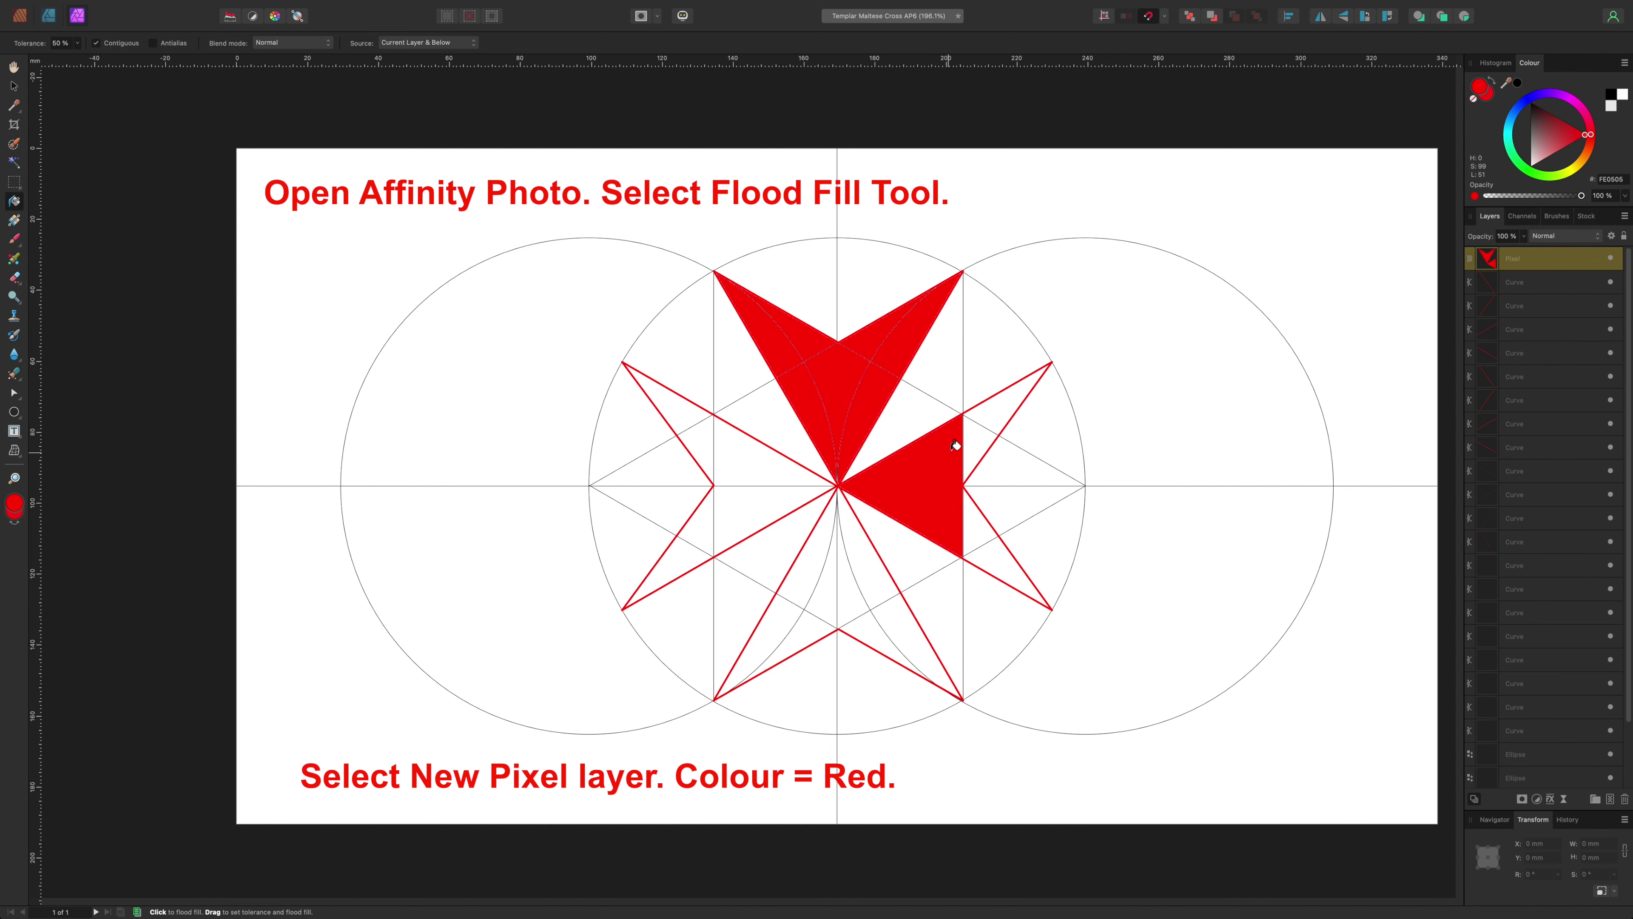
click(980, 444)
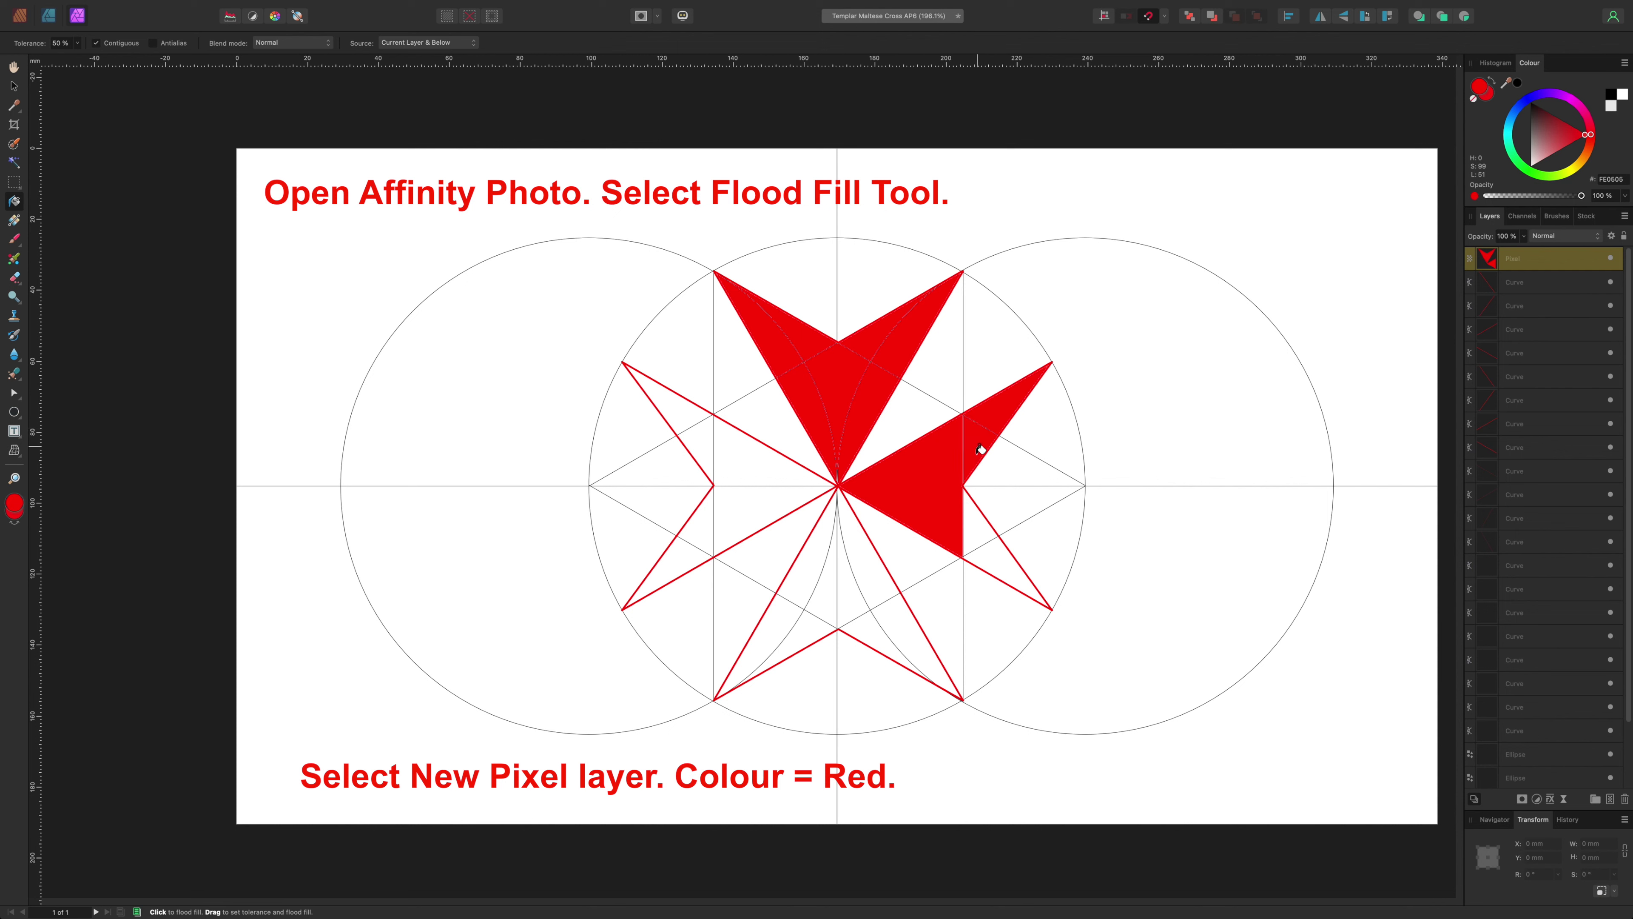
click(976, 536)
click(829, 577)
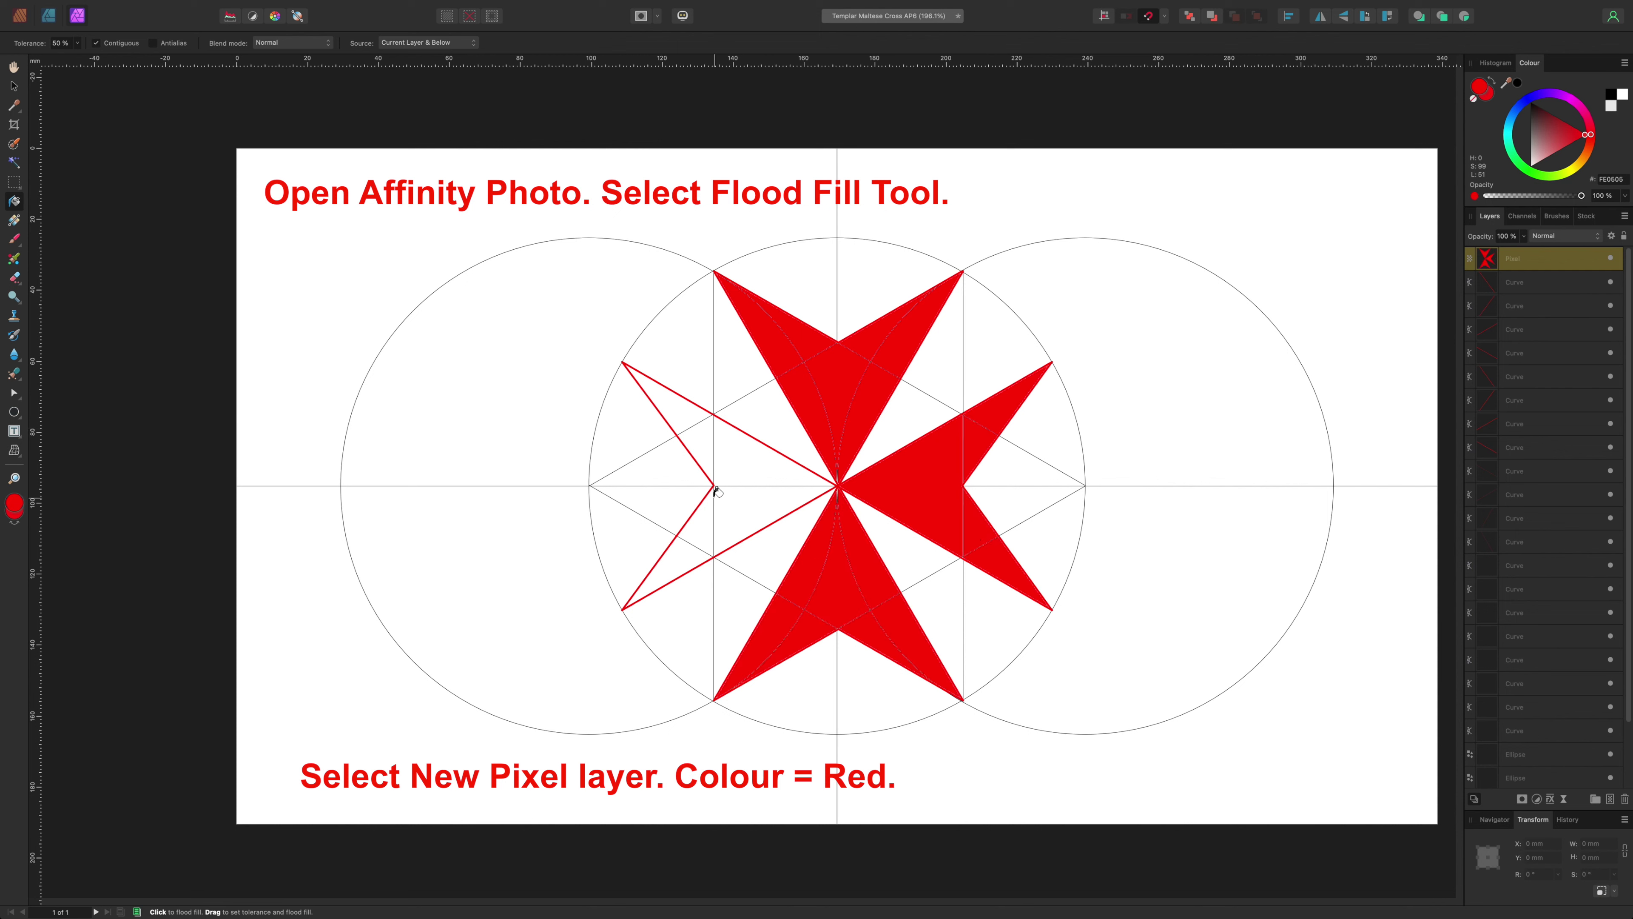
click(741, 487)
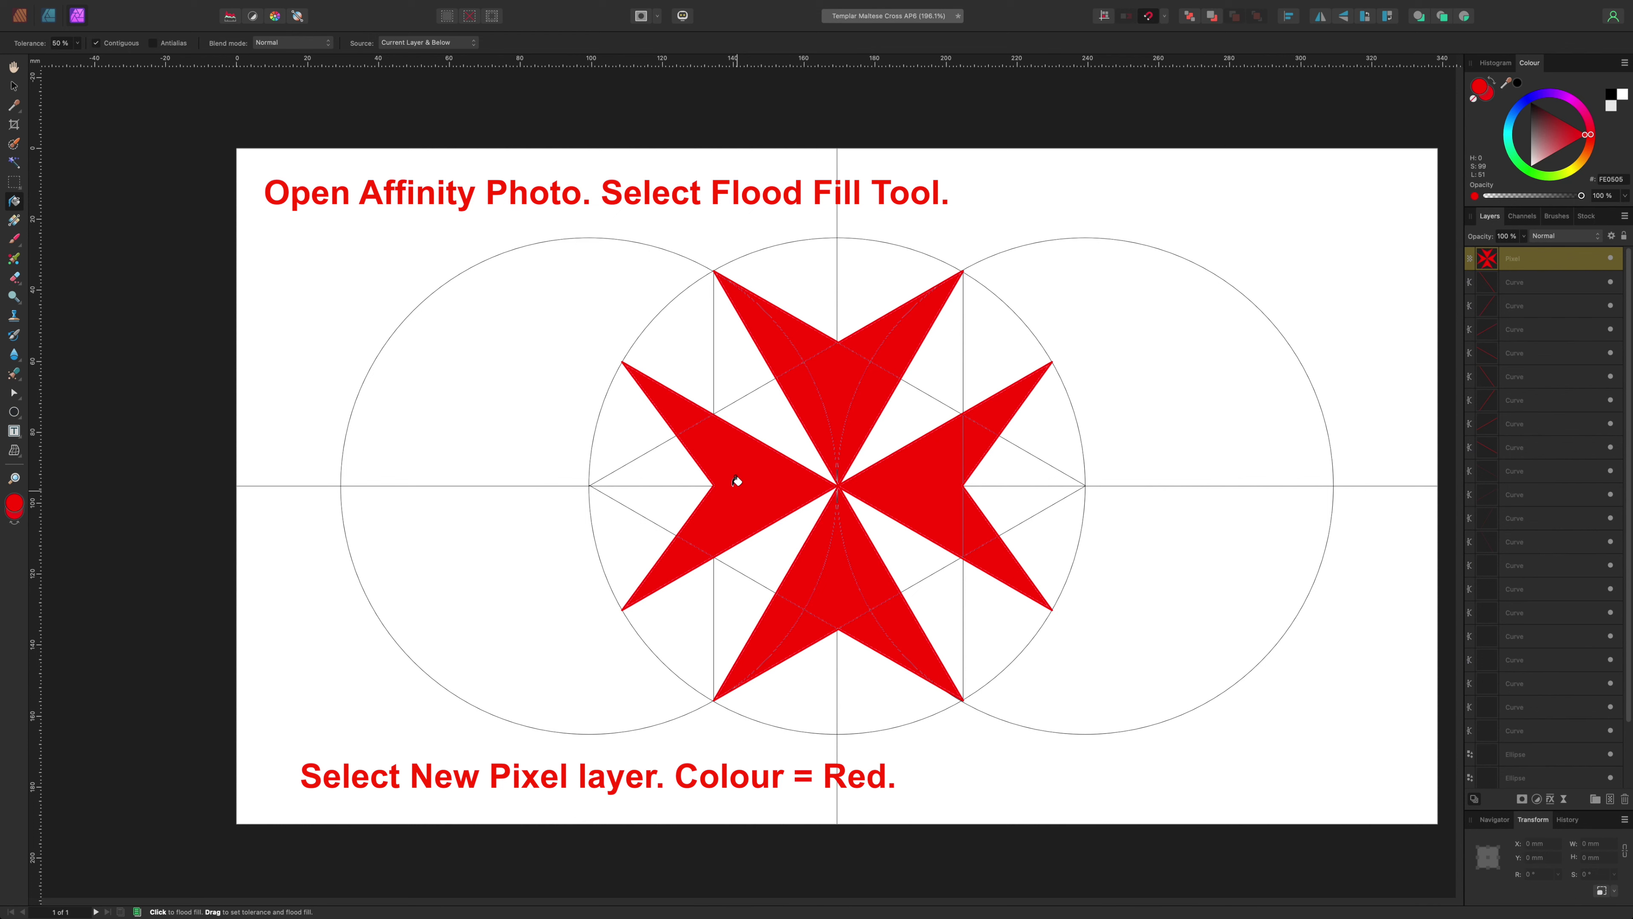
mouse_move(355, 5)
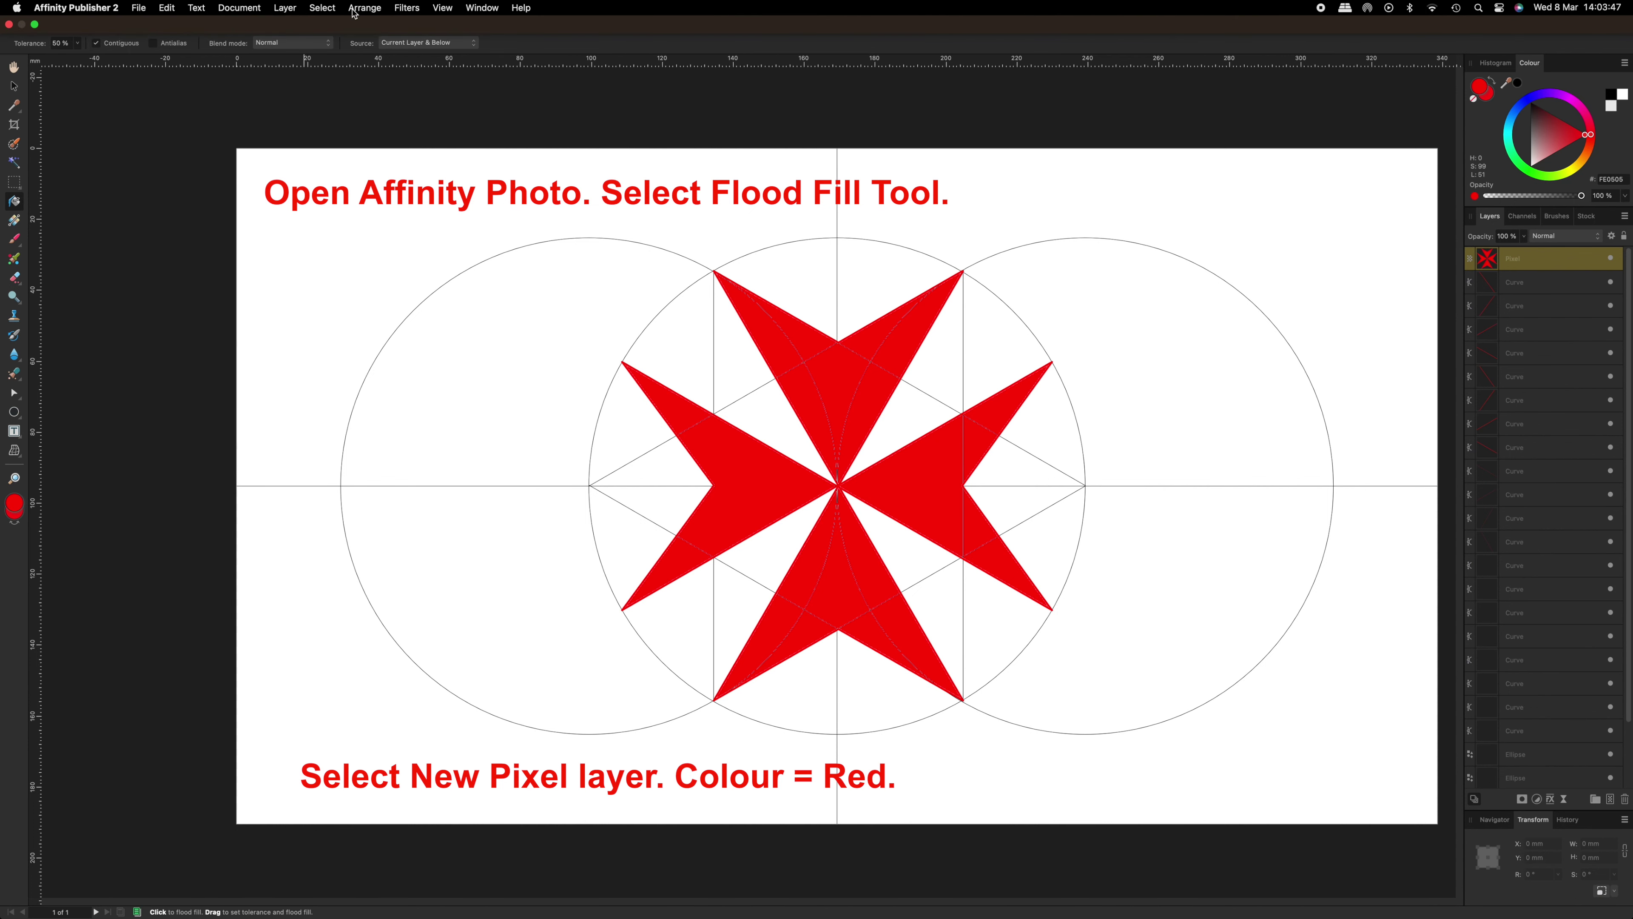
Step: Zoom to fit the whole page and deselect the red cross layer
click(442, 8)
mouse_move(446, 27)
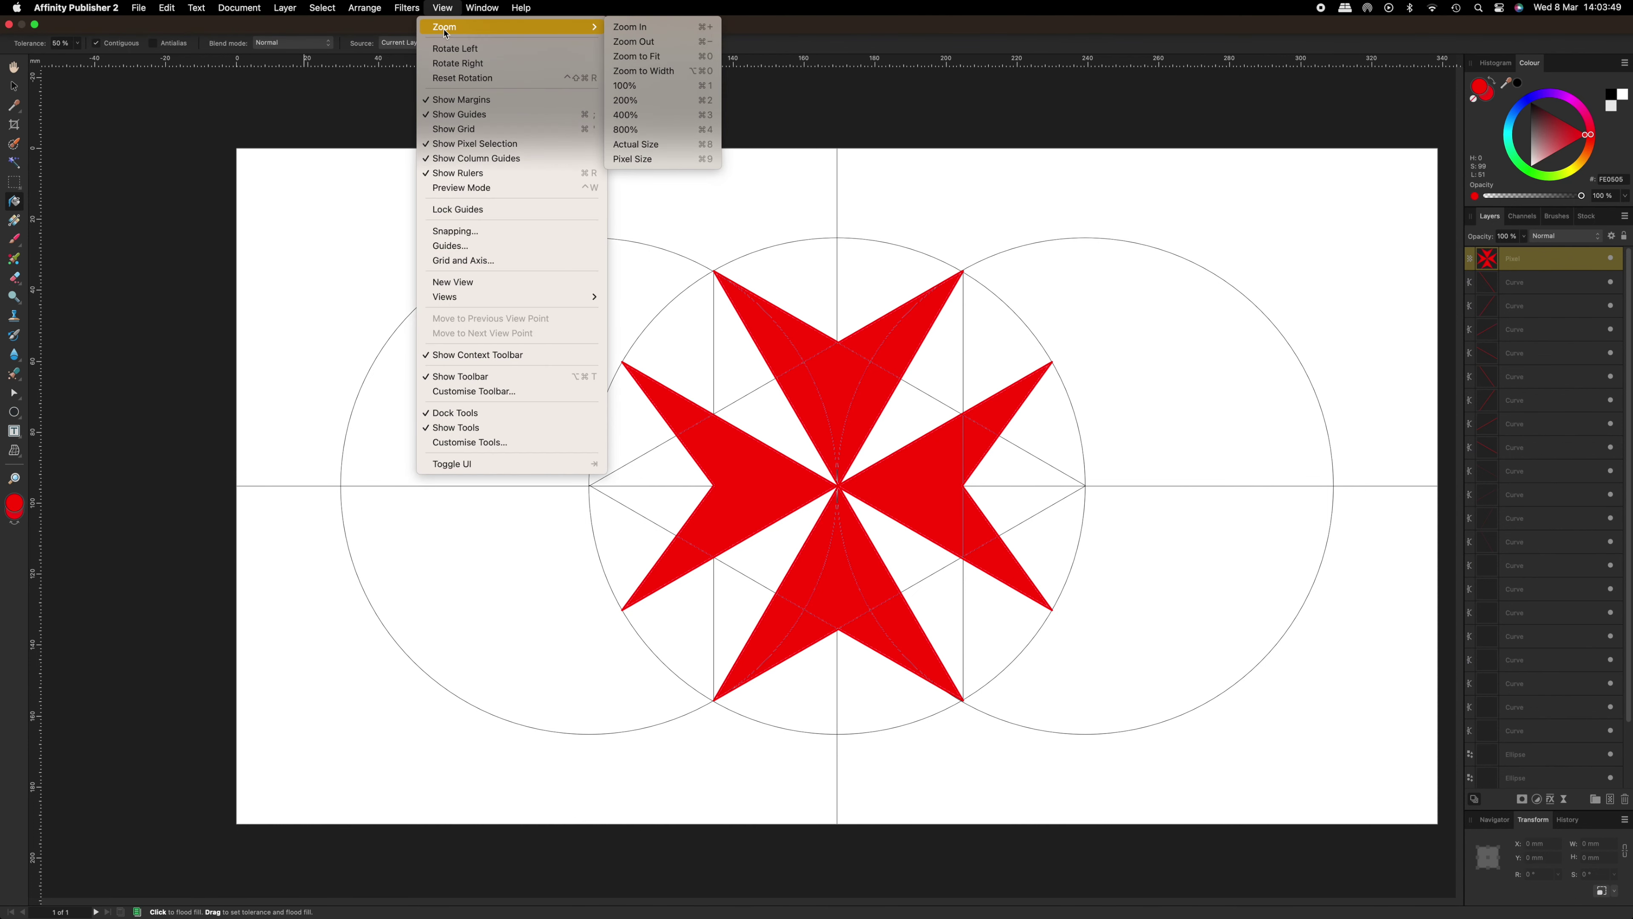
click(676, 60)
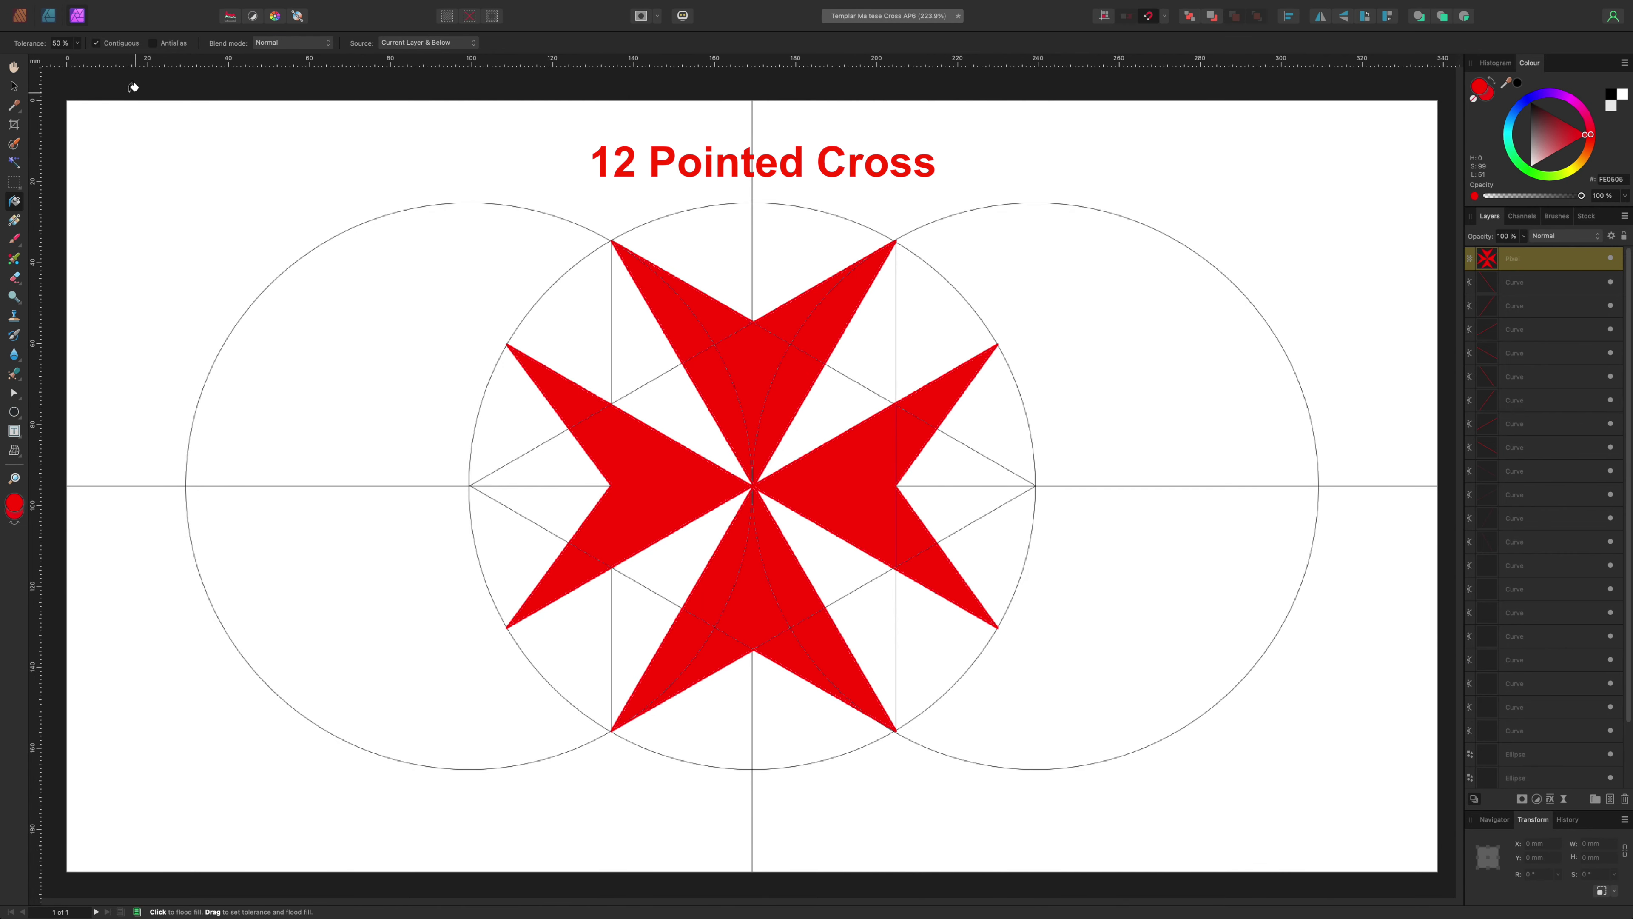
click(13, 87)
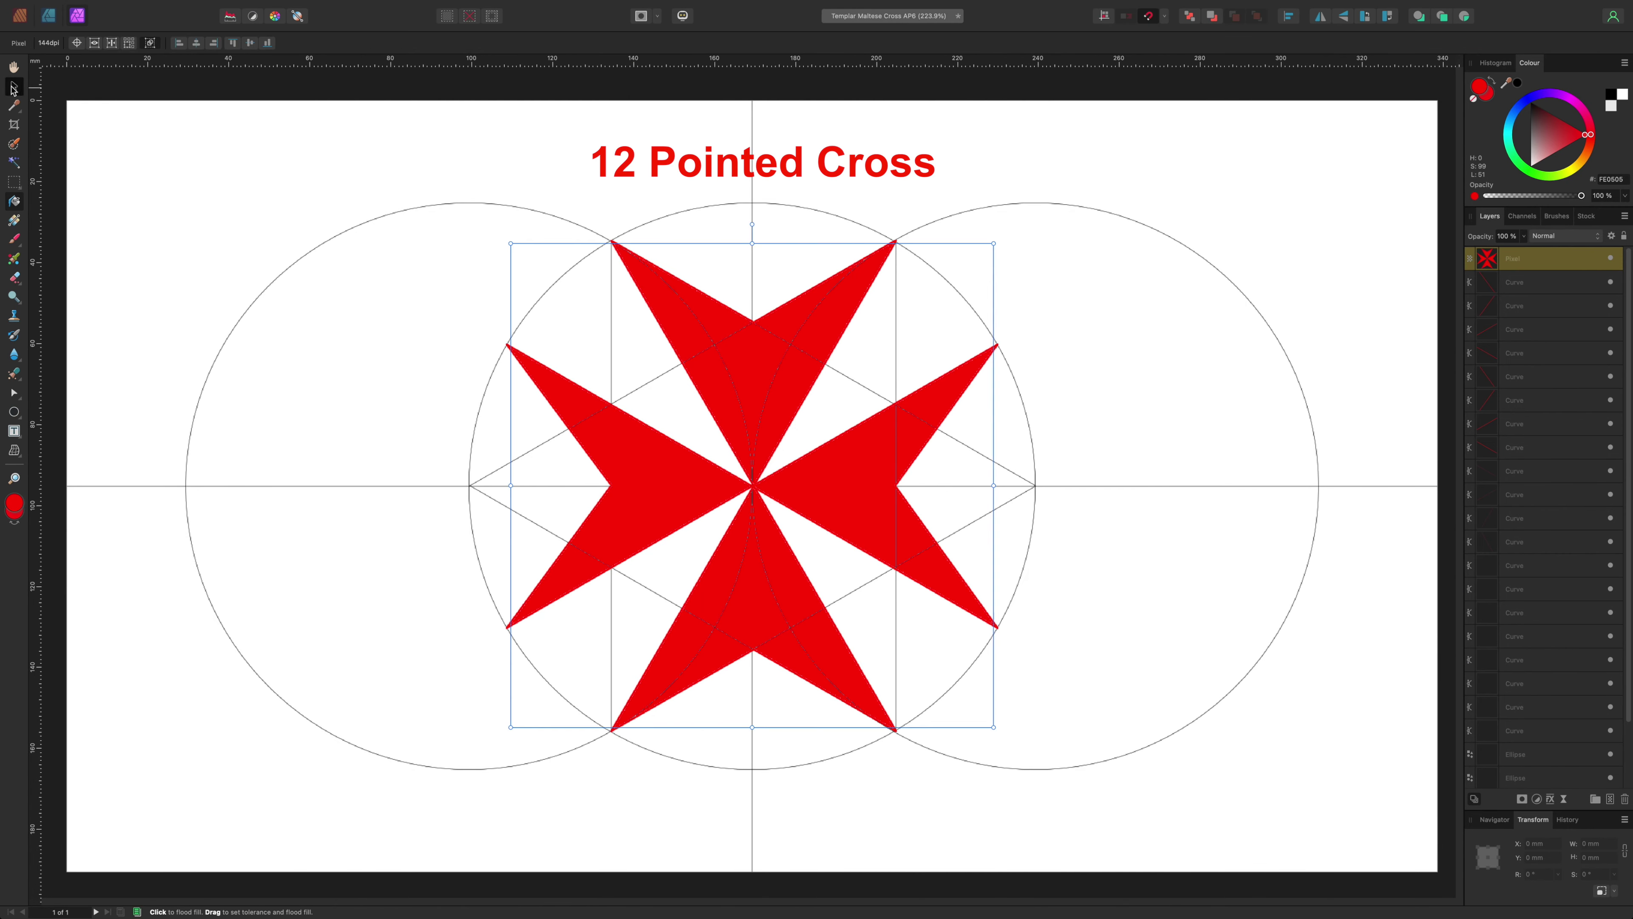
click(93, 89)
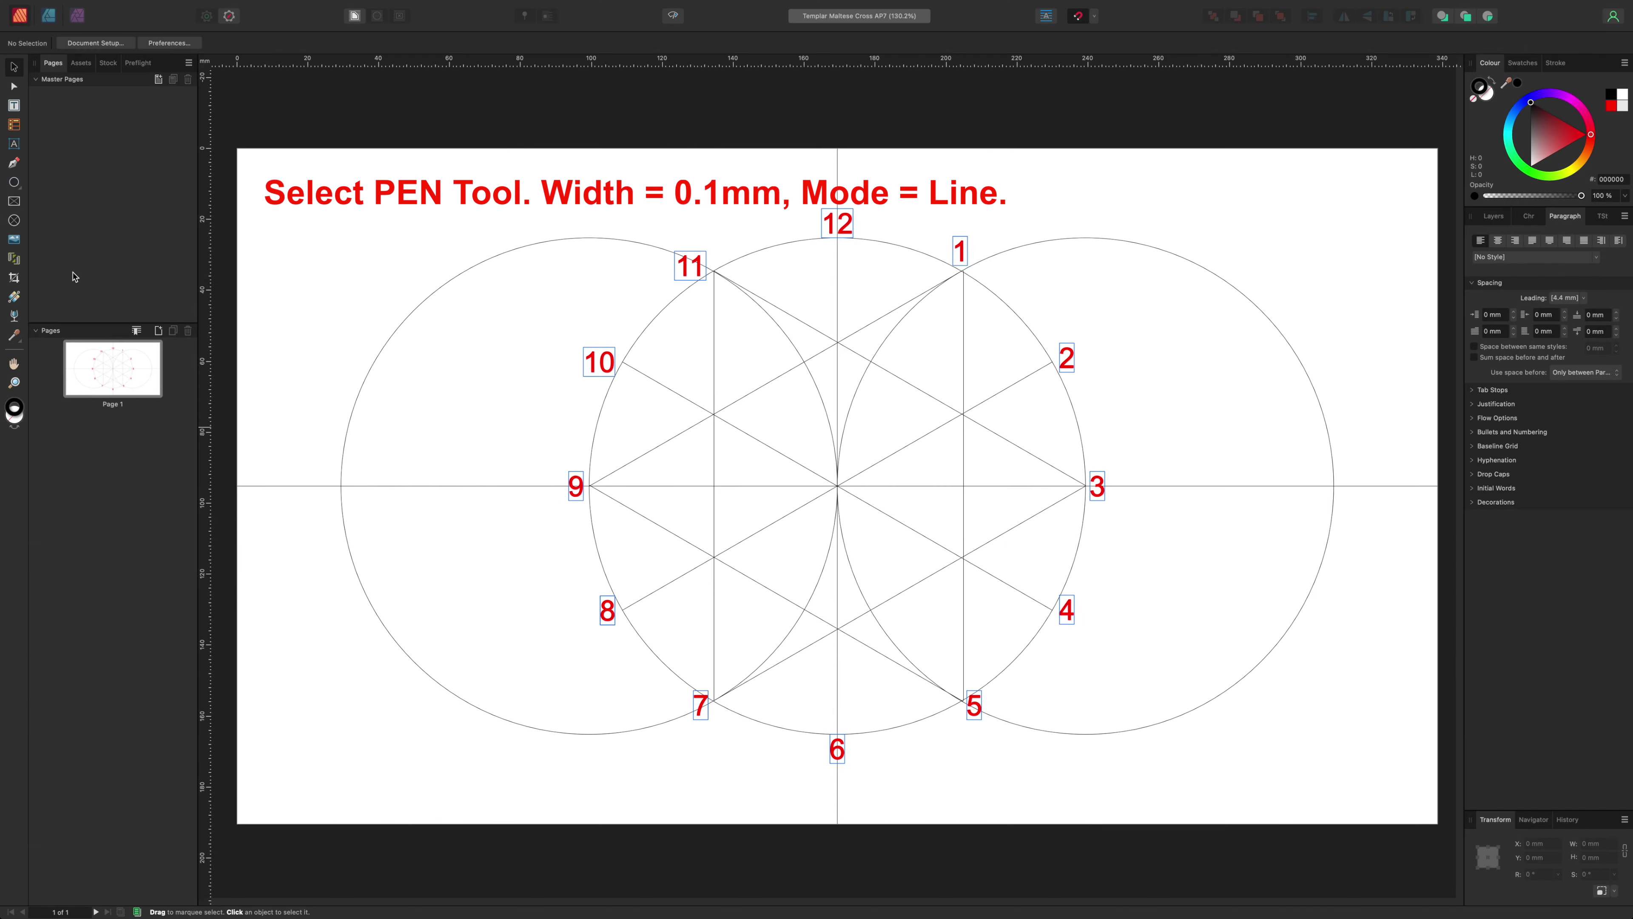
Step: Draw a straight-line pen triangle through points 12, 4 and 8, closing back at 12
click(13, 164)
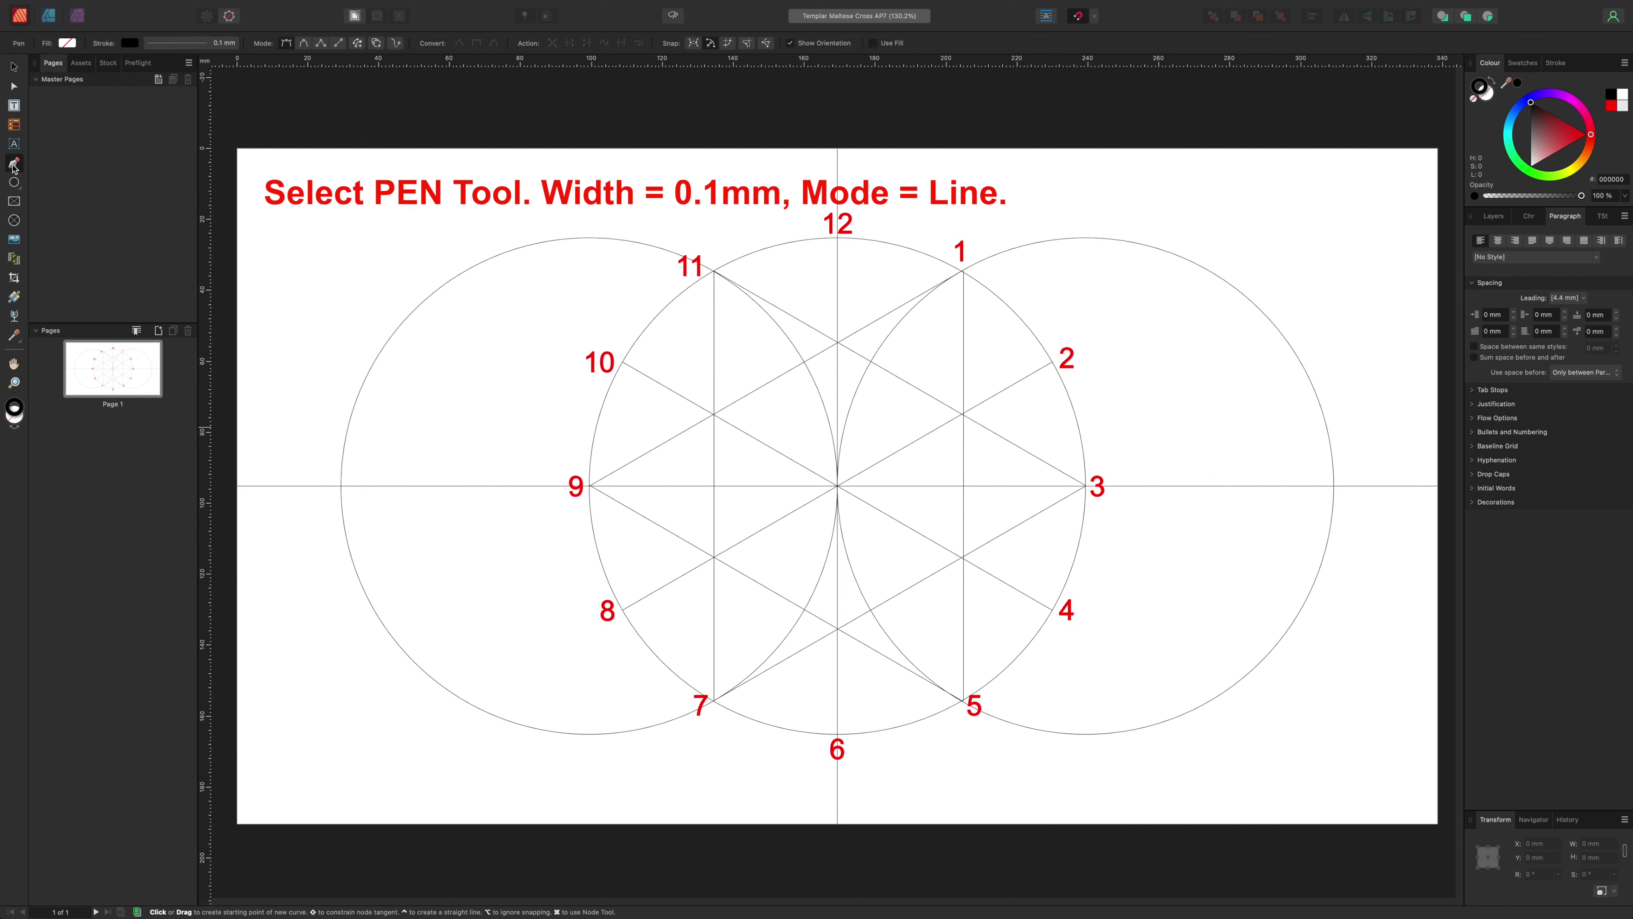
click(340, 43)
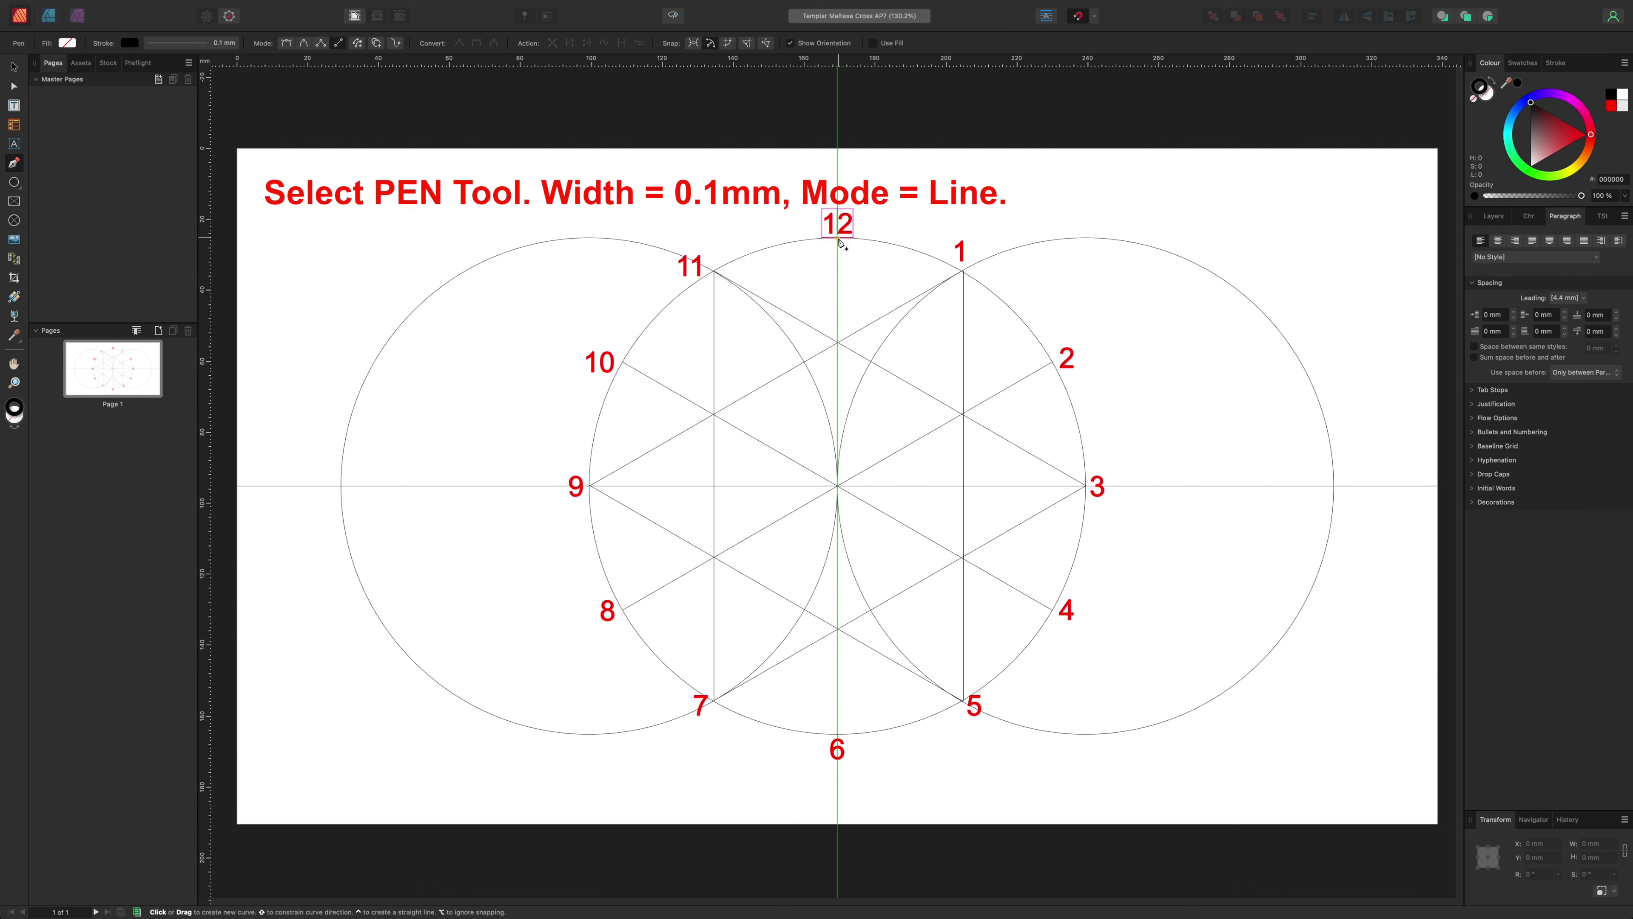
click(838, 239)
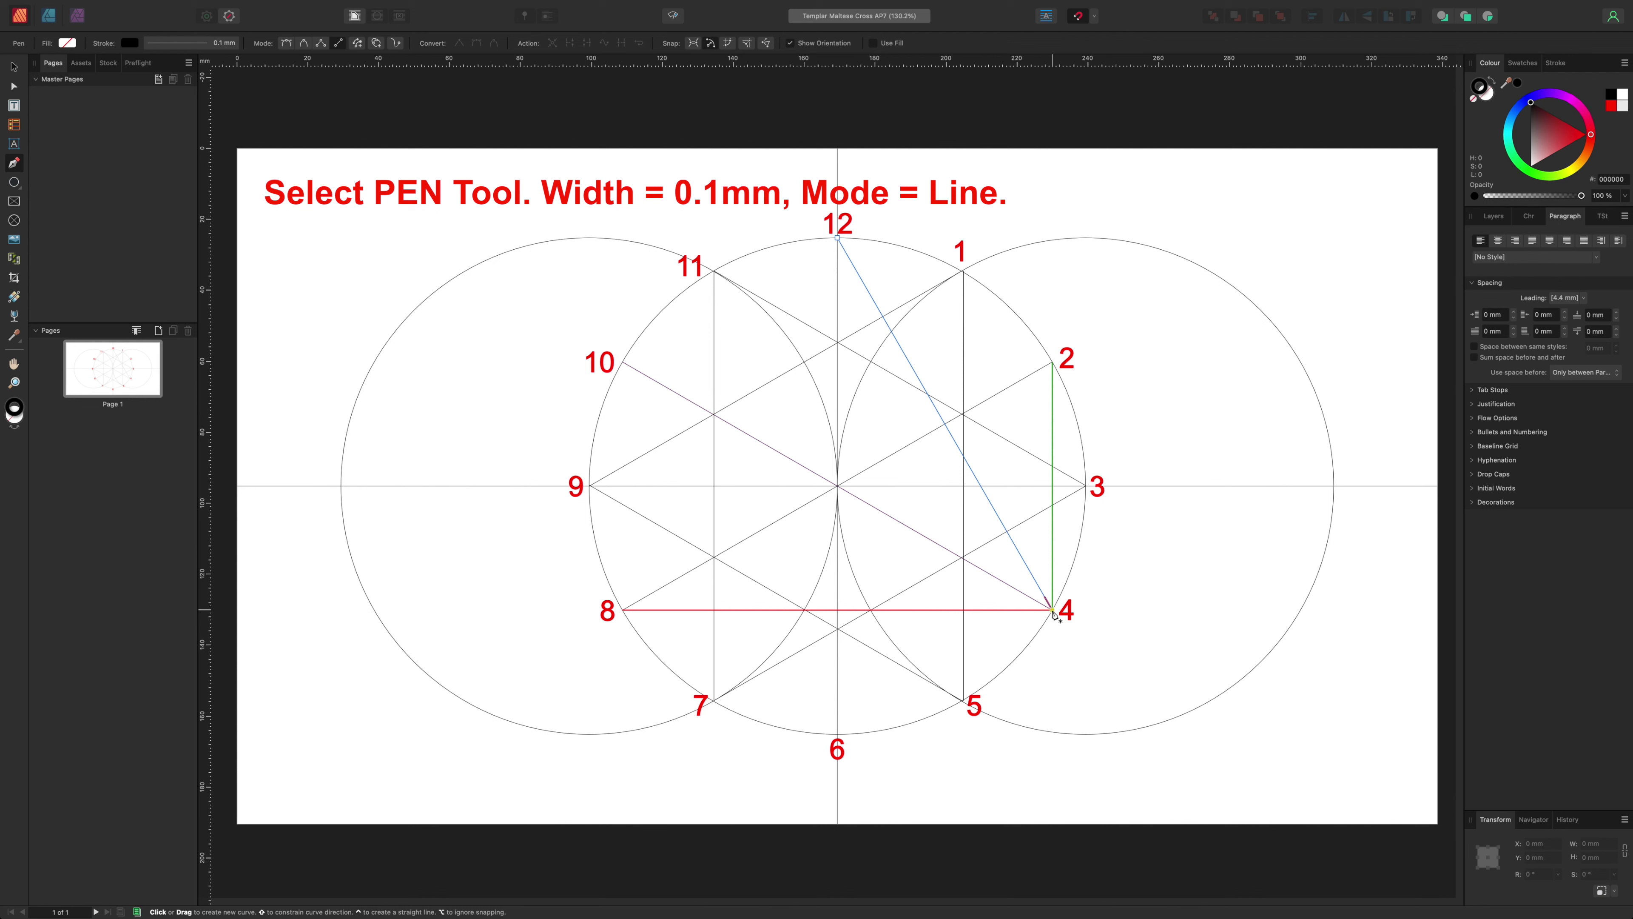
click(1053, 610)
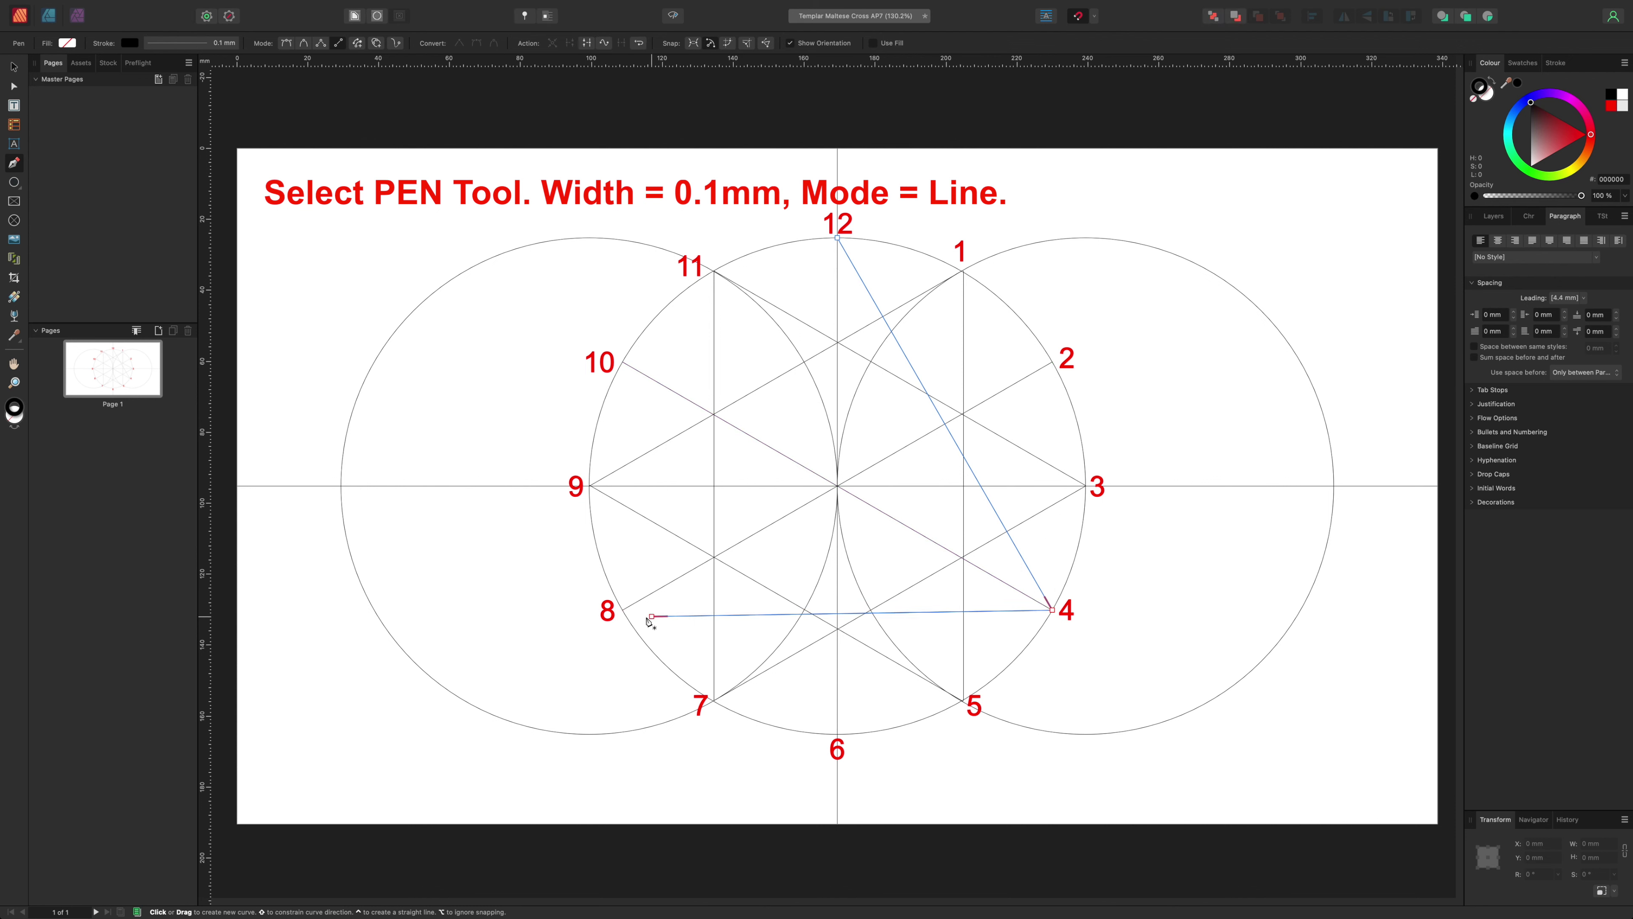
click(622, 611)
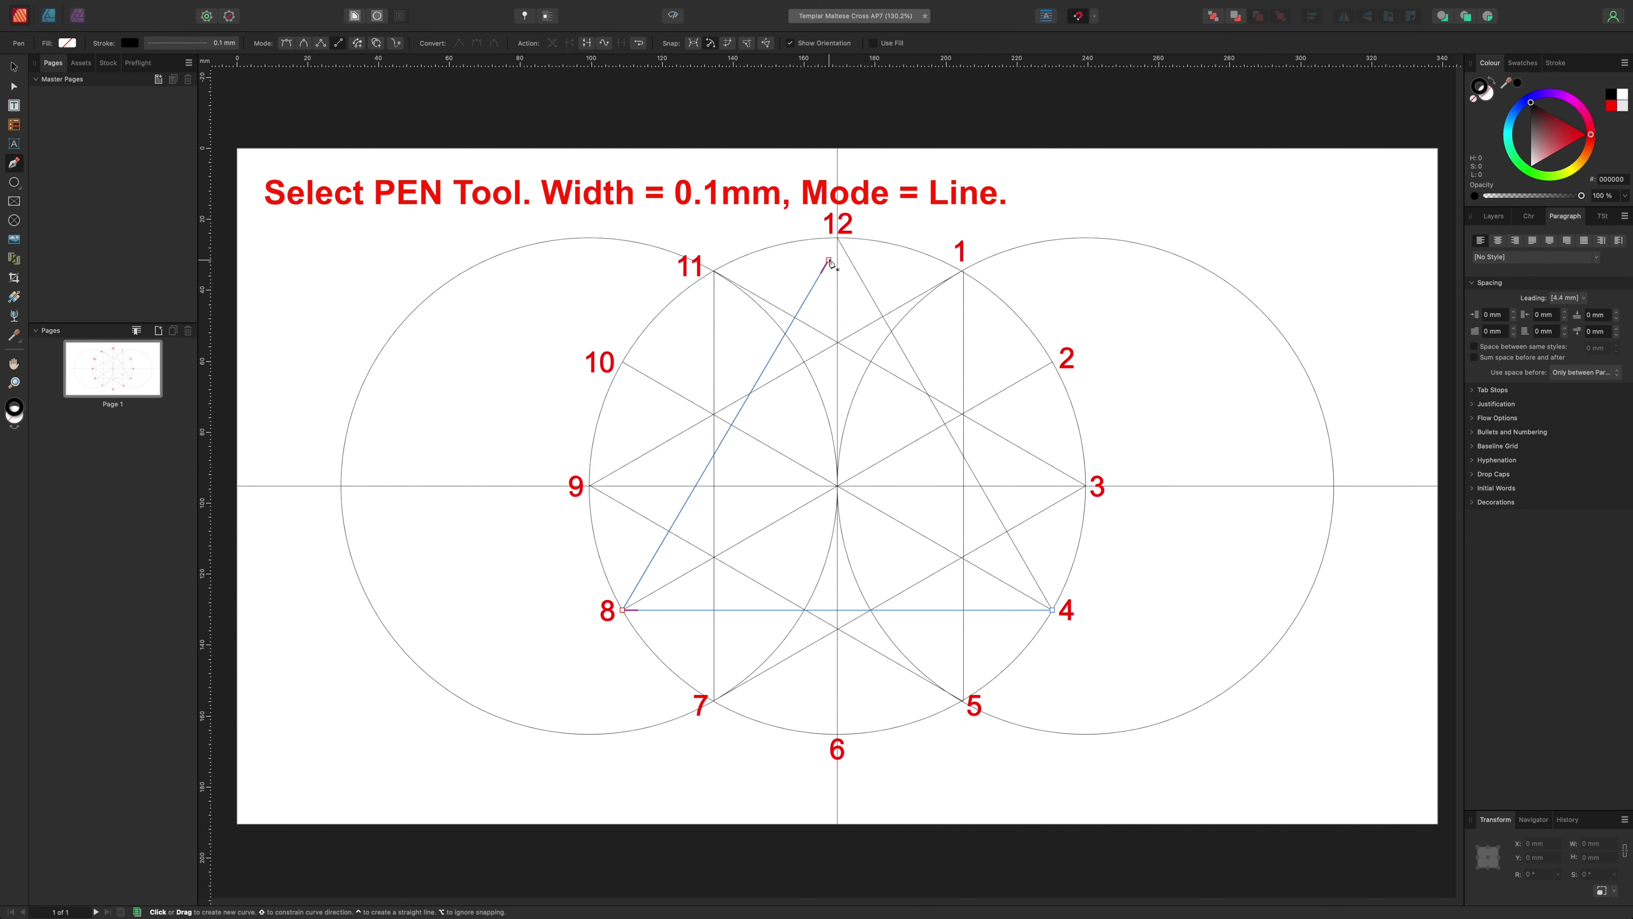
click(837, 239)
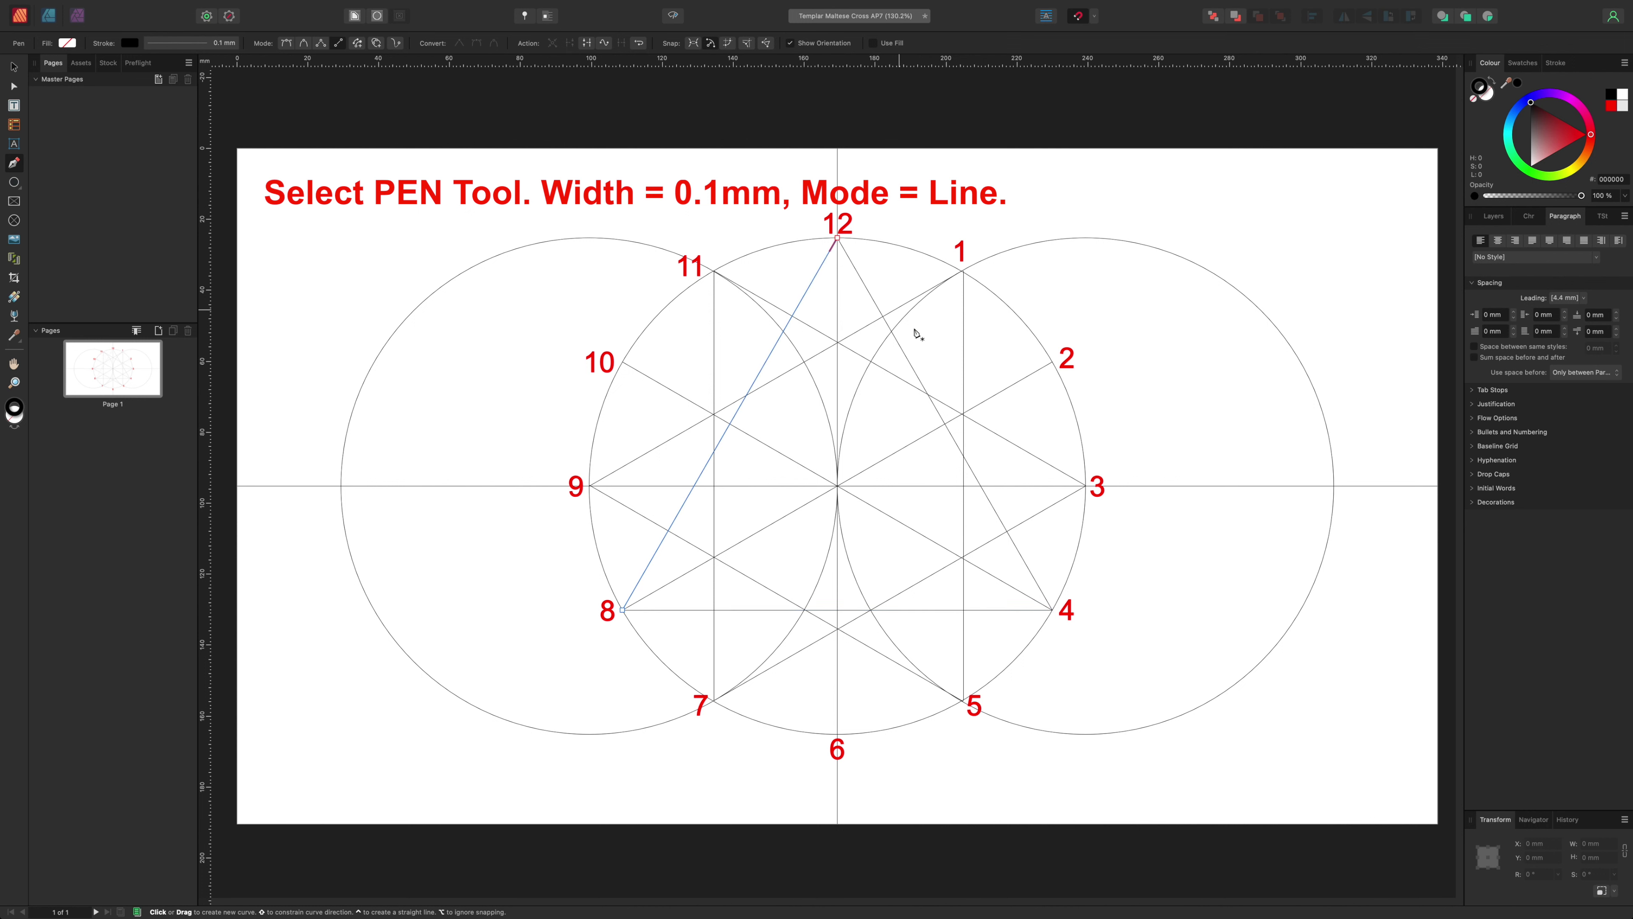
Step: Draw a closed triangle through points 2, 6 and 10, then deselect it
click(1052, 362)
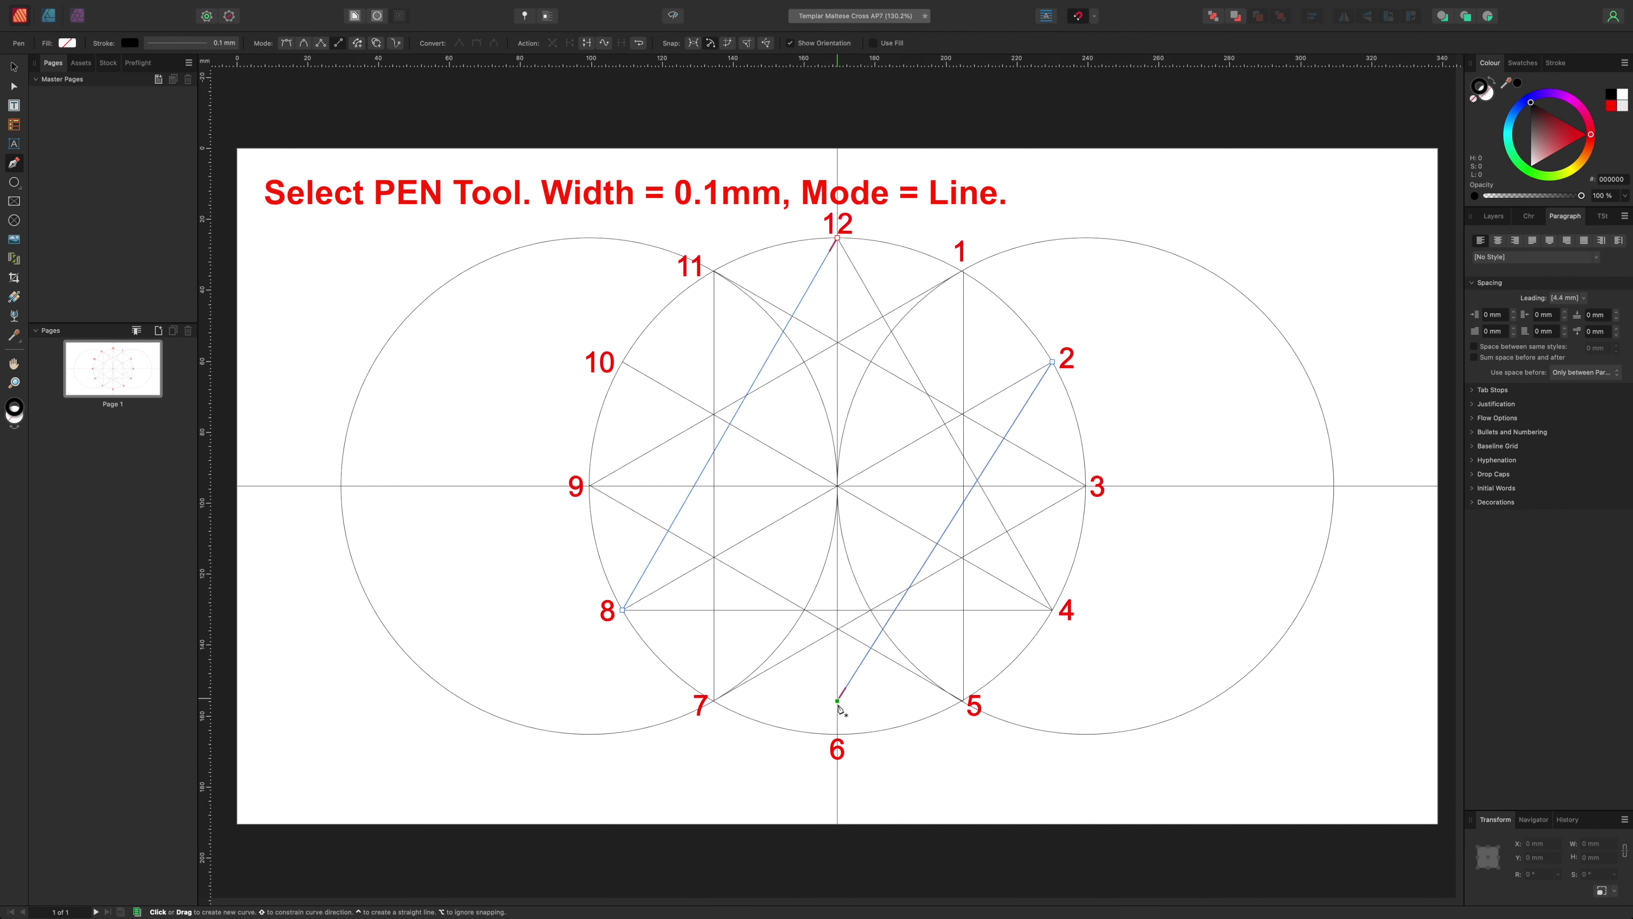
click(837, 734)
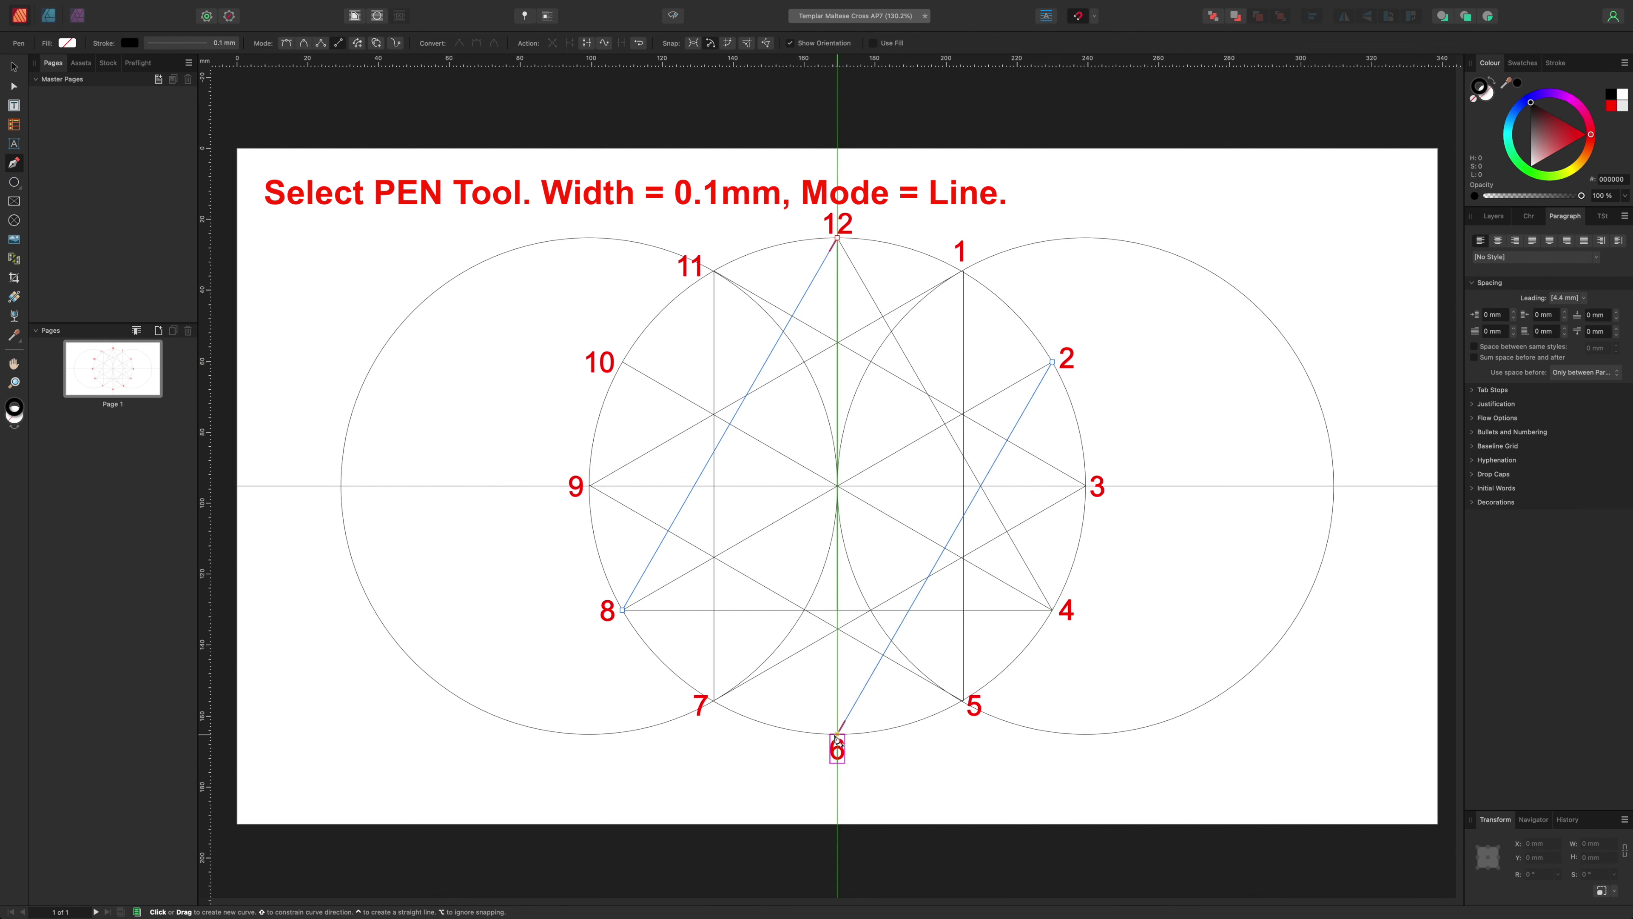
click(837, 735)
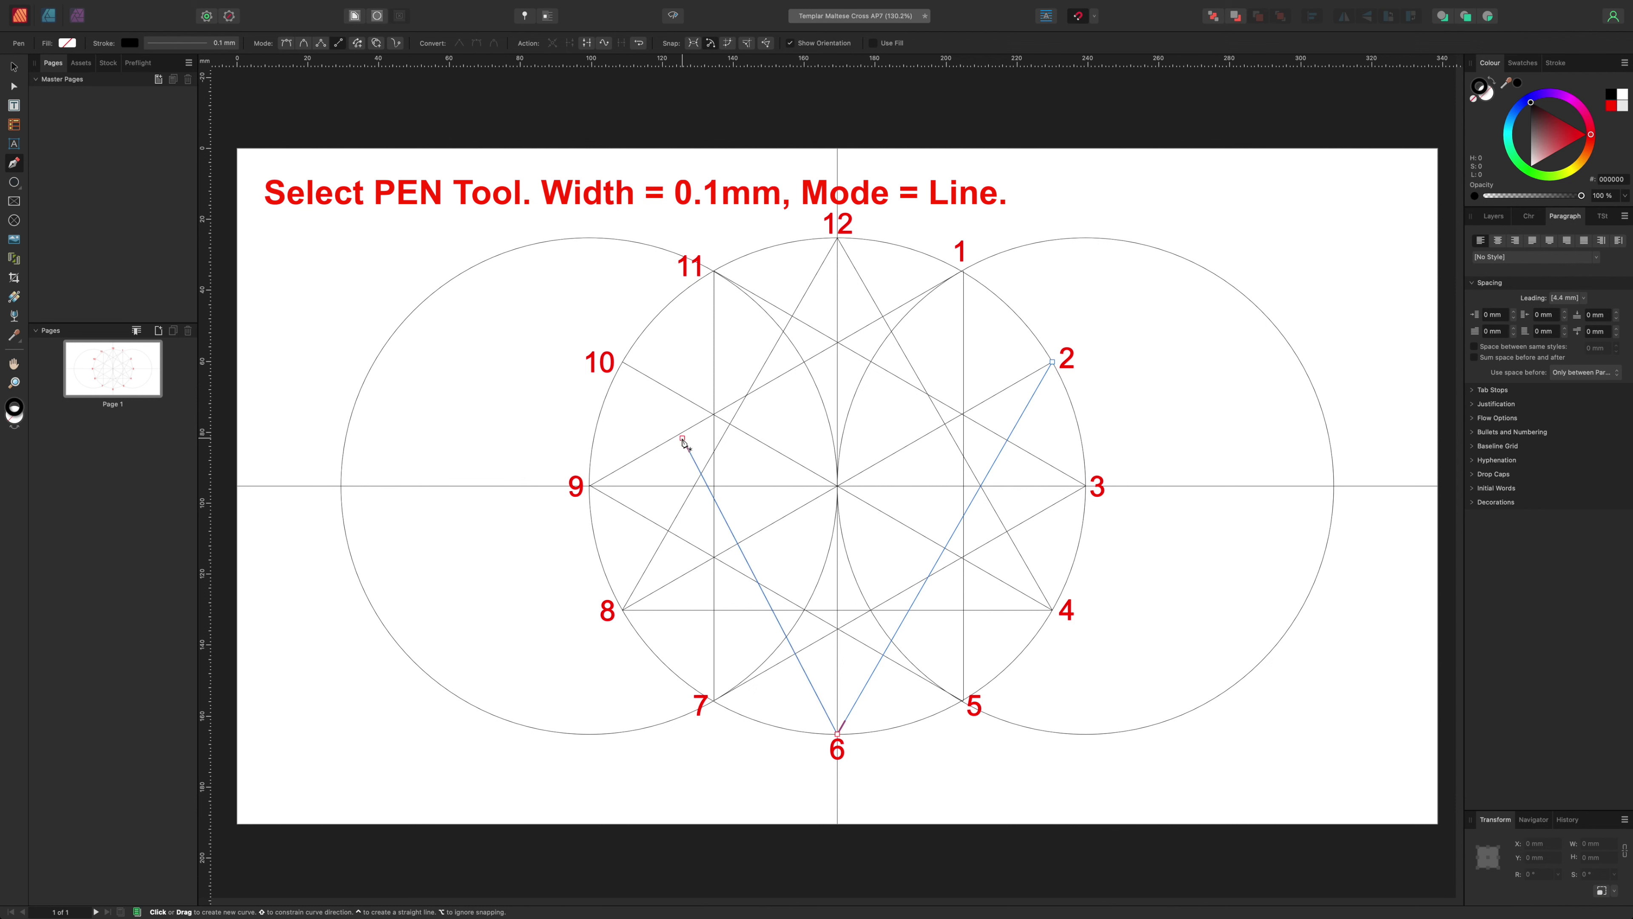
click(623, 363)
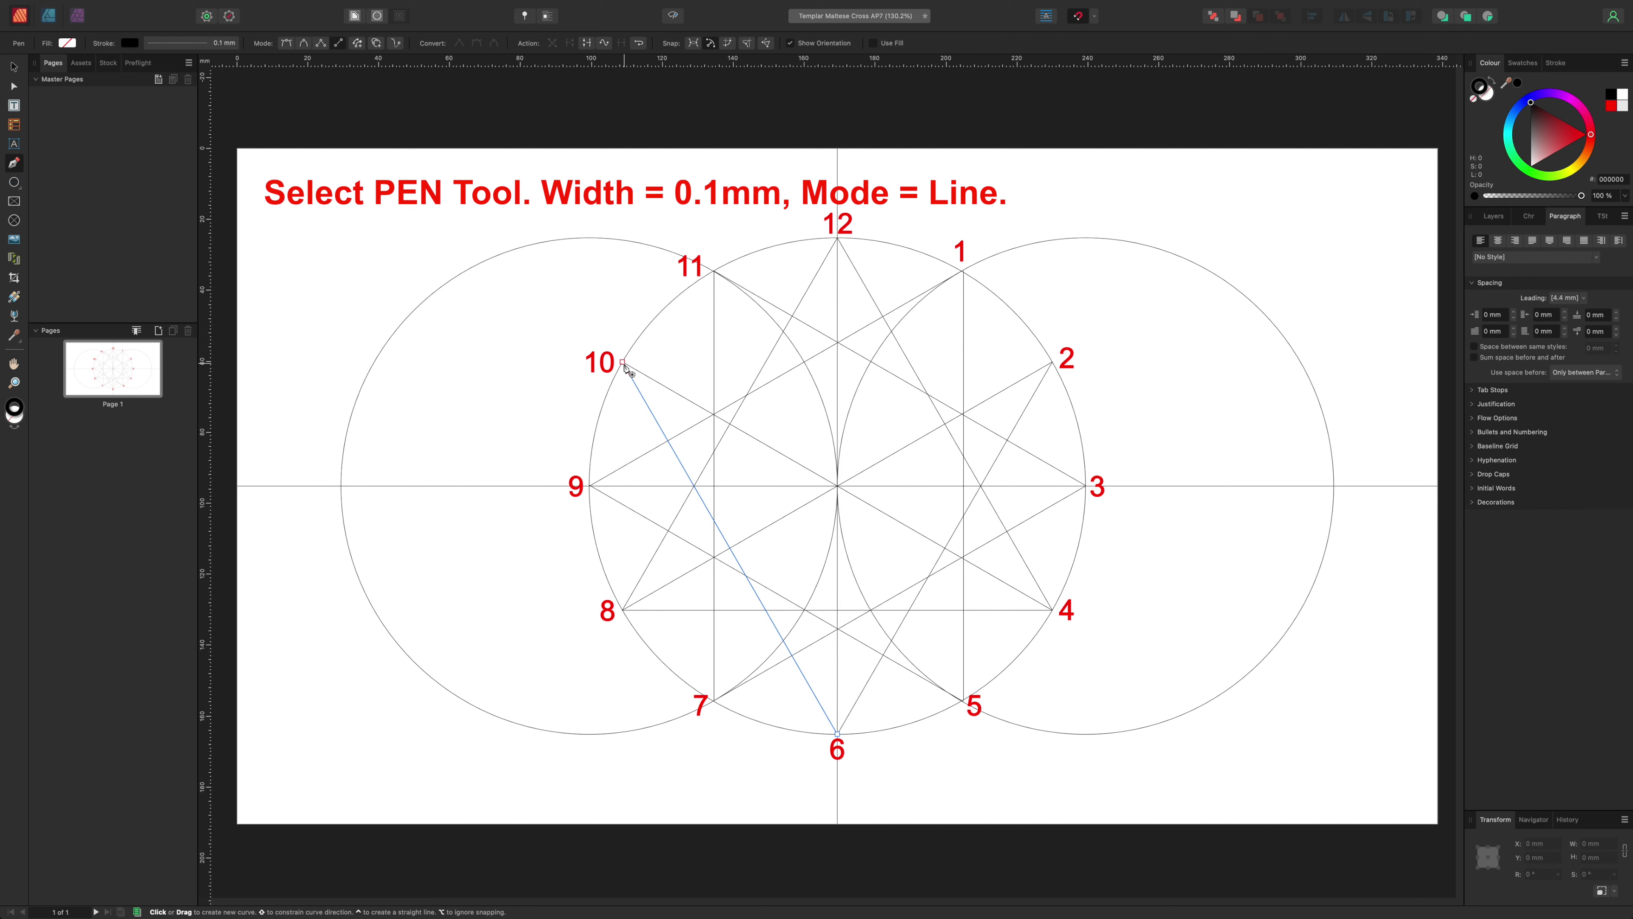
click(1048, 364)
click(14, 67)
click(234, 105)
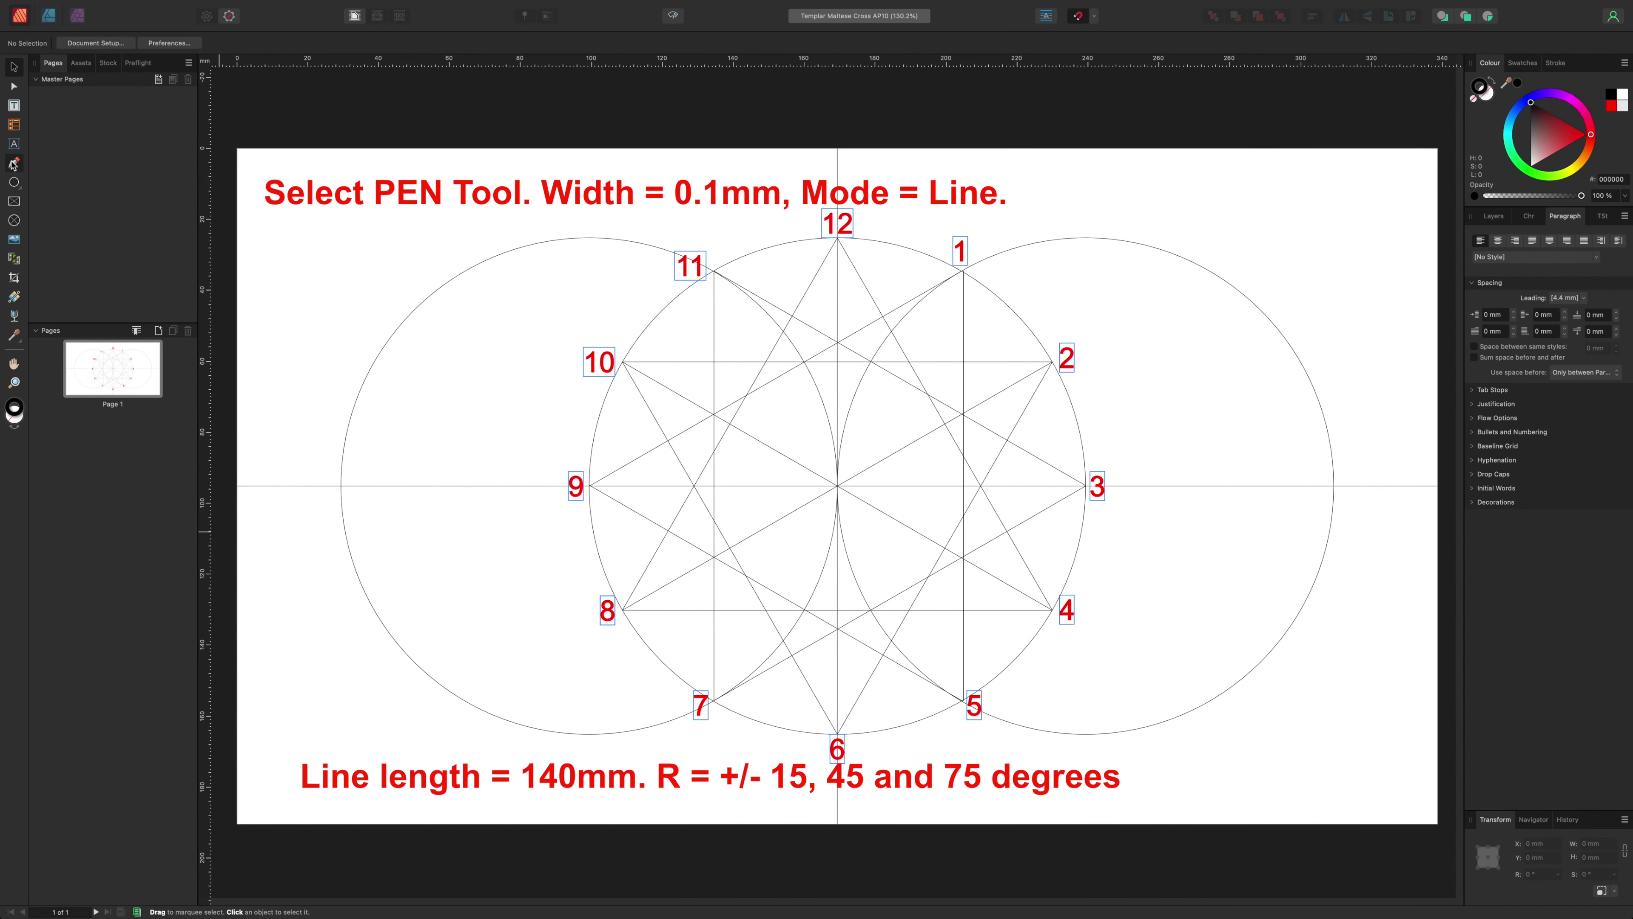
Step: Draw a long horizontal straight pen line above the construction and select it
click(12, 165)
click(339, 42)
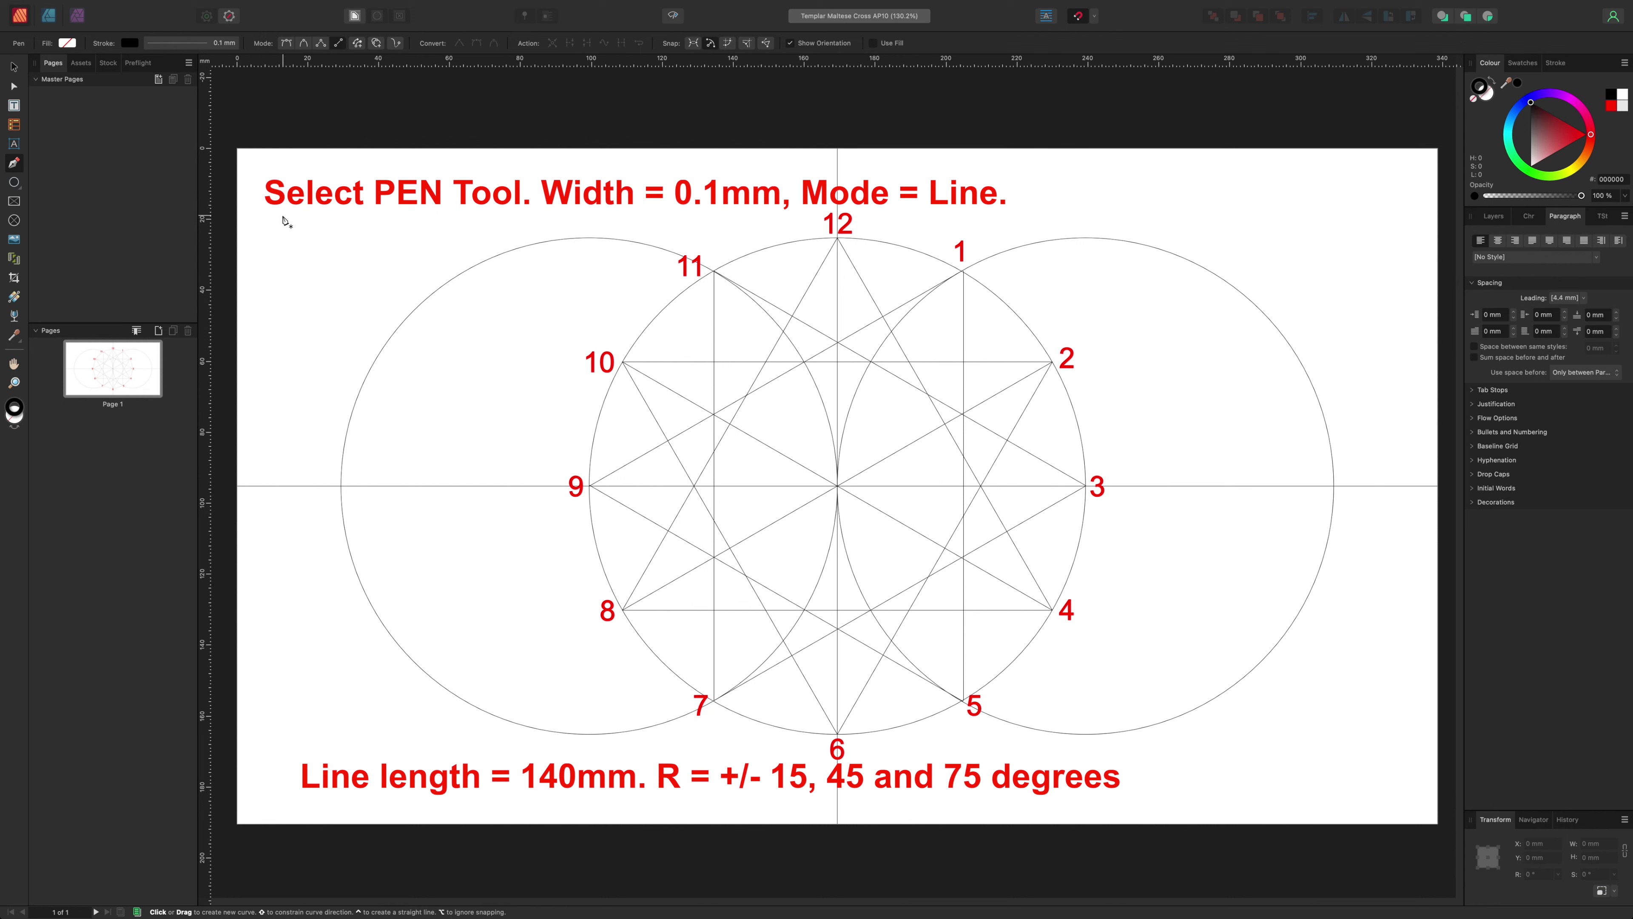
drag(283, 215, 772, 215)
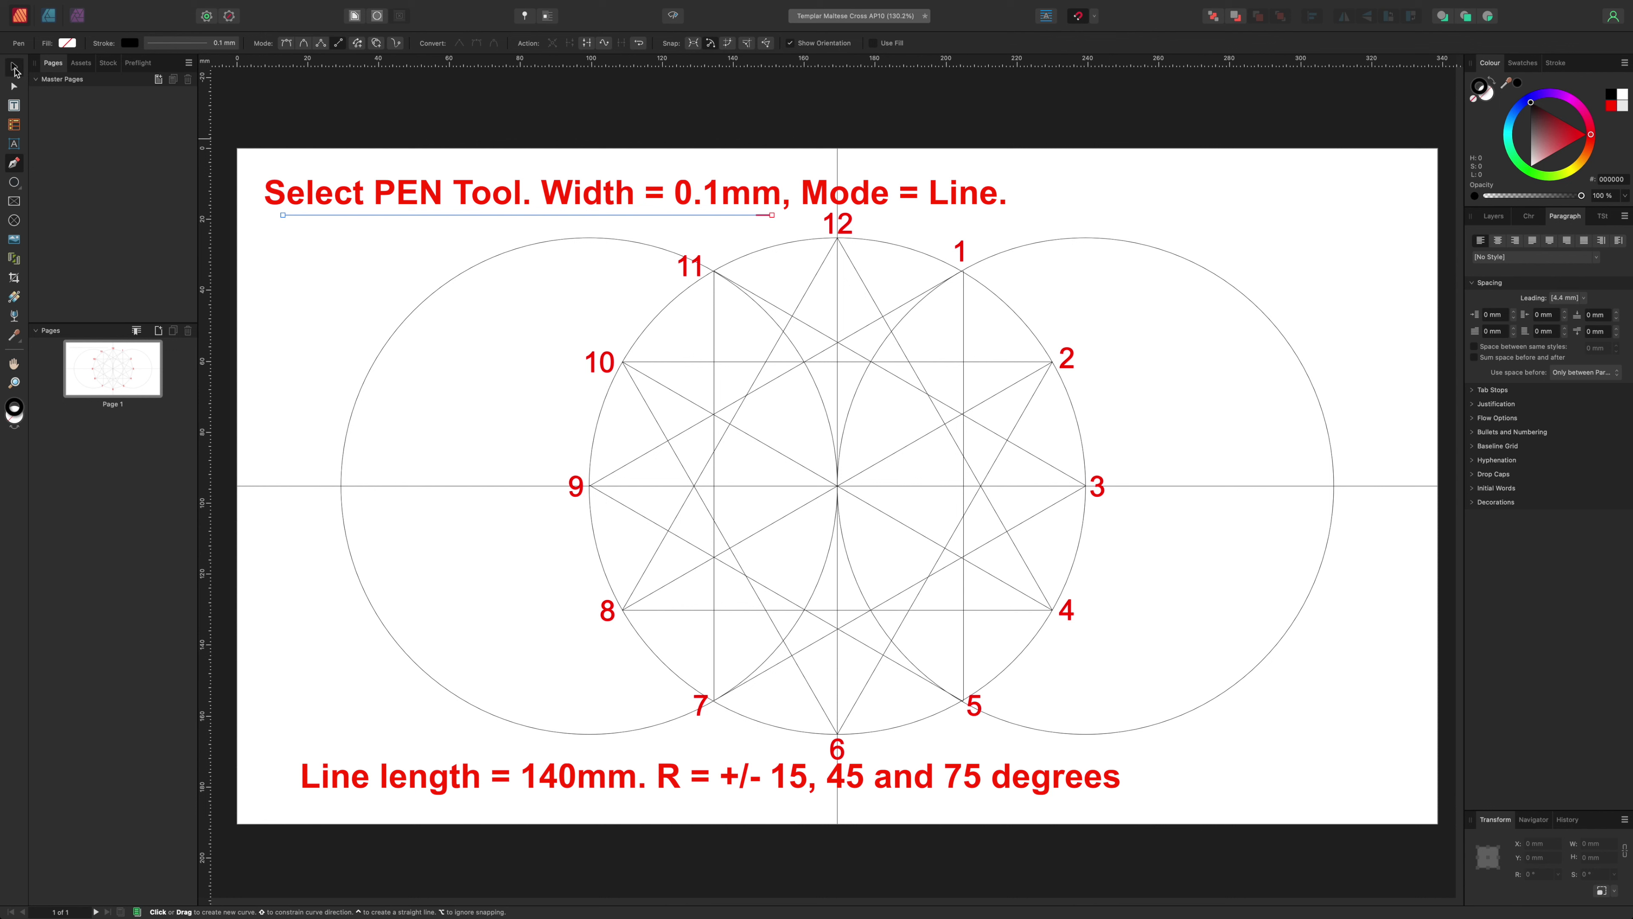
click(14, 66)
Step: Make the line 140 mm long at 15° and snap it through the circle centre
click(1593, 874)
text(140)
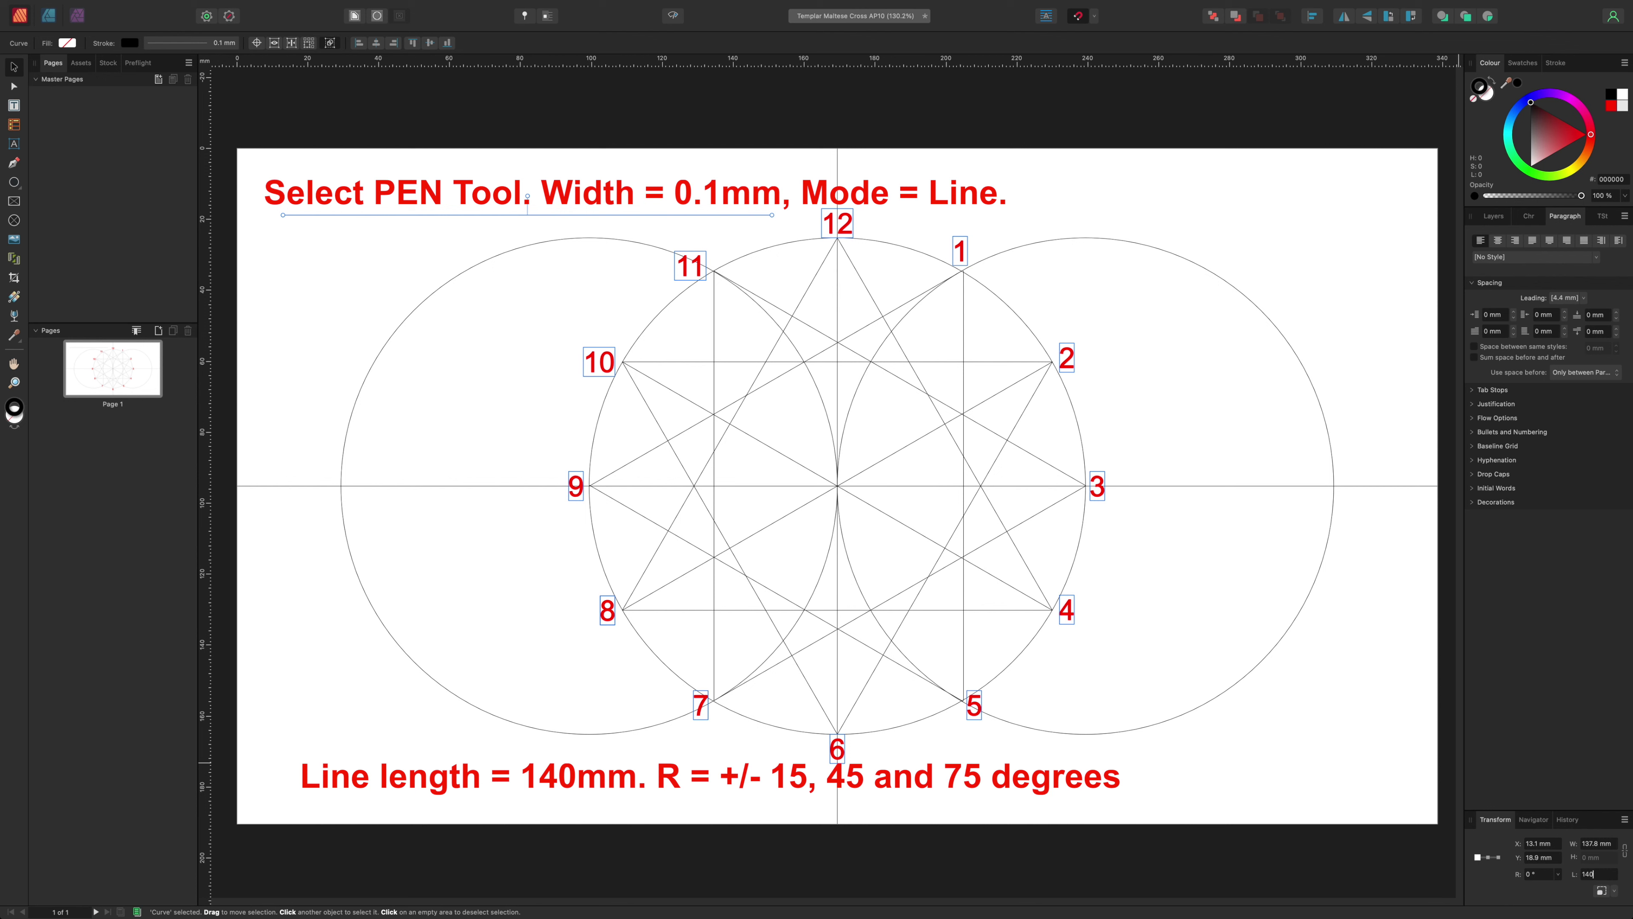
key(Return)
click(1530, 875)
text(15)
key(Return)
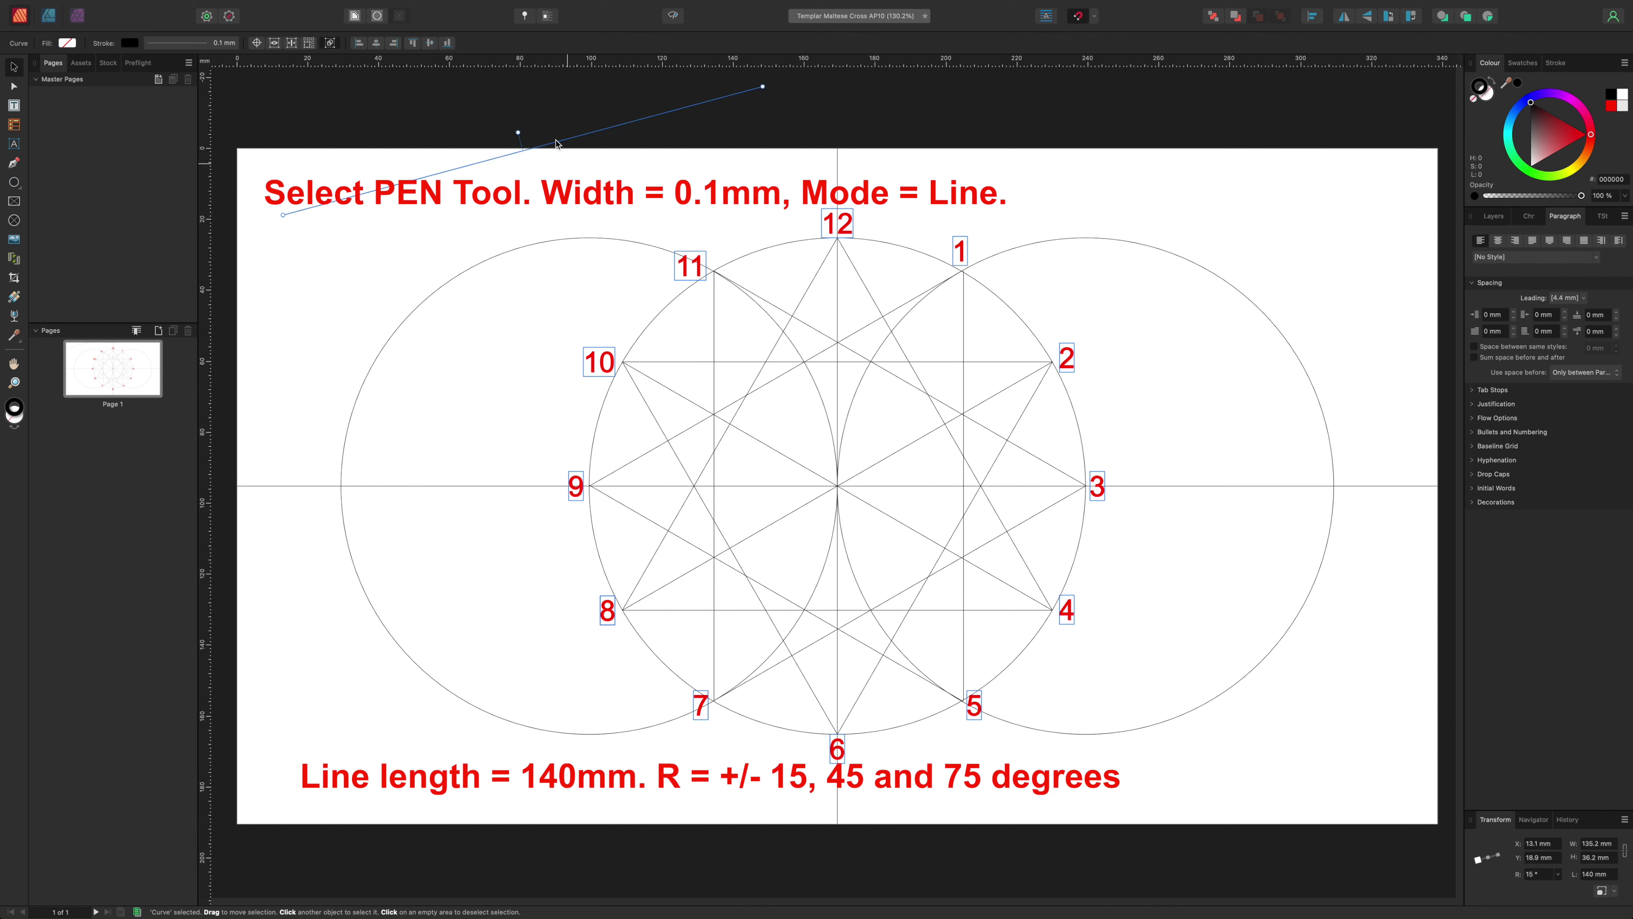
drag(502, 159, 819, 494)
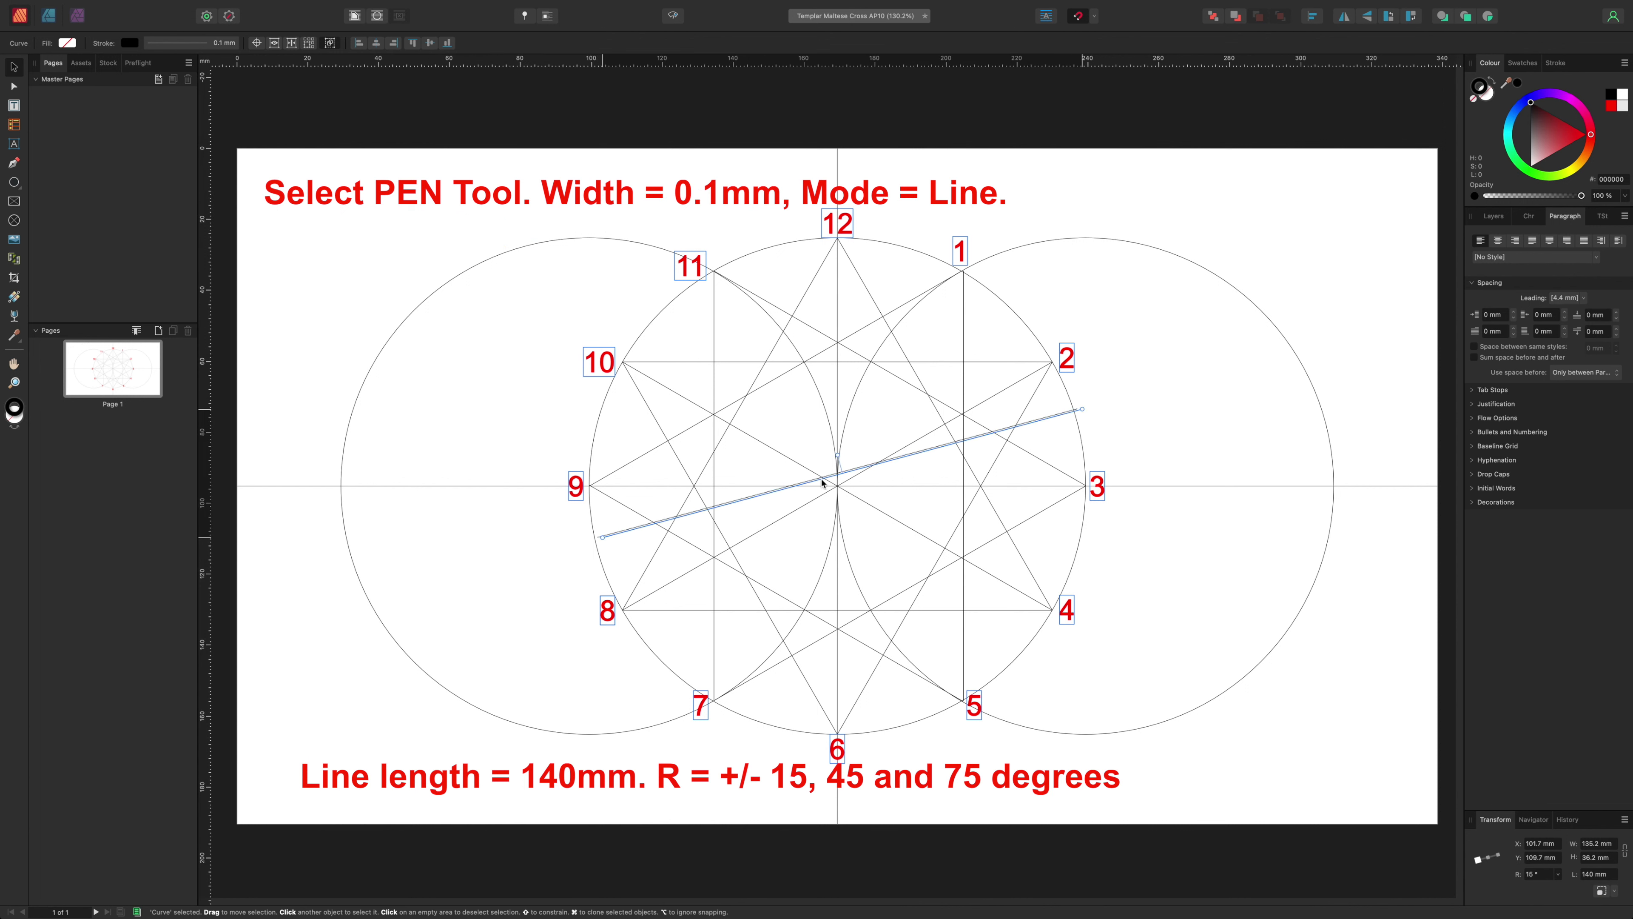
drag(819, 495, 818, 495)
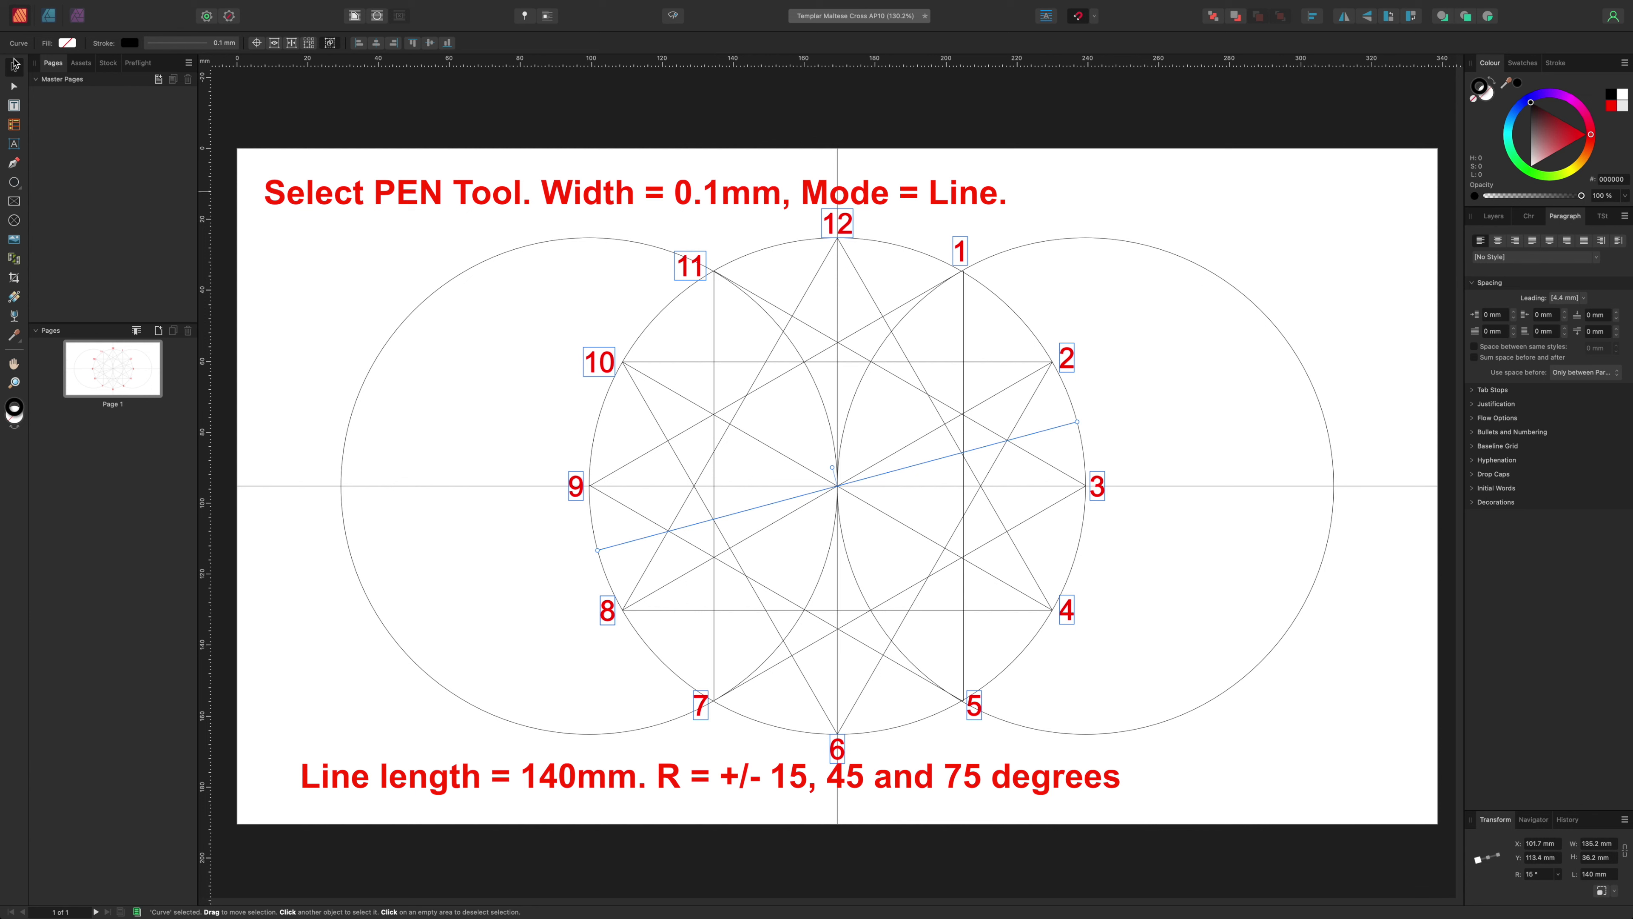
click(288, 106)
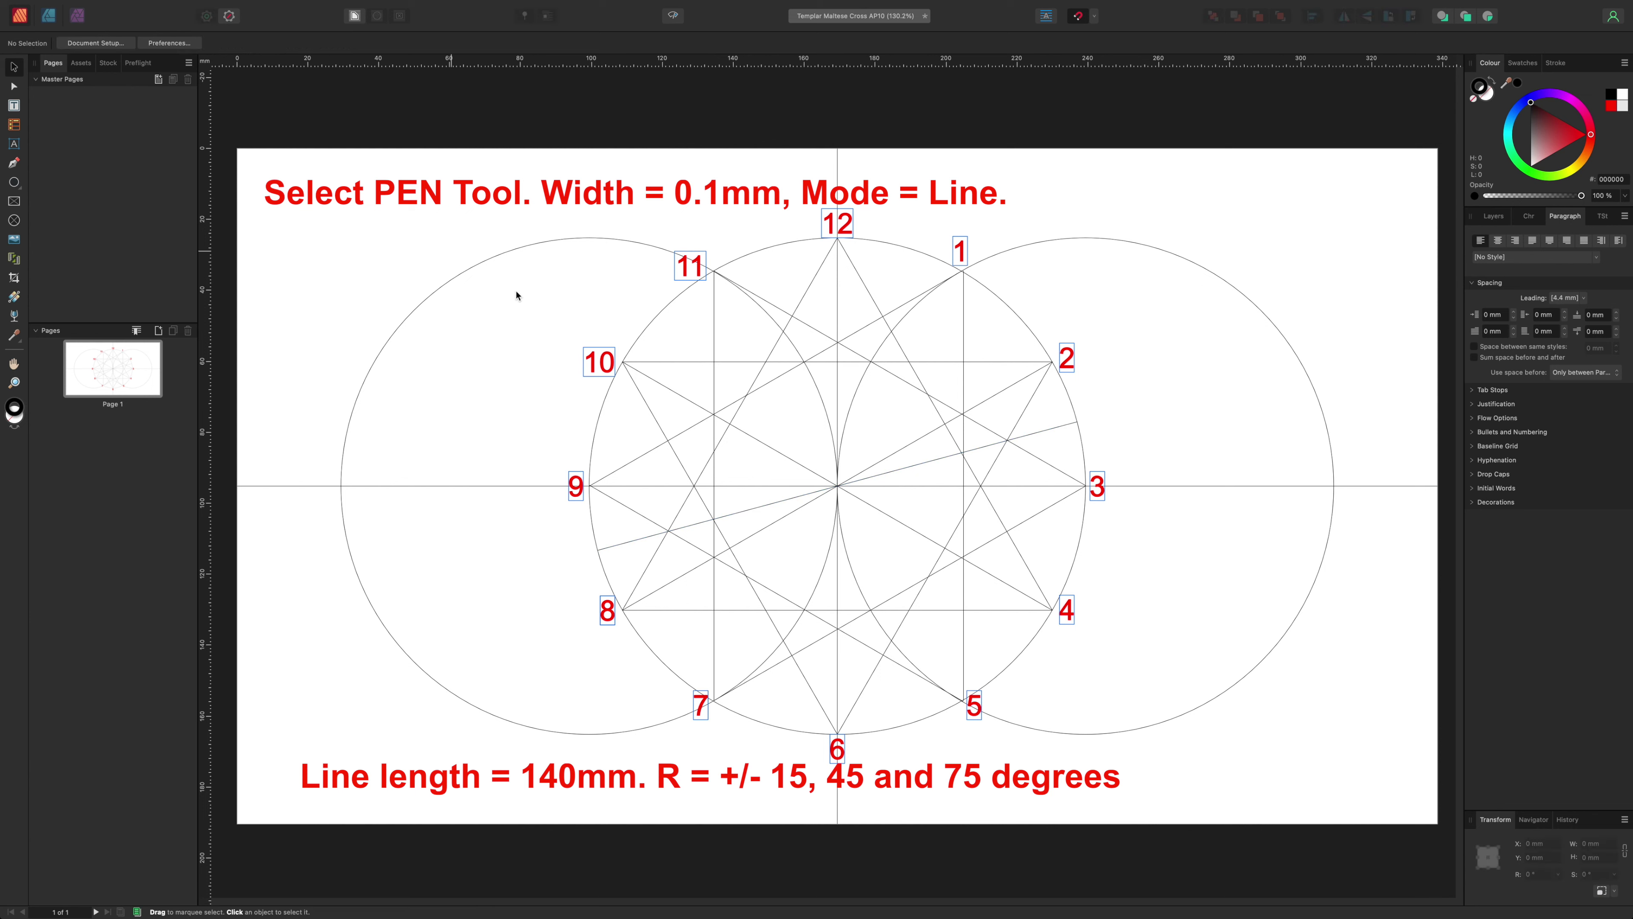
Step: Copy and paste the 15° line, rotate the copy to 45°, and centre it
click(744, 513)
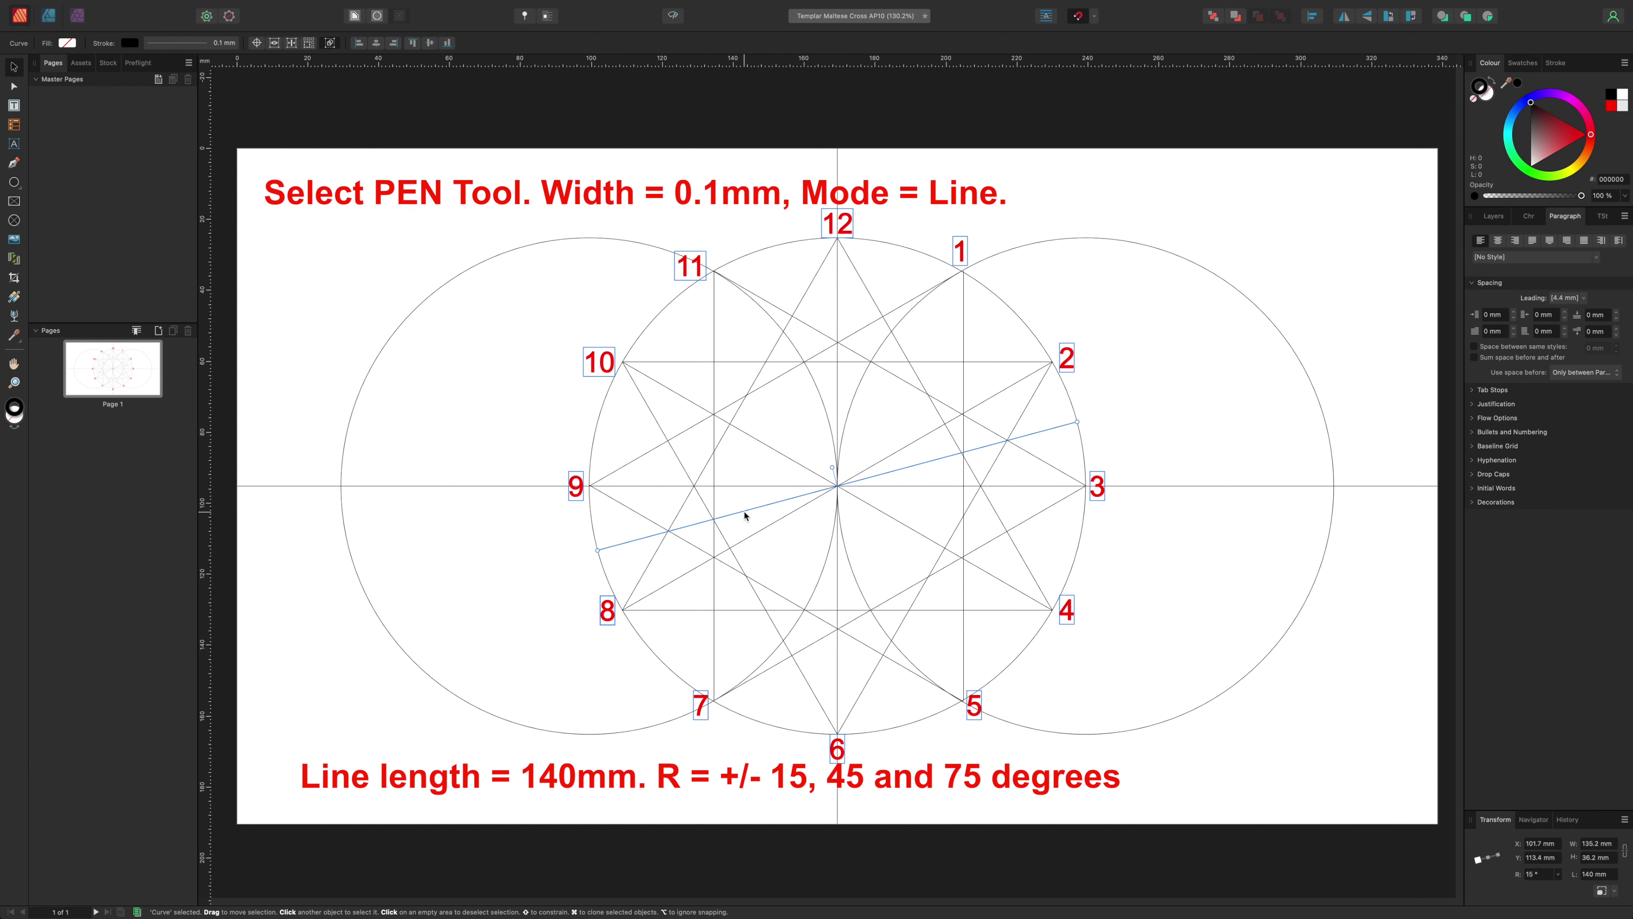
right_click(745, 510)
click(775, 532)
right_click(741, 509)
click(773, 548)
drag(800, 486, 623, 335)
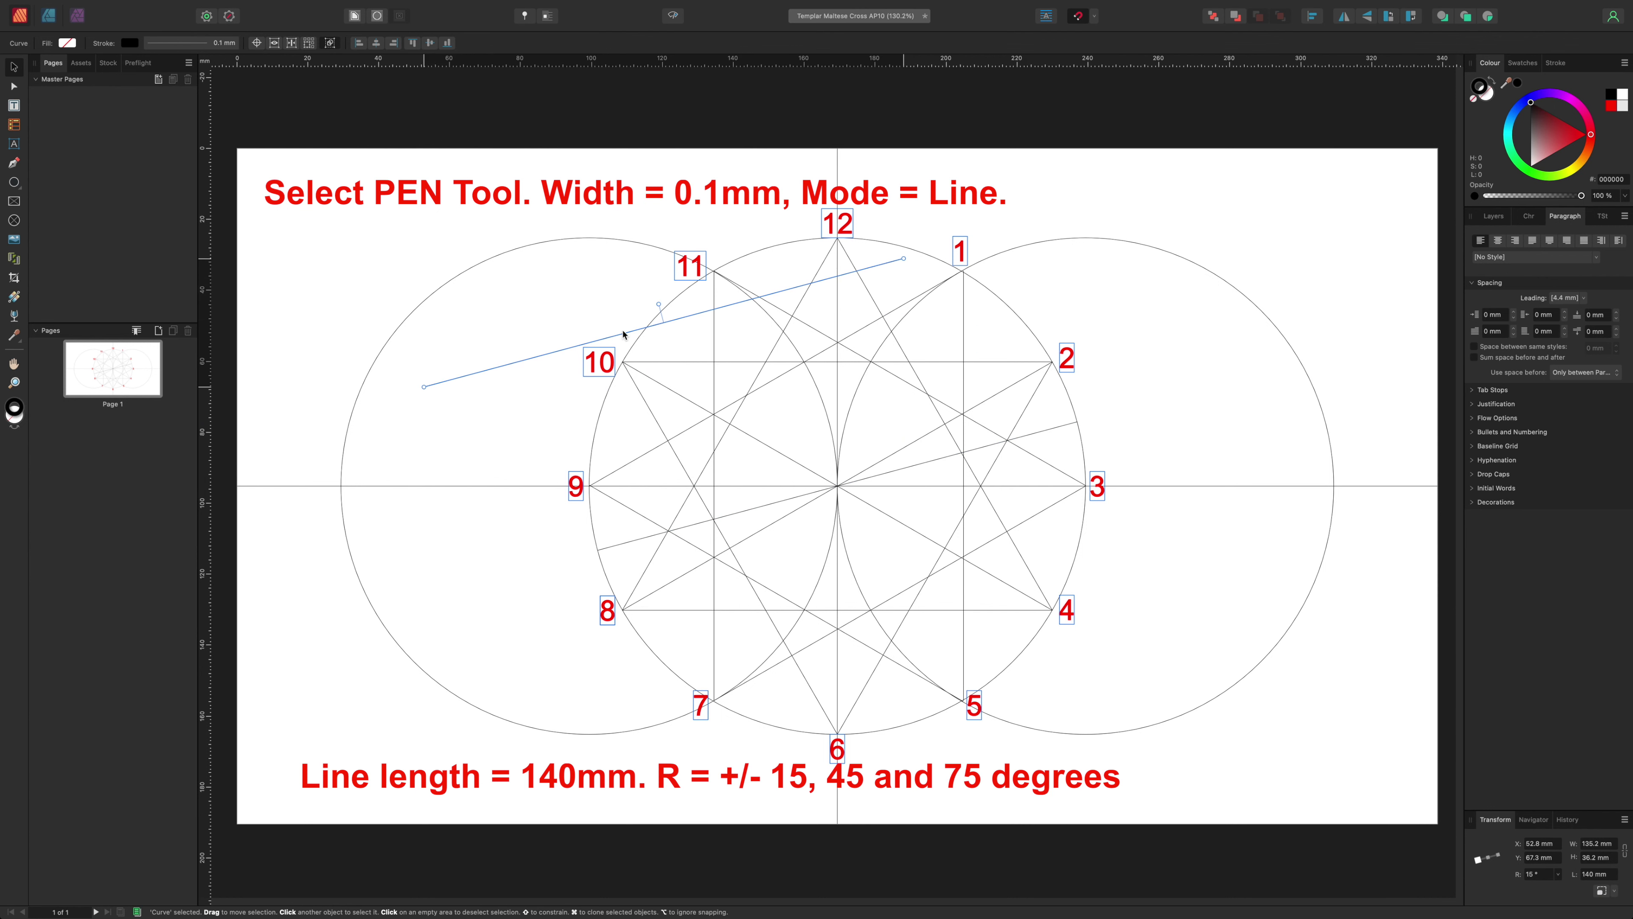
click(1537, 874)
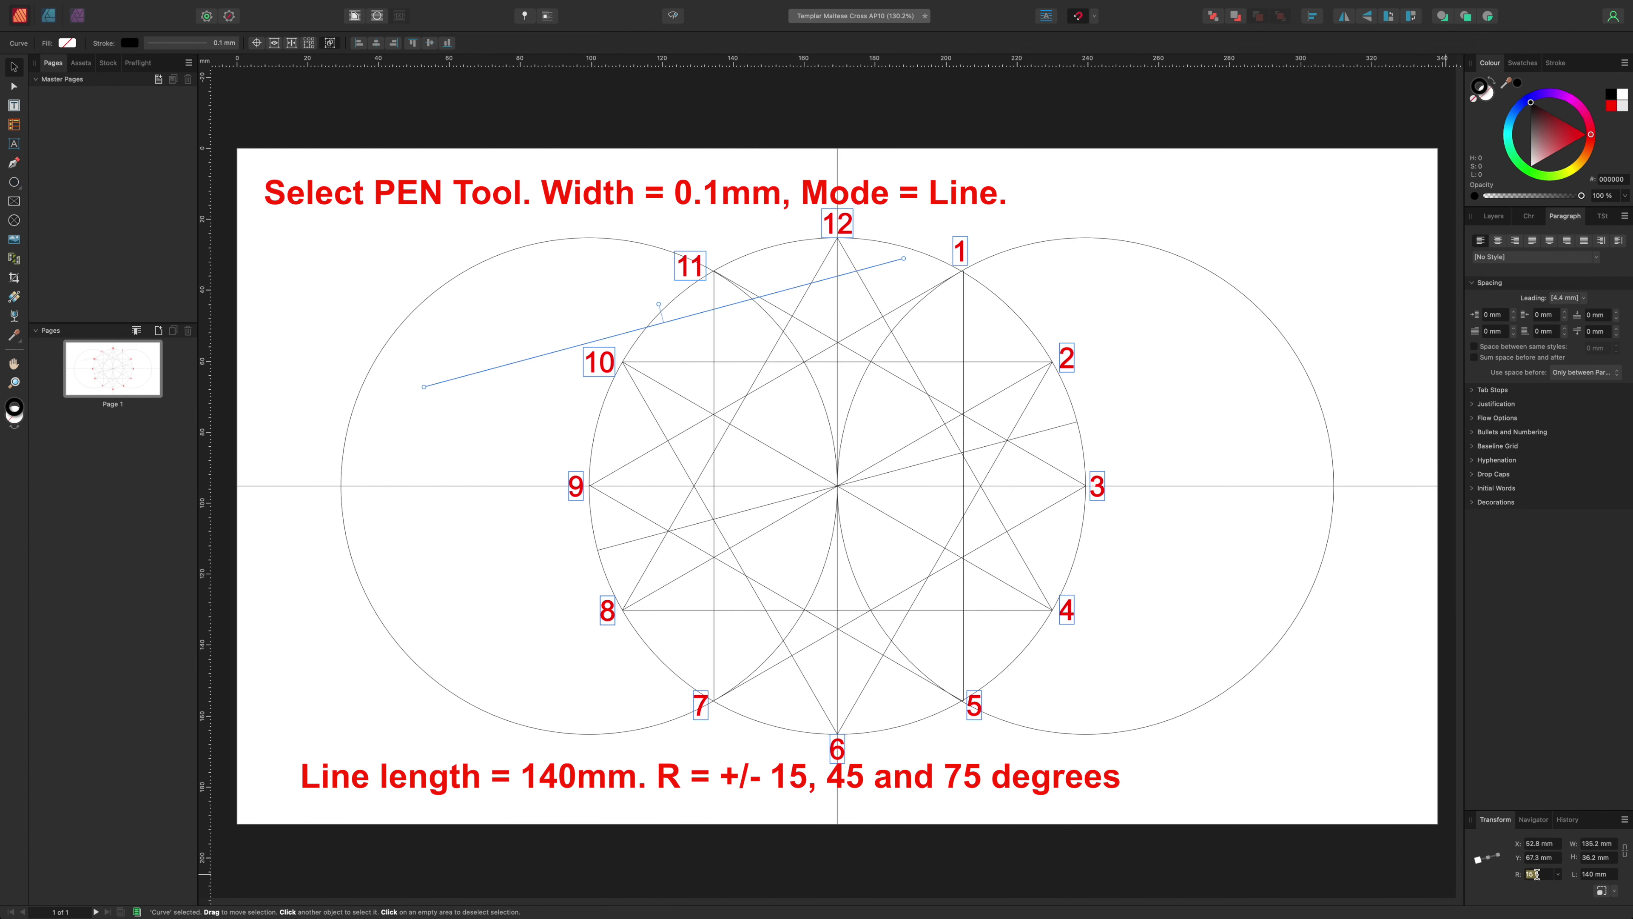
text(45)
key(Return)
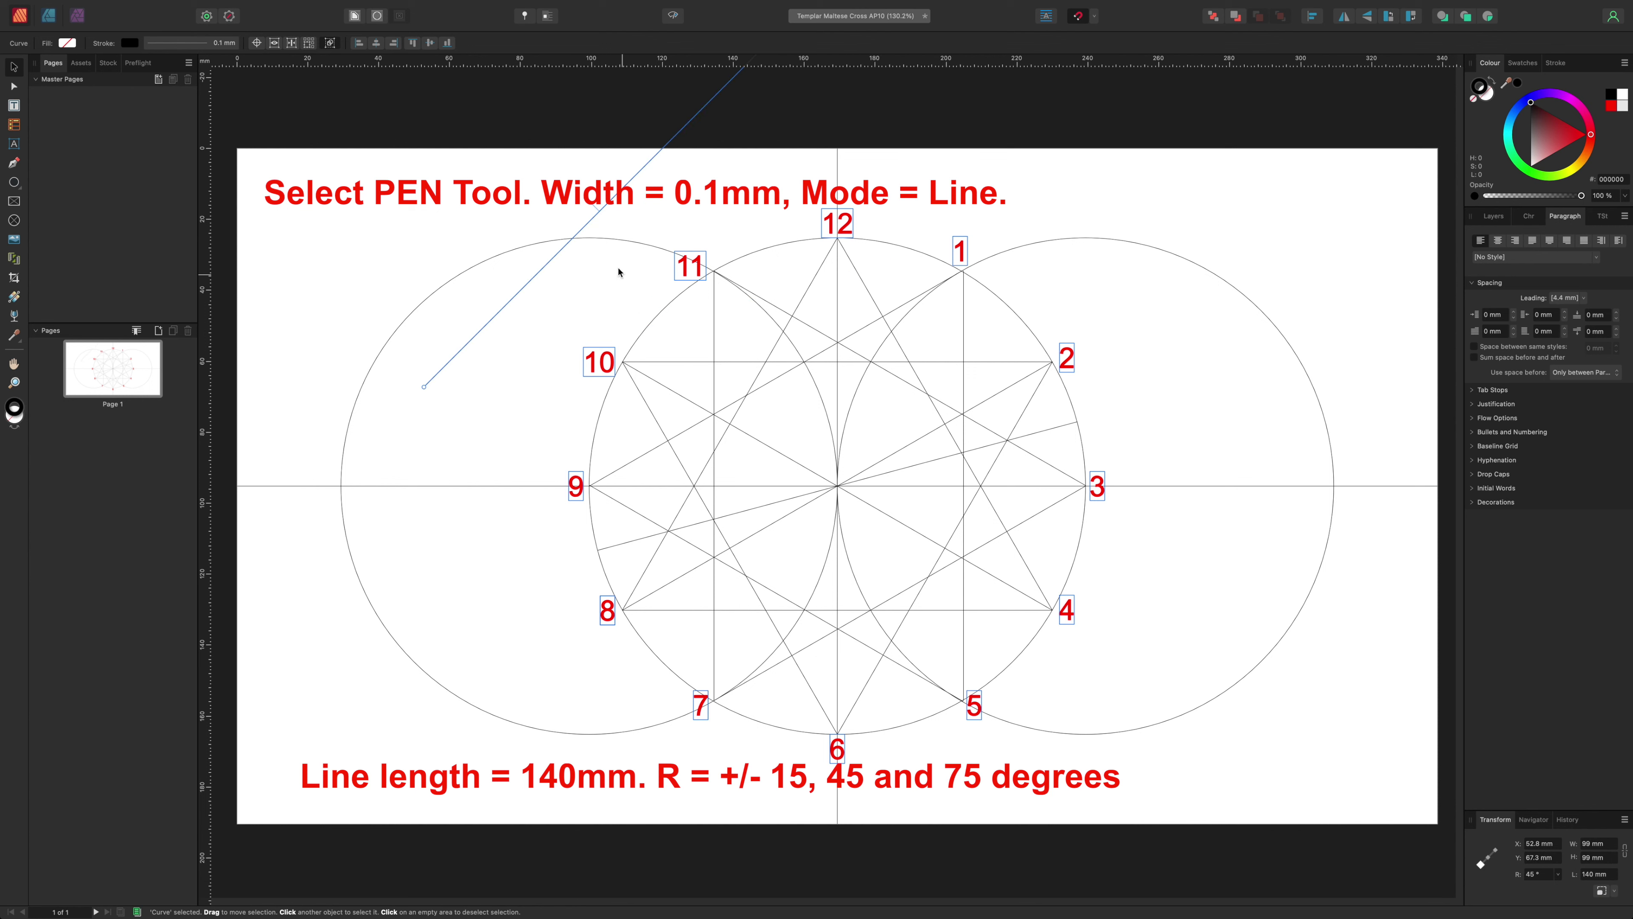
drag(579, 235, 816, 509)
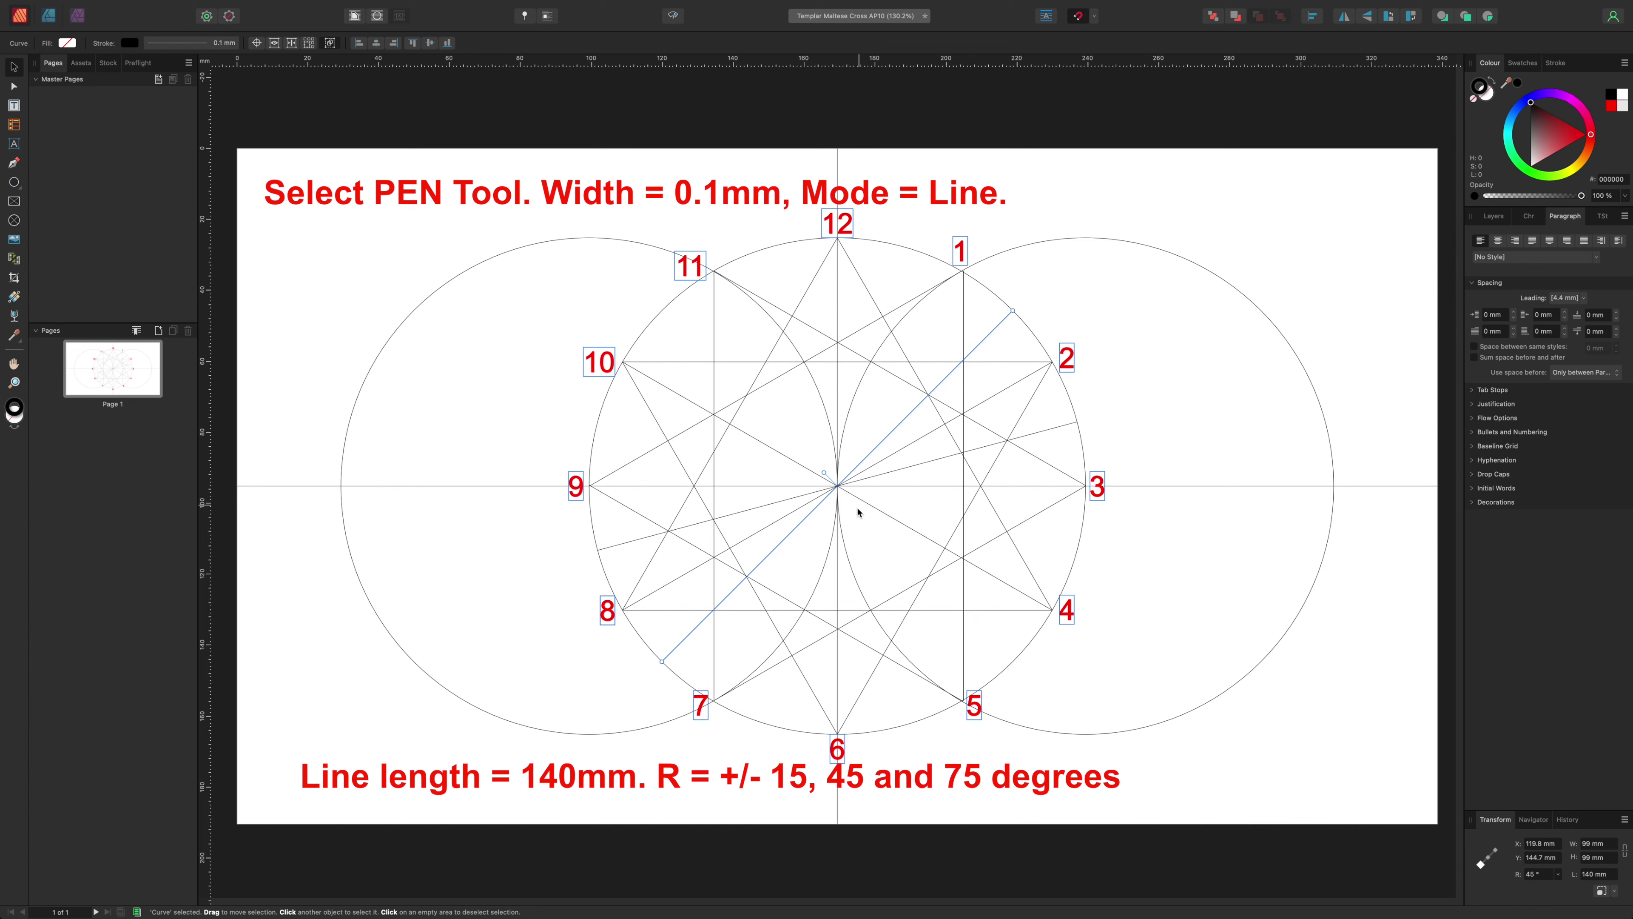
Step: Paste another copy, rotate it to 75°, and snap it onto the circle centre
right_click(772, 560)
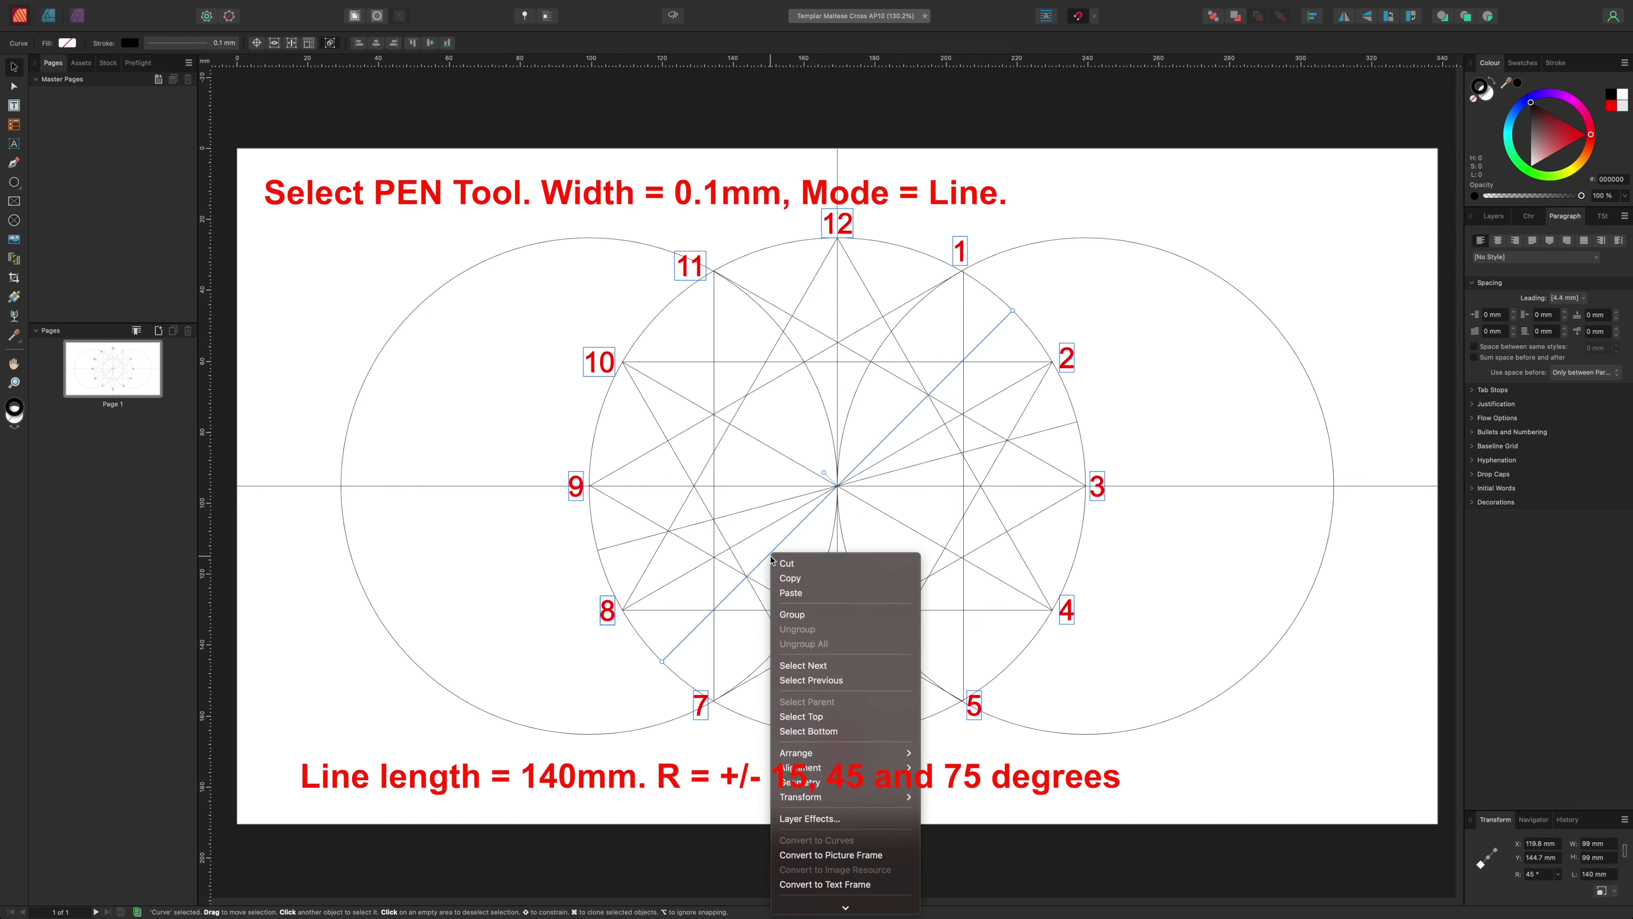
click(788, 592)
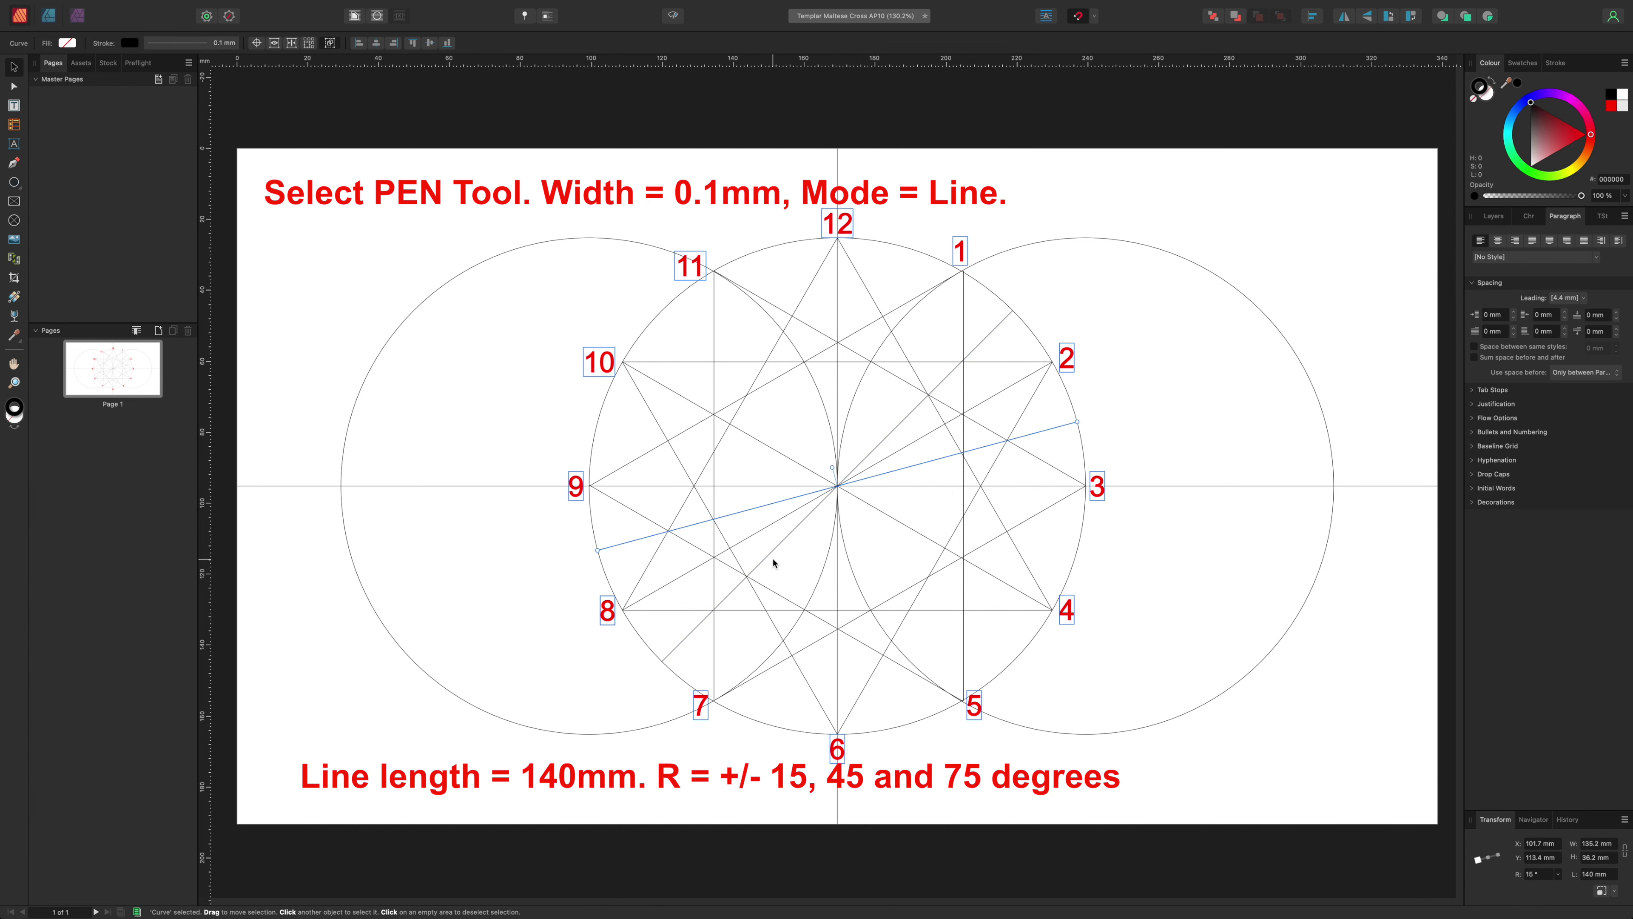
drag(769, 507, 662, 386)
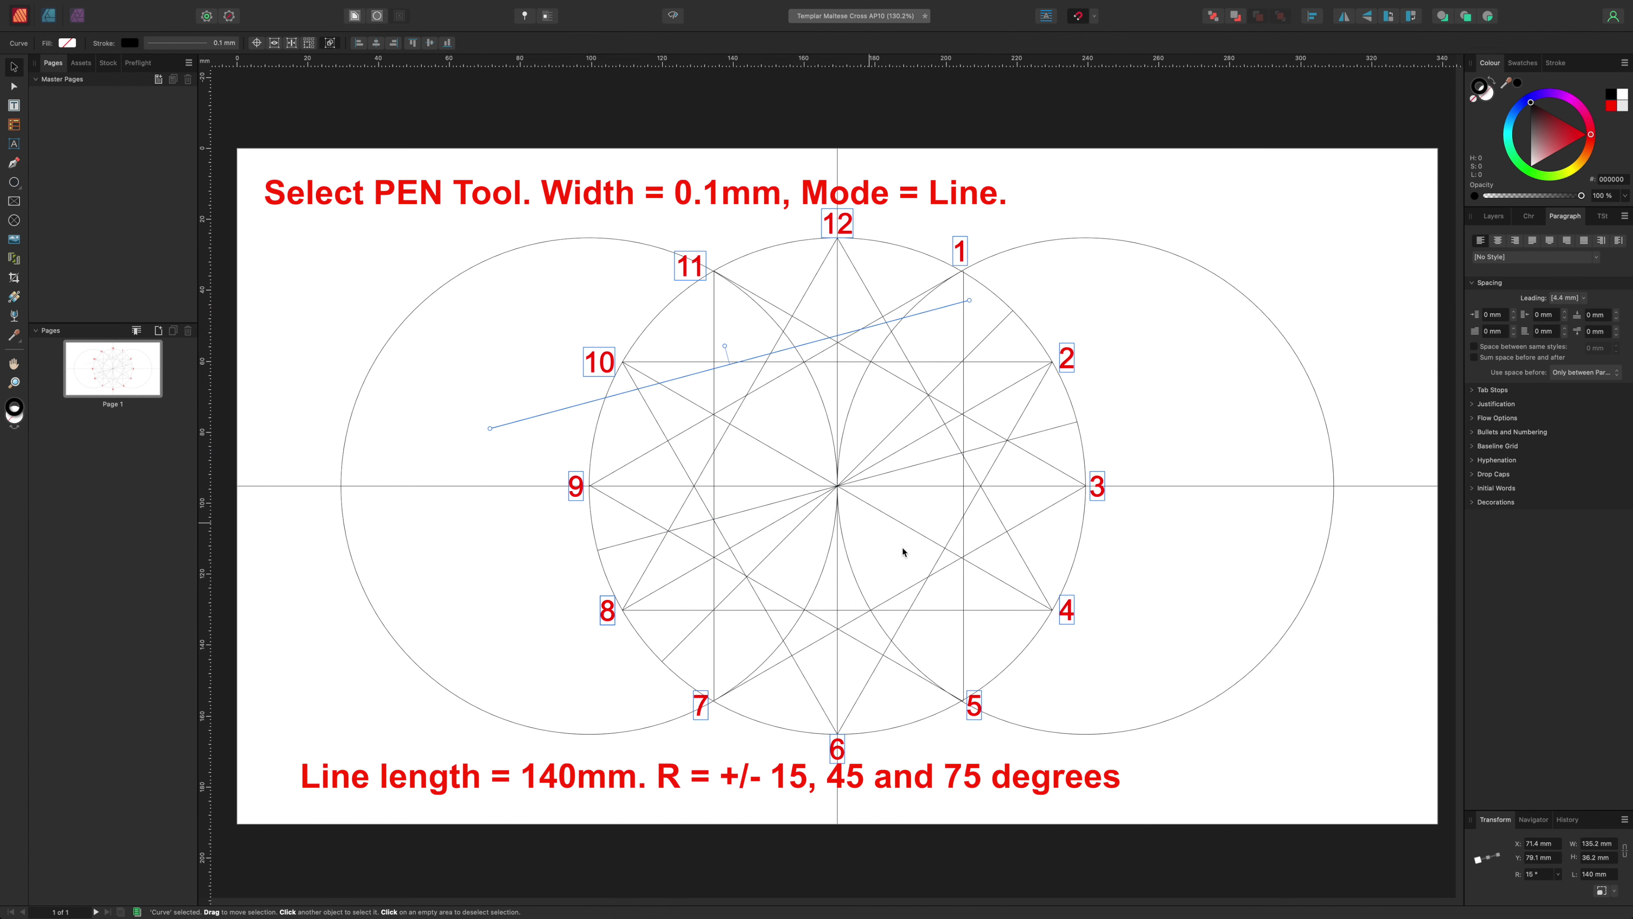
click(1537, 875)
text(7)
key(Return)
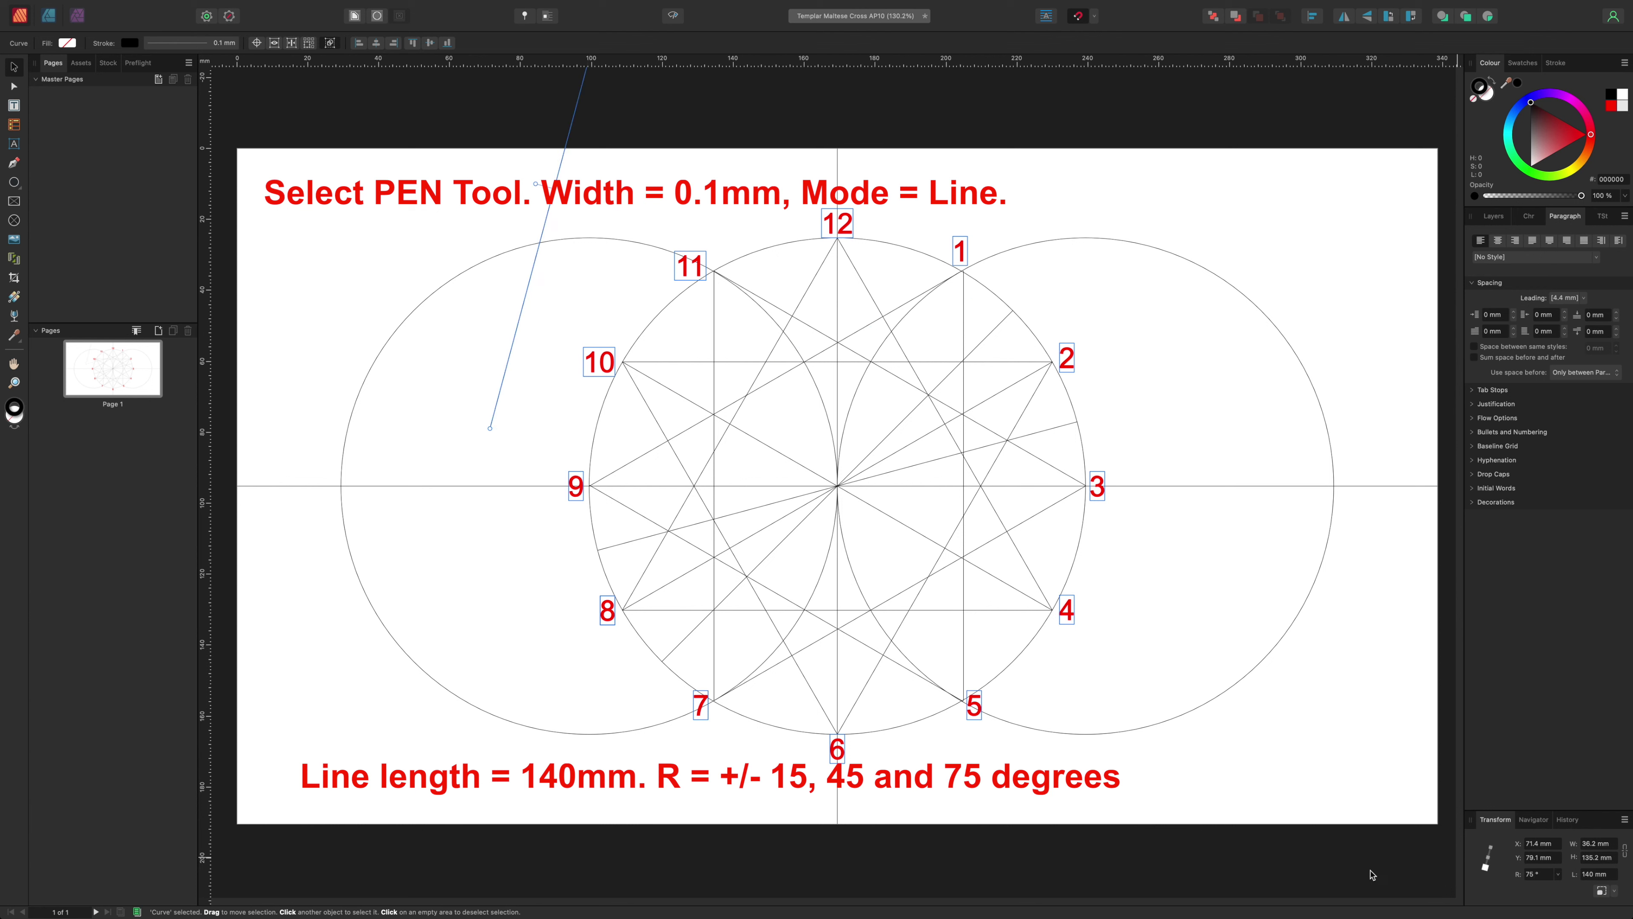
drag(550, 212, 839, 508)
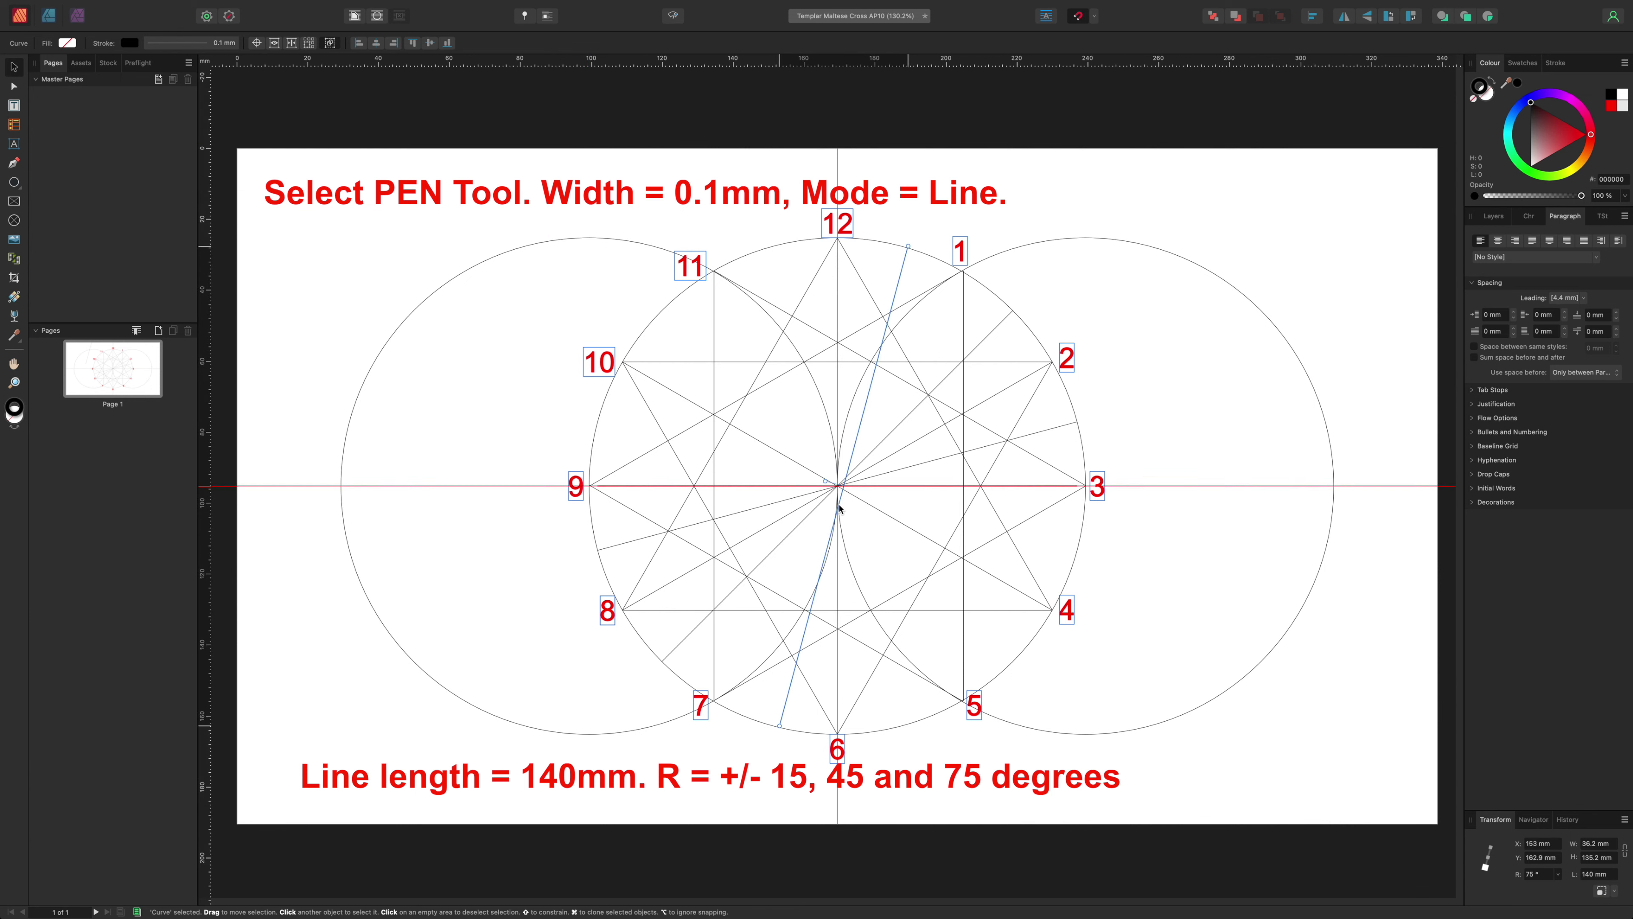
Step: Copy and paste the 15° line, rotate the copy to -15°, and centre it
click(747, 511)
right_click(746, 511)
click(758, 527)
right_click(751, 508)
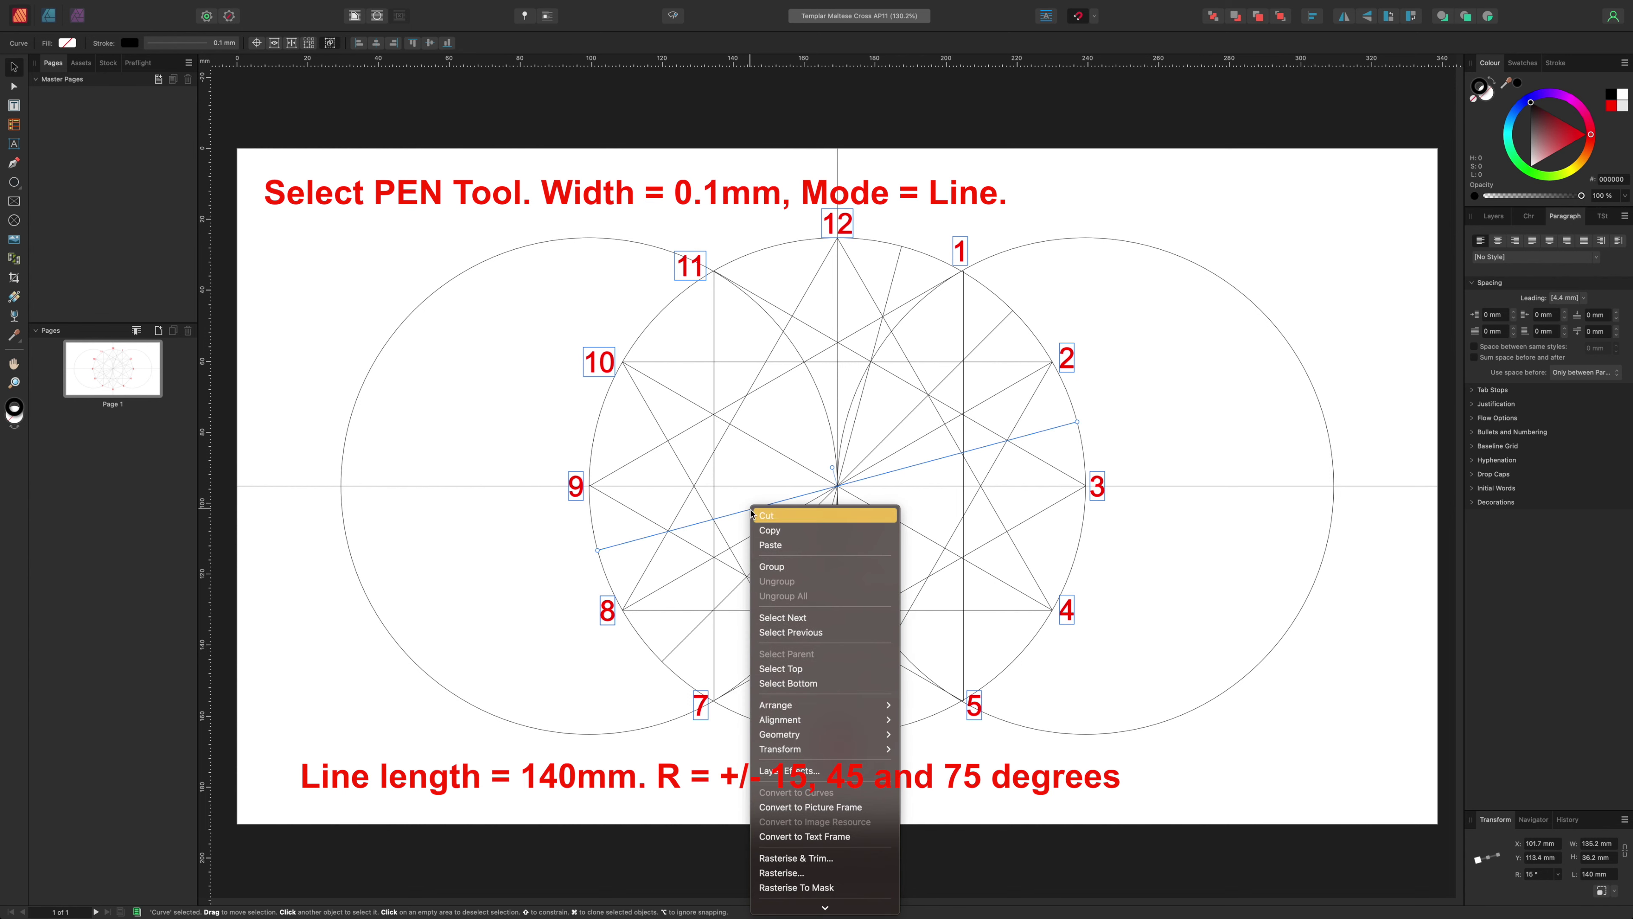
click(770, 545)
drag(750, 512, 573, 432)
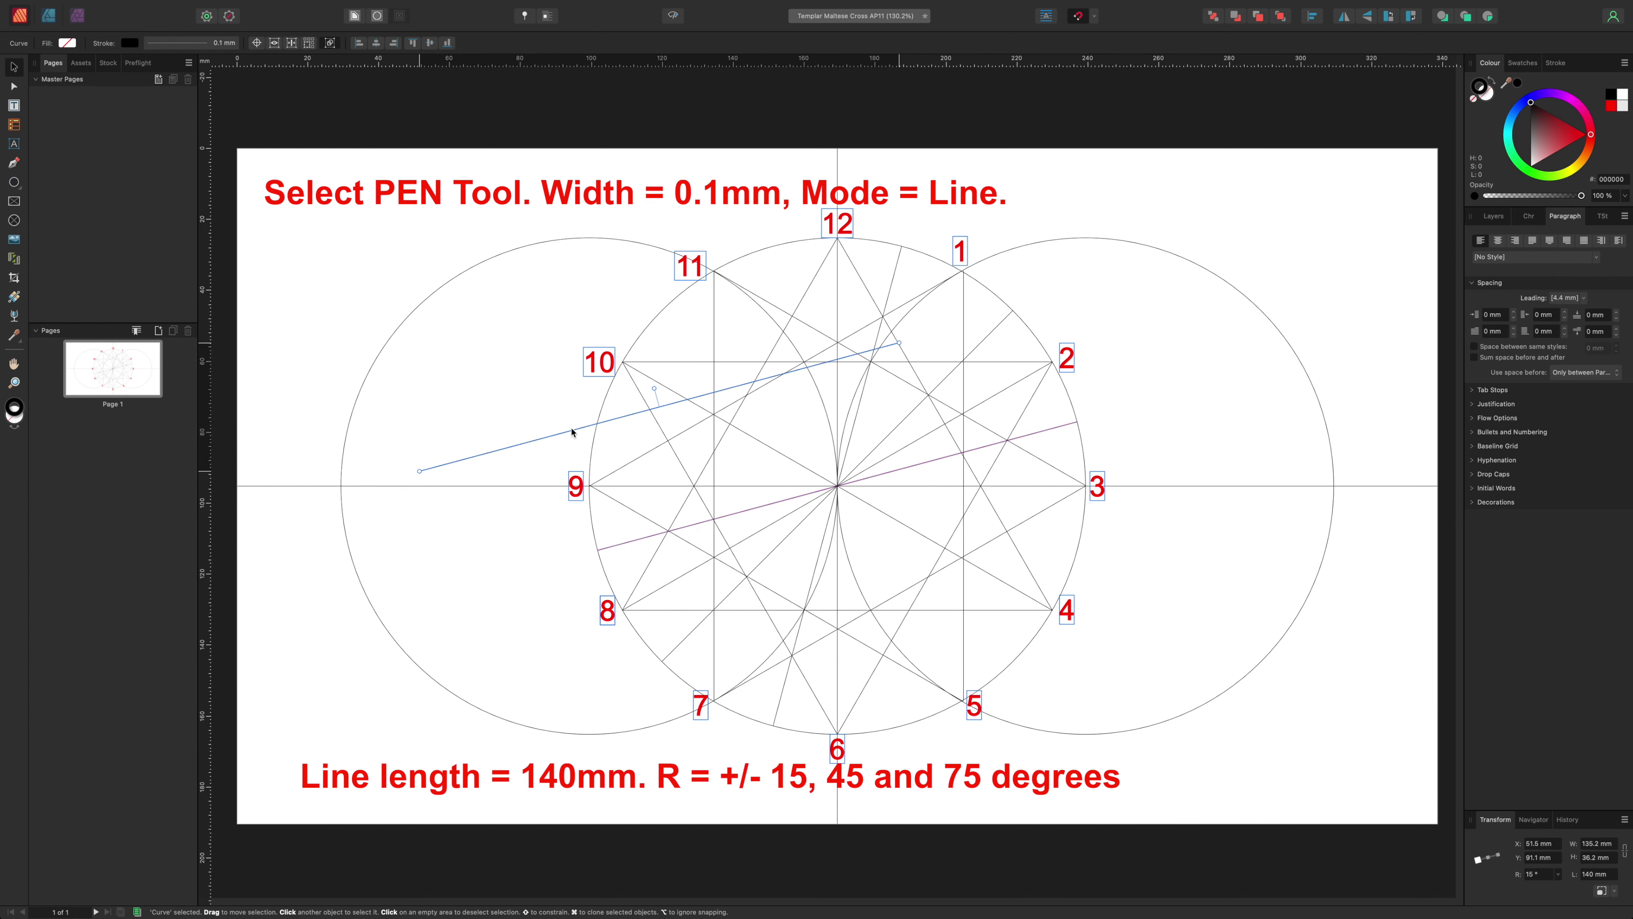
drag(1540, 873, 1506, 873)
text(-)
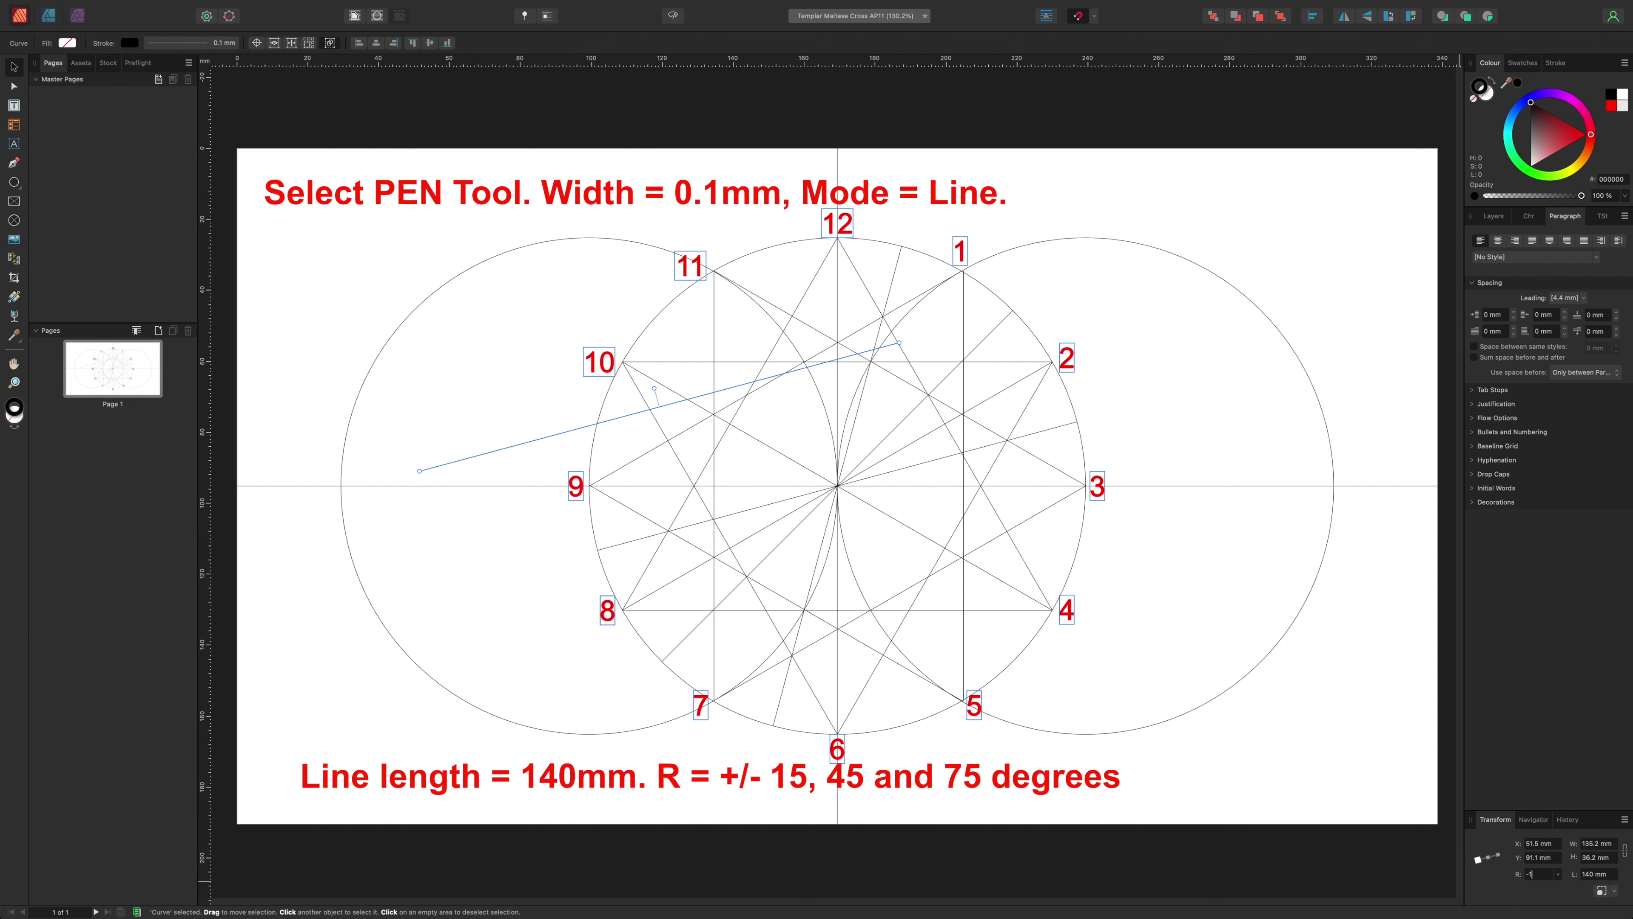
key(Return)
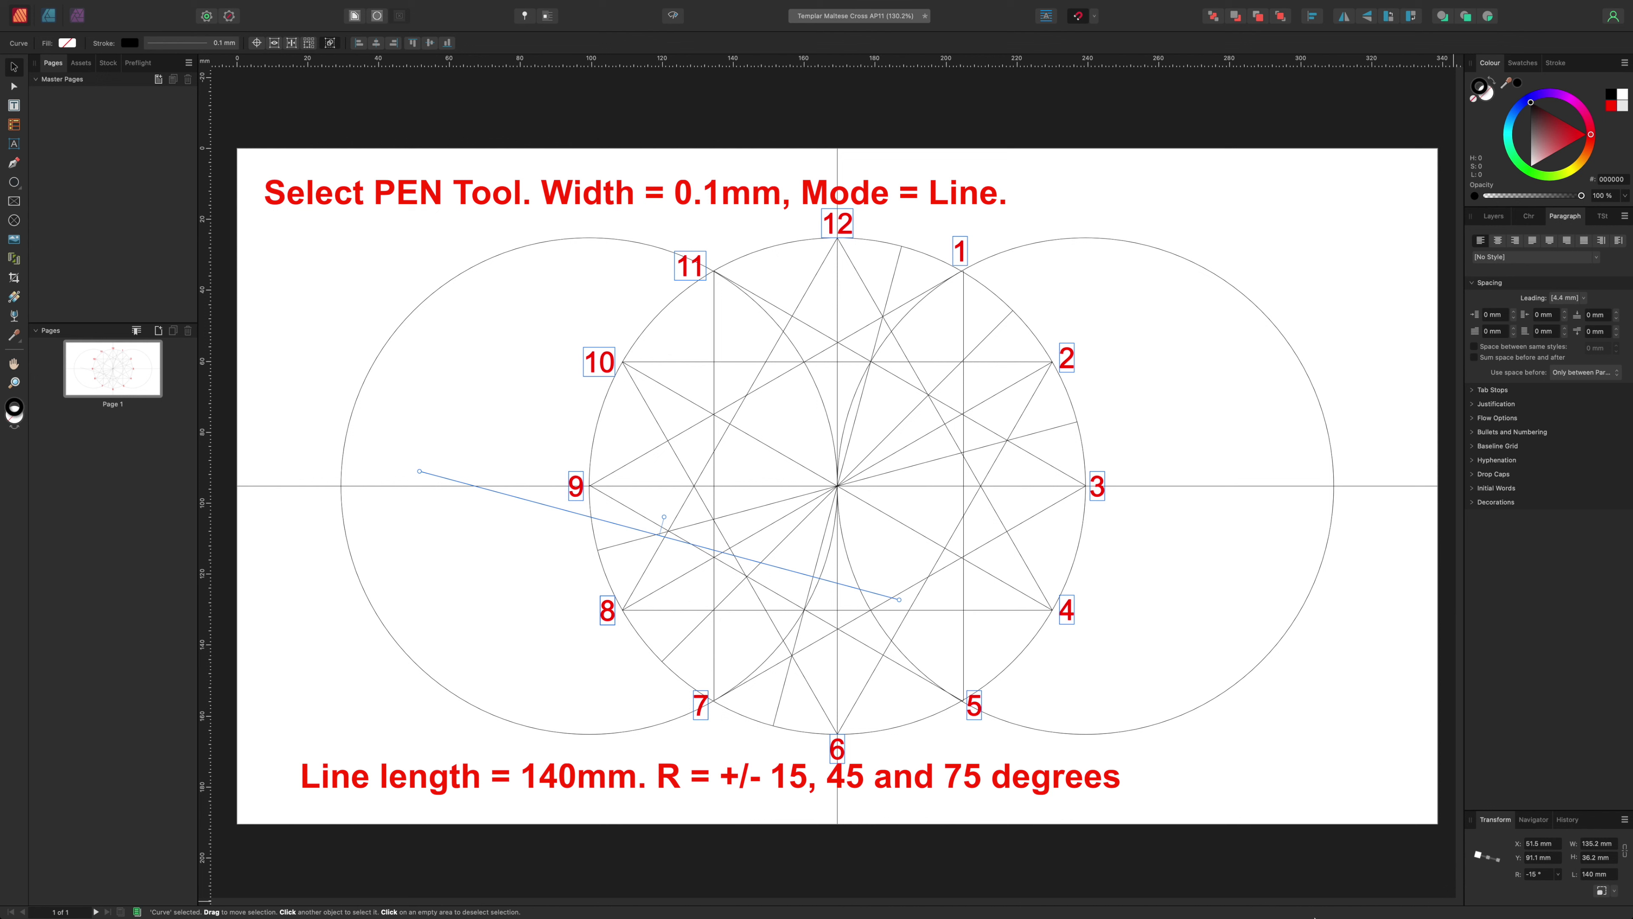
drag(692, 545, 866, 494)
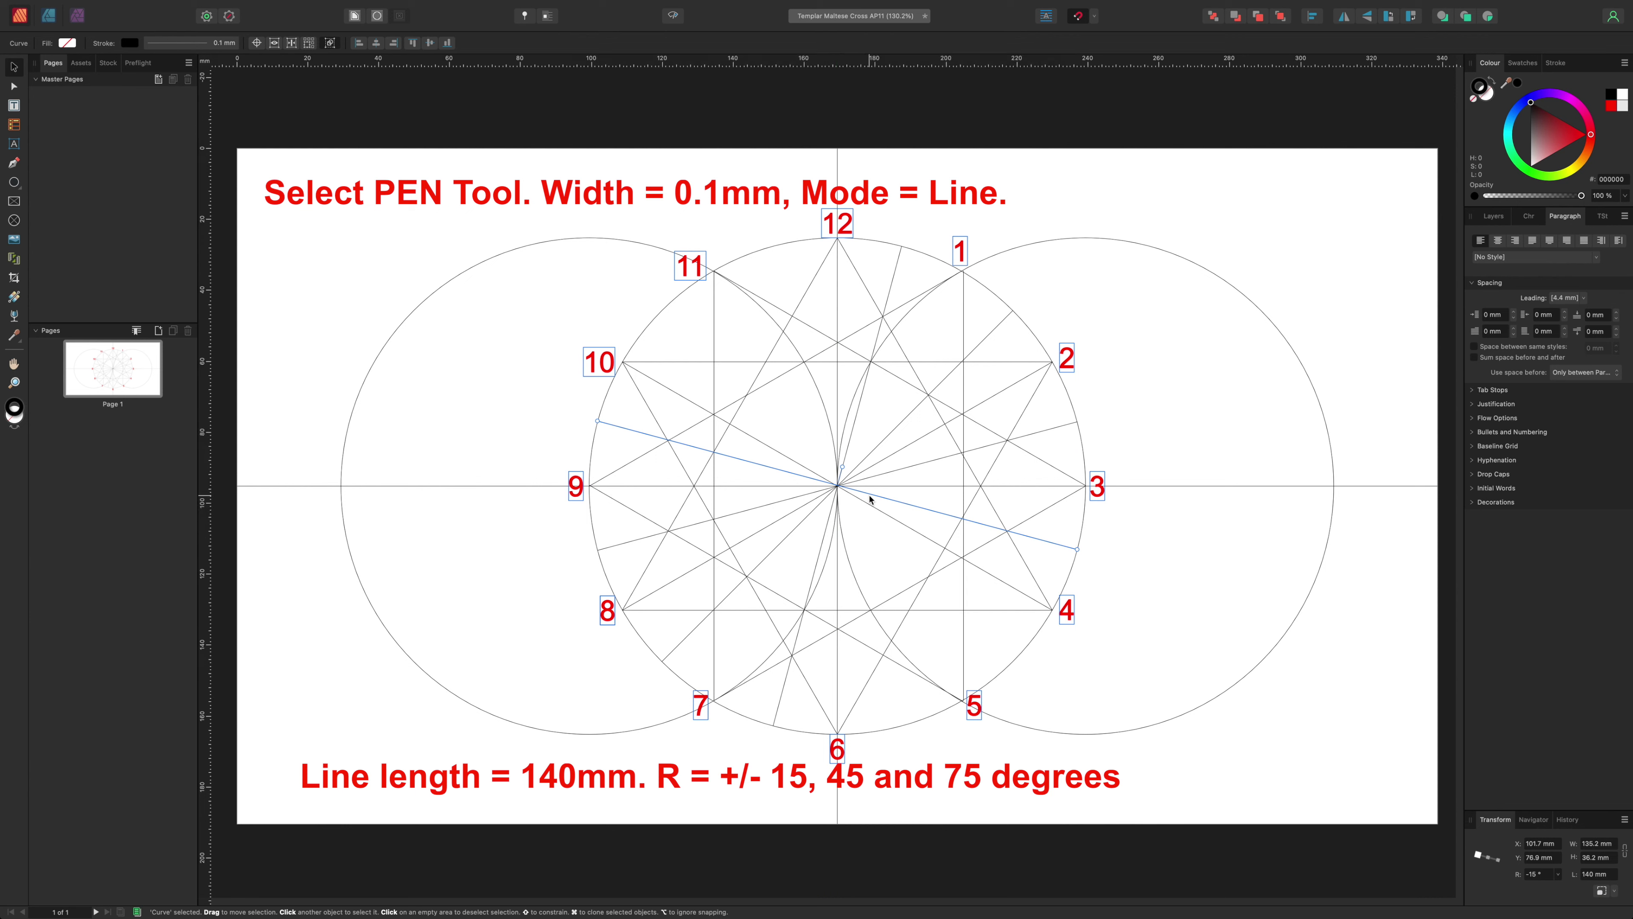
Step: Paste another copy, rotate it to -45°, and snap it onto the circle centre
right_click(874, 498)
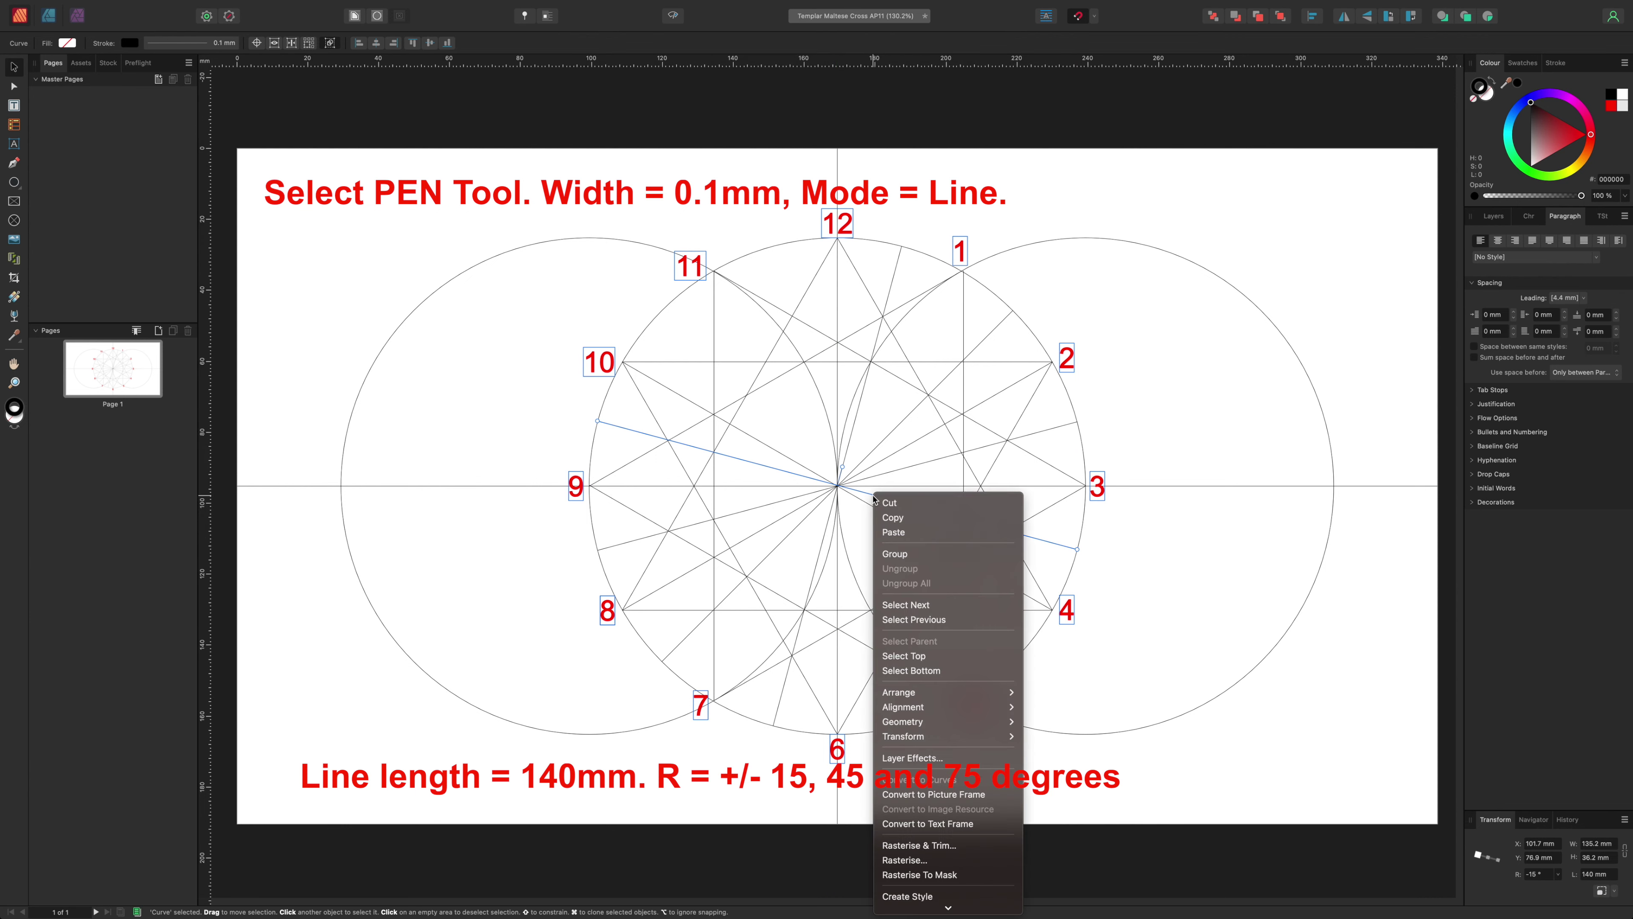
click(893, 532)
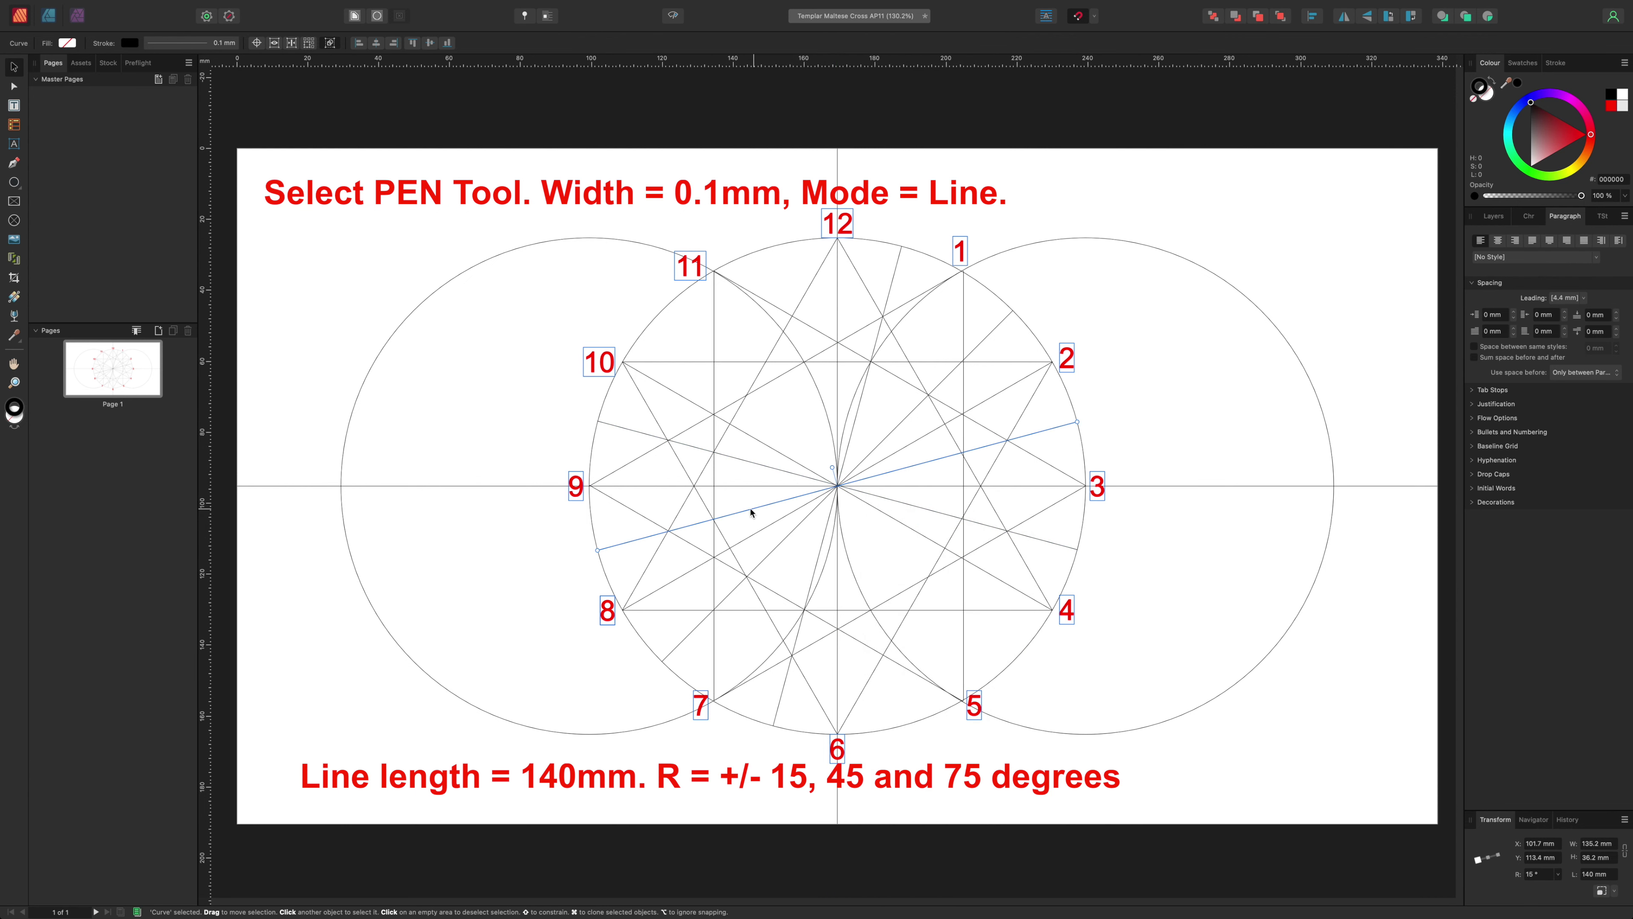
drag(750, 513, 483, 462)
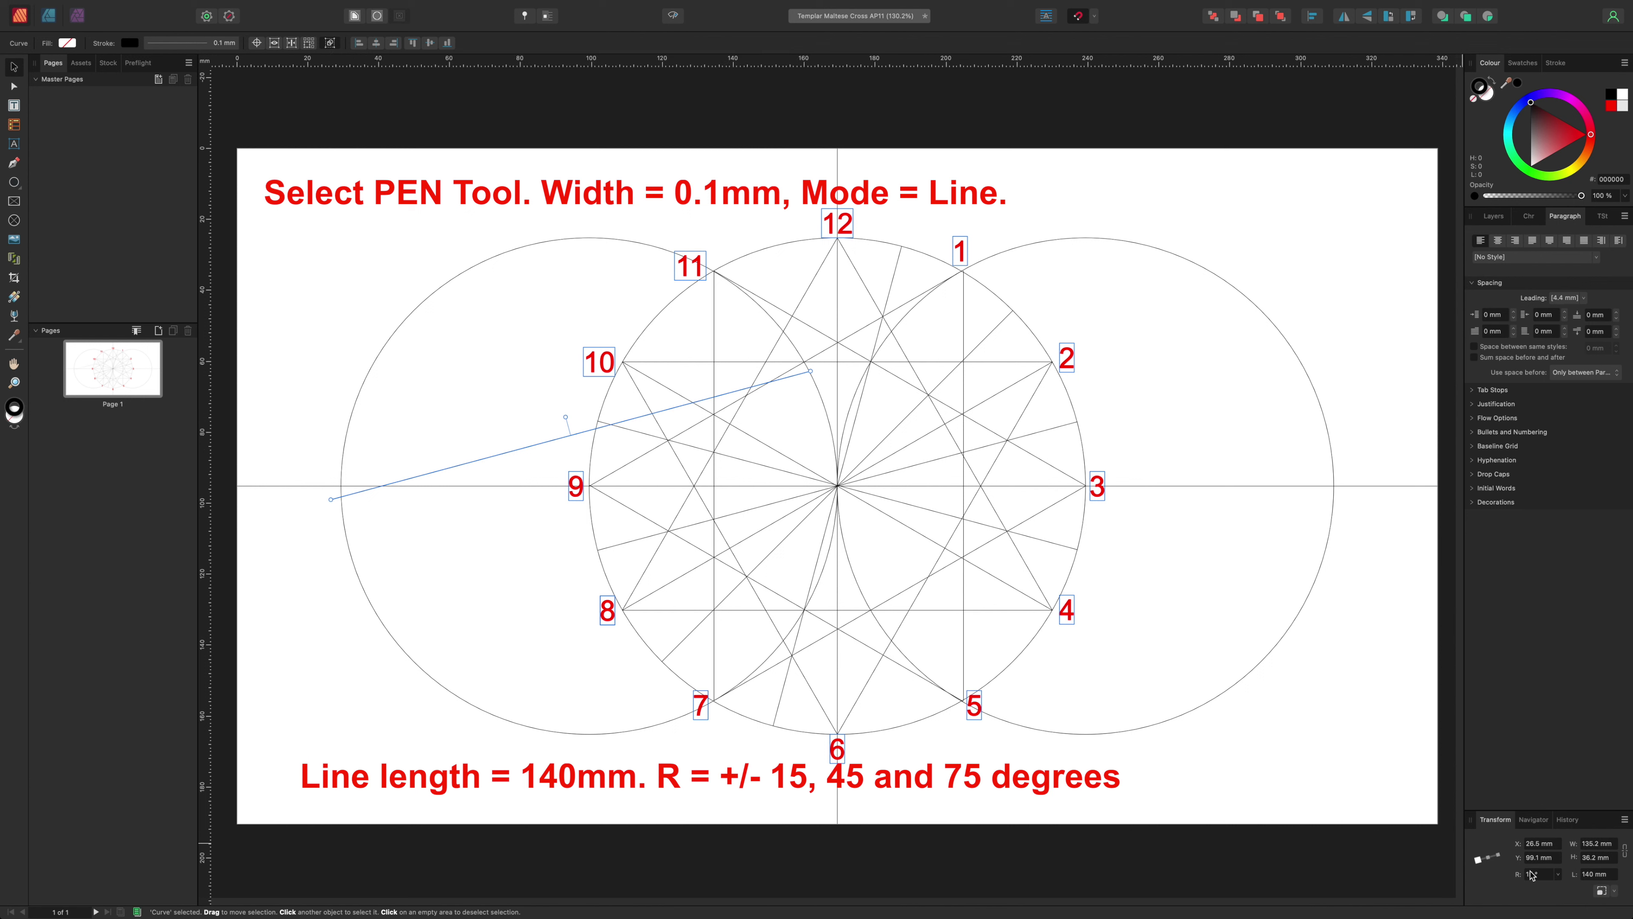
drag(1543, 874, 1513, 874)
text(-45)
key(Return)
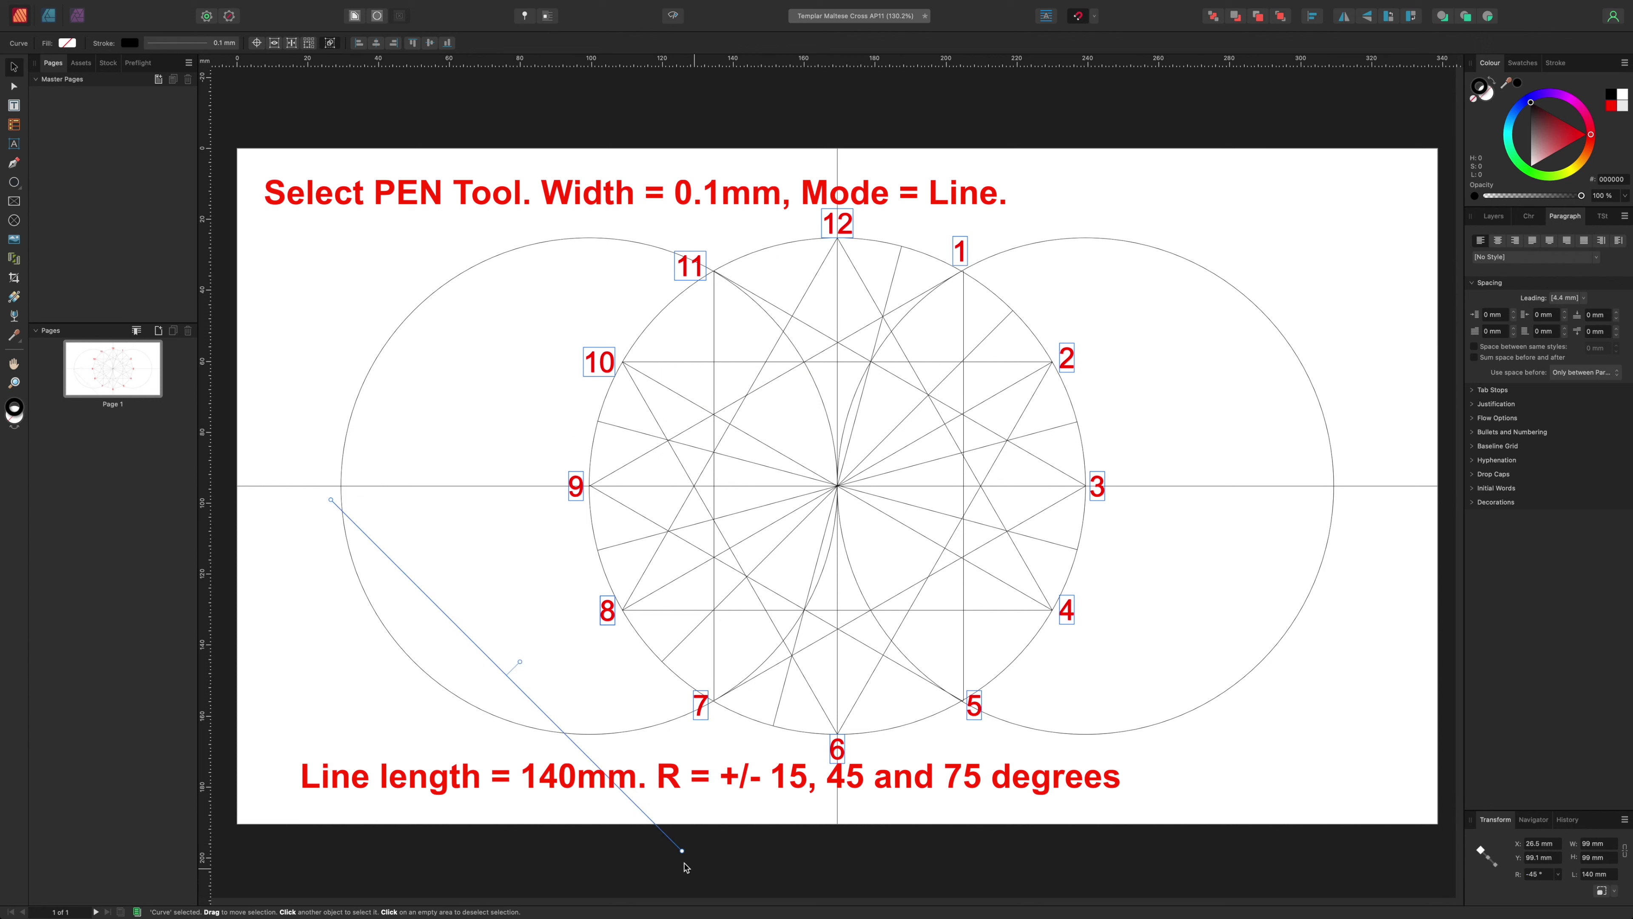
mouse_move(535, 679)
mouse_down()
mouse_move(659, 629)
mouse_move(847, 495)
mouse_up()
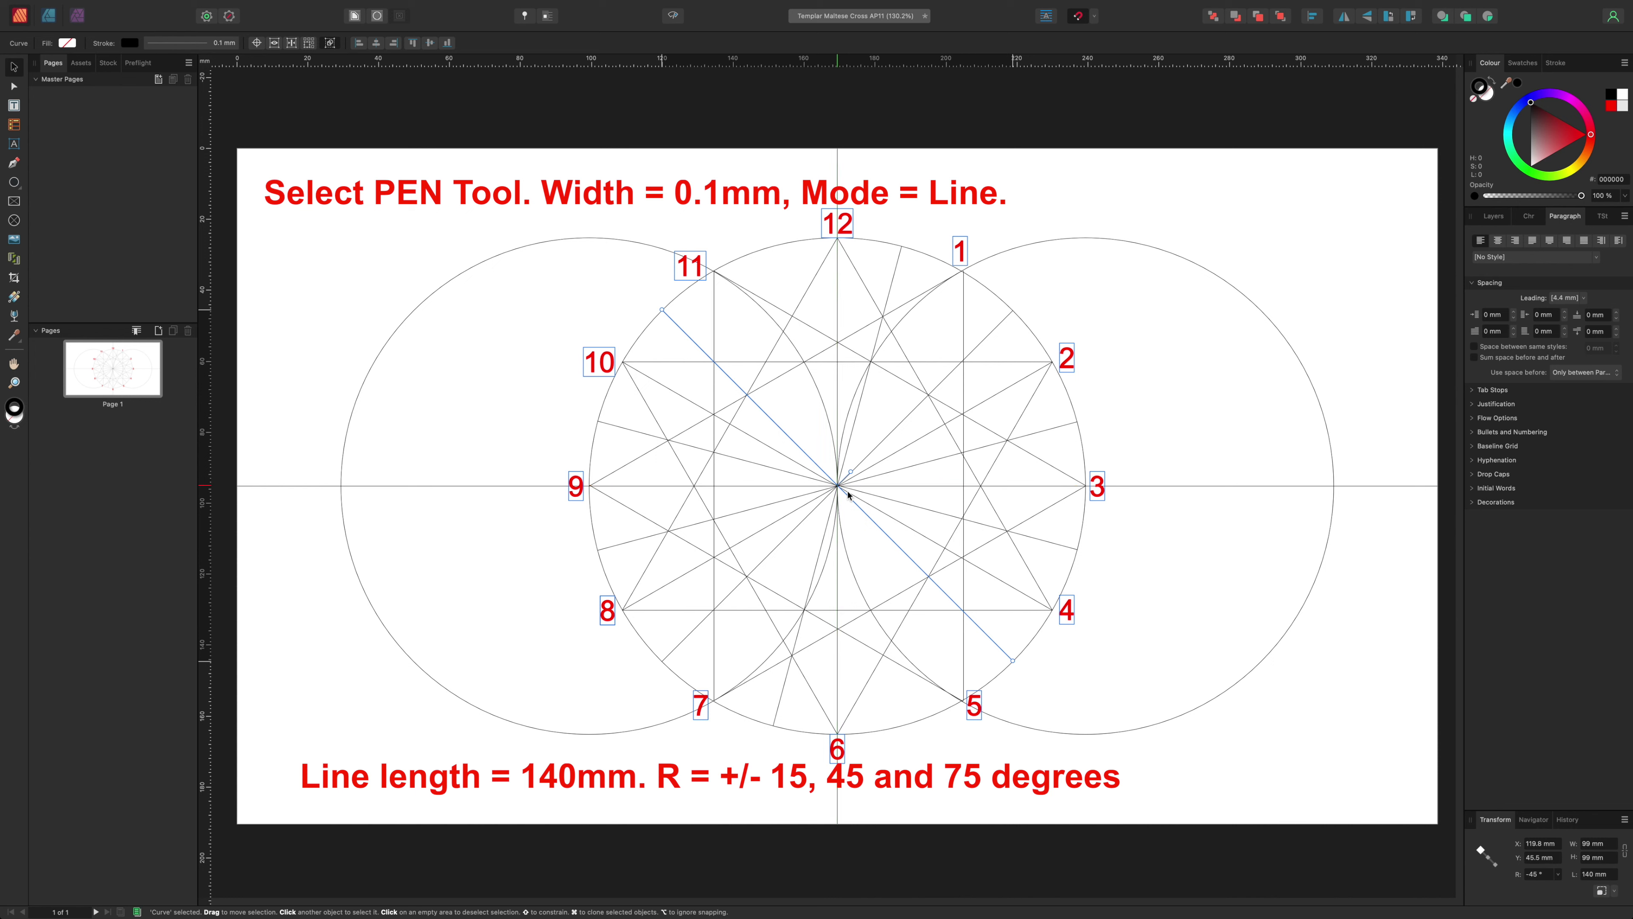
Step: Paste a third copy, rotate it to -75°, centre it exactly, and deselect
right_click(869, 524)
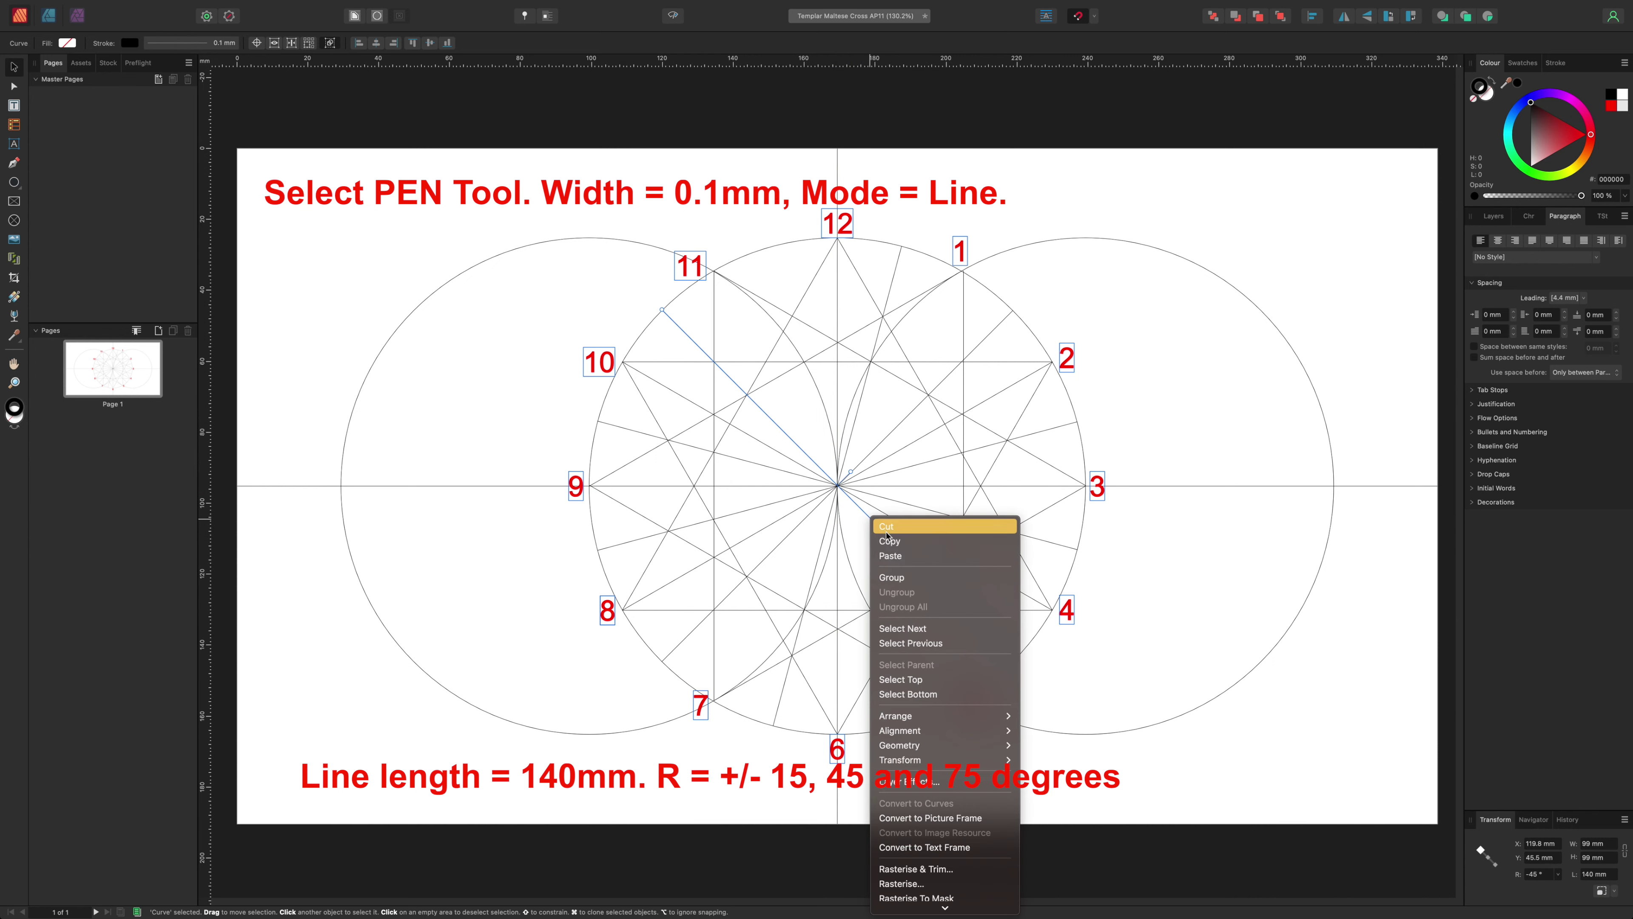
click(900, 556)
click(749, 511)
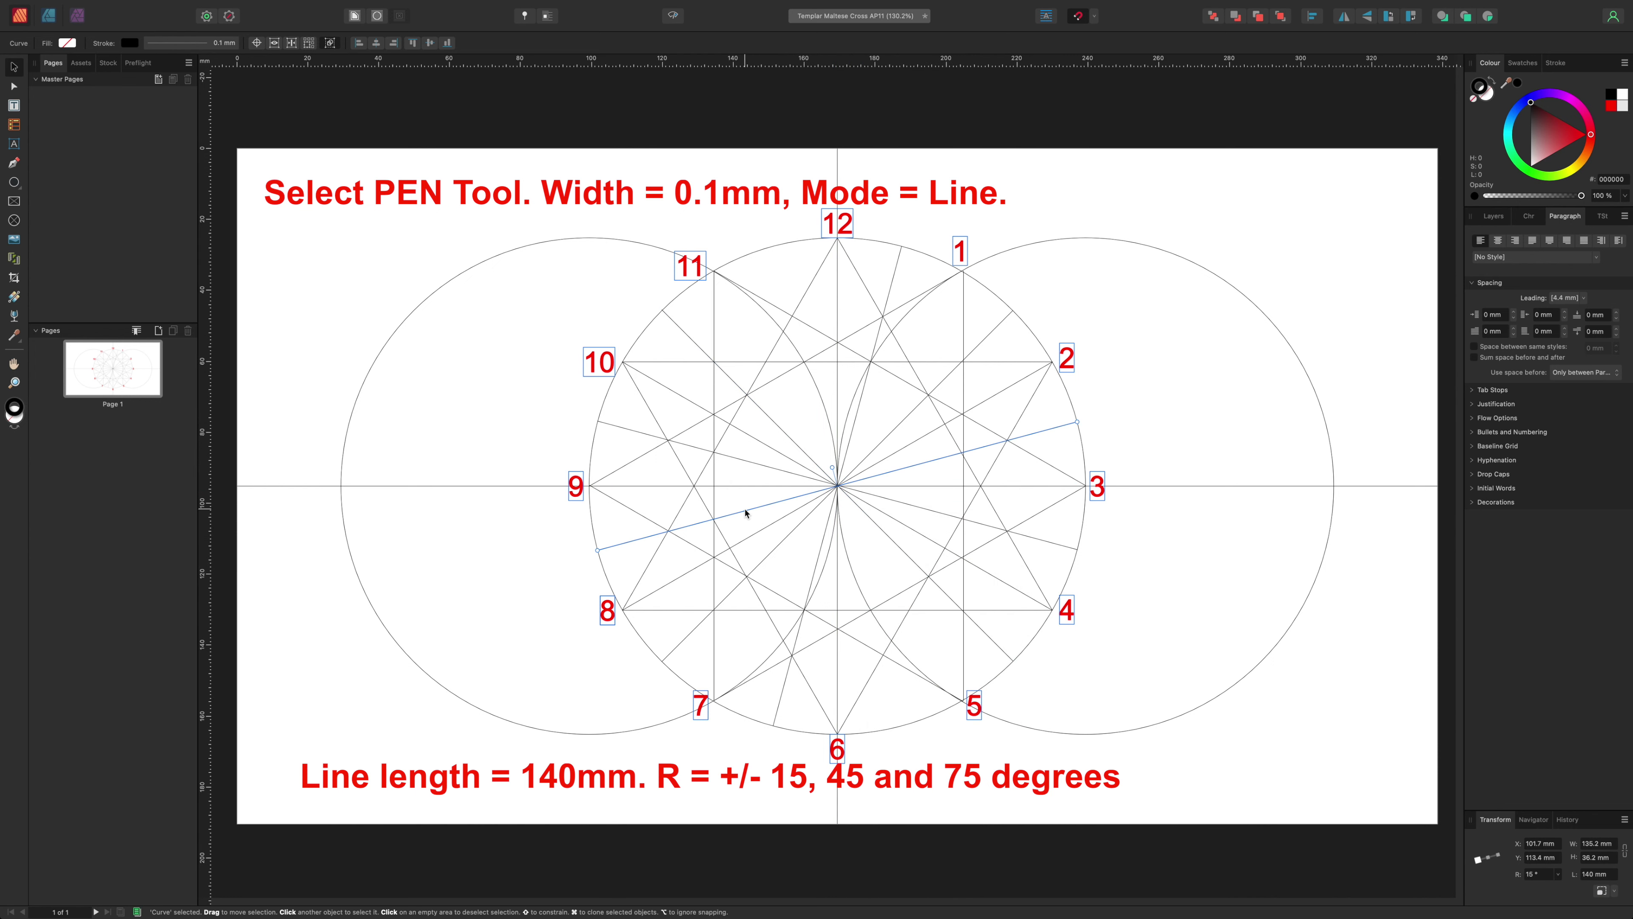
drag(746, 513, 565, 512)
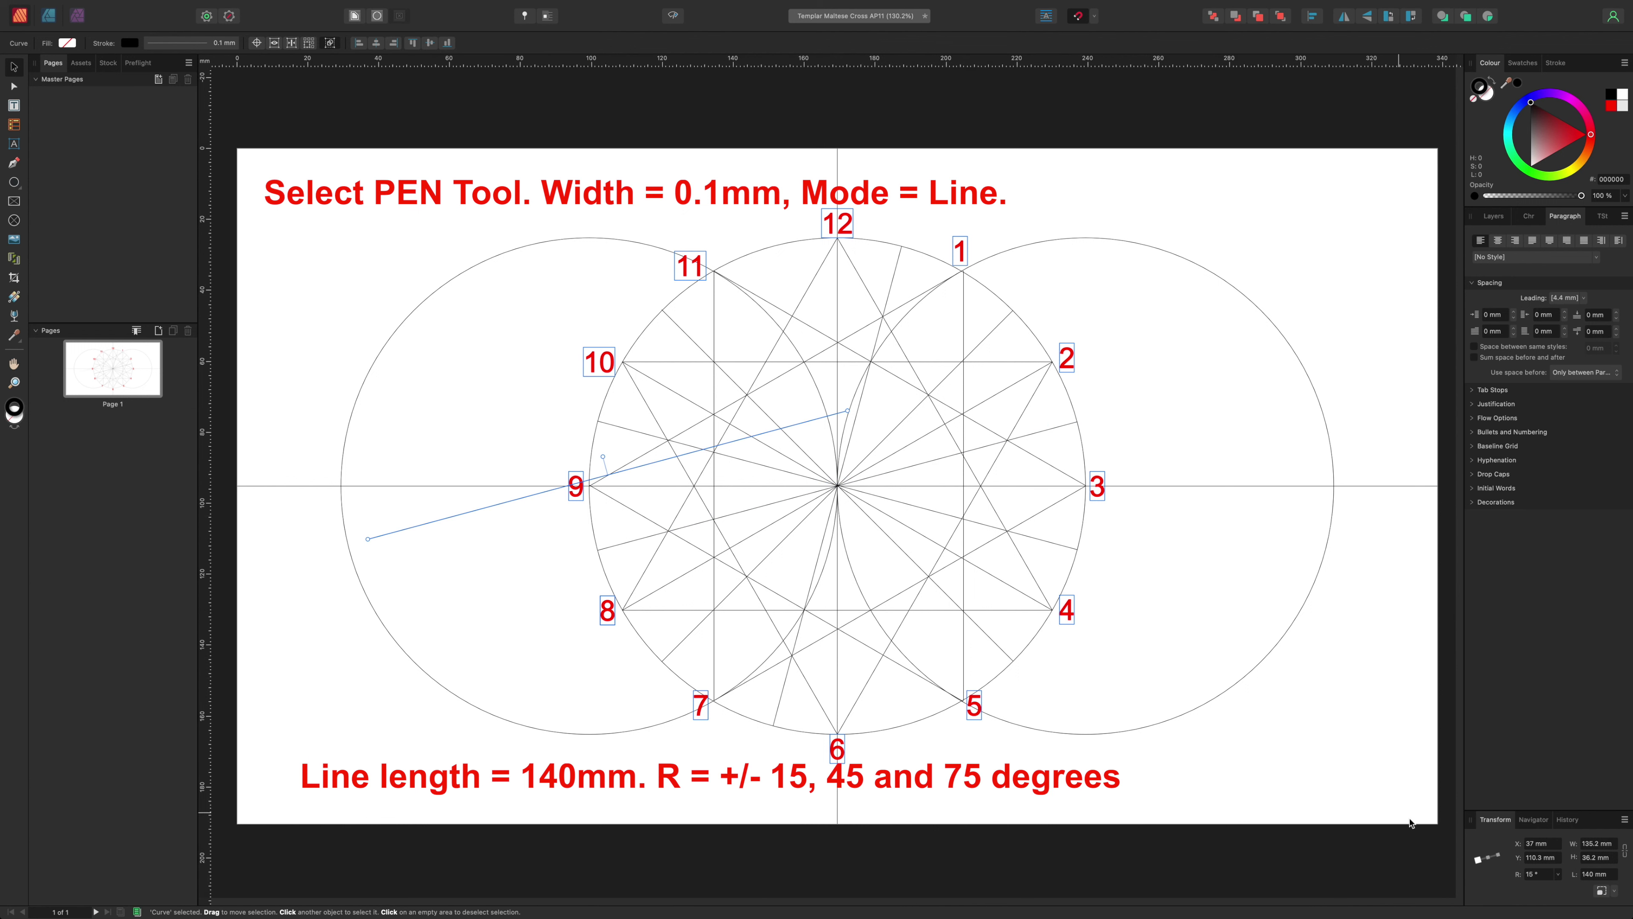
click(1534, 874)
text(-75)
key(Return)
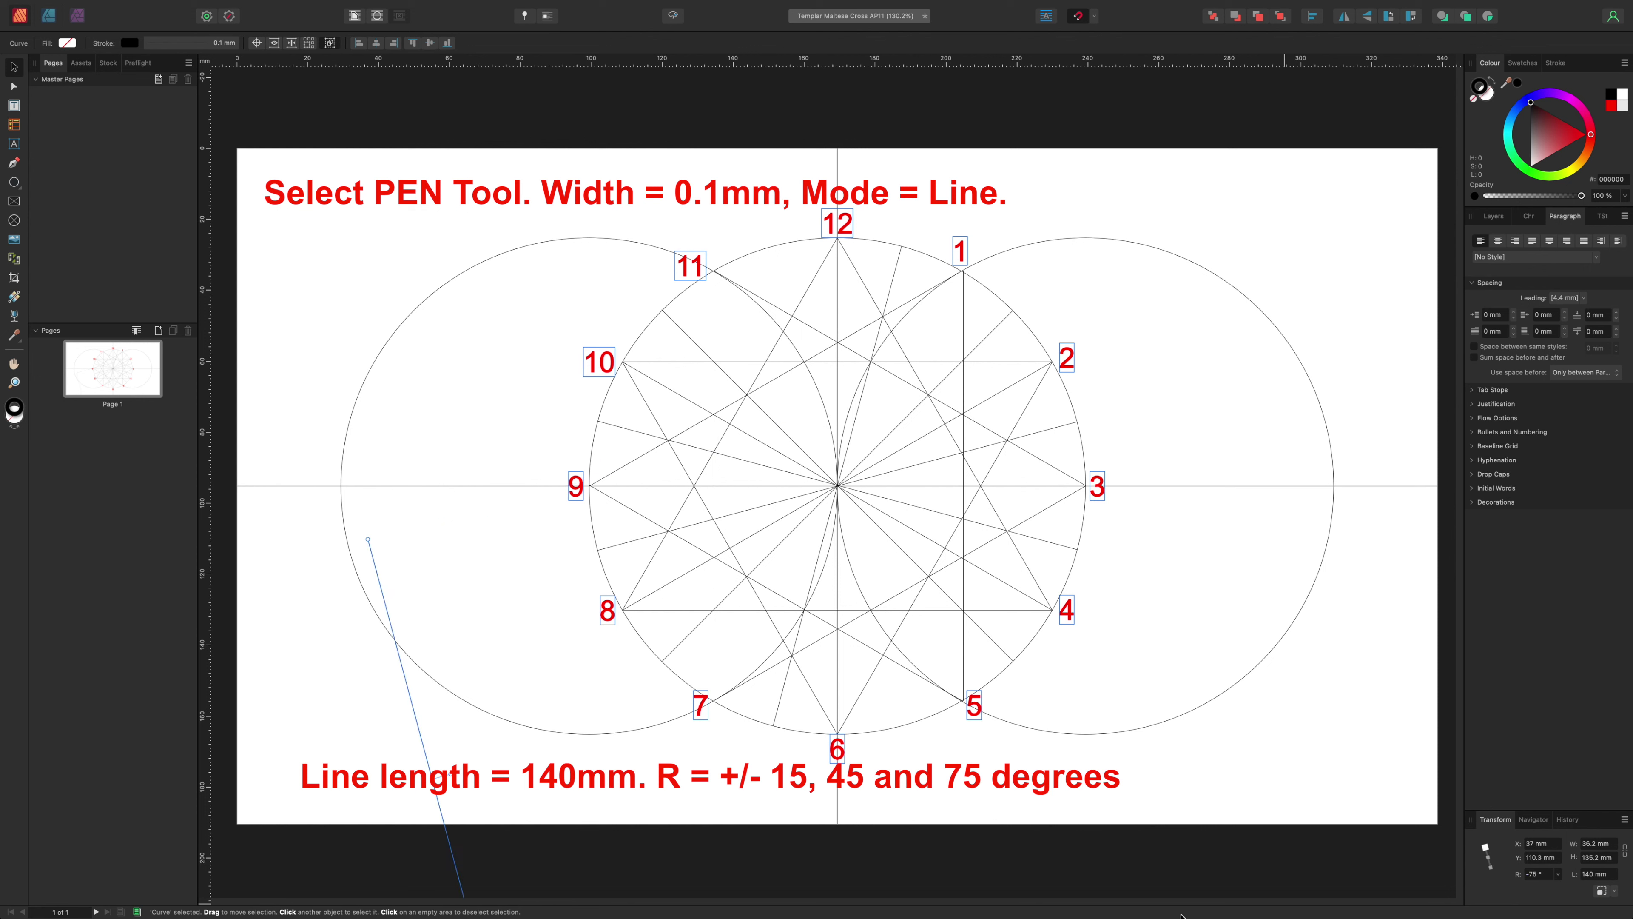
drag(430, 756, 838, 464)
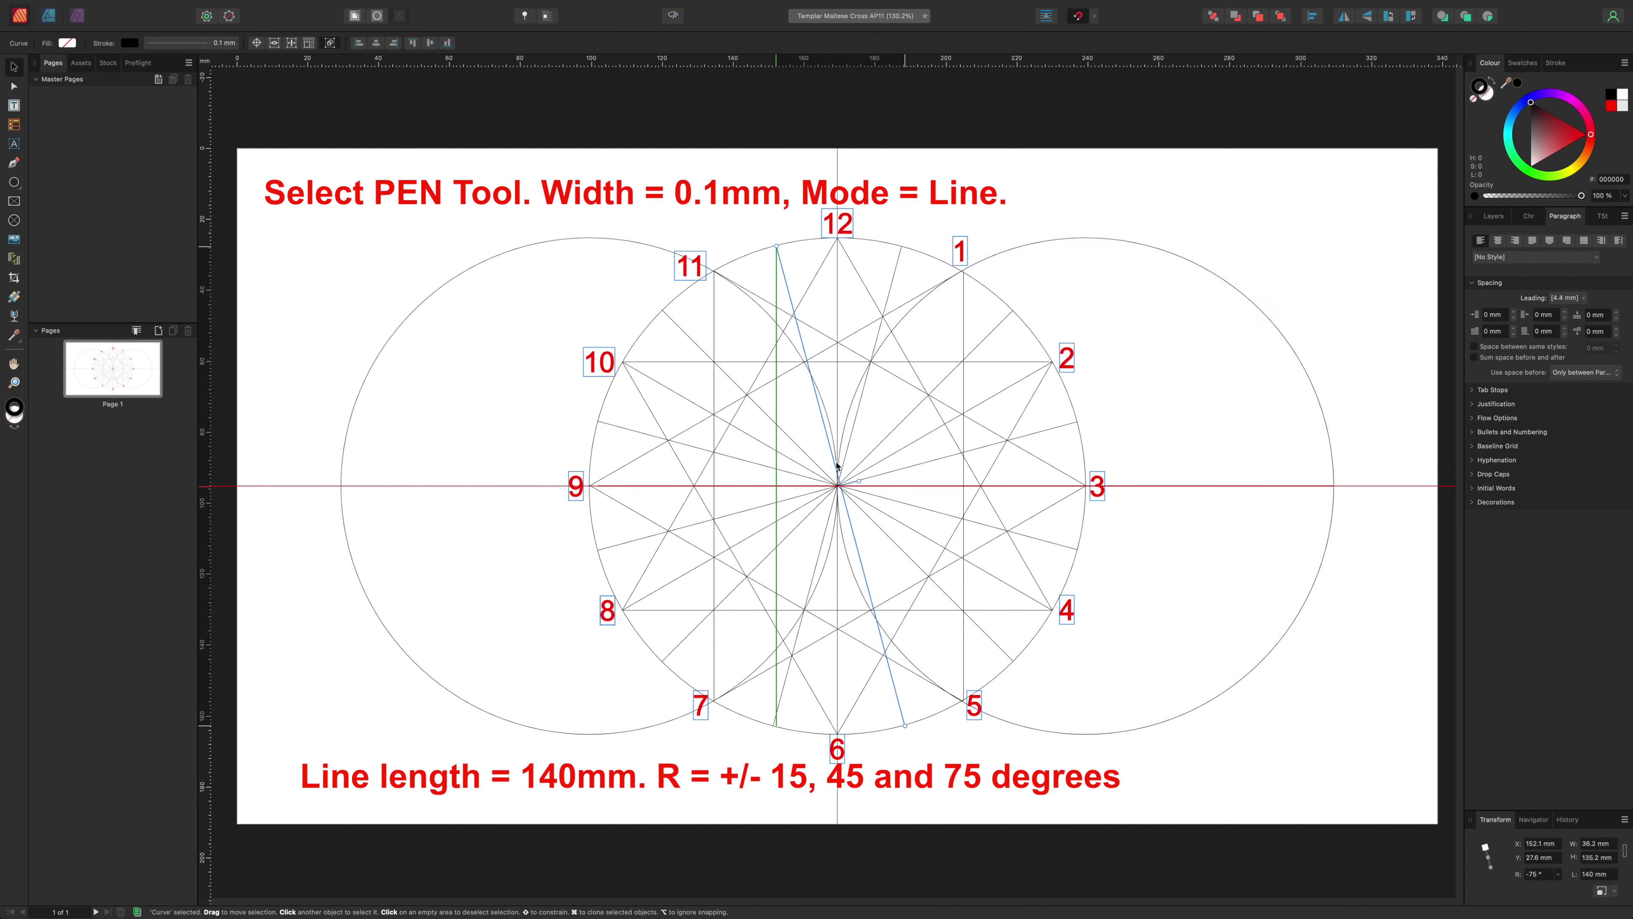
drag(836, 468, 834, 467)
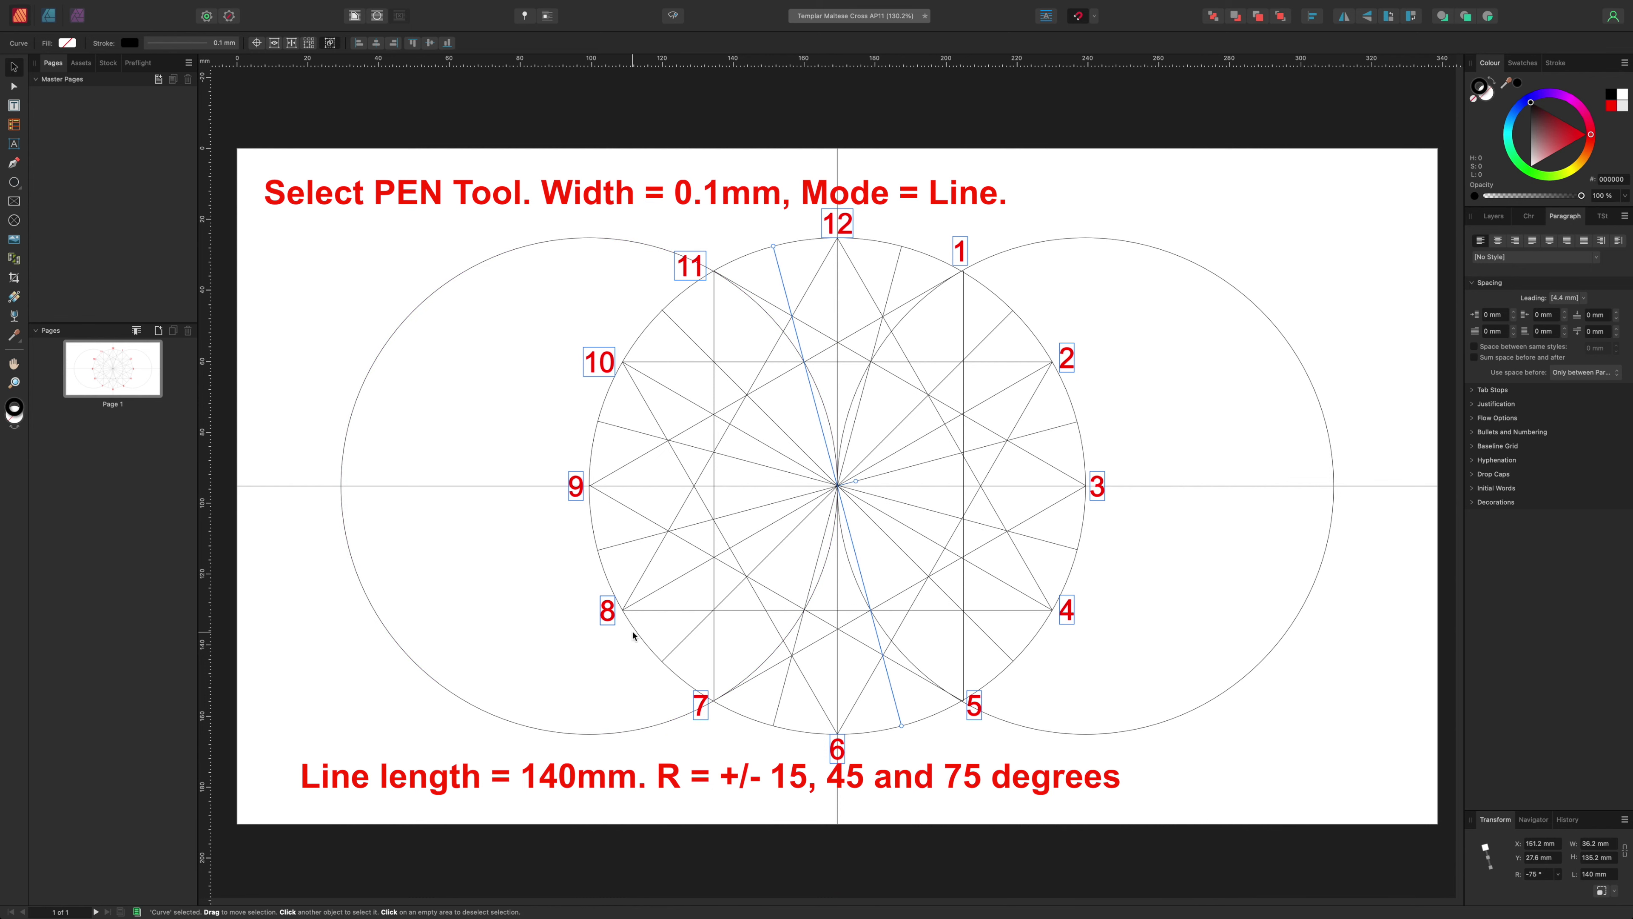
click(280, 120)
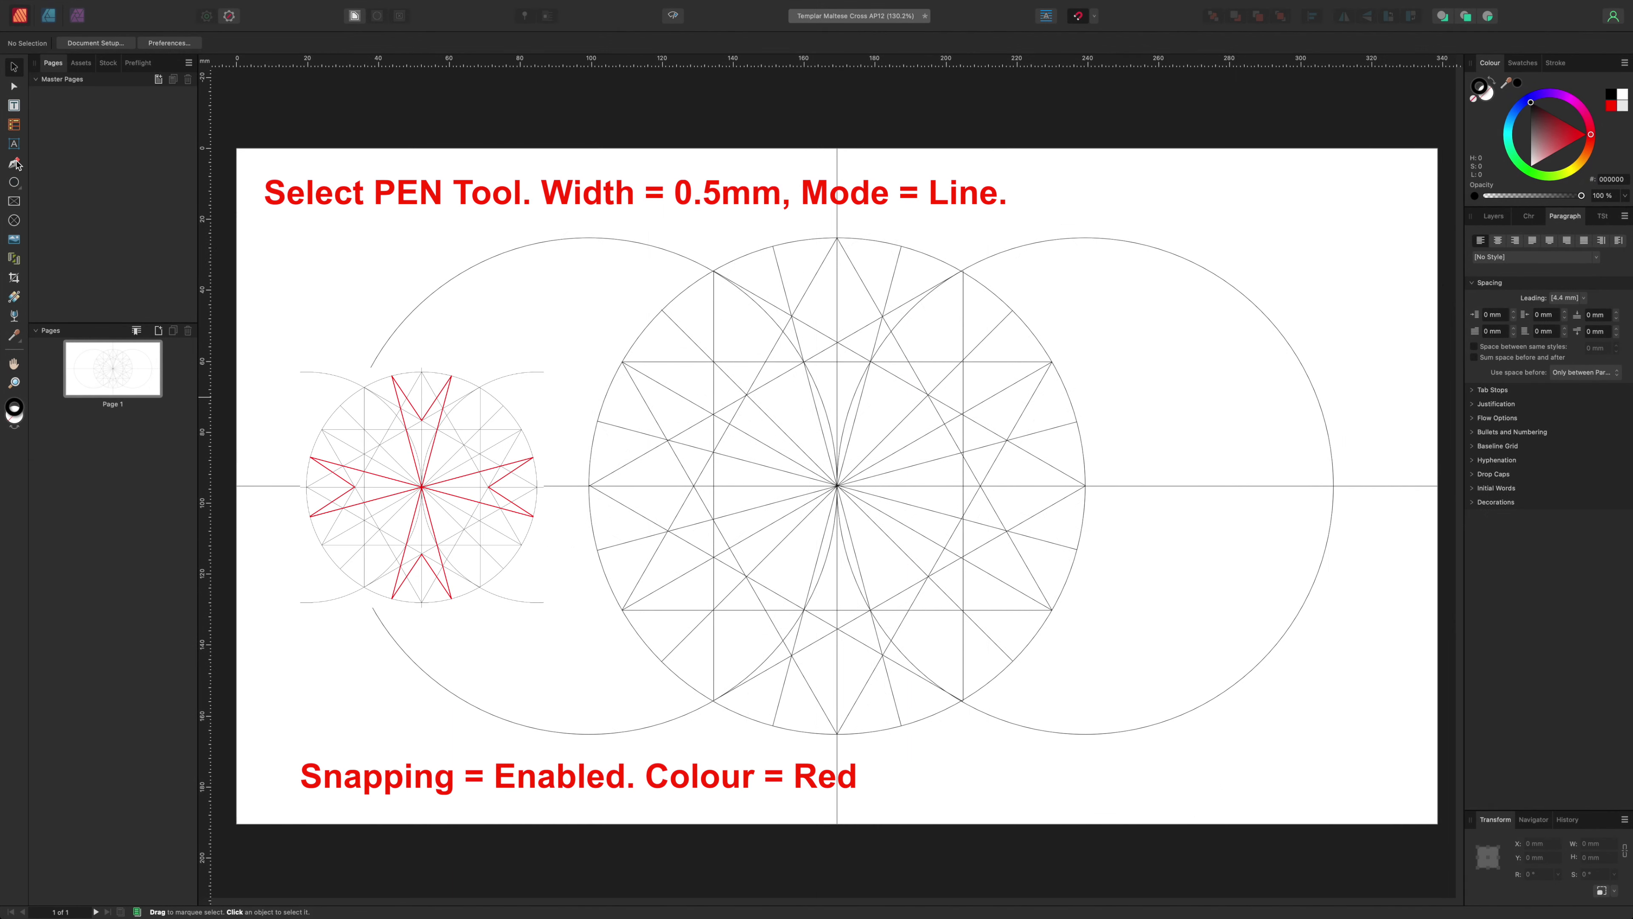
Step: Set the Pen to a 0.5 mm straight-line stroke with red stroke and red fill
click(15, 163)
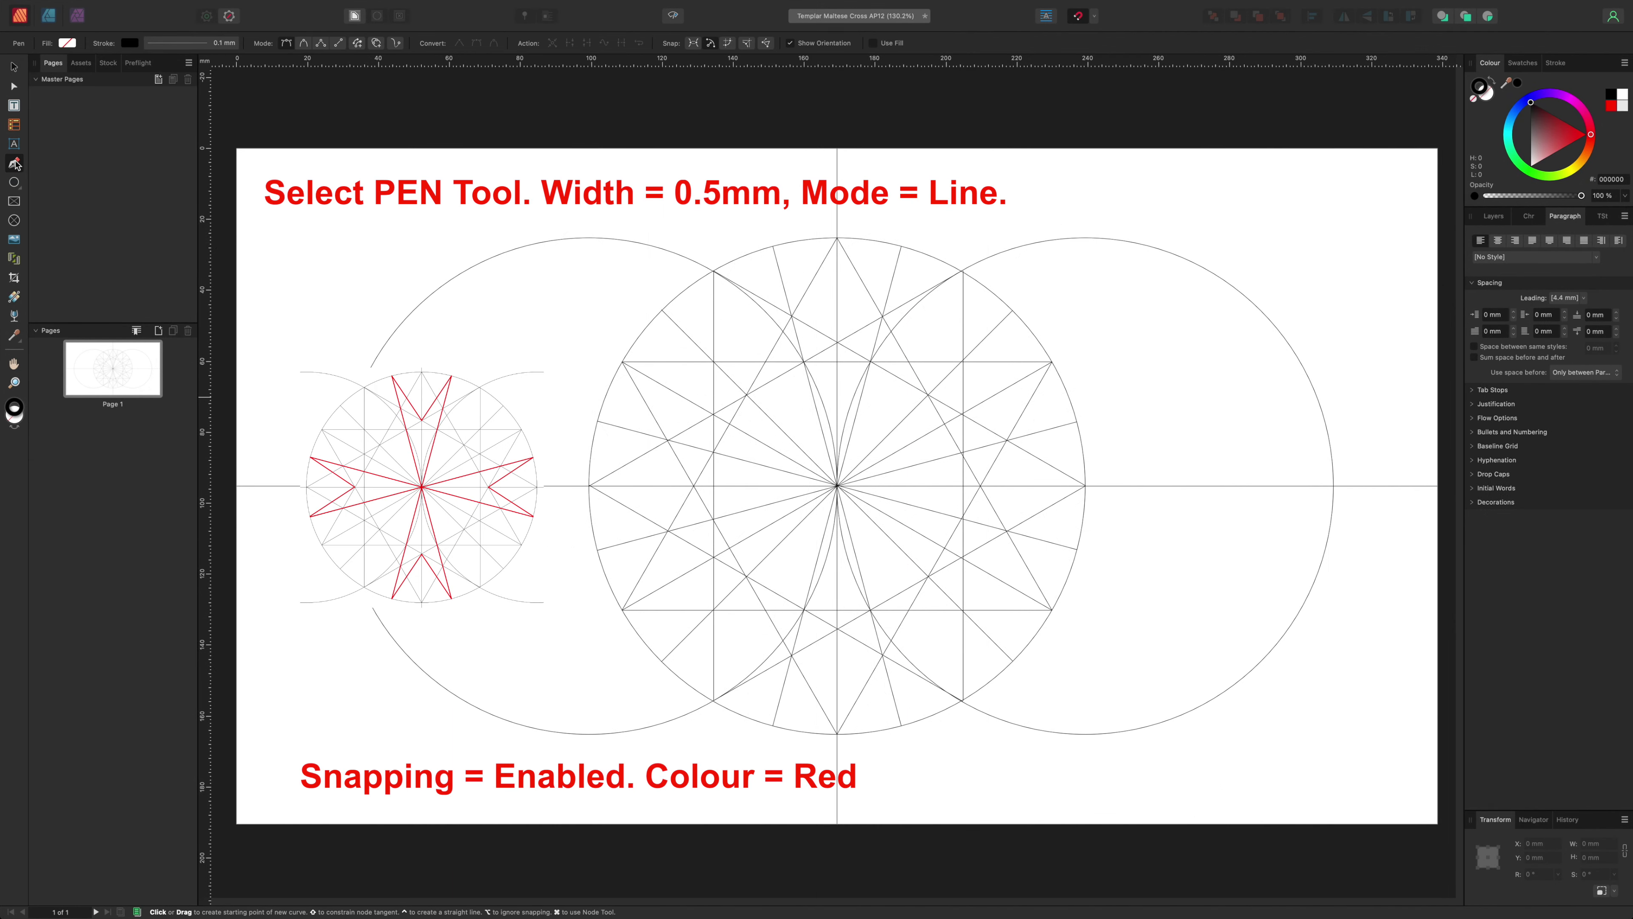
click(223, 44)
click(242, 83)
text(0.5)
key(Return)
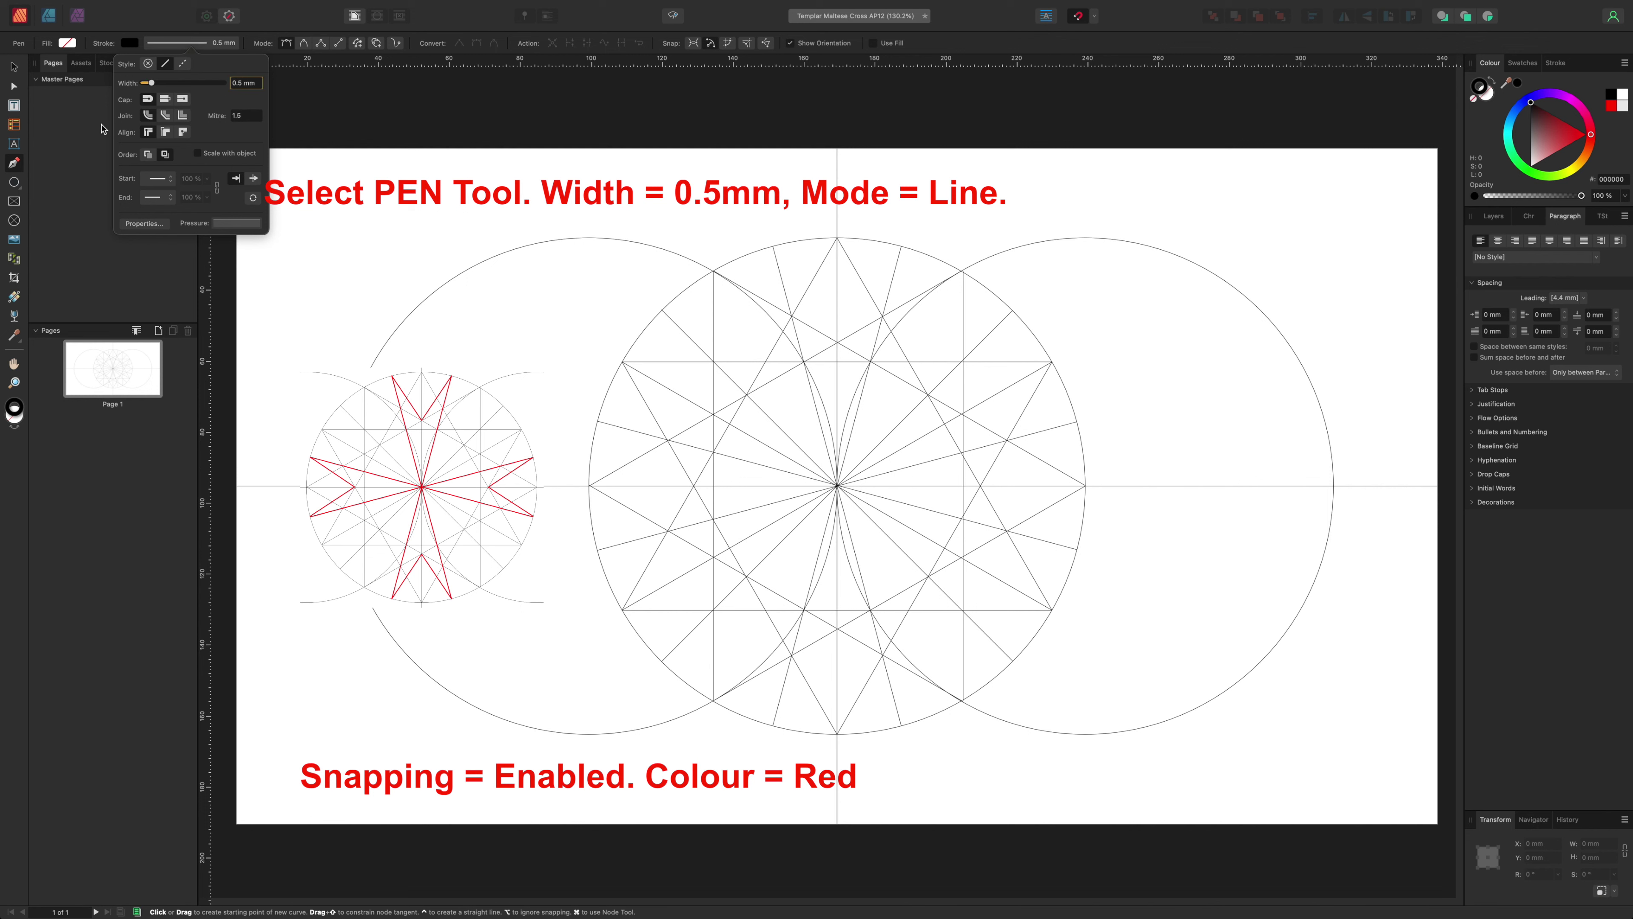
click(338, 43)
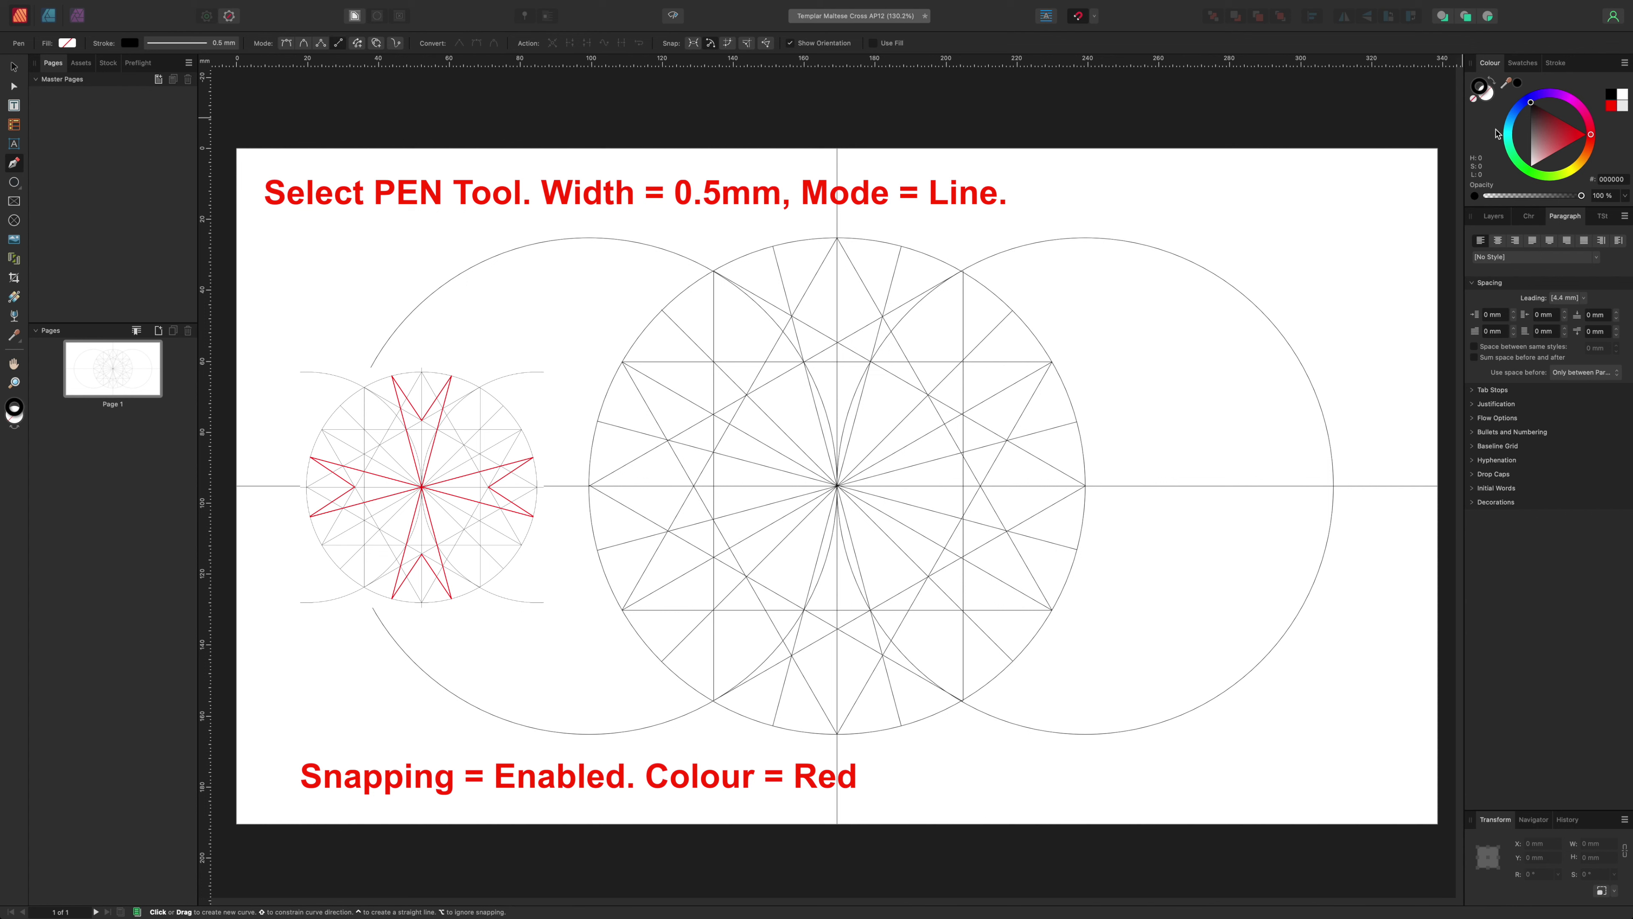
click(1611, 105)
click(1612, 108)
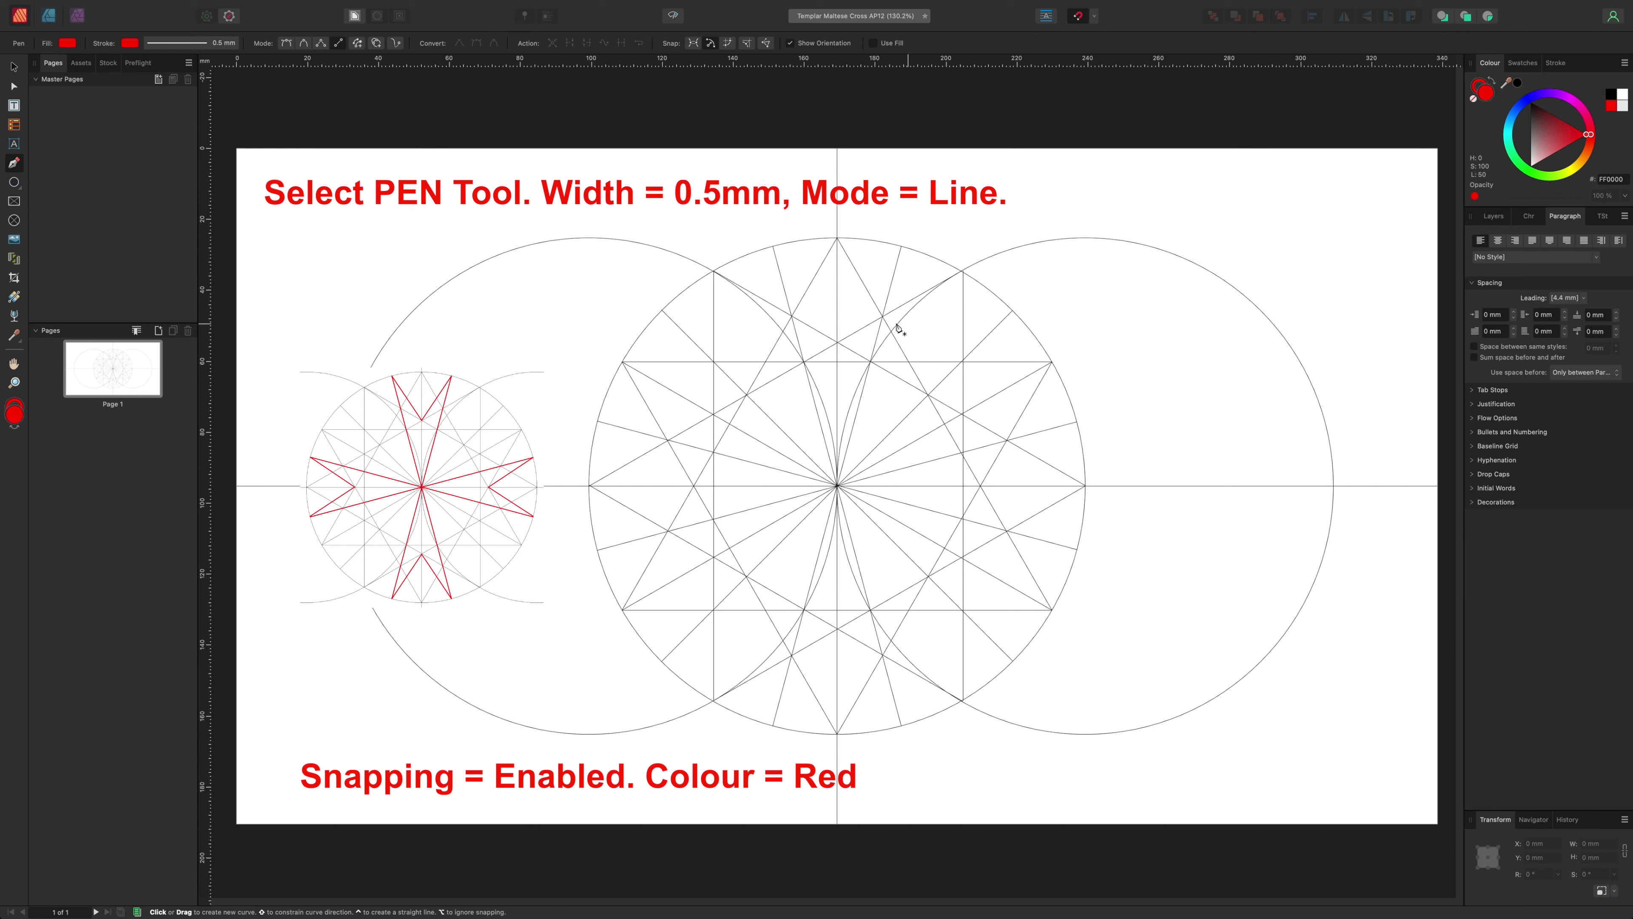
Step: Draw four red lines between opposite circle points through the centre, then start the top arm's notch
click(773, 247)
click(900, 725)
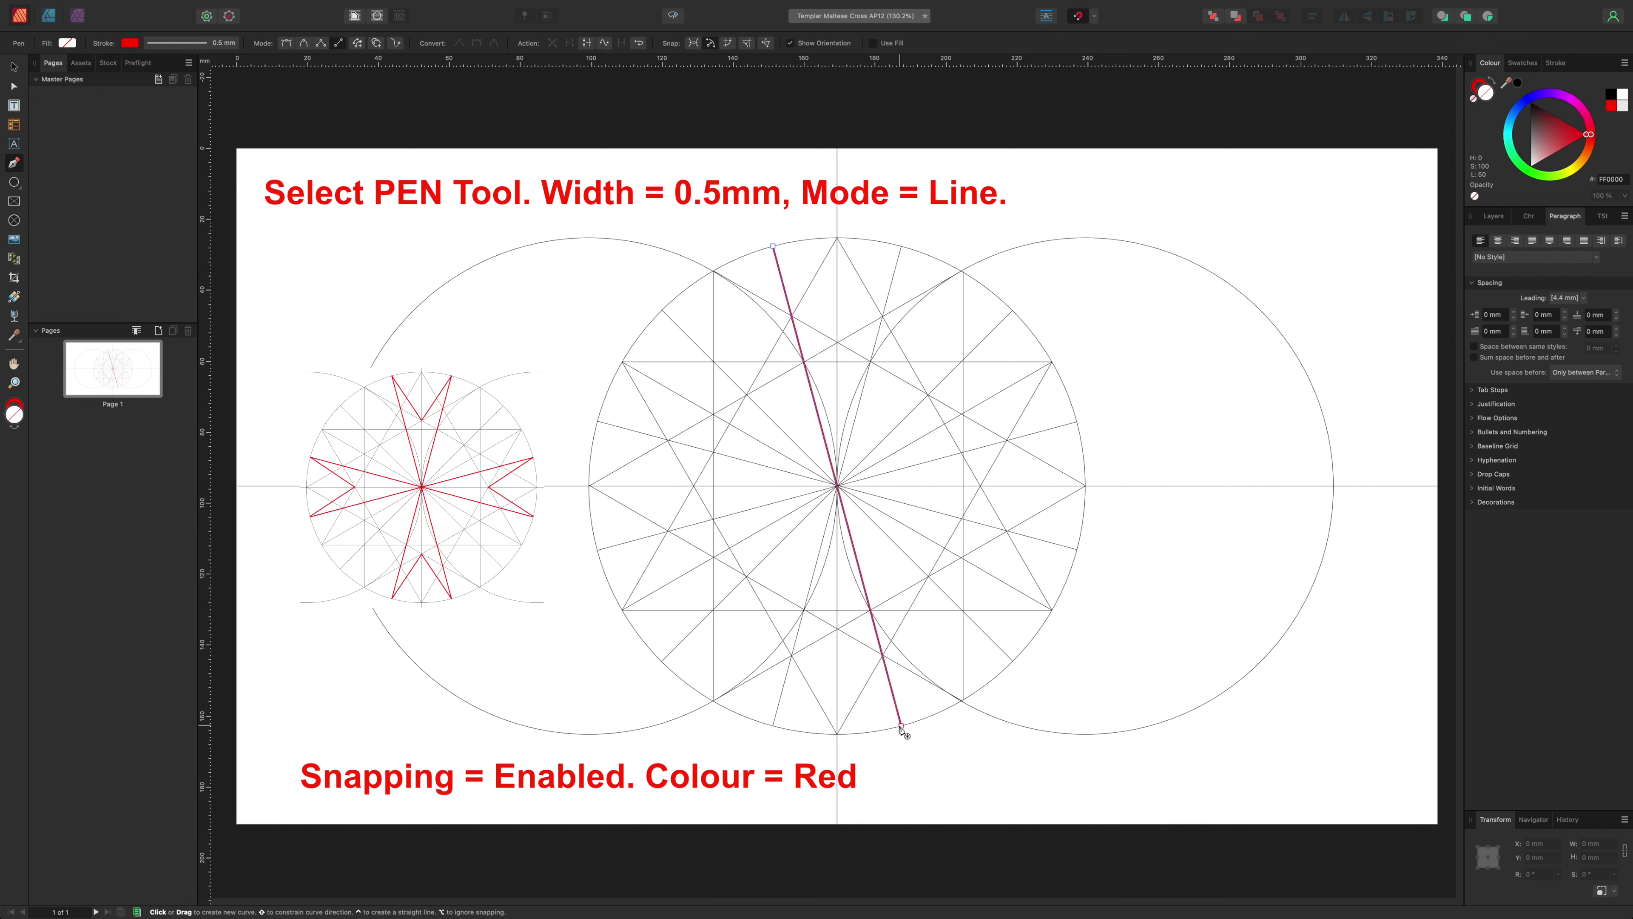
click(901, 246)
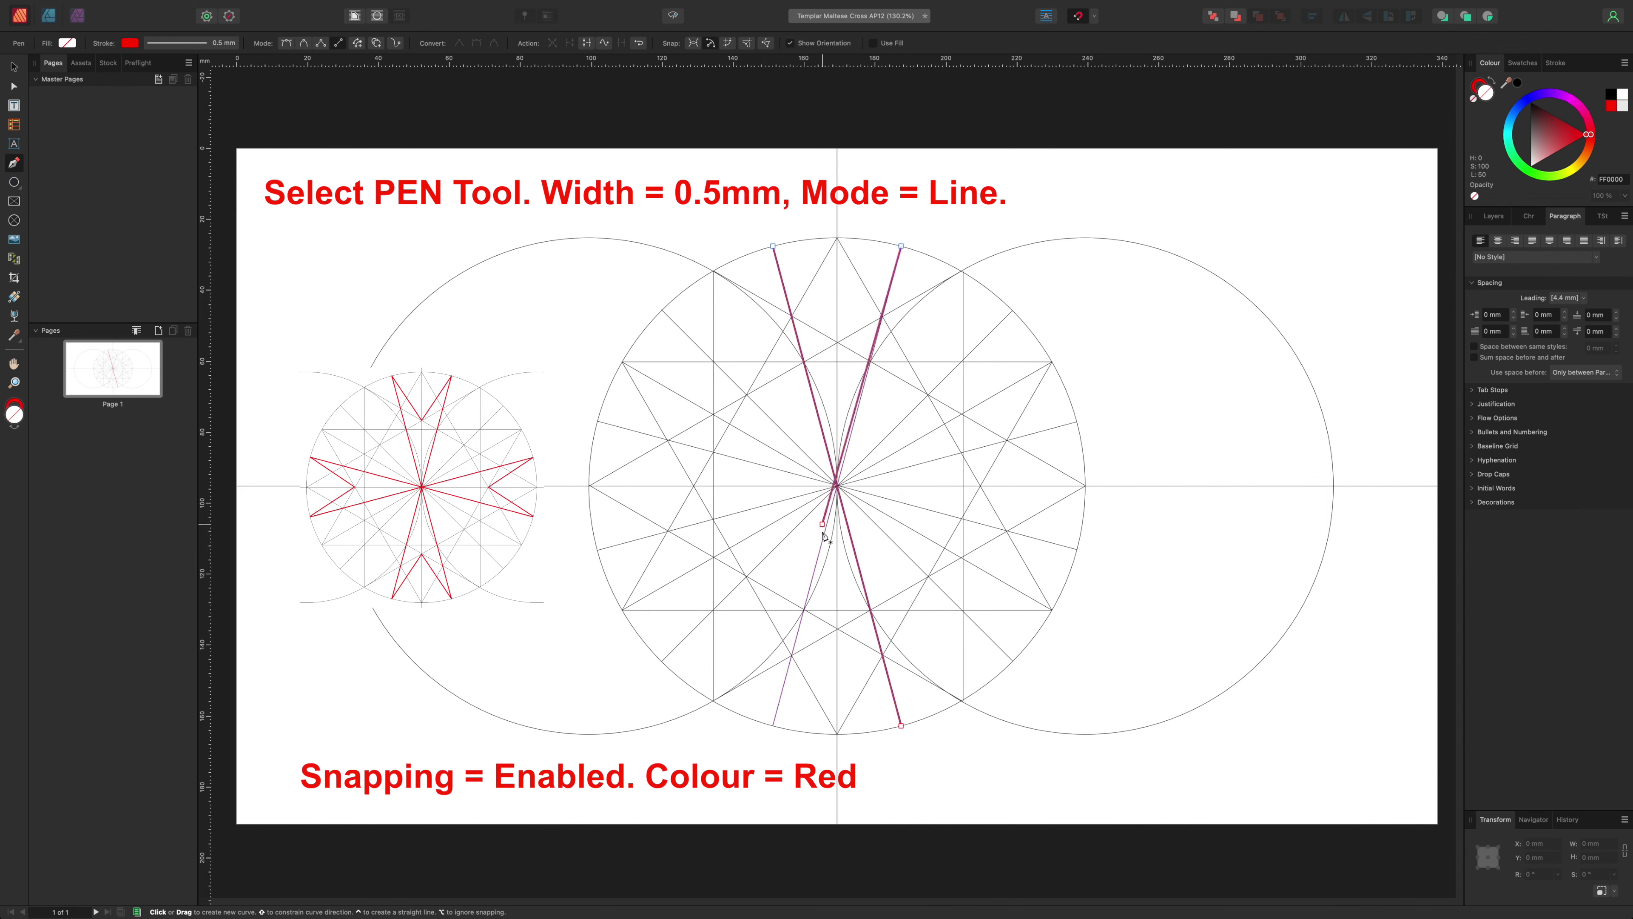
click(774, 724)
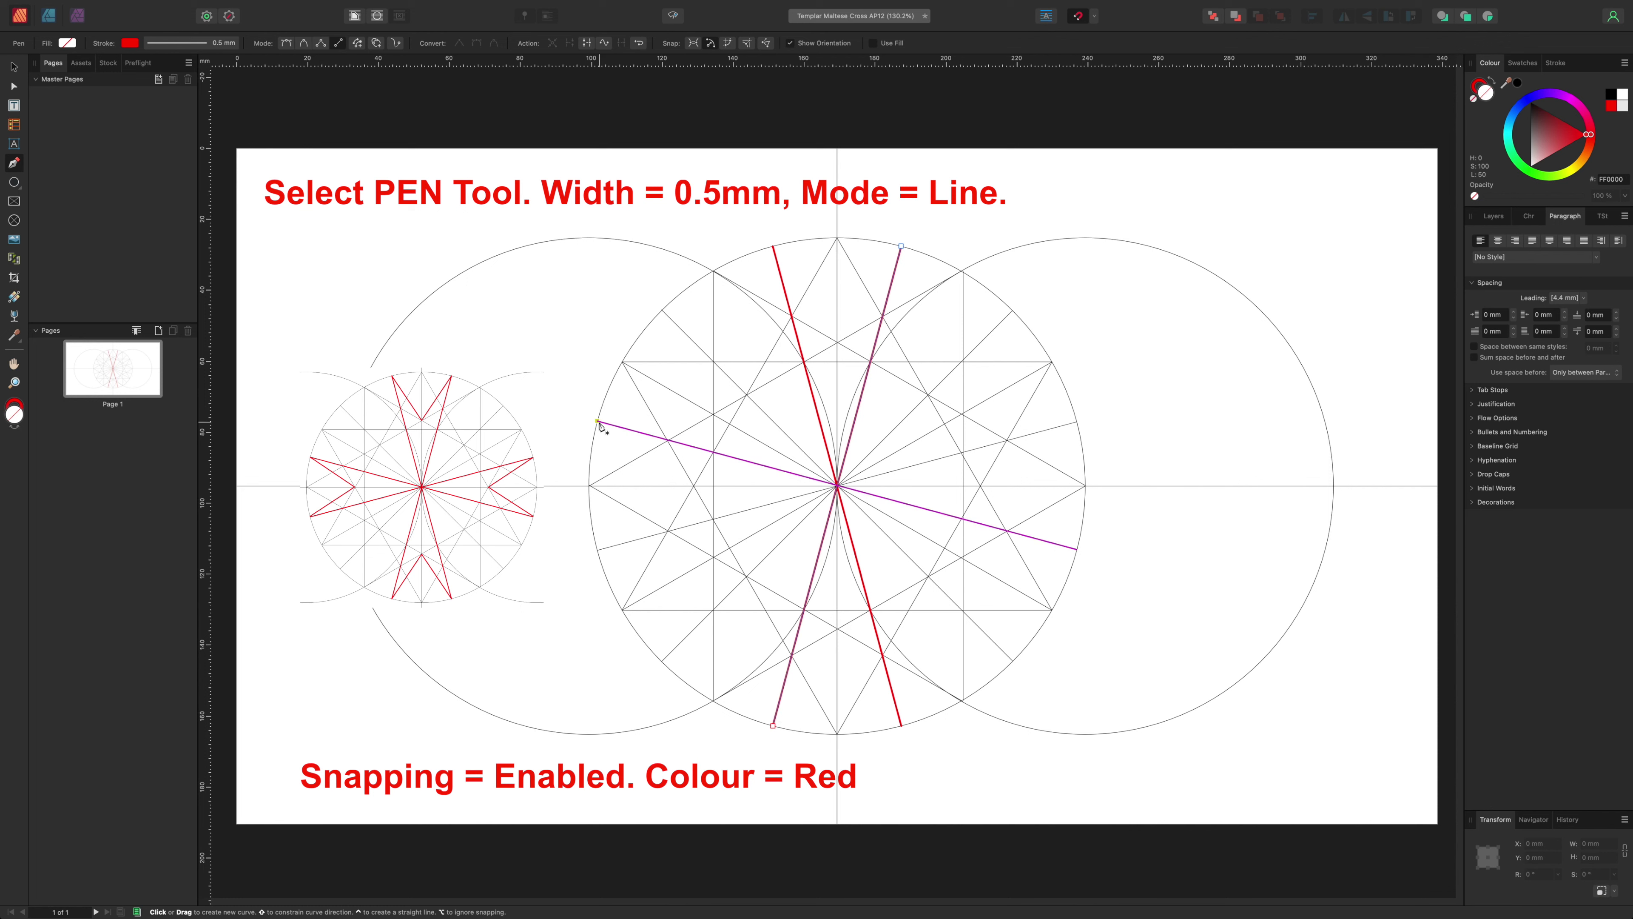
mouse_move(598, 422)
mouse_down()
mouse_move(1002, 549)
mouse_move(1077, 549)
mouse_up()
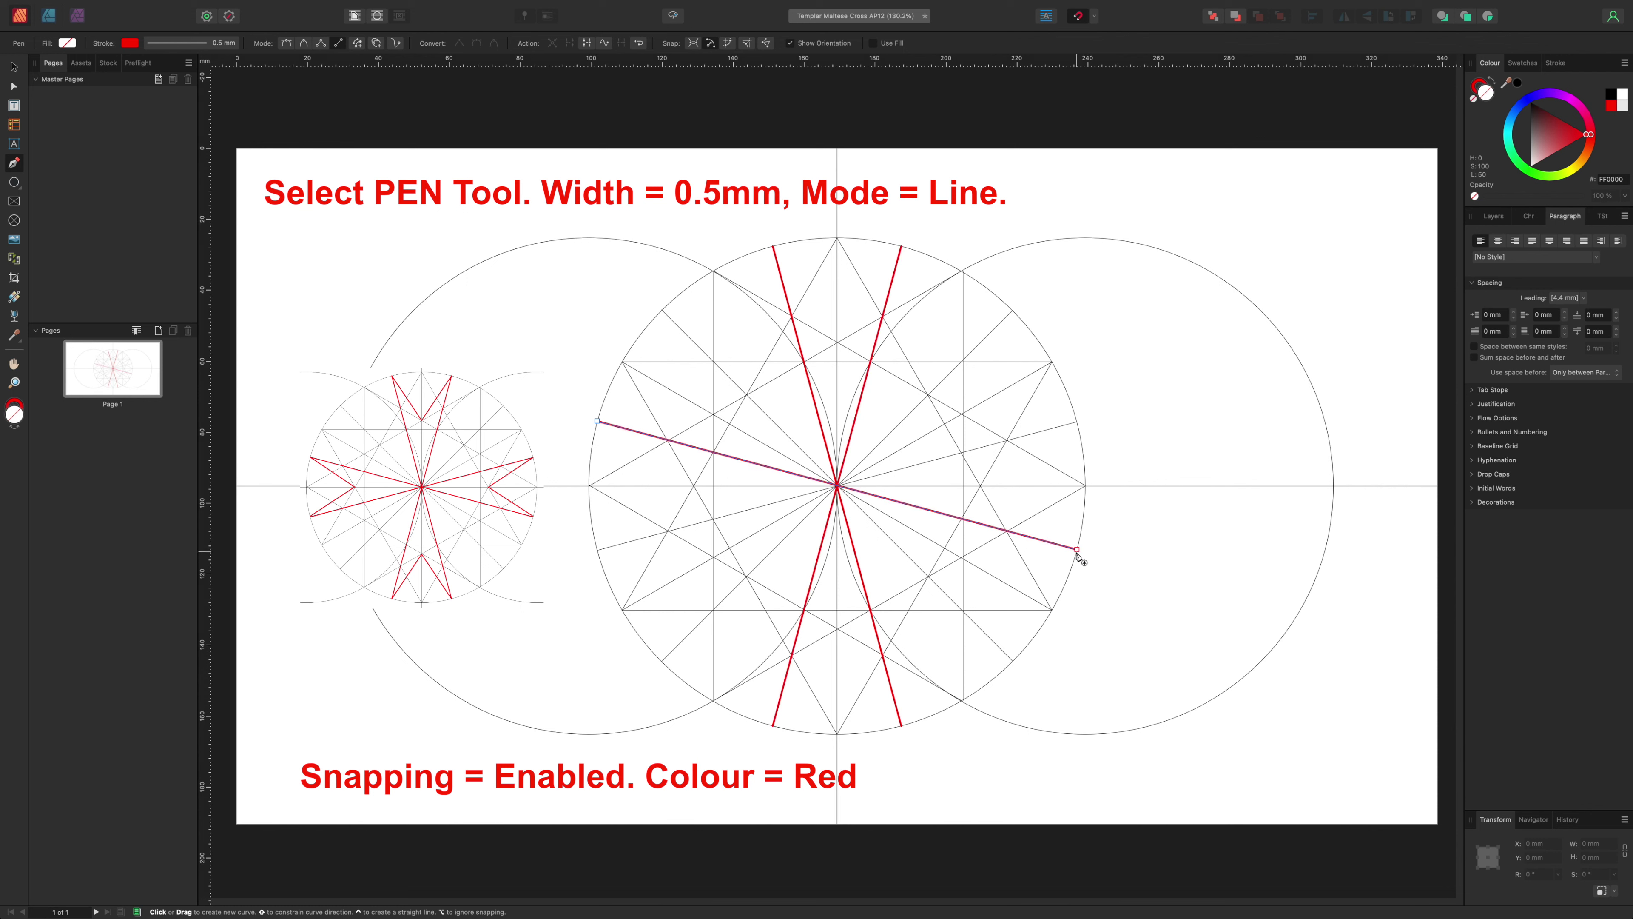
click(1078, 422)
drag(1078, 422, 598, 550)
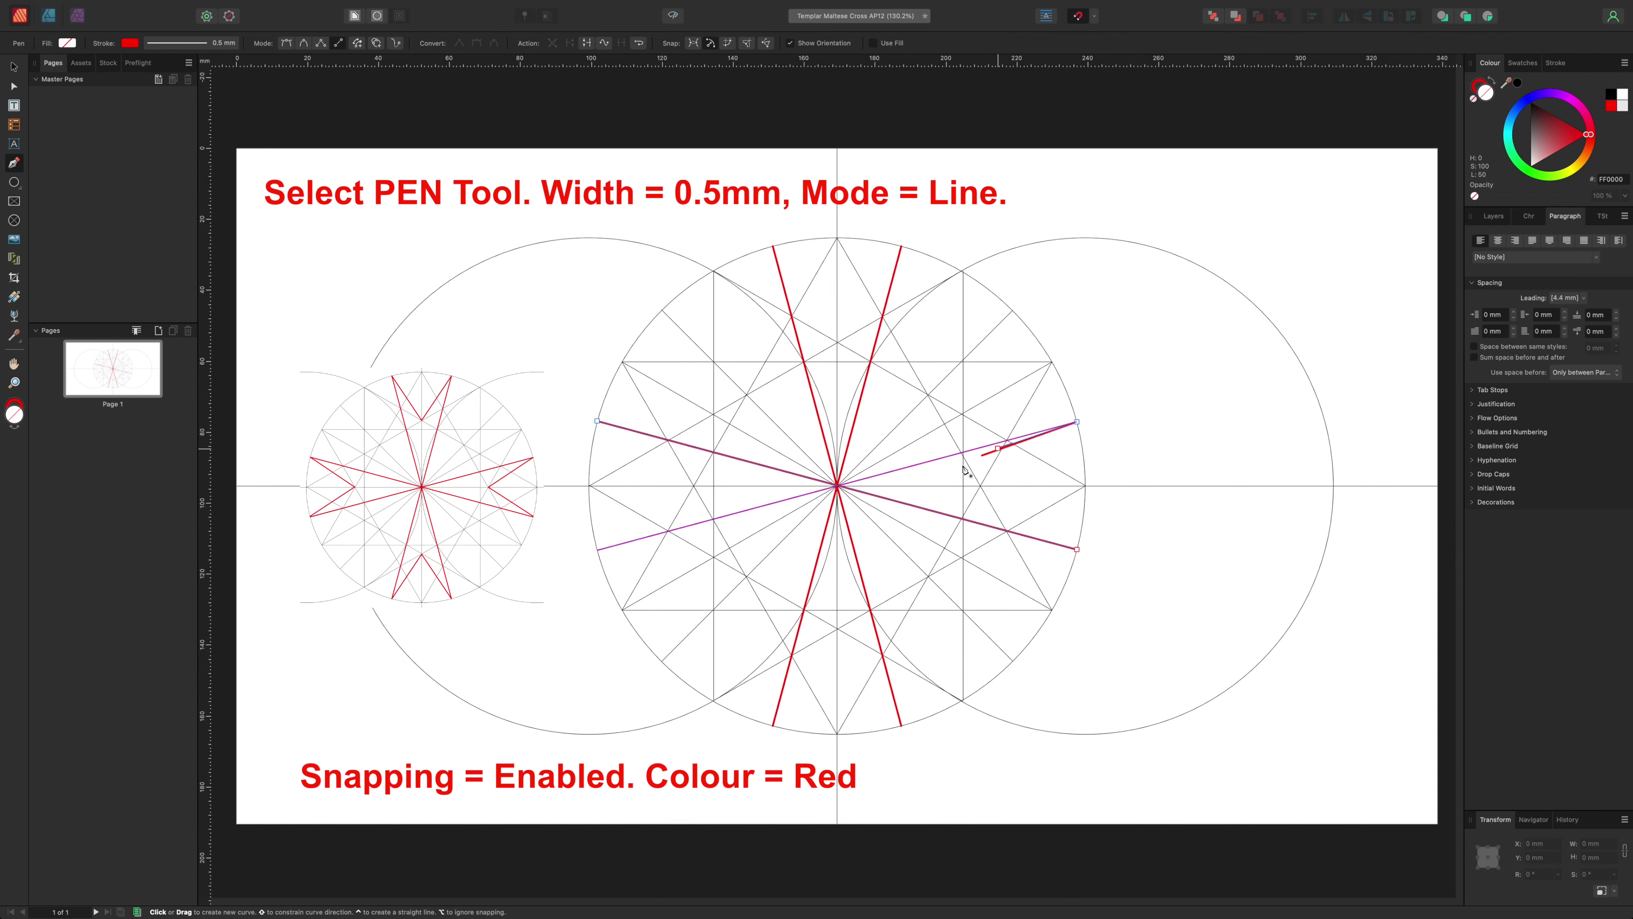
click(598, 550)
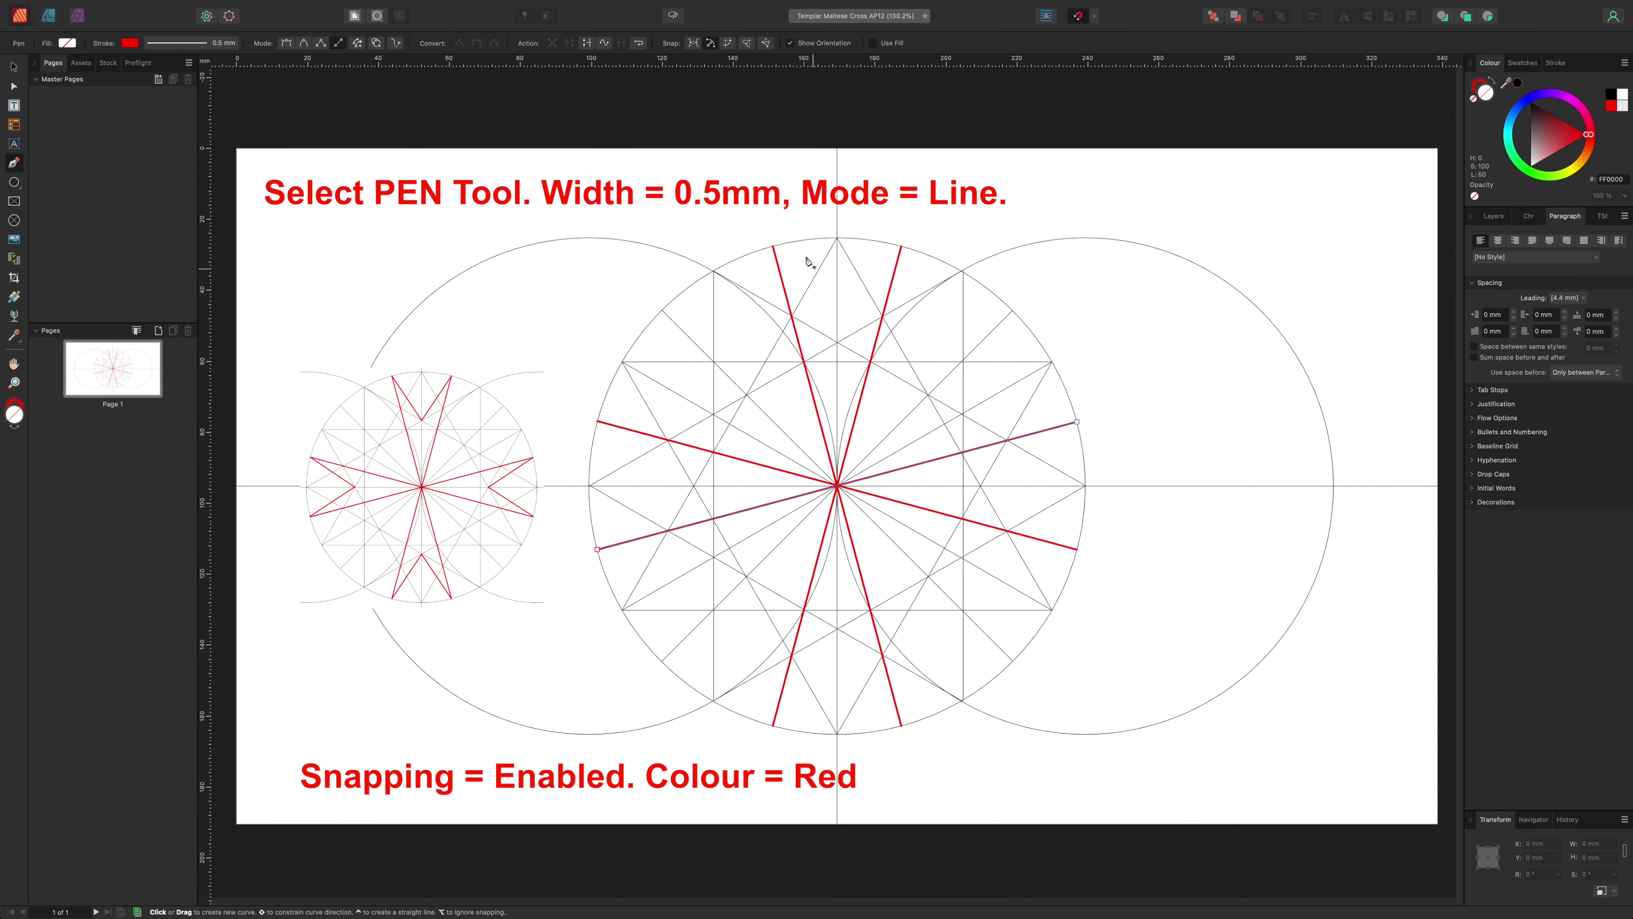
click(774, 247)
drag(774, 247, 837, 341)
Step: Finish the top arm's V notch and draw the right and bottom arm notches
click(837, 341)
click(902, 247)
click(1077, 423)
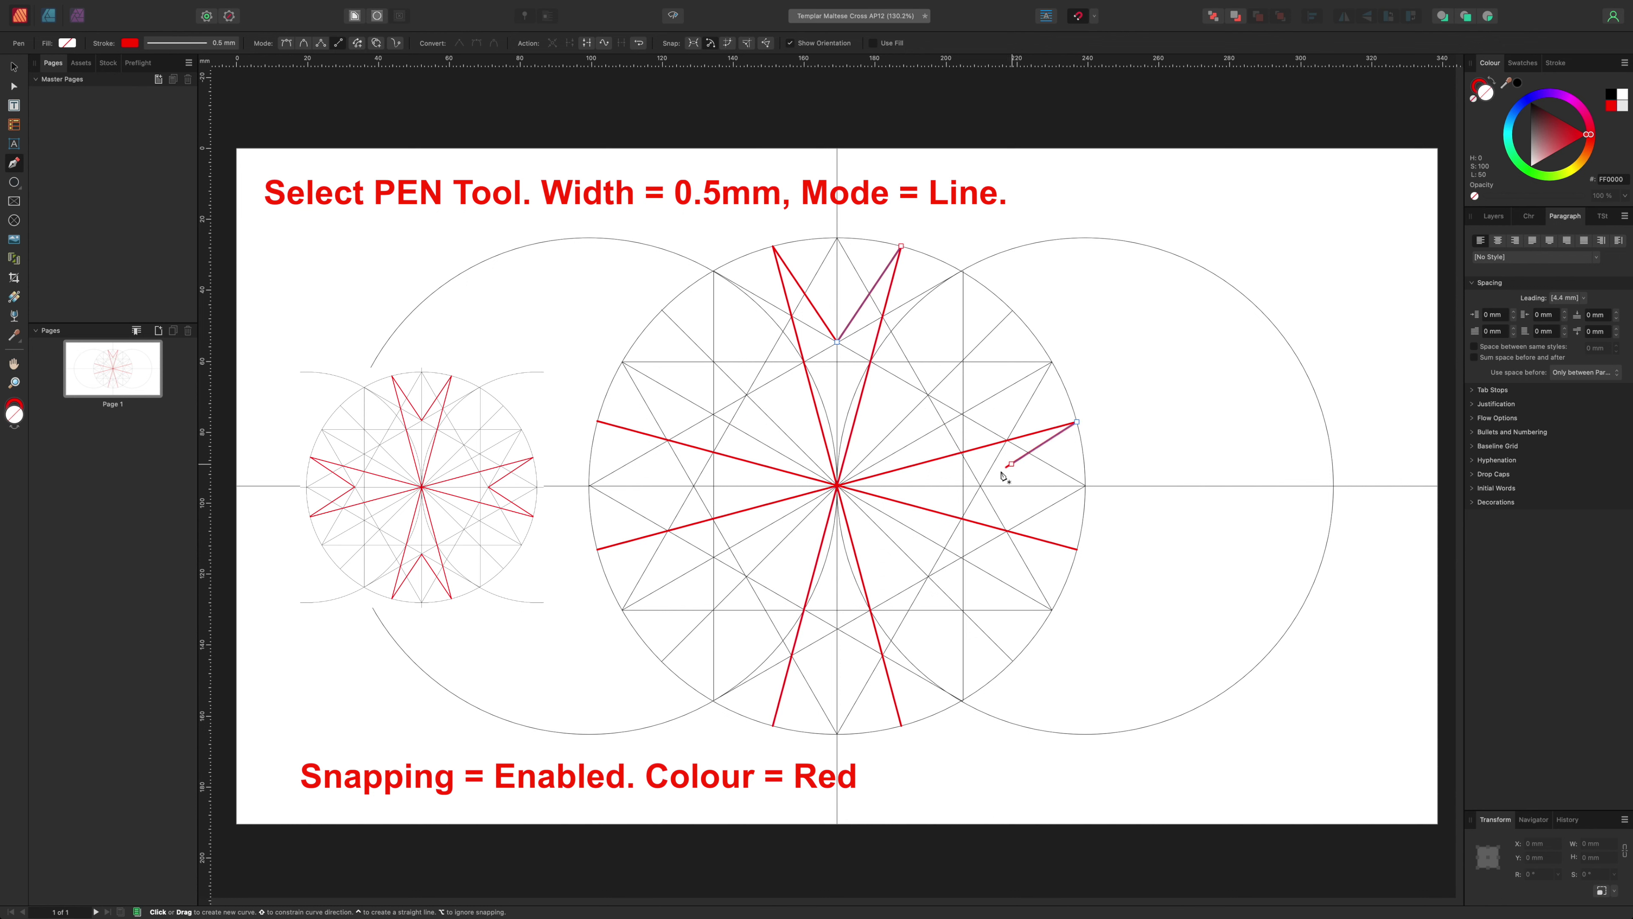
click(982, 486)
click(1077, 548)
click(774, 726)
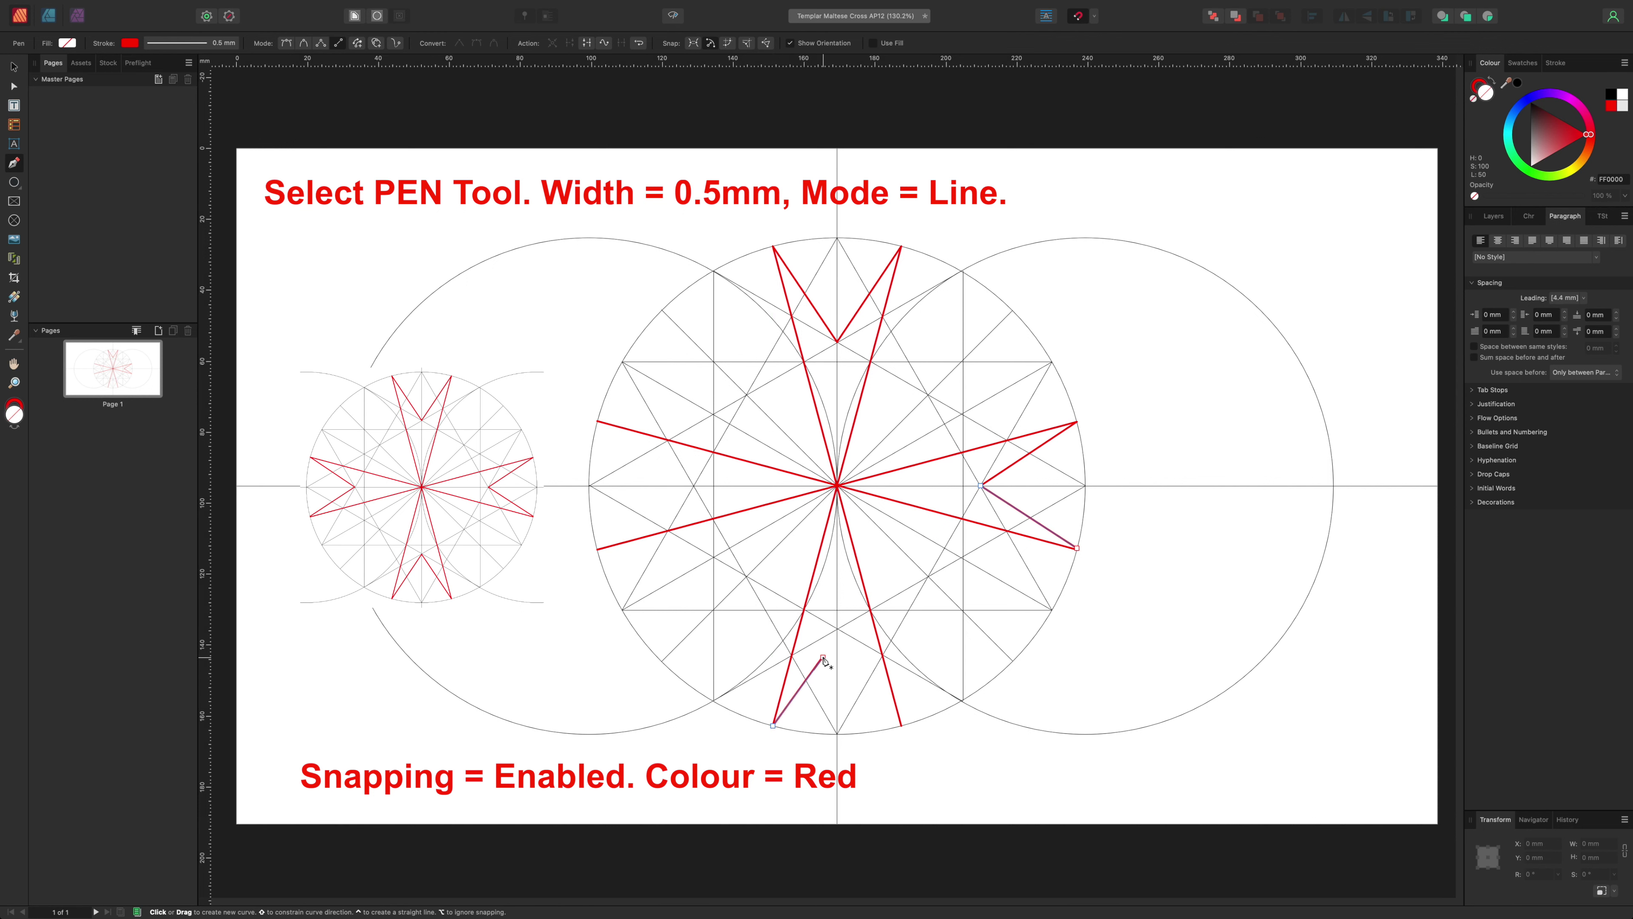
click(836, 630)
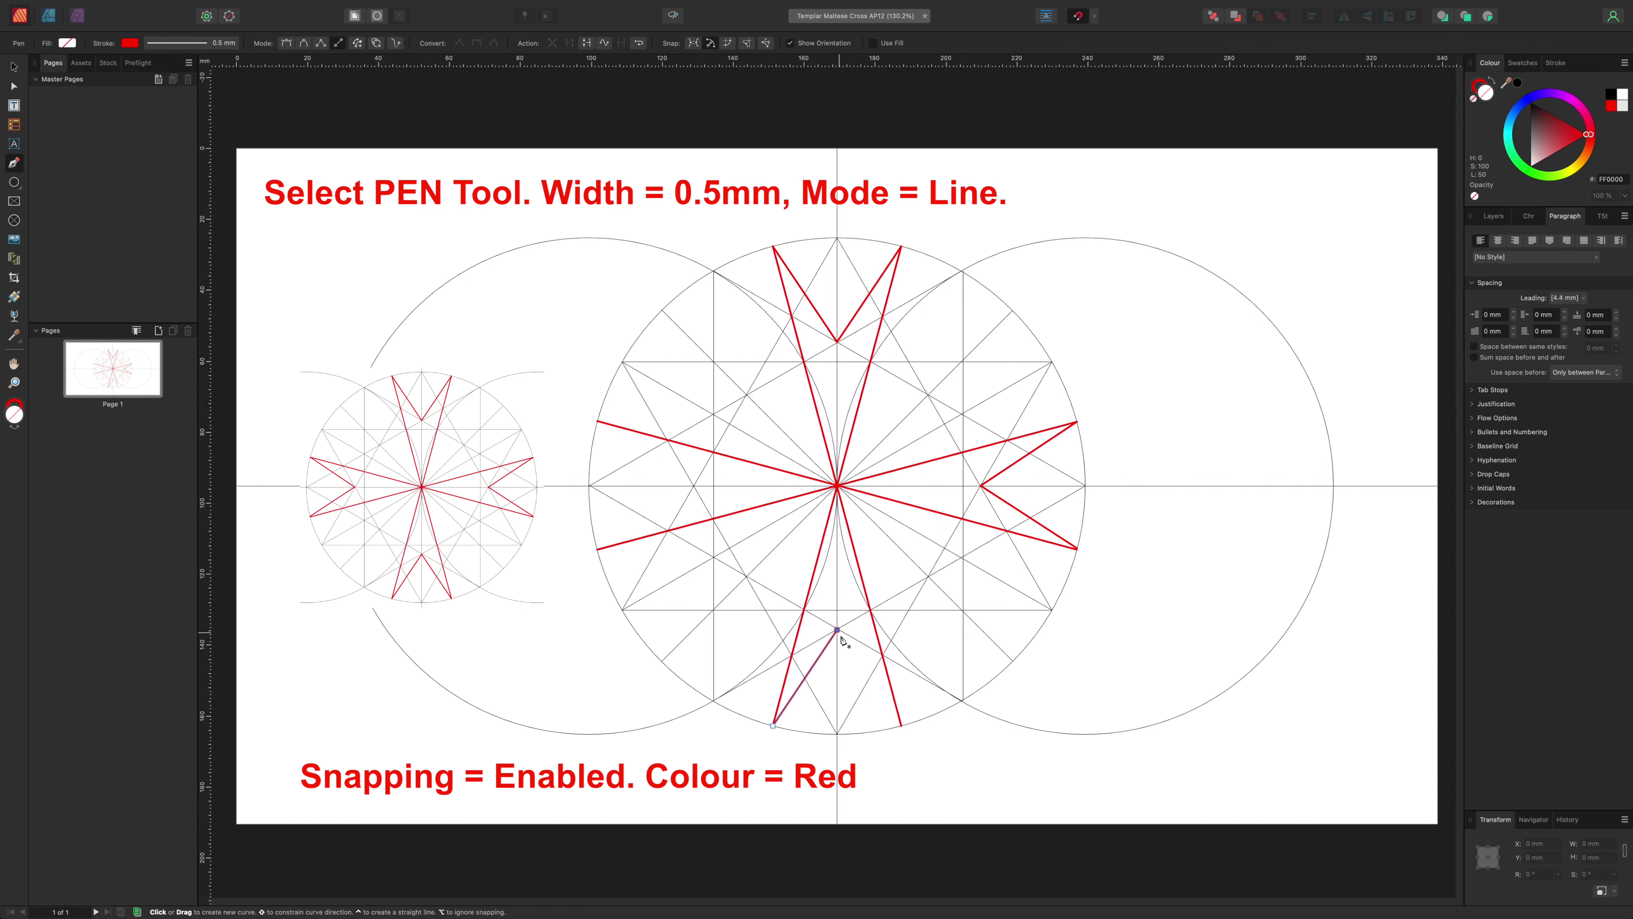
click(901, 725)
key(Escape)
Step: Draw the left arm's V notch and deselect the finished cross lines
click(597, 421)
click(693, 486)
click(597, 548)
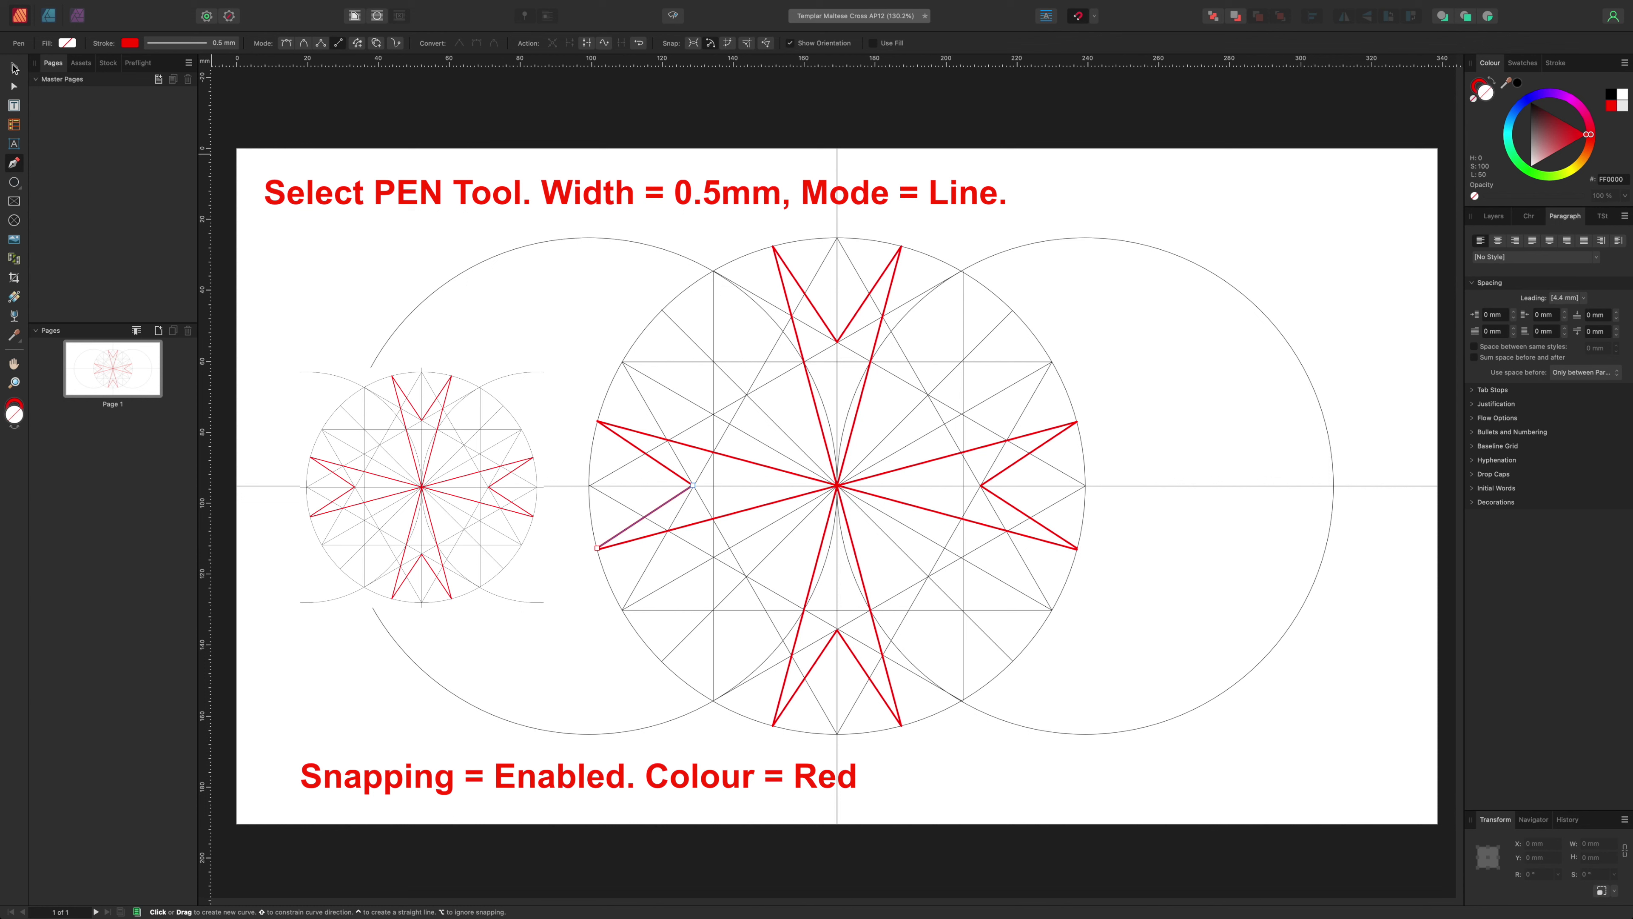
click(14, 68)
click(255, 109)
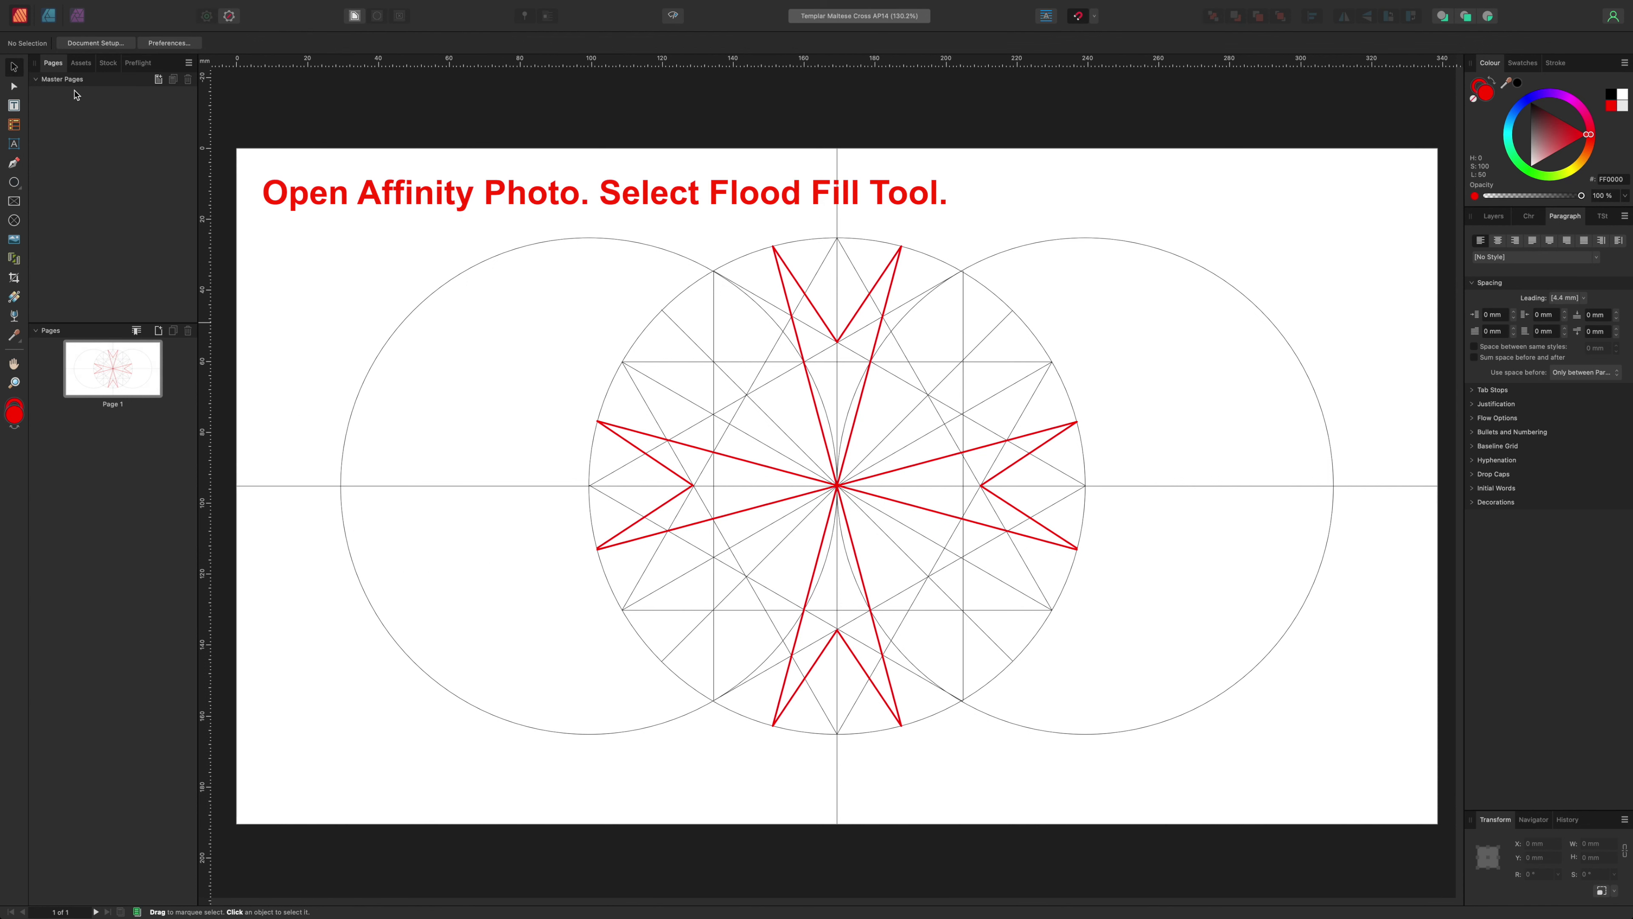
Step: In the Photo Persona, zoom the page to fit and add a new pixel layer for flood filling
click(77, 18)
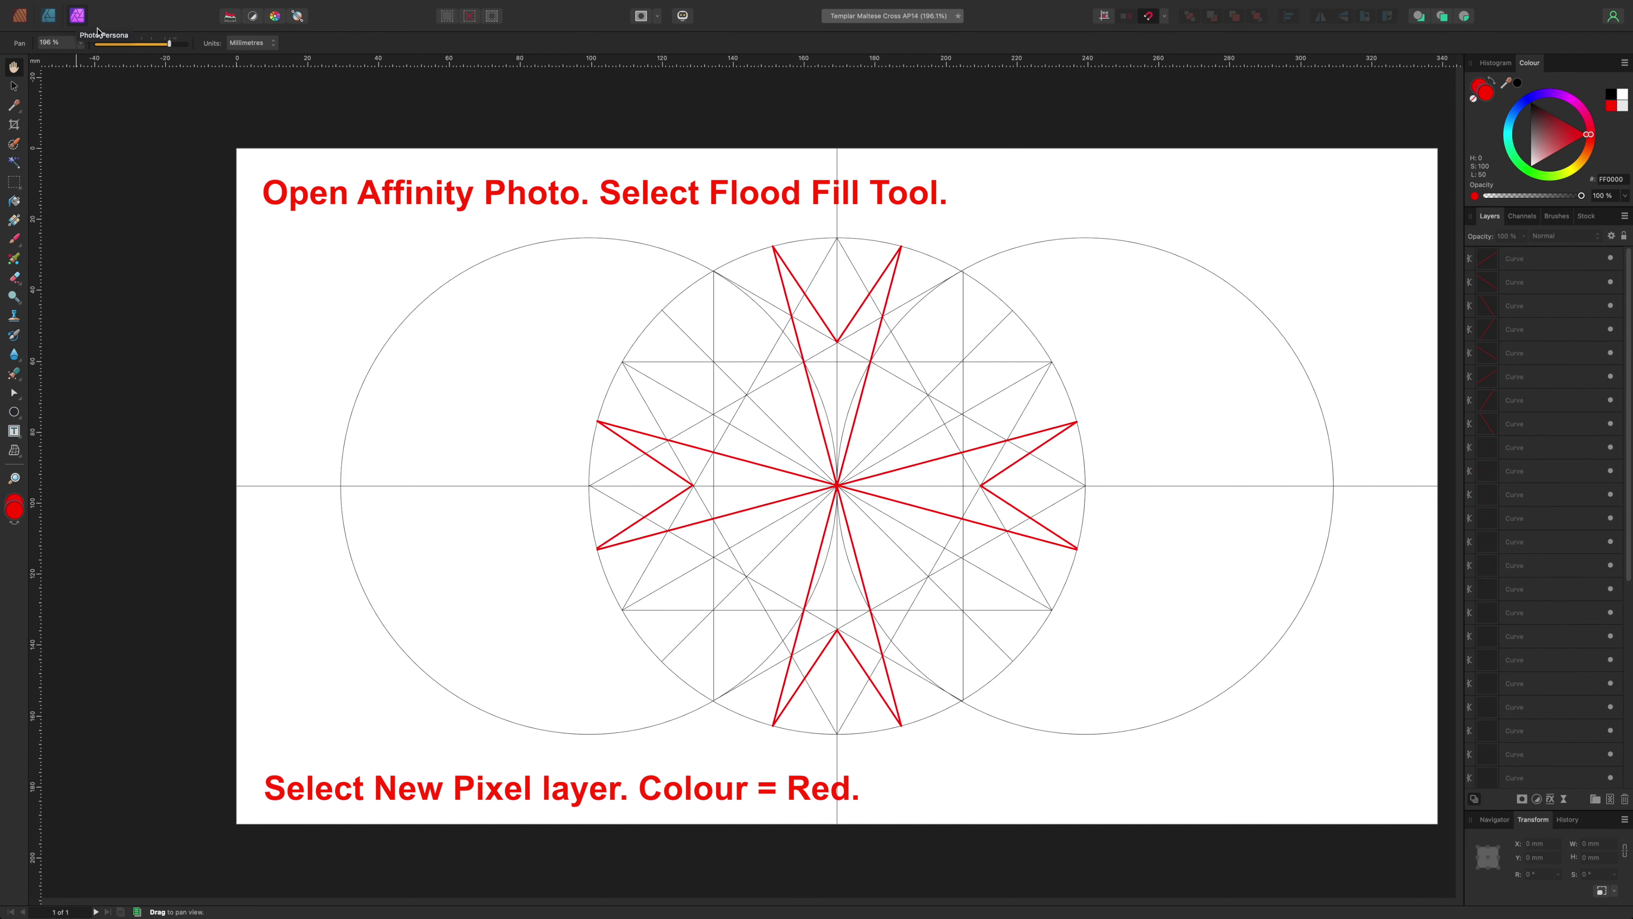
click(442, 8)
mouse_move(508, 27)
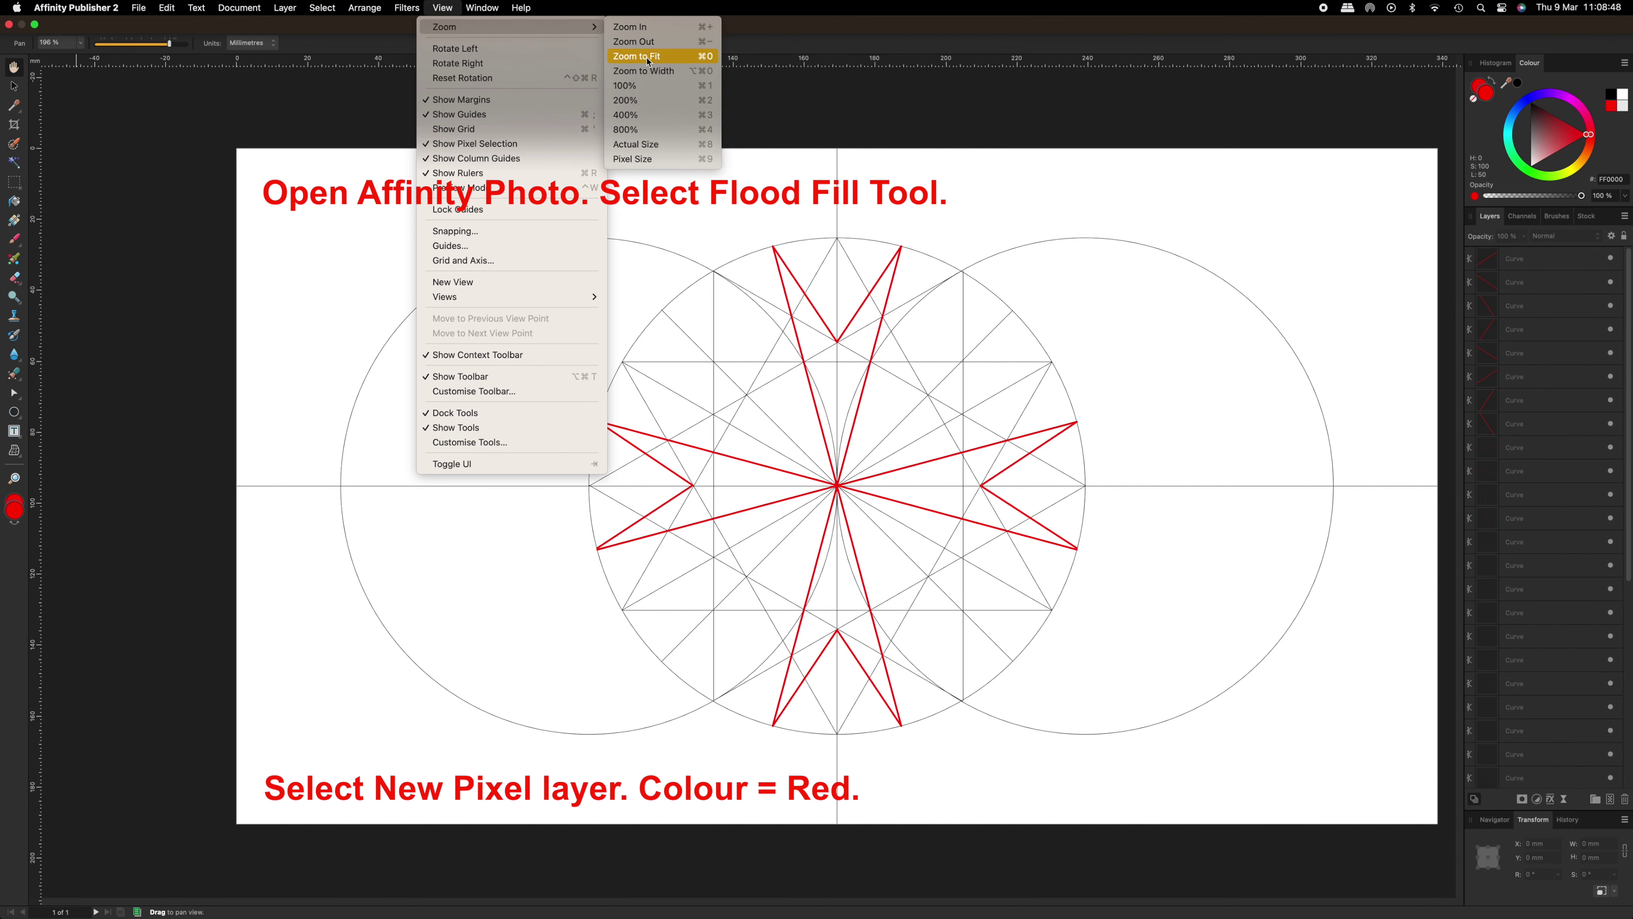
click(648, 56)
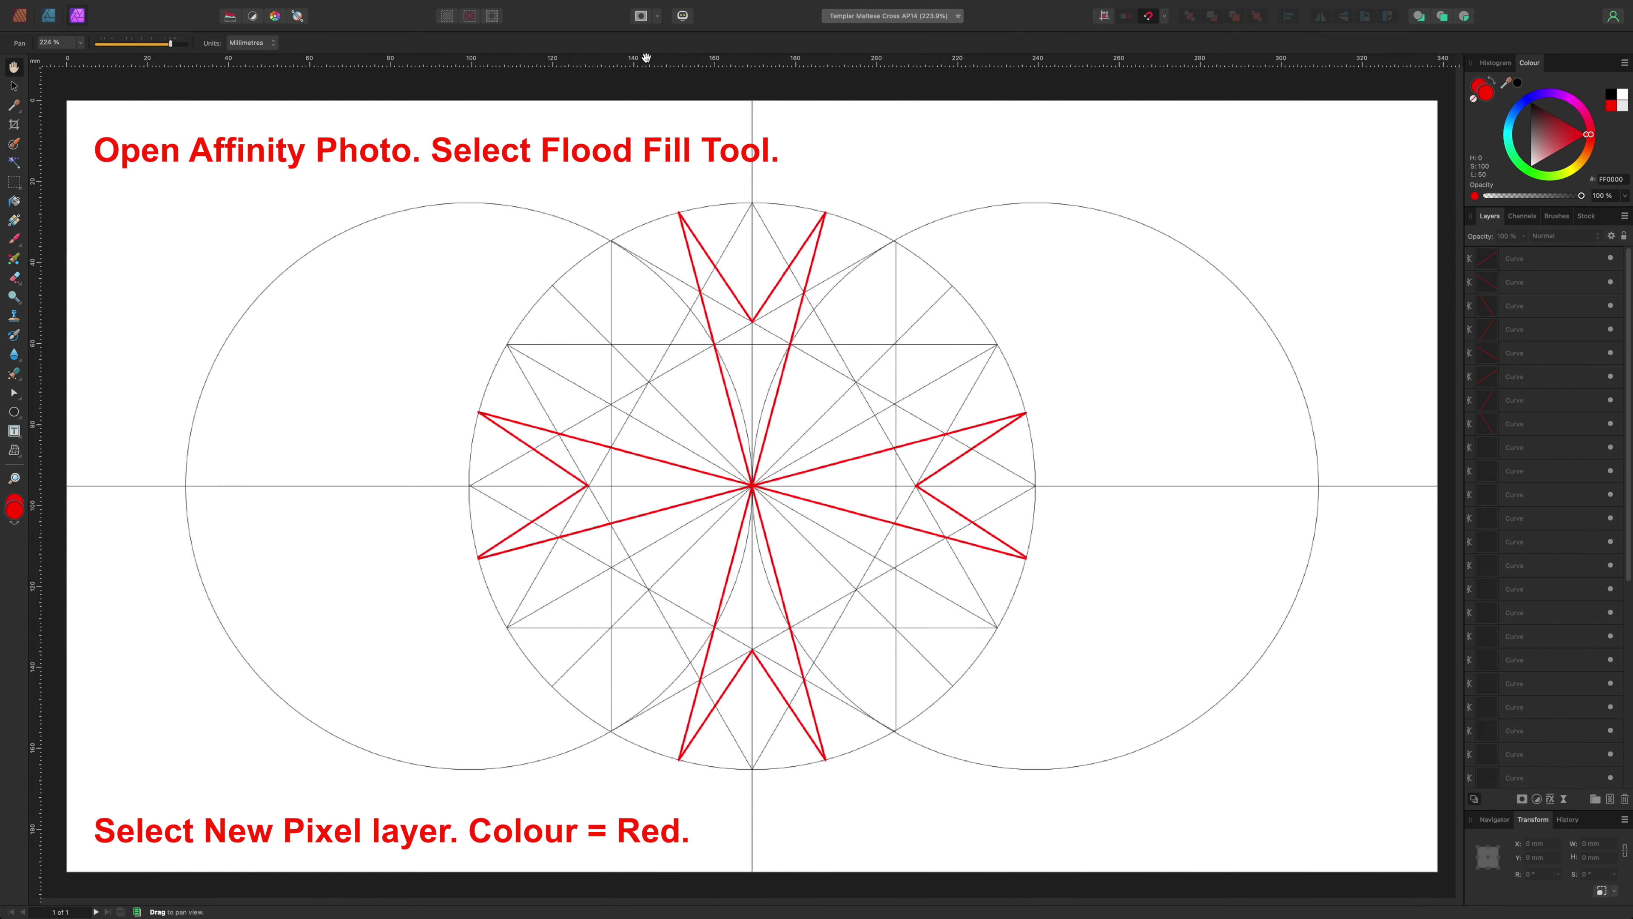
click(14, 201)
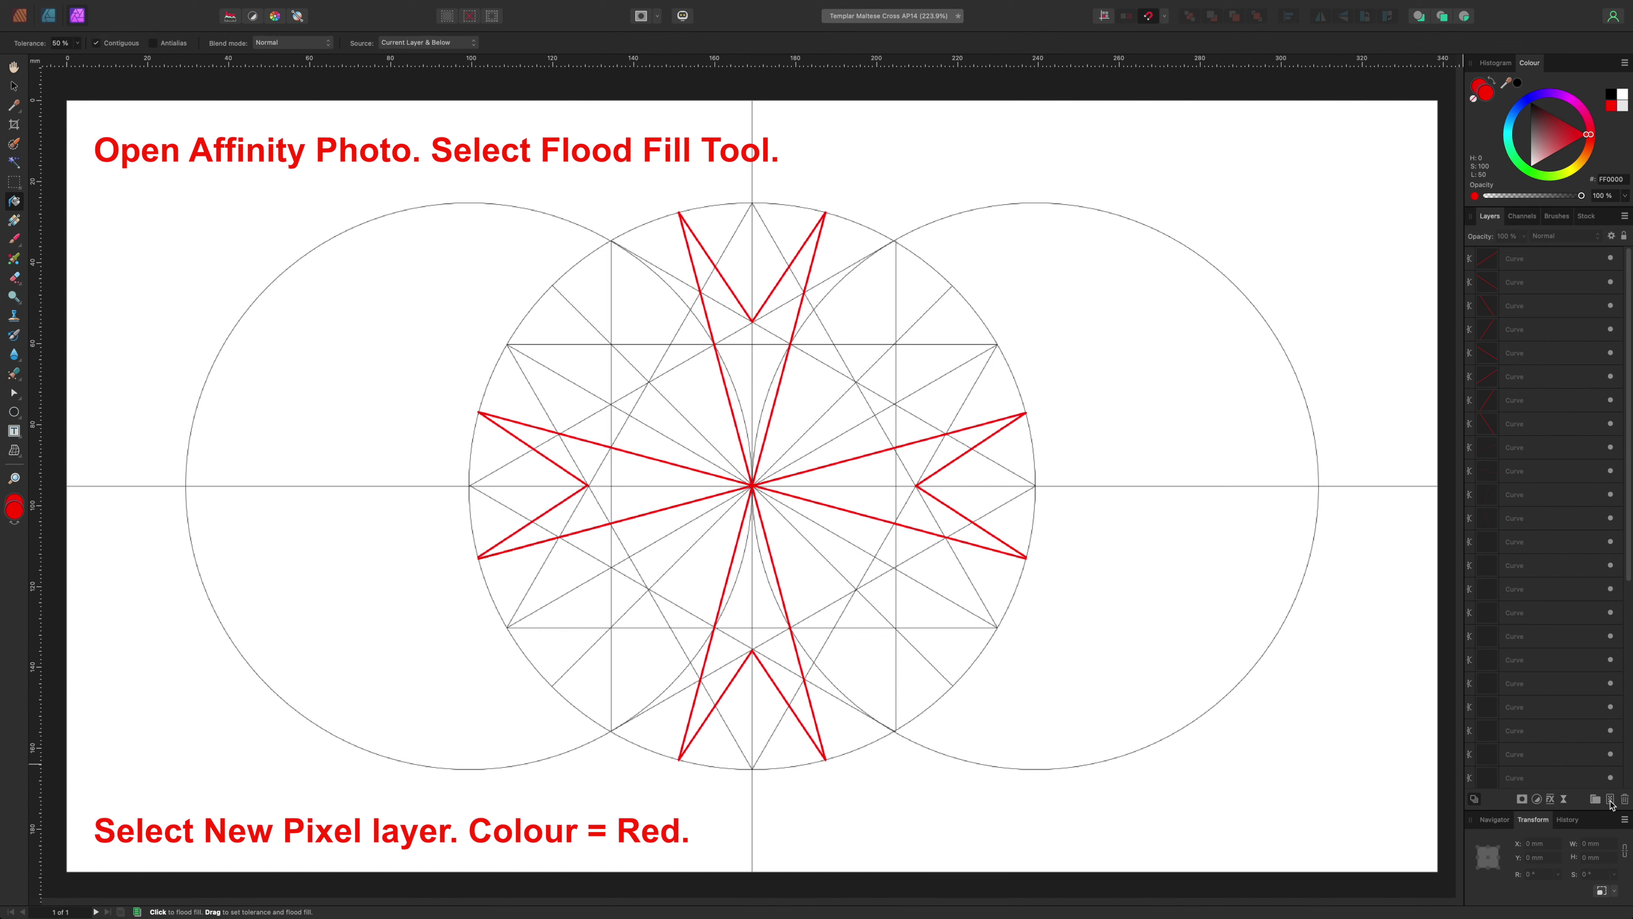
click(1610, 799)
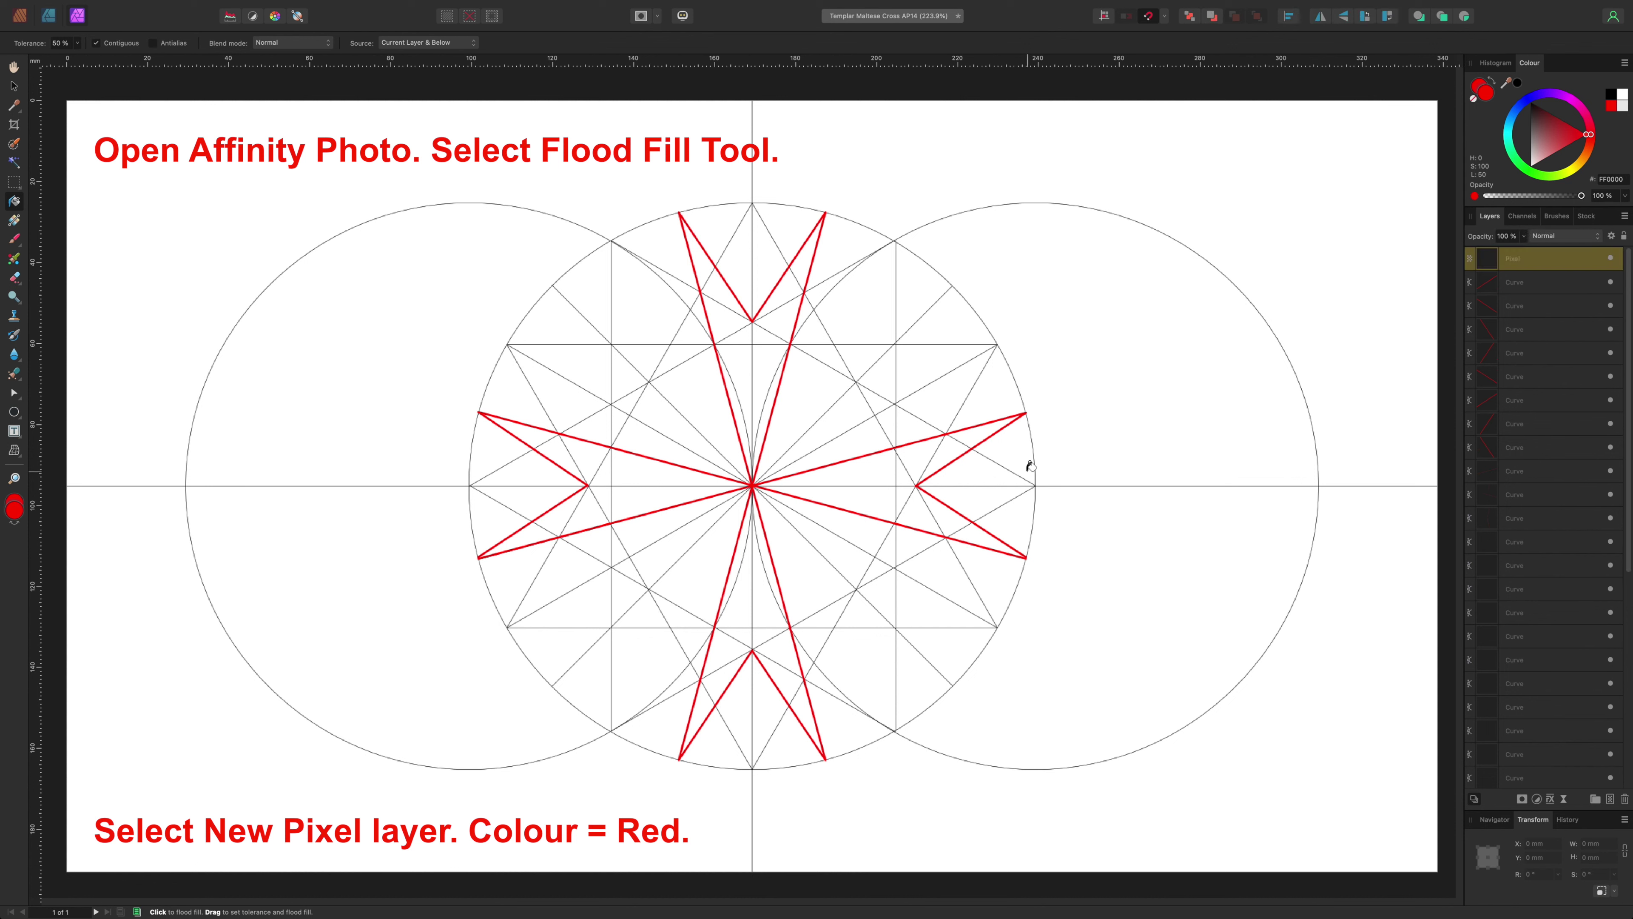
Step: Flood-fill the upper, right, lower and left arm regions red, then deselect the pixel layer
click(738, 355)
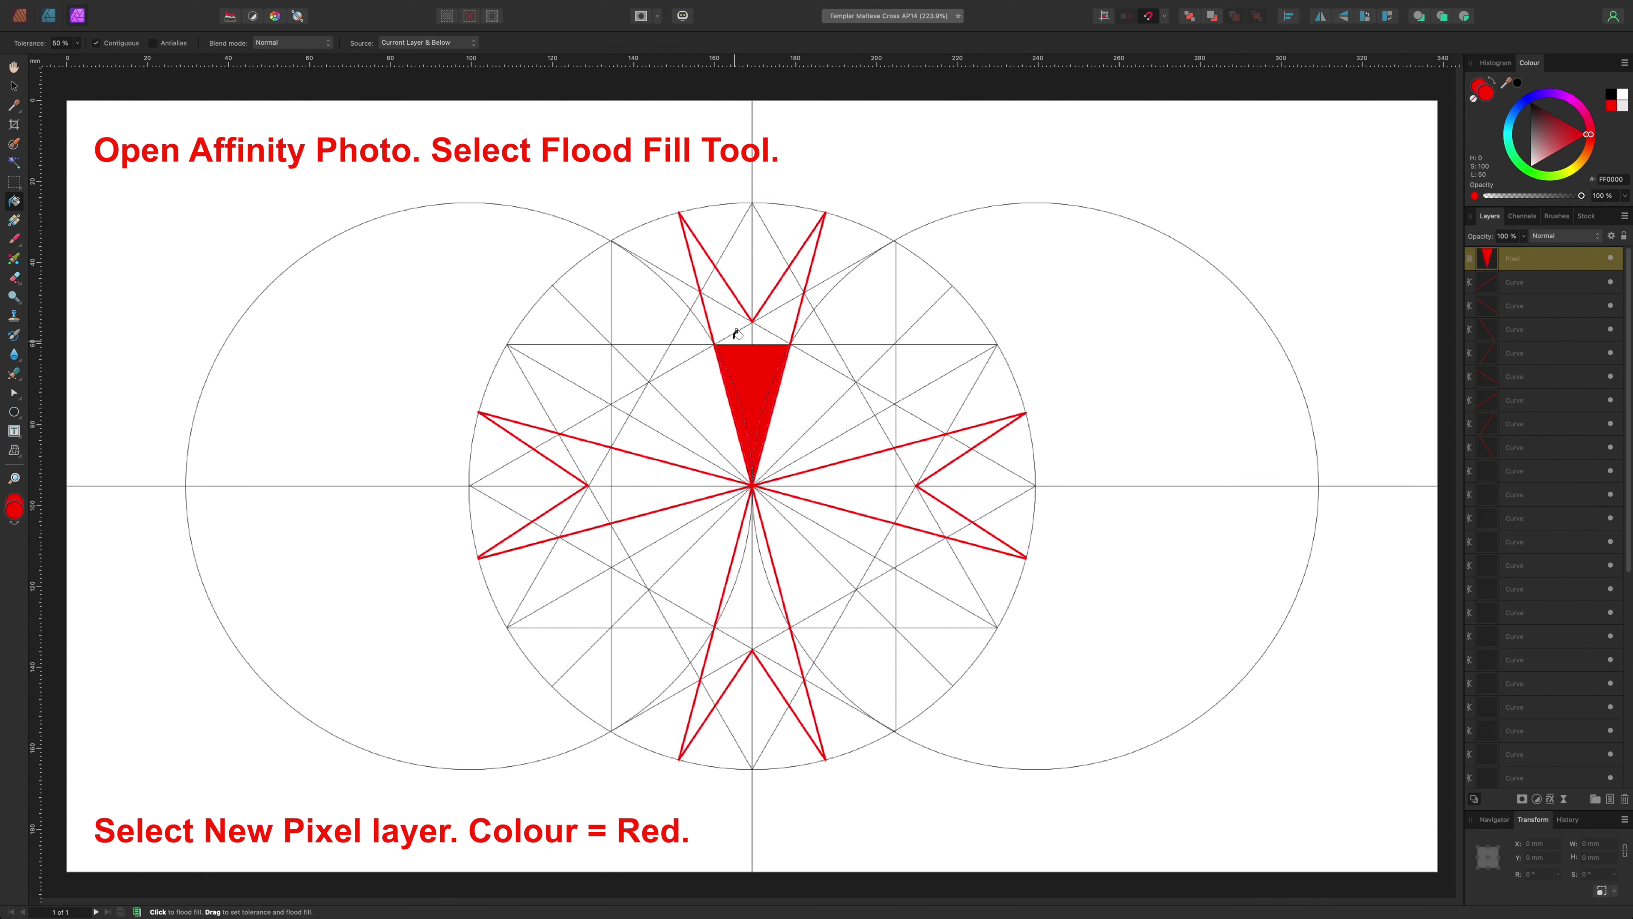
click(718, 305)
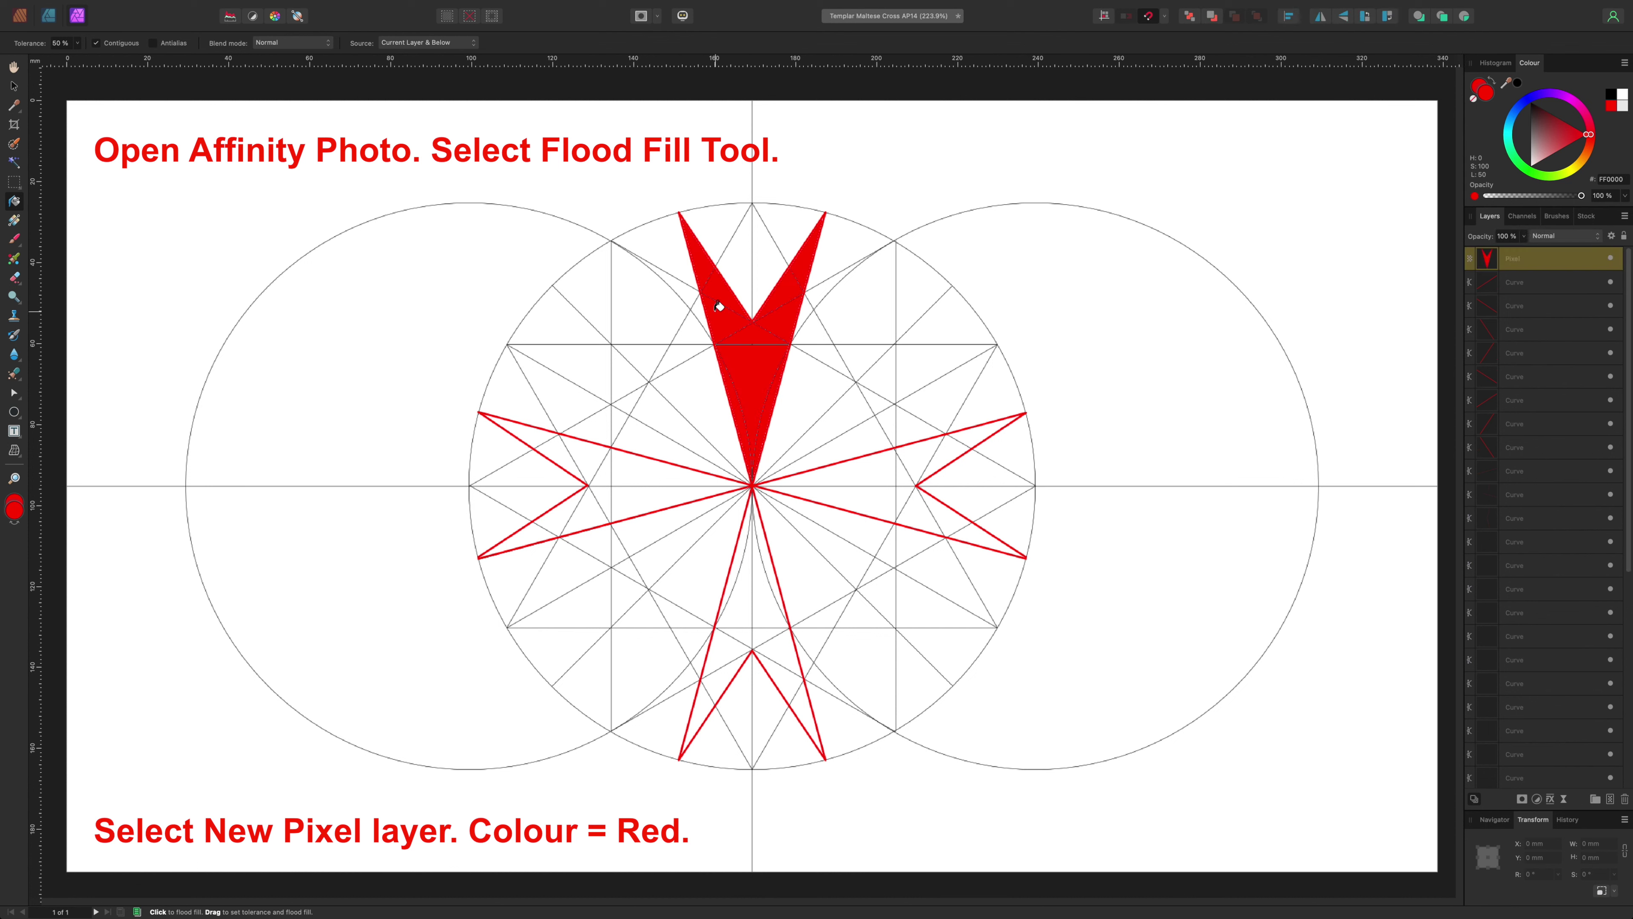
click(878, 483)
click(920, 463)
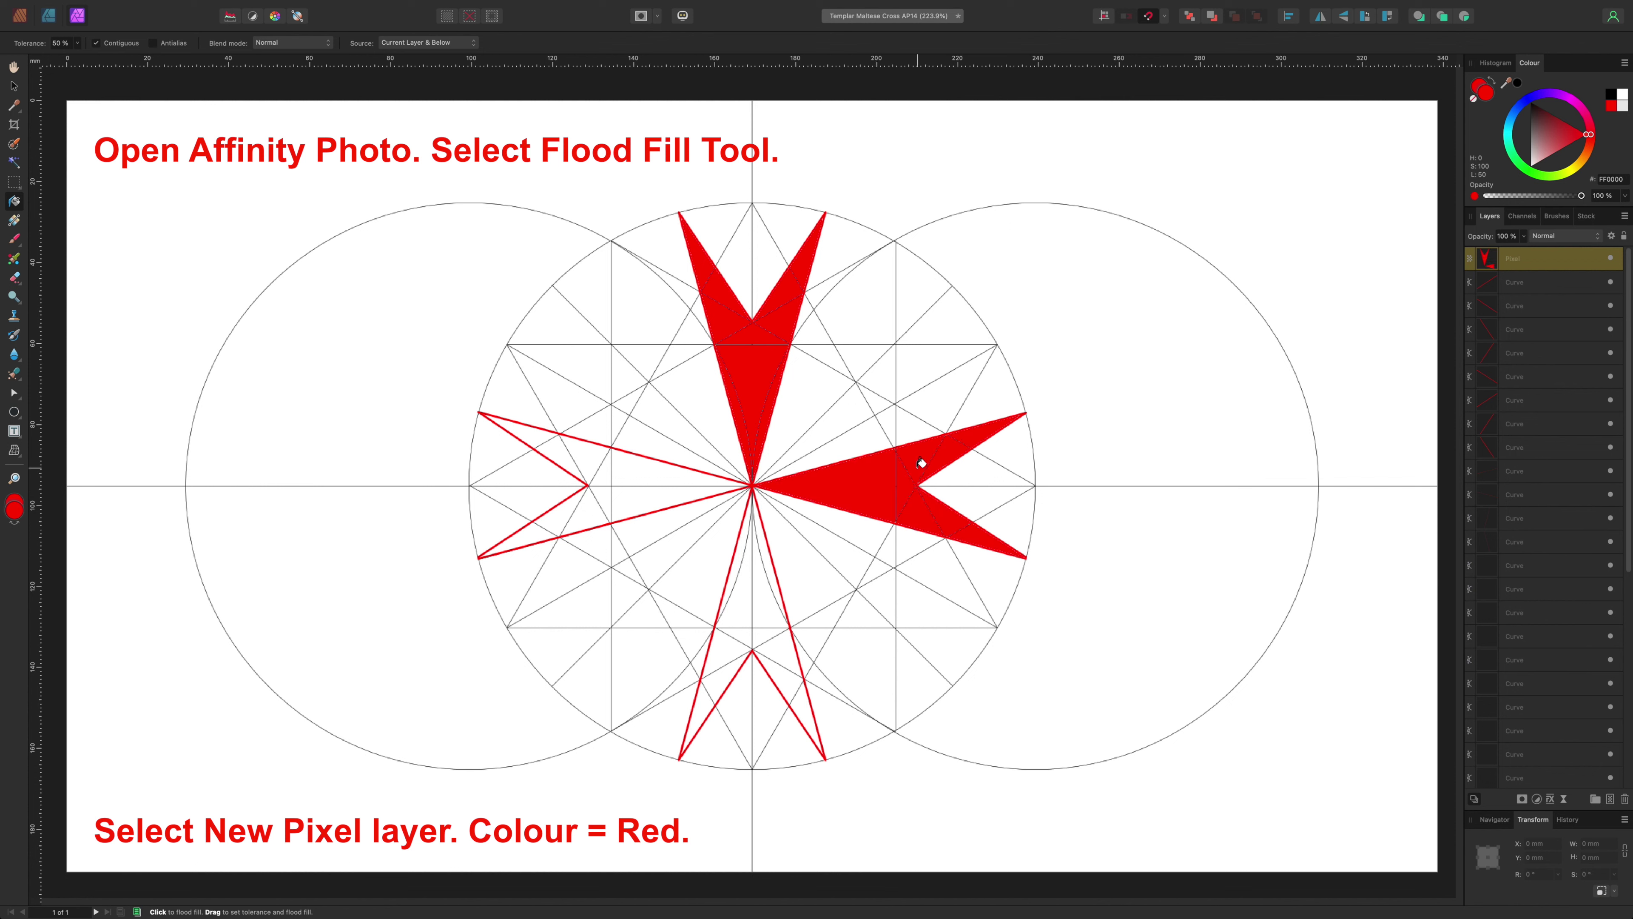
click(745, 611)
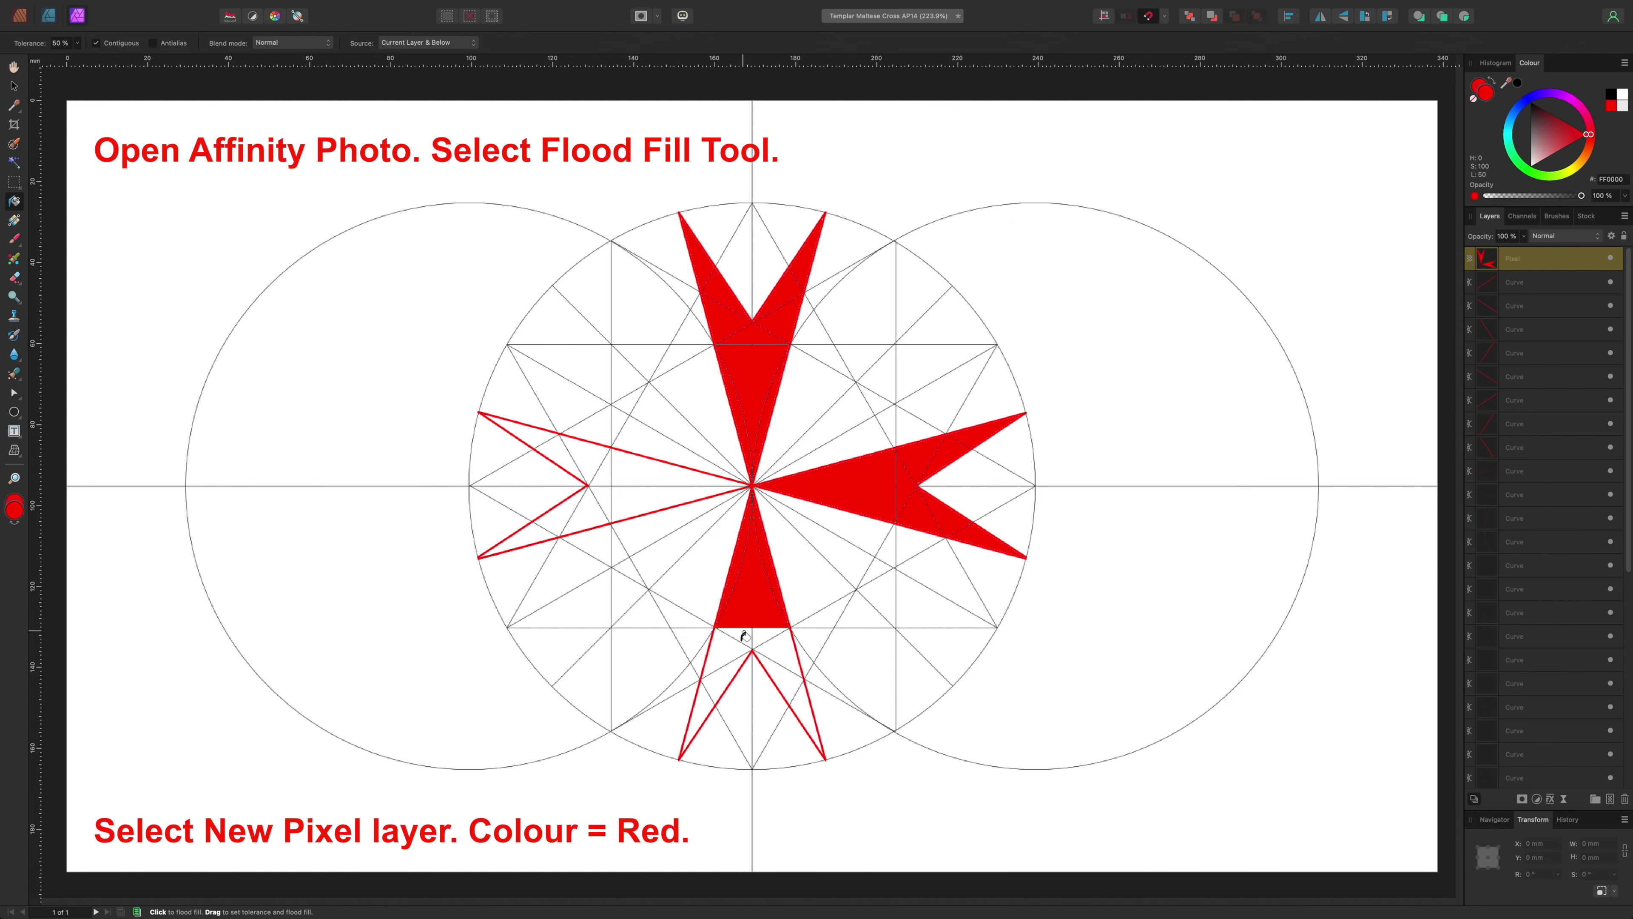
click(730, 661)
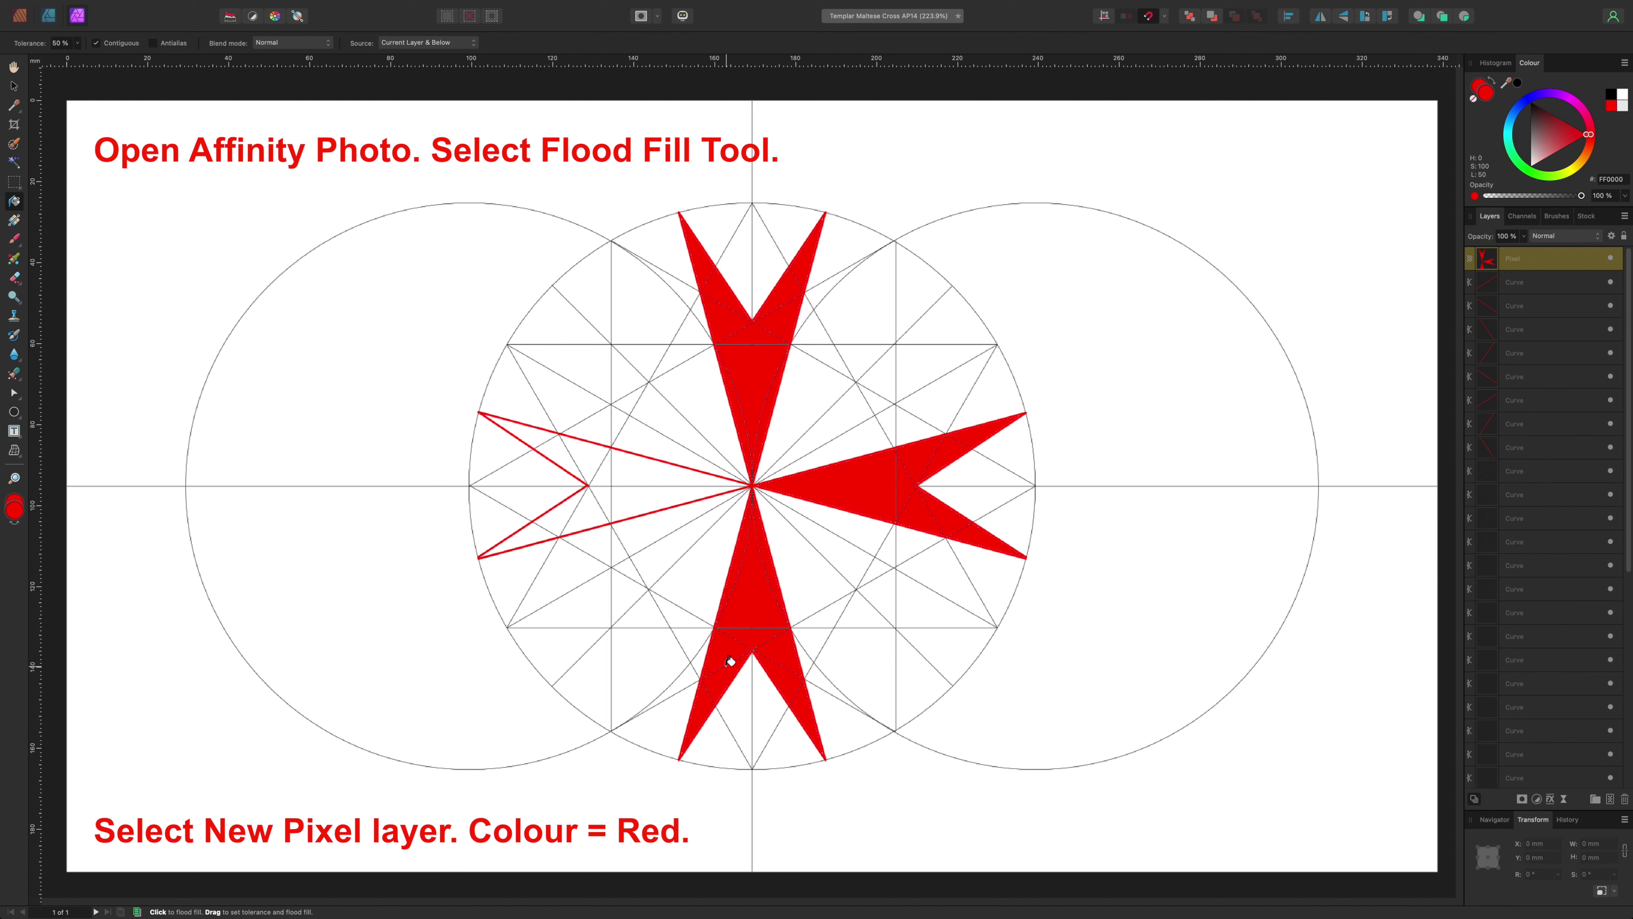
click(620, 487)
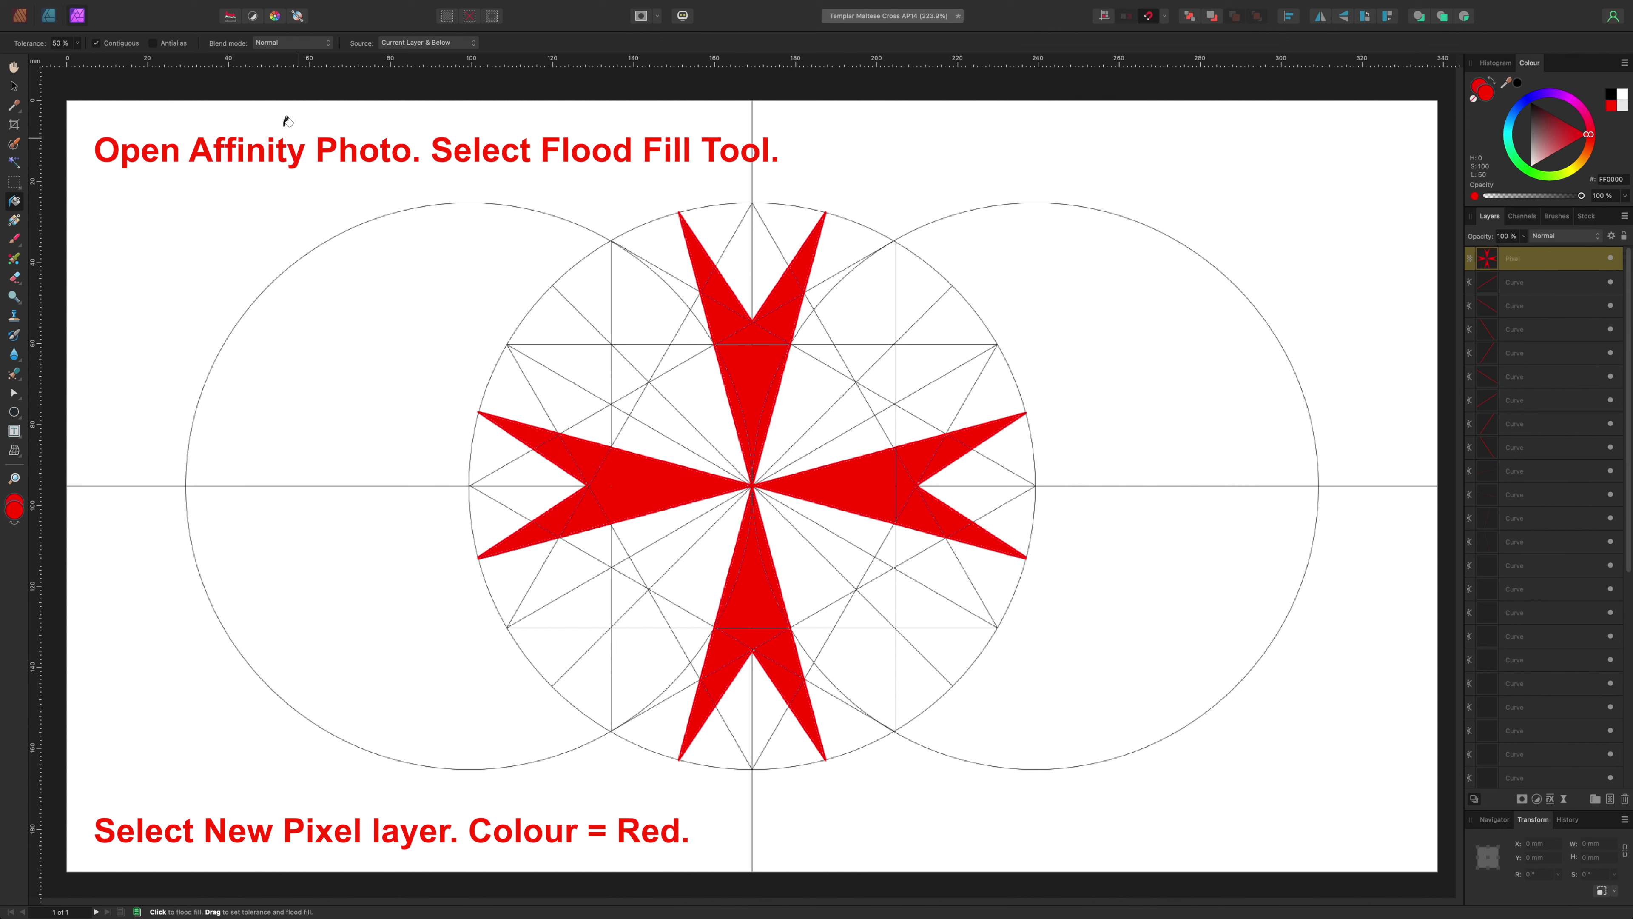
click(14, 88)
click(77, 88)
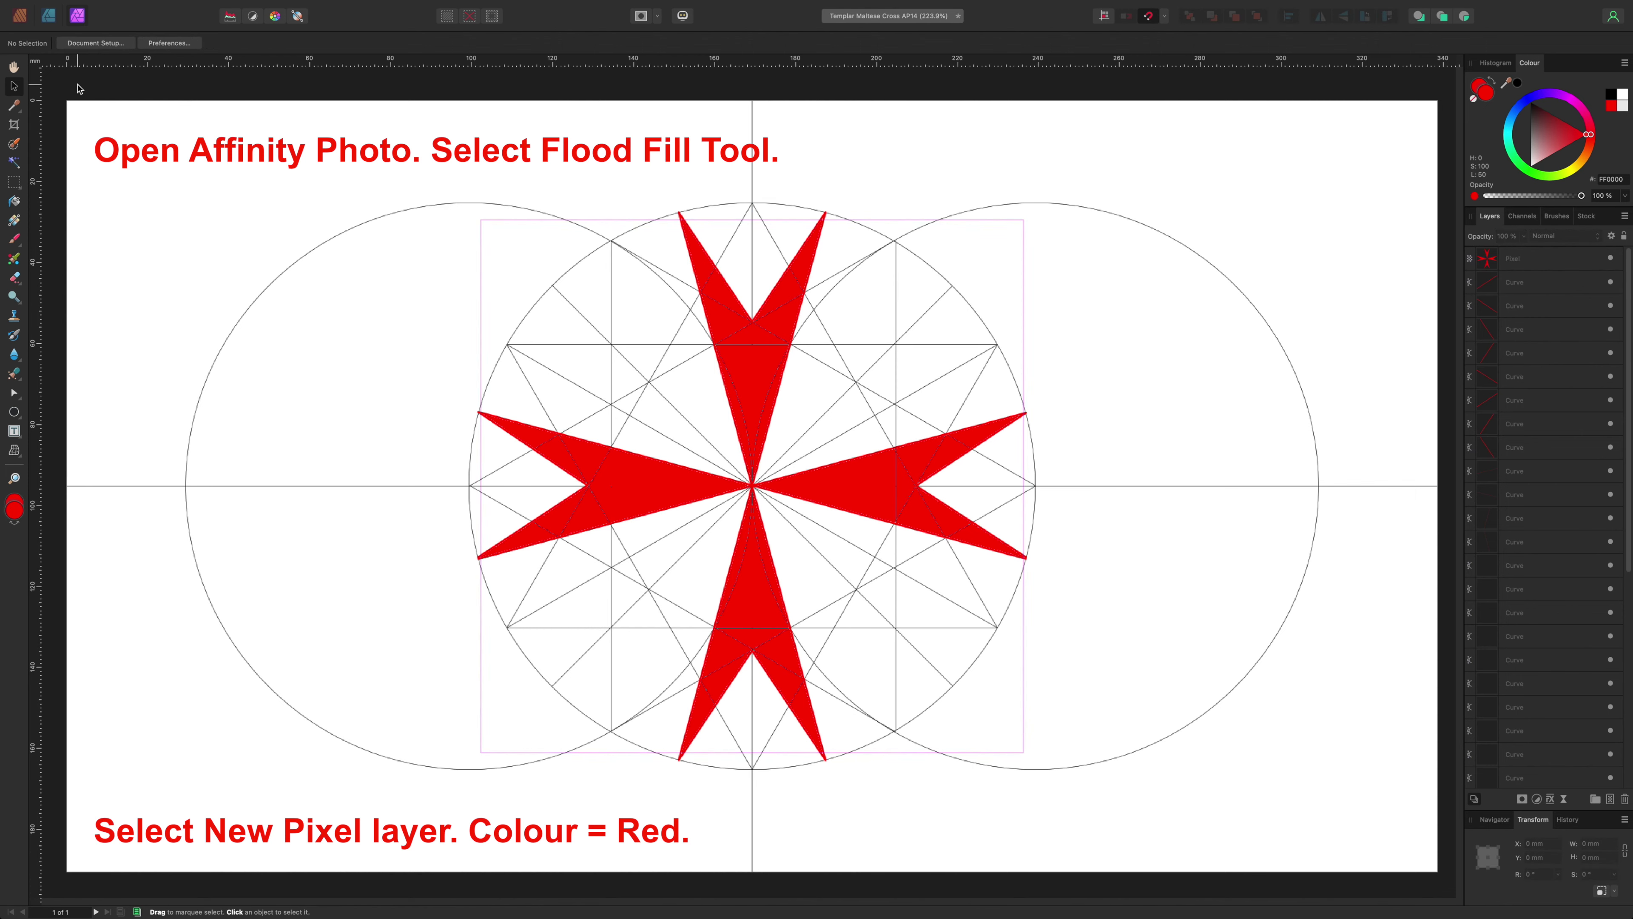